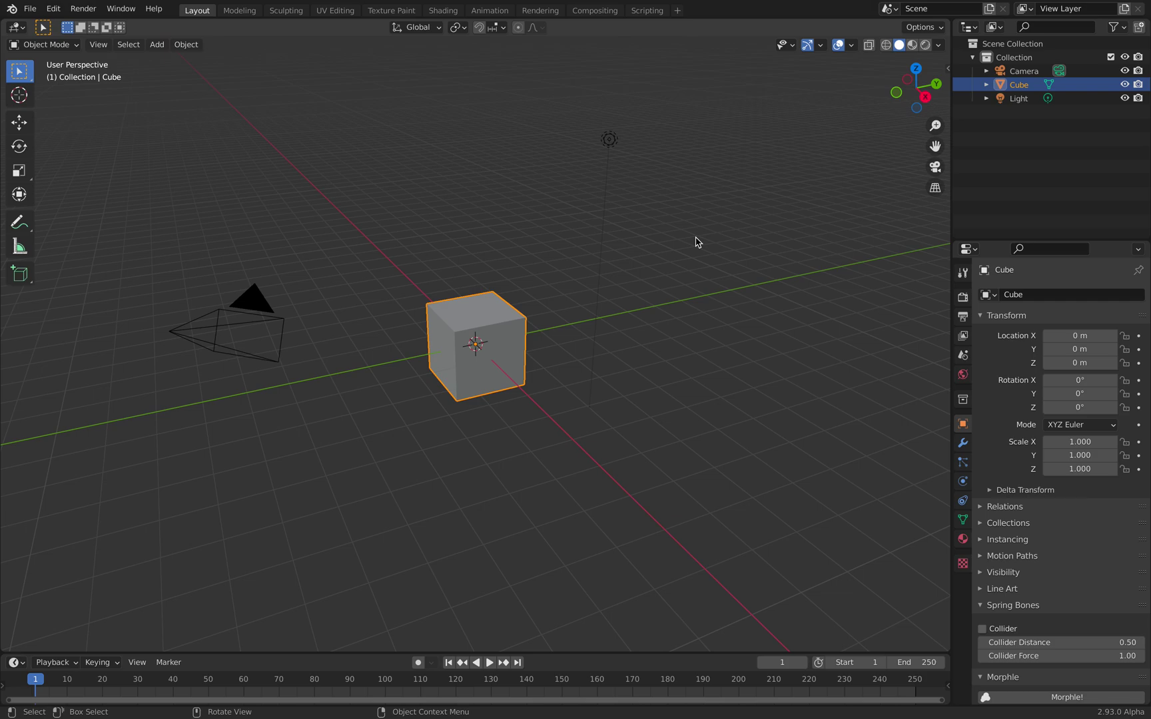
Delete all the default objects from the scene: the camera, the cube and the light.
middle_click_drag(696, 241, 634, 249)
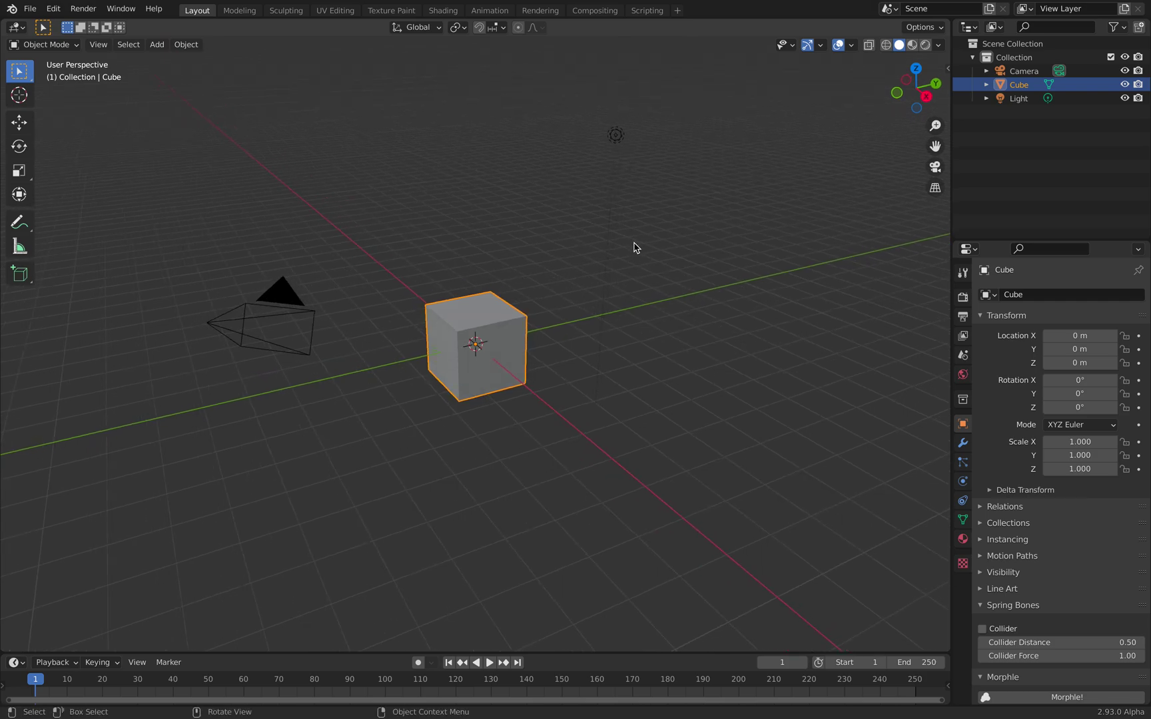
key("a")
key("x")
left_click(636, 249)
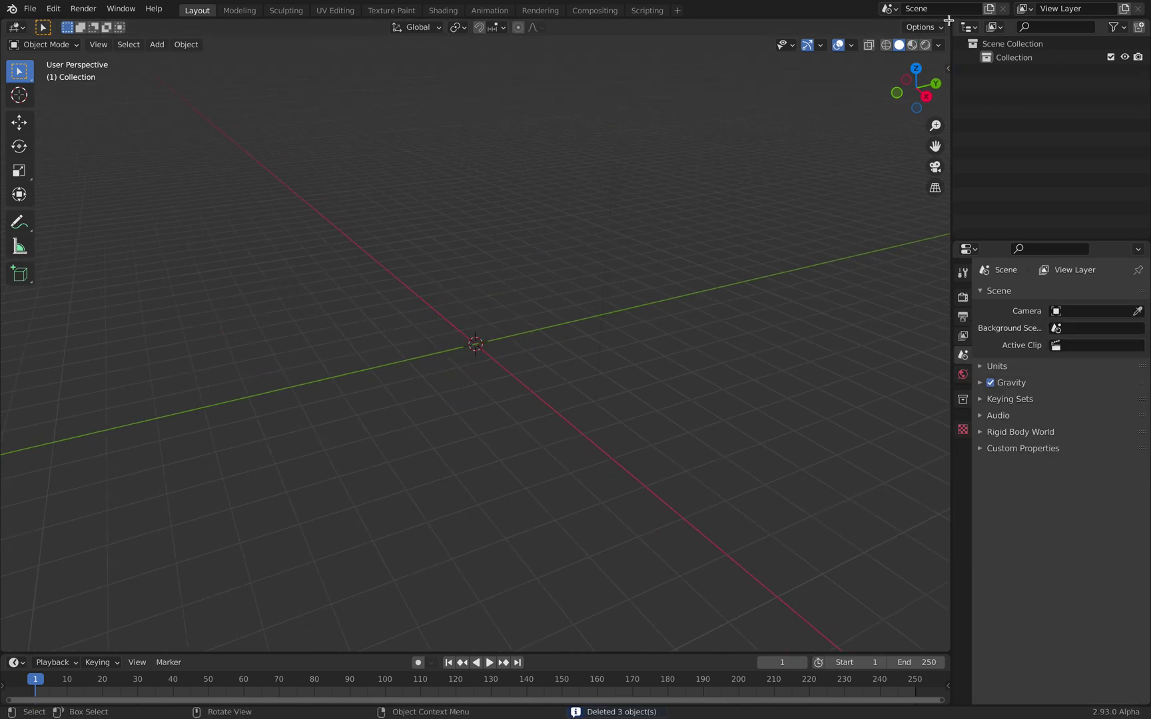
Split the 3D viewport into three areas and make one upper area a Sverchok Nodes editor with a new node tree.
left_click_drag(948, 21, 930, 343)
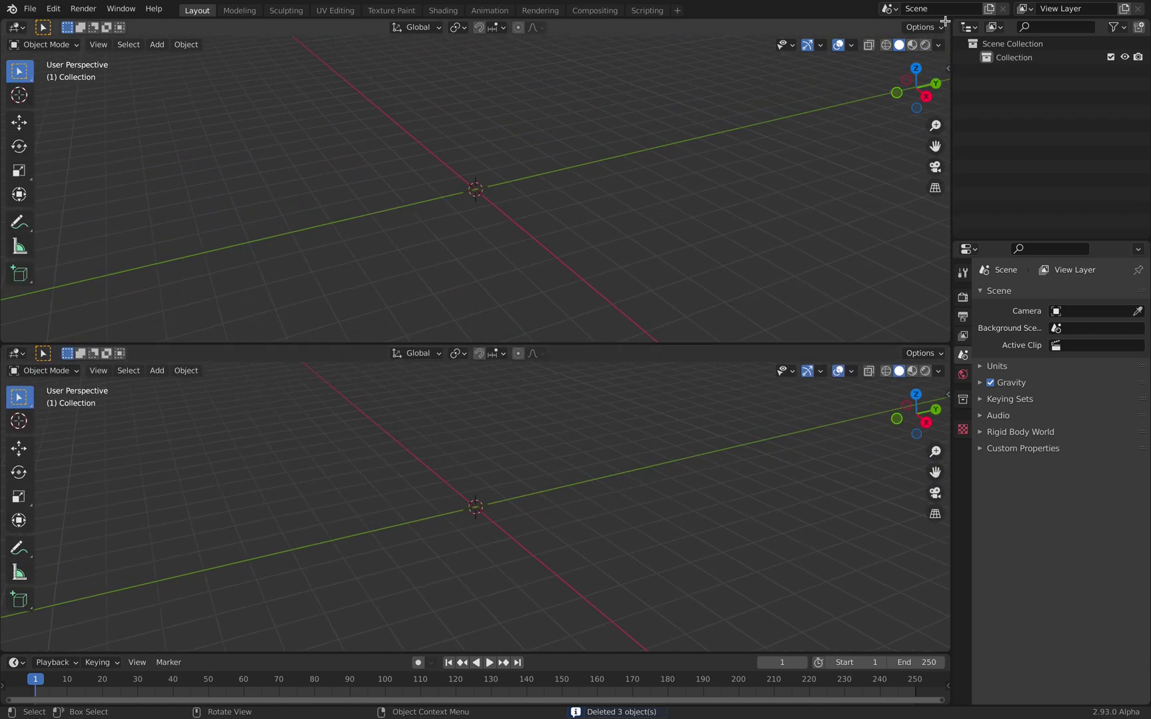
left_click_drag(945, 21, 459, 100)
left_click(16, 28)
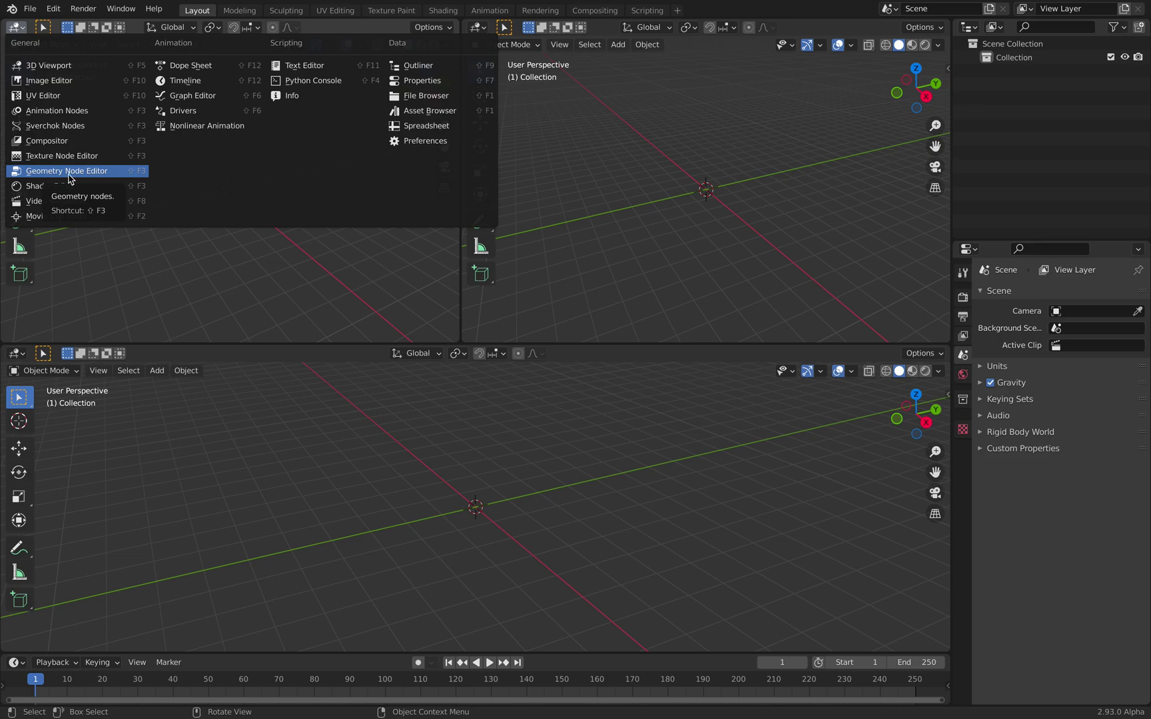
left_click(78, 125)
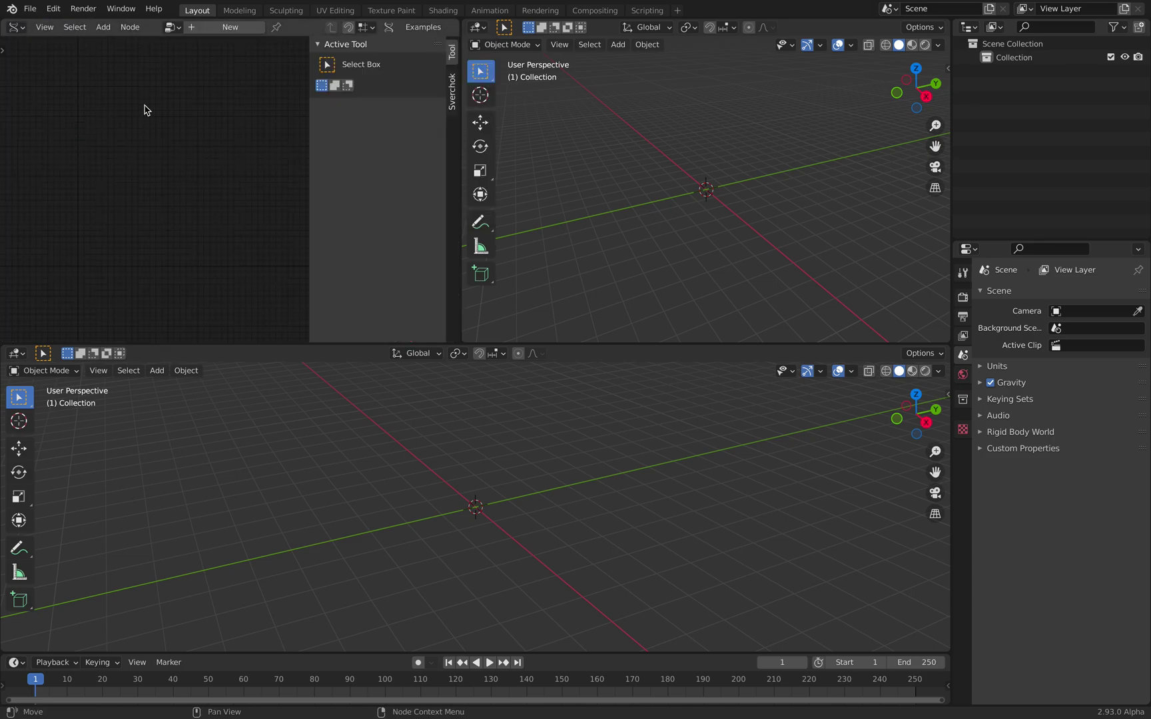
key("n")
left_click(230, 27)
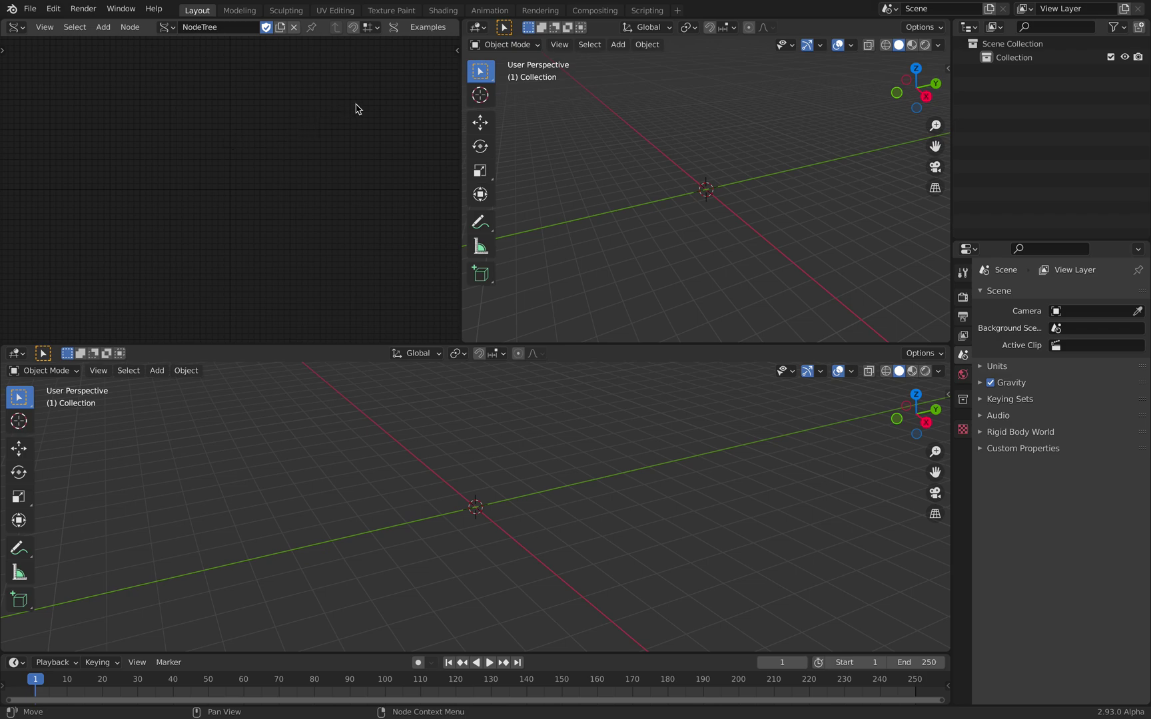
Change the other upper area to a Geometry Node Editor and collapse its sidebar.
left_click(479, 27)
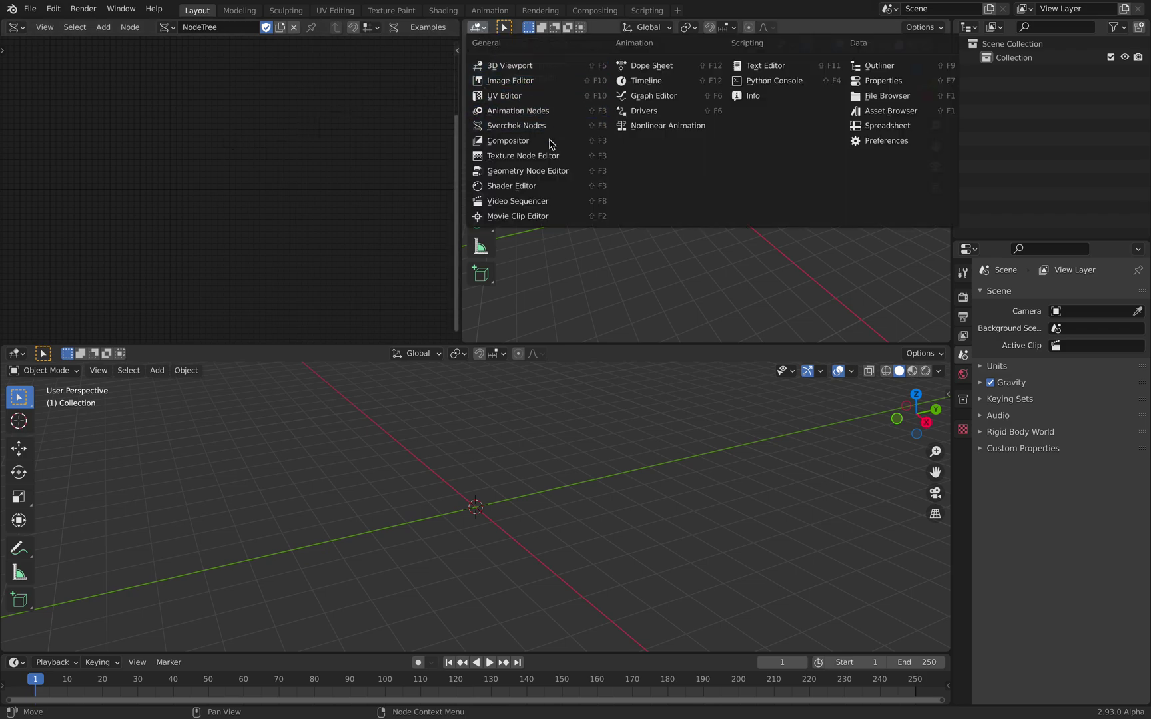
left_click(561, 171)
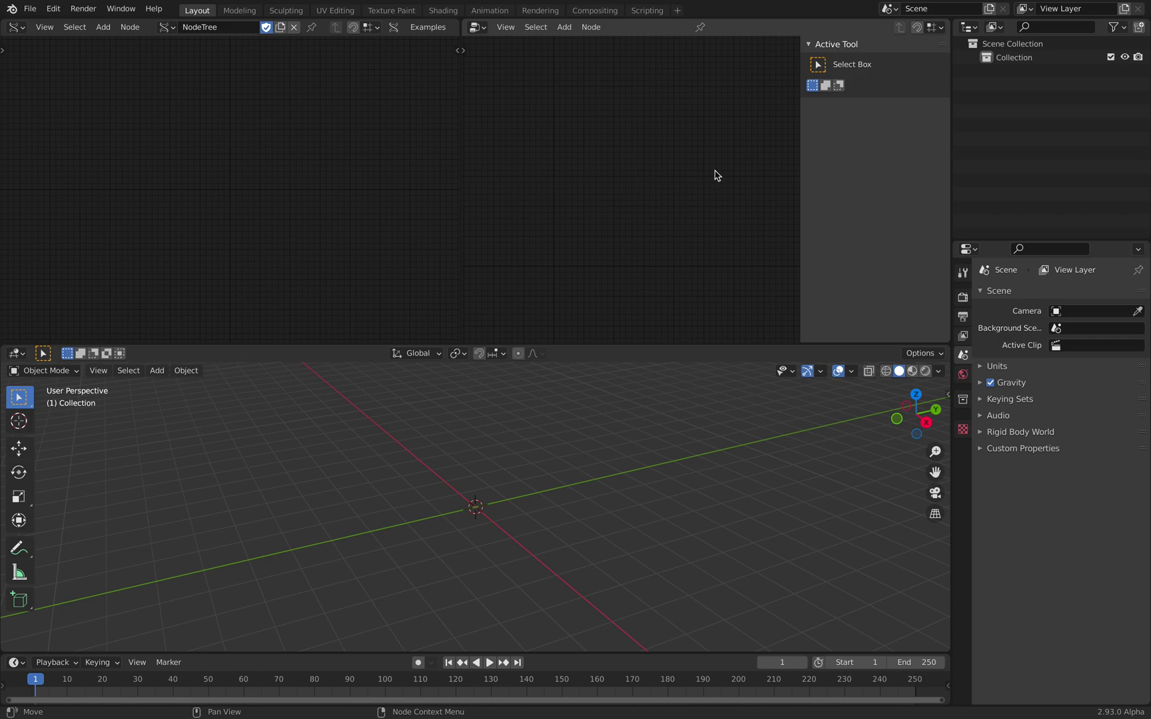
left_click_drag(799, 141, 930, 231)
Add a mesh cube at the origin and create a new geometry node tree for it.
middle_click_drag(466, 479, 506, 432)
key("shift+a")
mouse_move(508, 430)
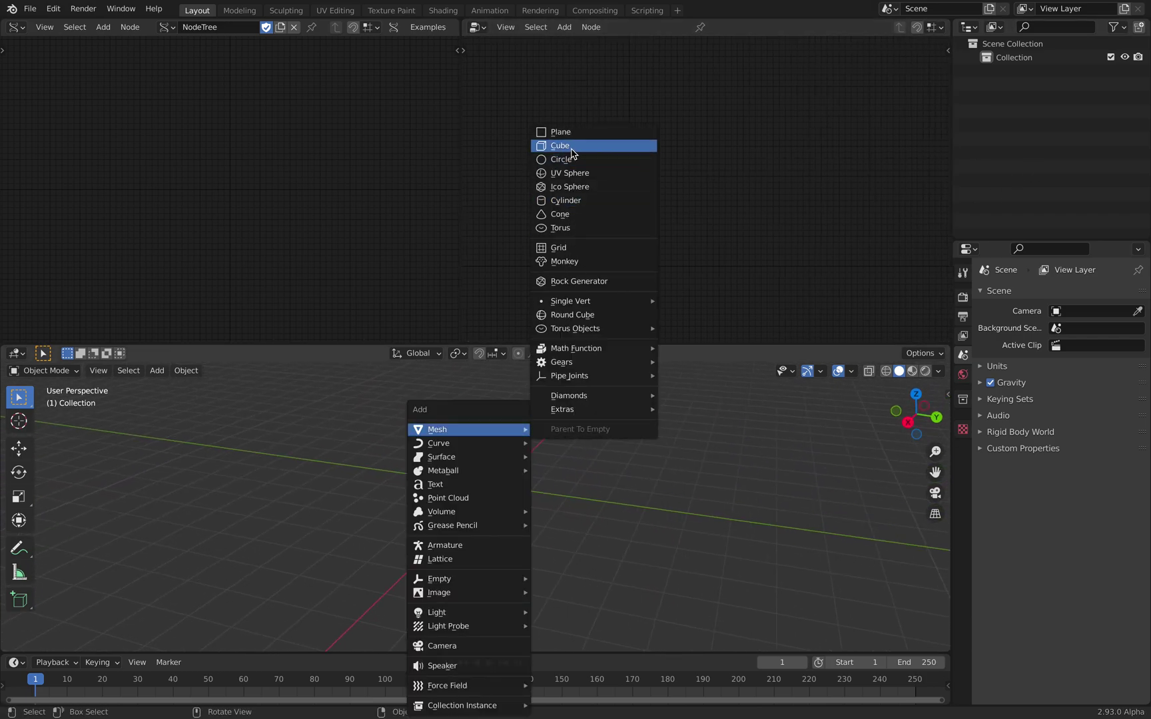
left_click(571, 152)
middle_click_drag(527, 426, 505, 390)
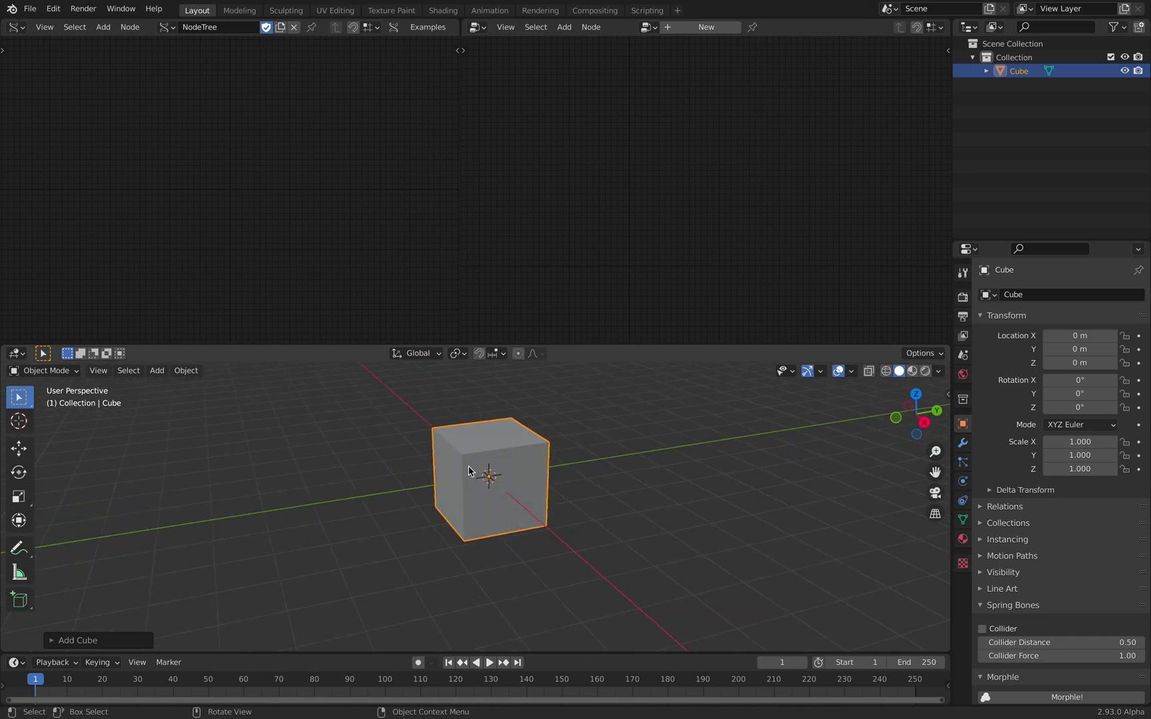
left_click(705, 28)
scroll(651, 179, "up", 1)
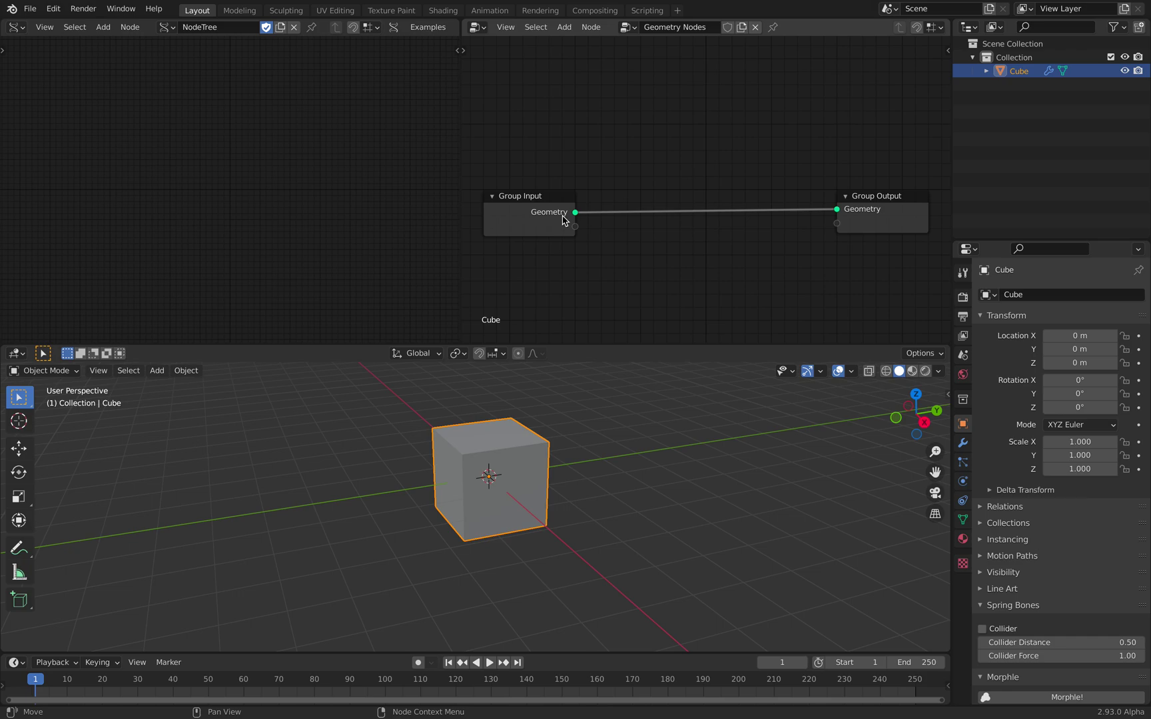
Add an Ico Sphere primitive node to the geometry node tree and connect its Geometry output to the Group Output.
left_click(563, 214)
left_click(614, 146)
key("shift+a")
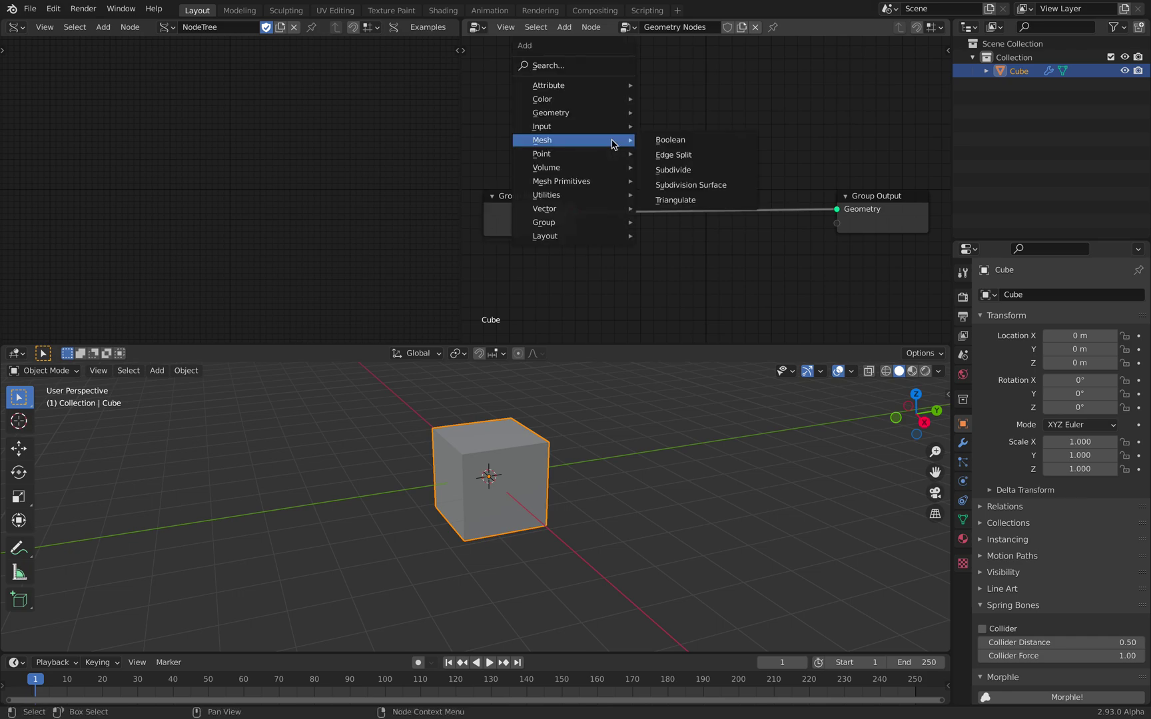
mouse_move(586, 184)
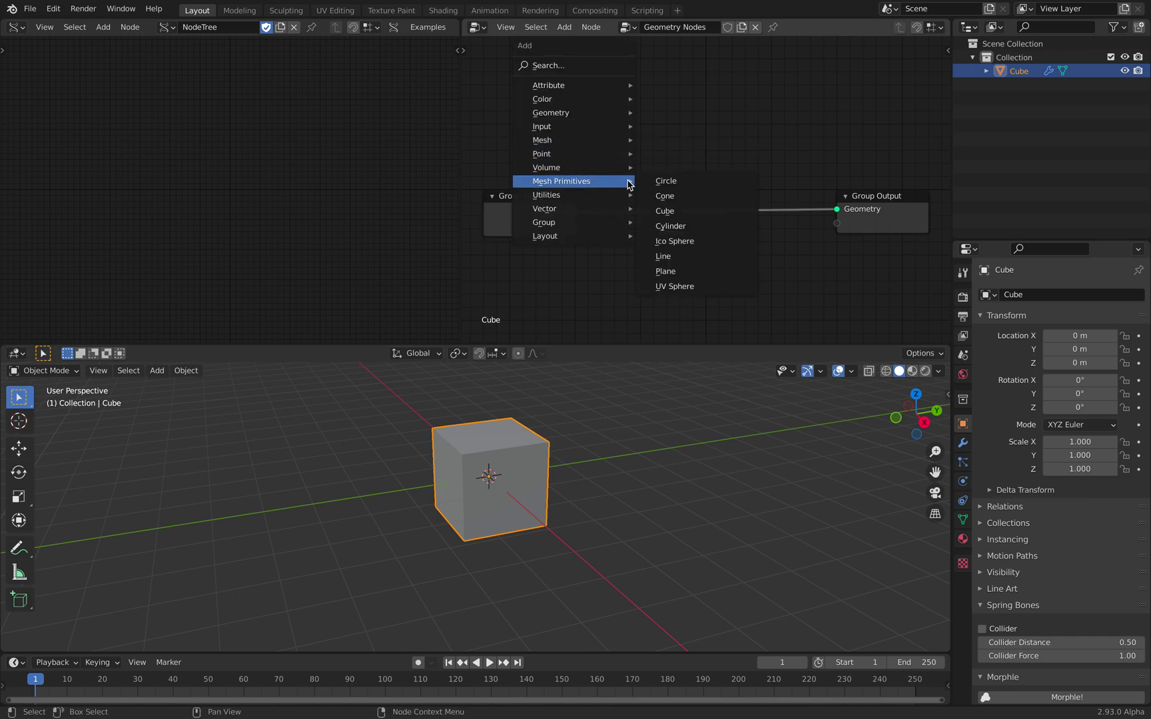
left_click(674, 241)
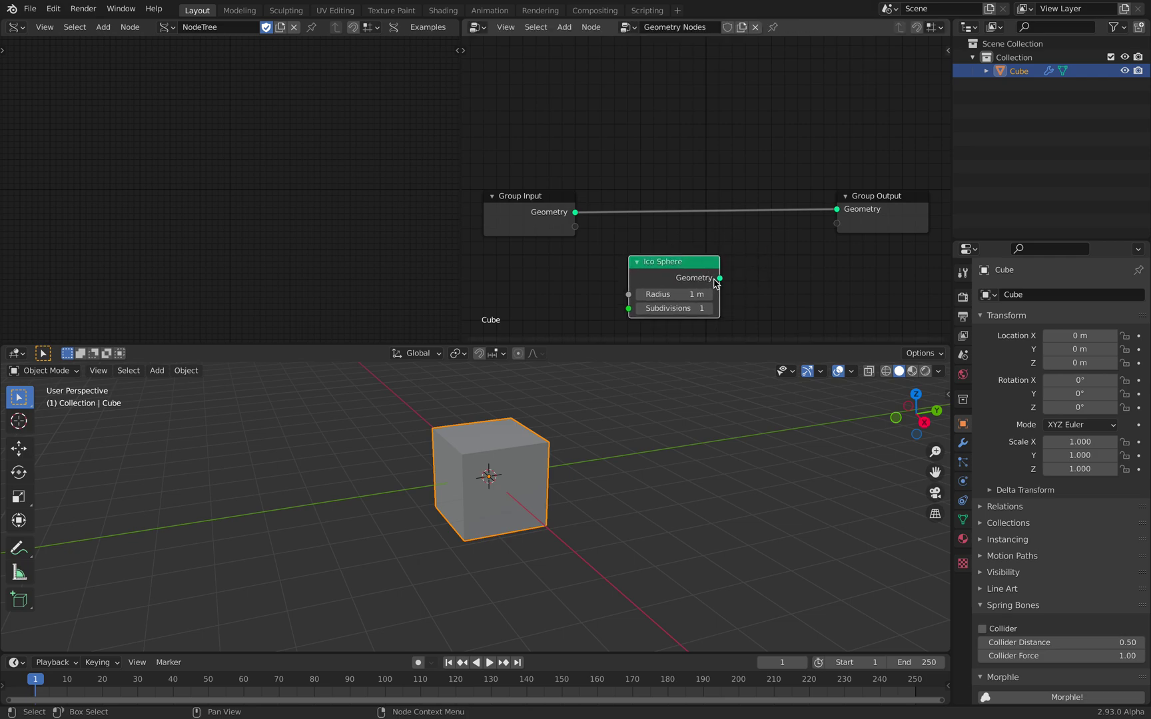
left_click_drag(714, 282, 836, 209)
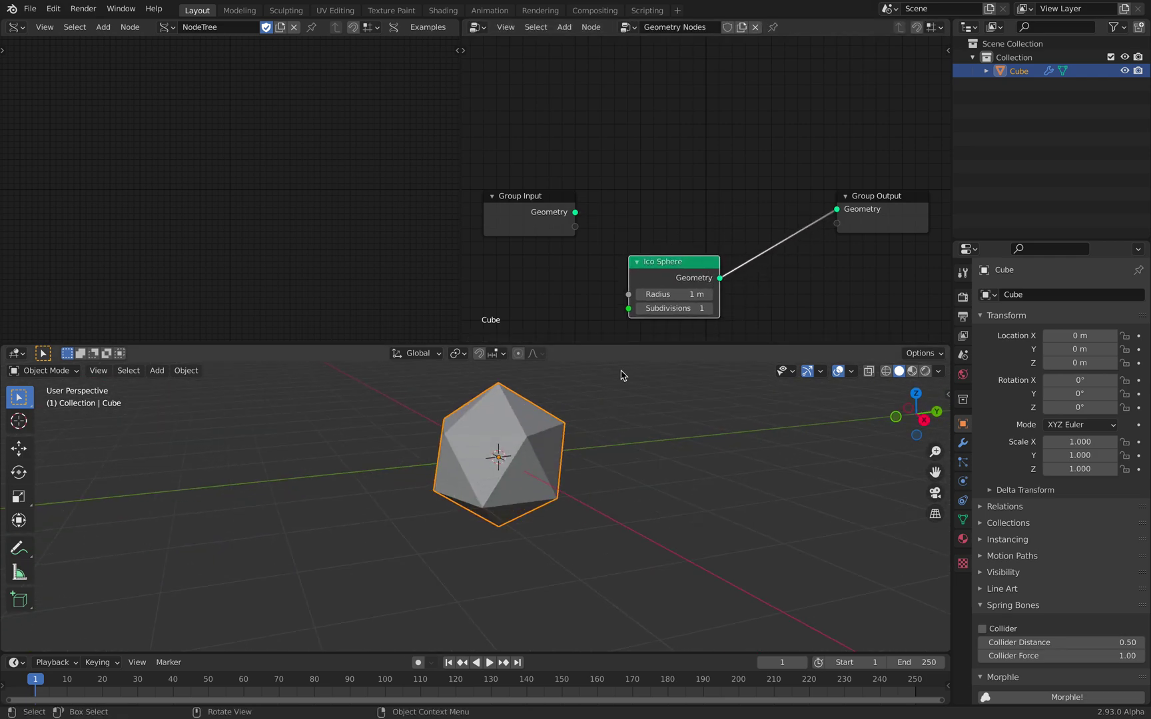
Set the Ico Sphere node's radius to 1.28 m and move the Group Input node above it.
mouse_move(673, 293)
left_mouse_down()
mouse_move(706, 293)
mouse_move(680, 293)
left_mouse_up()
middle_click_drag(532, 453, 554, 453)
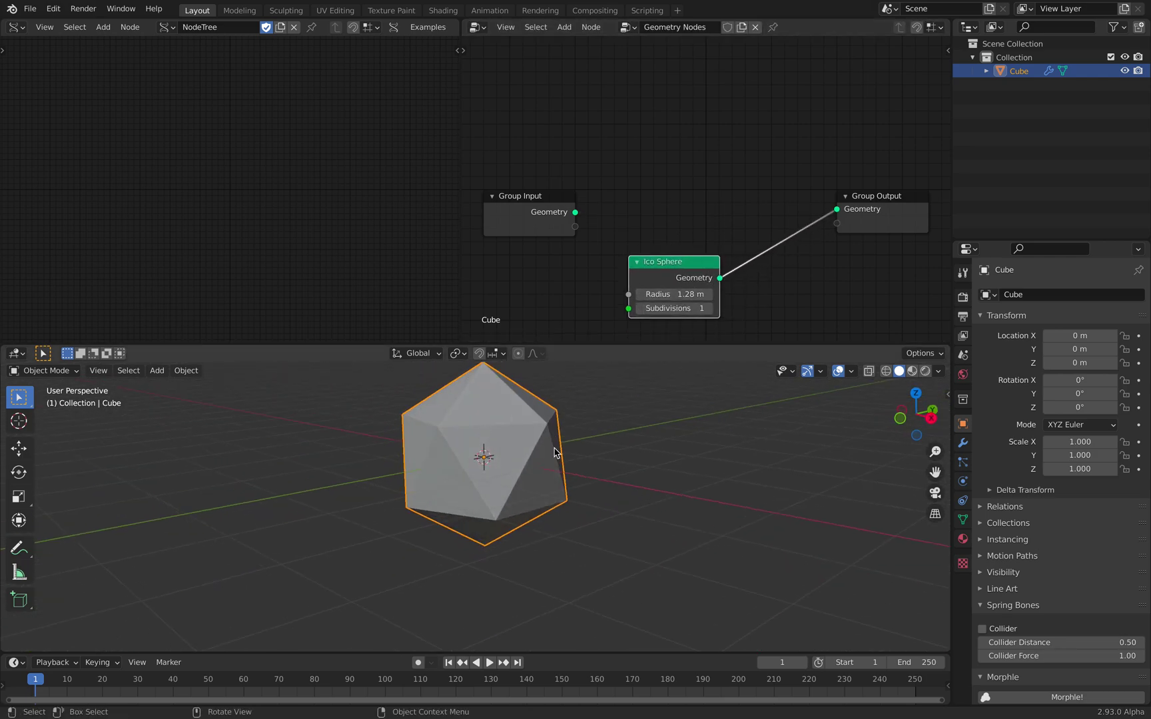
left_click_drag(542, 193, 665, 162)
scroll(545, 427, "down", 2)
middle_click_drag(516, 414, 586, 486, "shift")
middle_click_drag(527, 460, 529, 441)
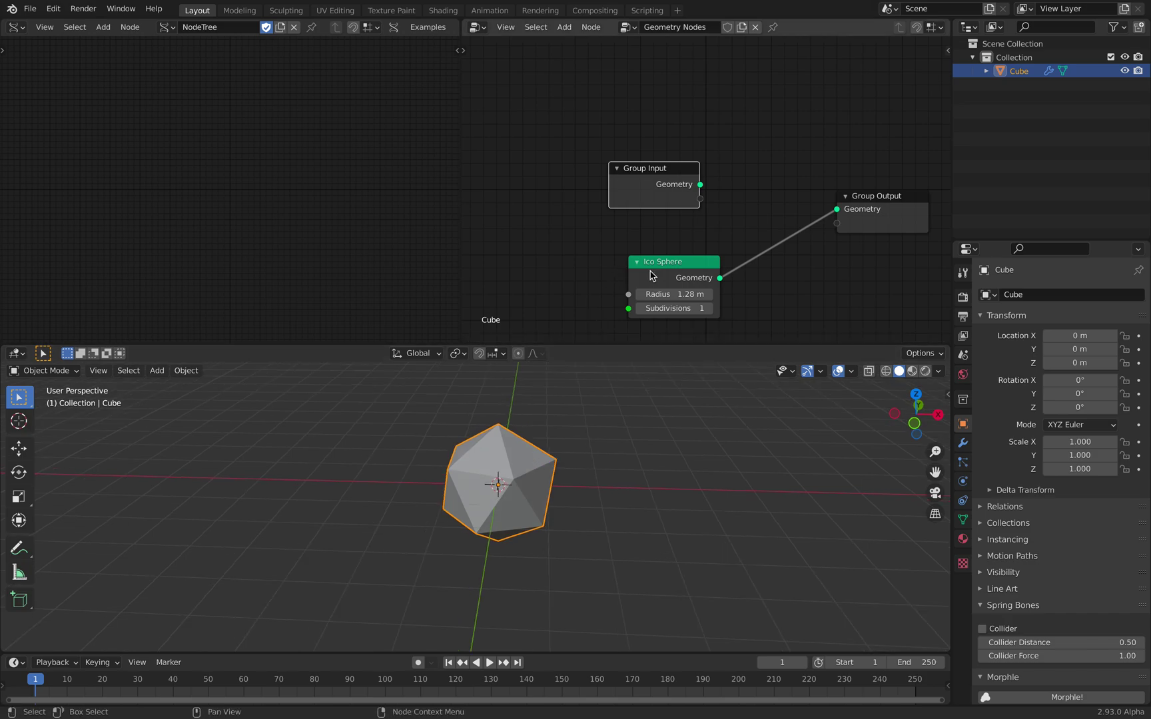
Hide the cube in the viewport and add an IcoSphere generator node to the Sverchok node tree.
left_click(1123, 70)
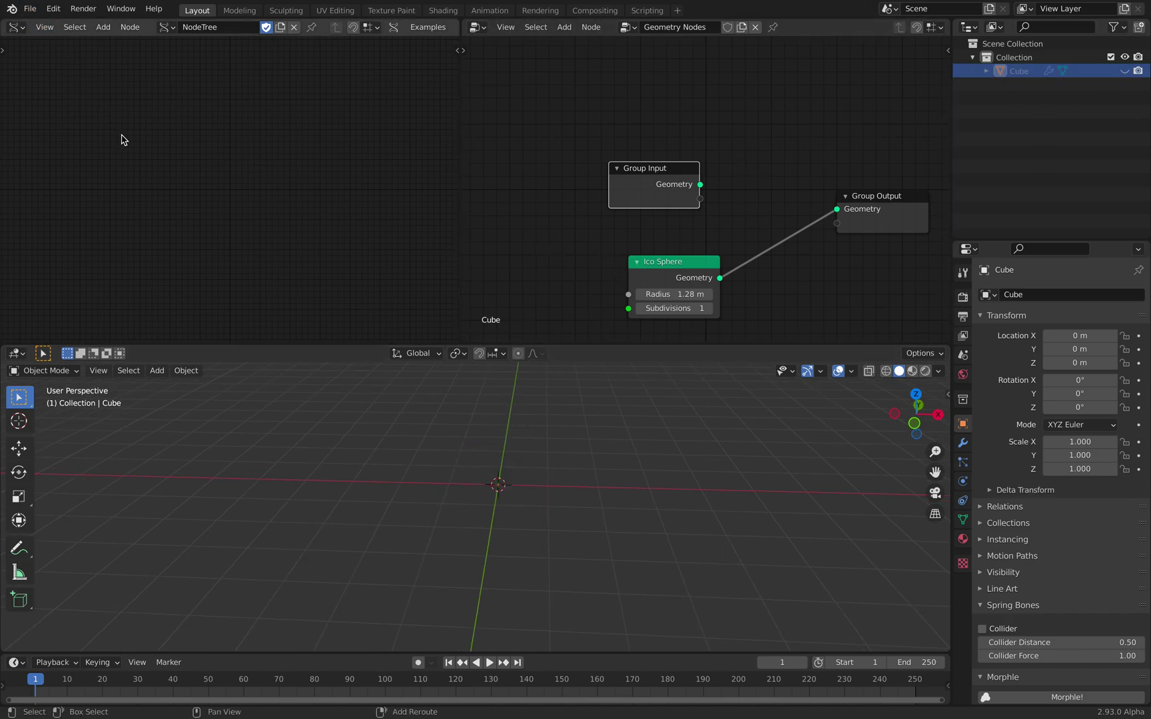
key("shift+a")
mouse_move(113, 156)
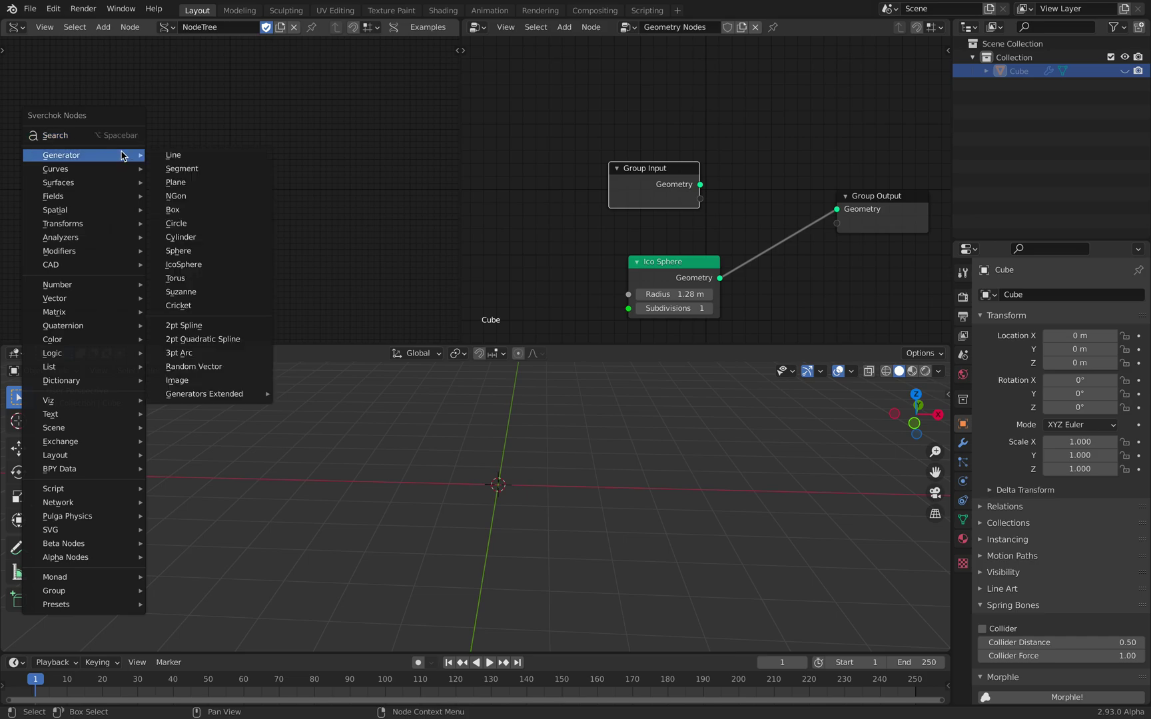
left_click(204, 265)
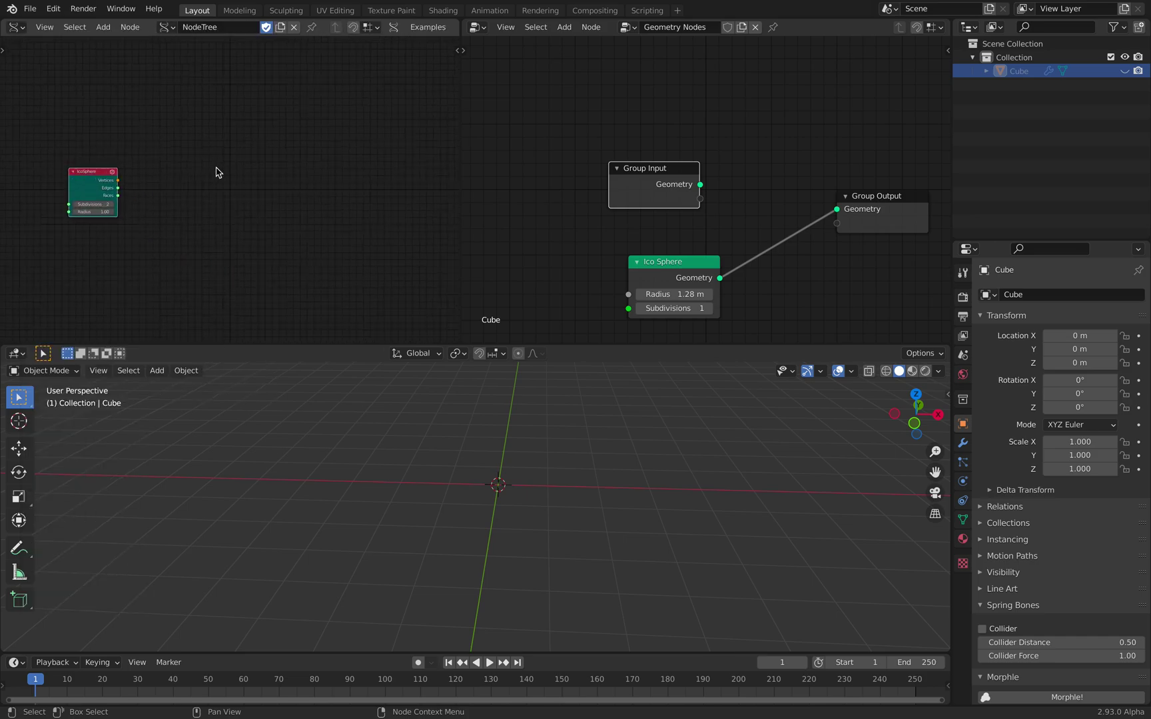
left_click(261, 131)
Add a Mesh viewer node and connect the IcoSphere node's vertices, edges and faces to it.
key("shift+a")
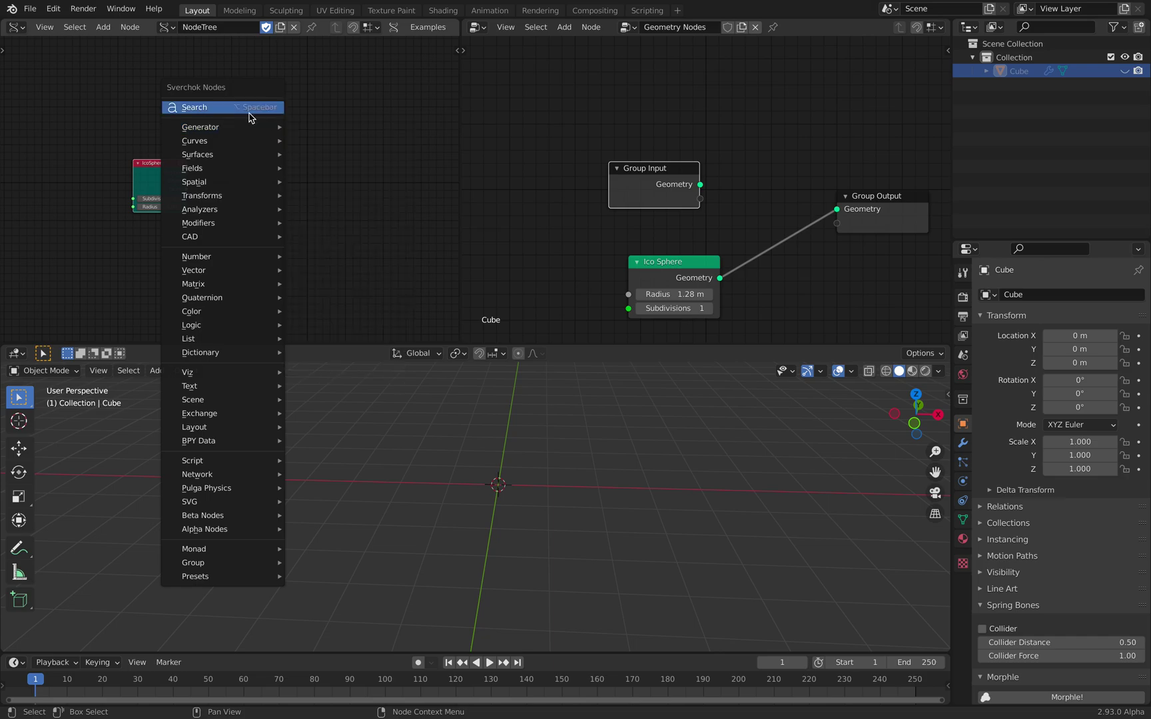
left_click(250, 108)
type("mesh v")
key("Return")
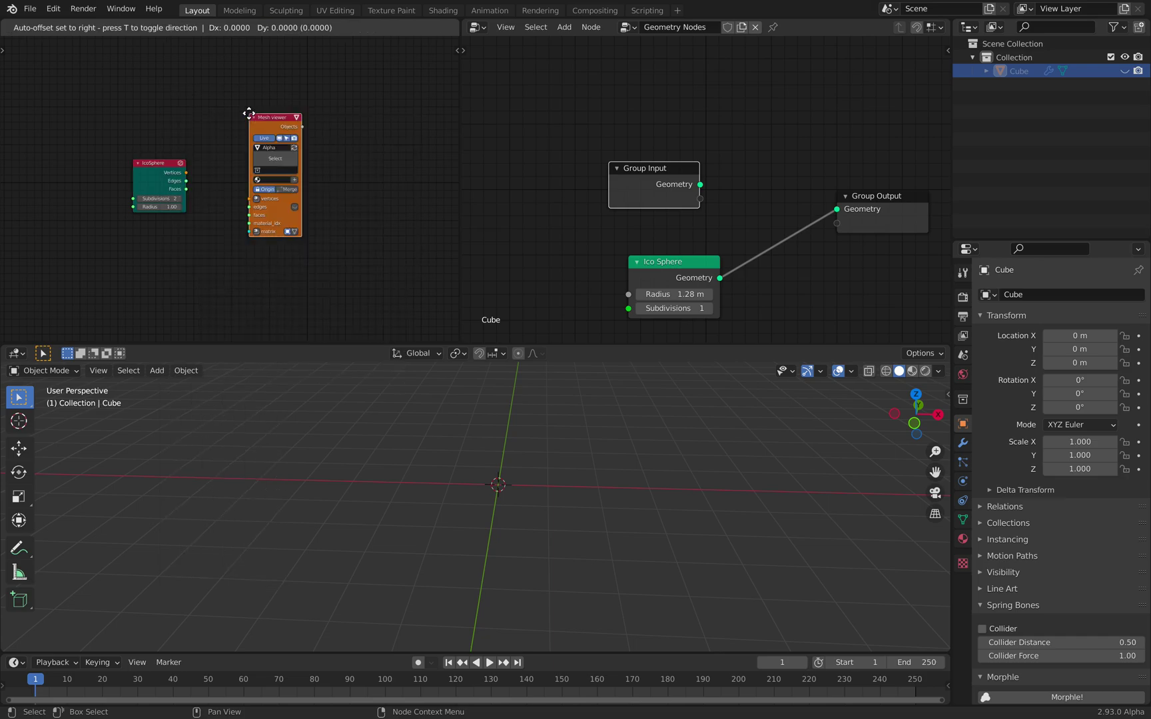
left_click(257, 102)
left_click(166, 166)
left_click(283, 107, "shift")
key("f")
scroll(316, 119, "right", 2)
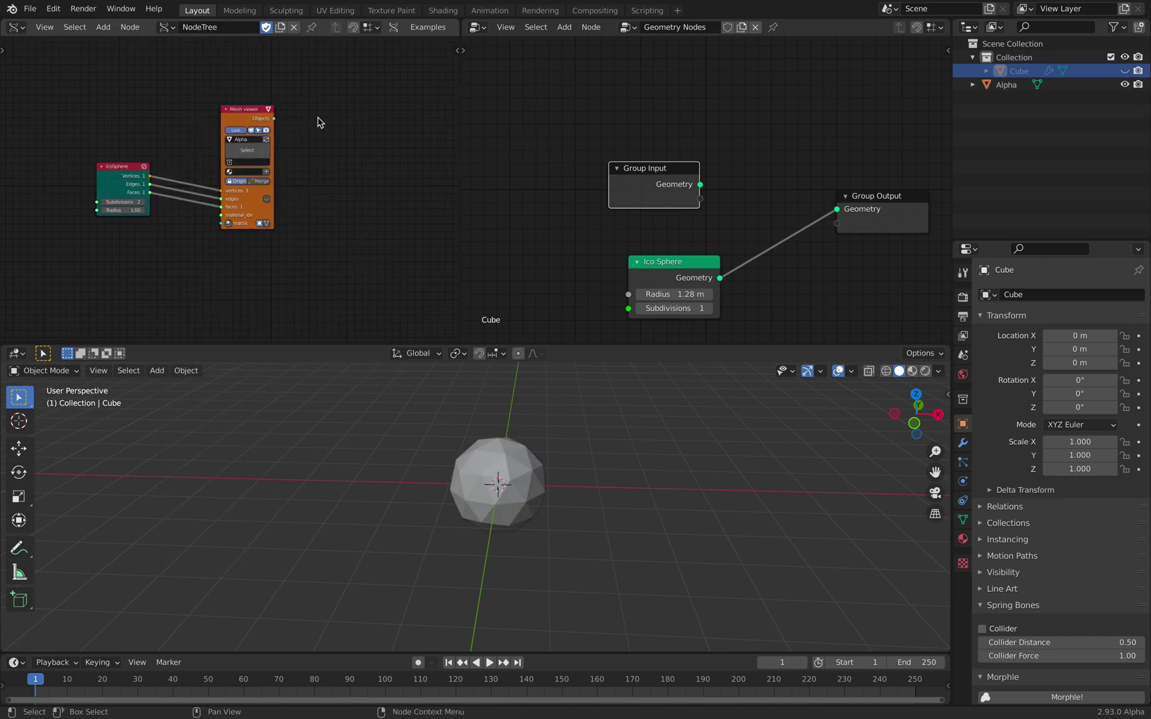
key("shift+a")
mouse_move(317, 188)
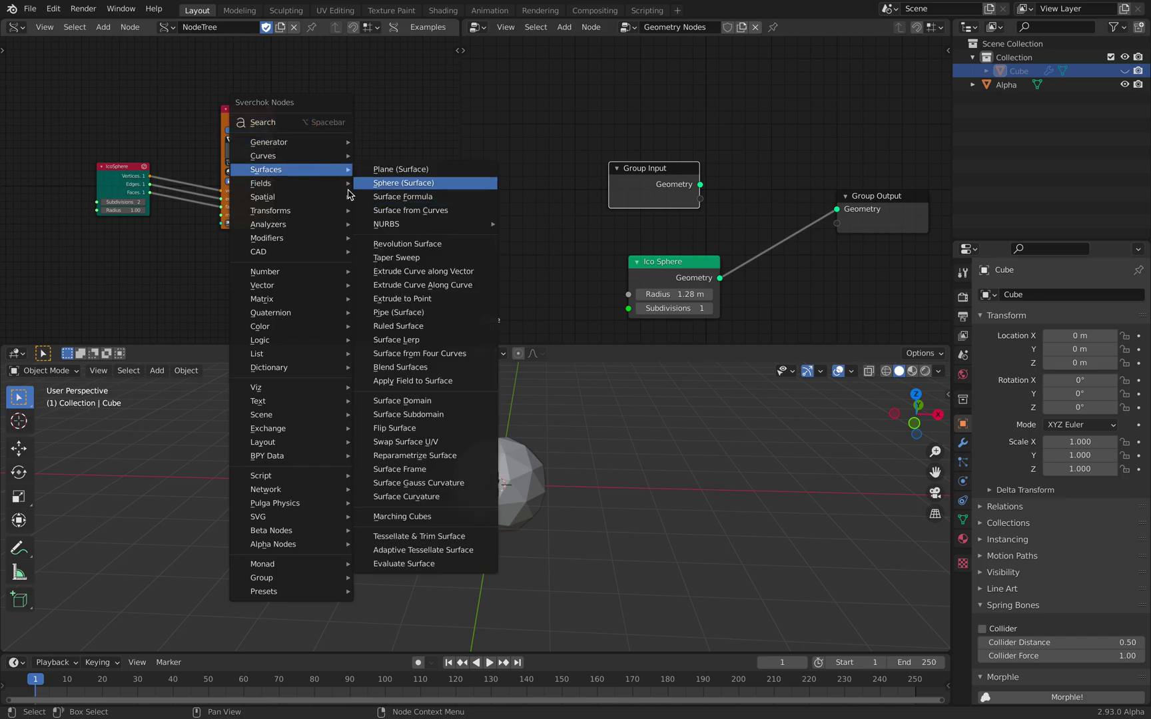
mouse_move(391, 230)
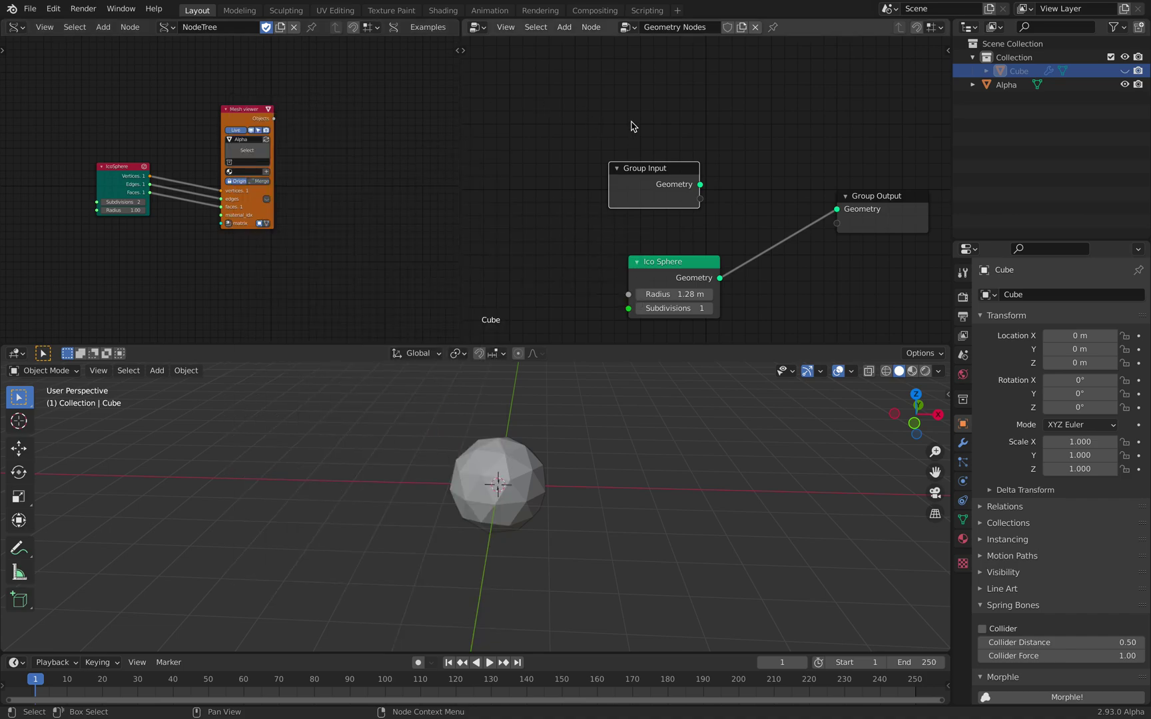
Move the Mesh viewer node a little farther away from the IcoSphere node.
scroll(326, 136, "up", 2)
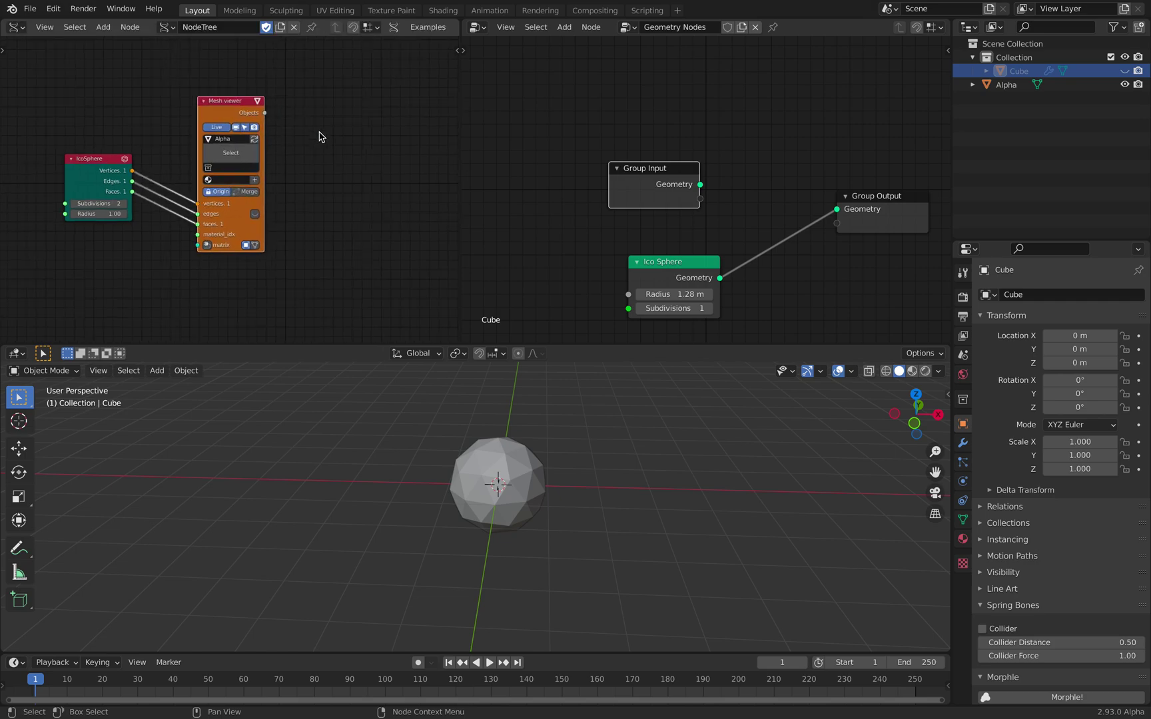
middle_click_drag(302, 122, 299, 122)
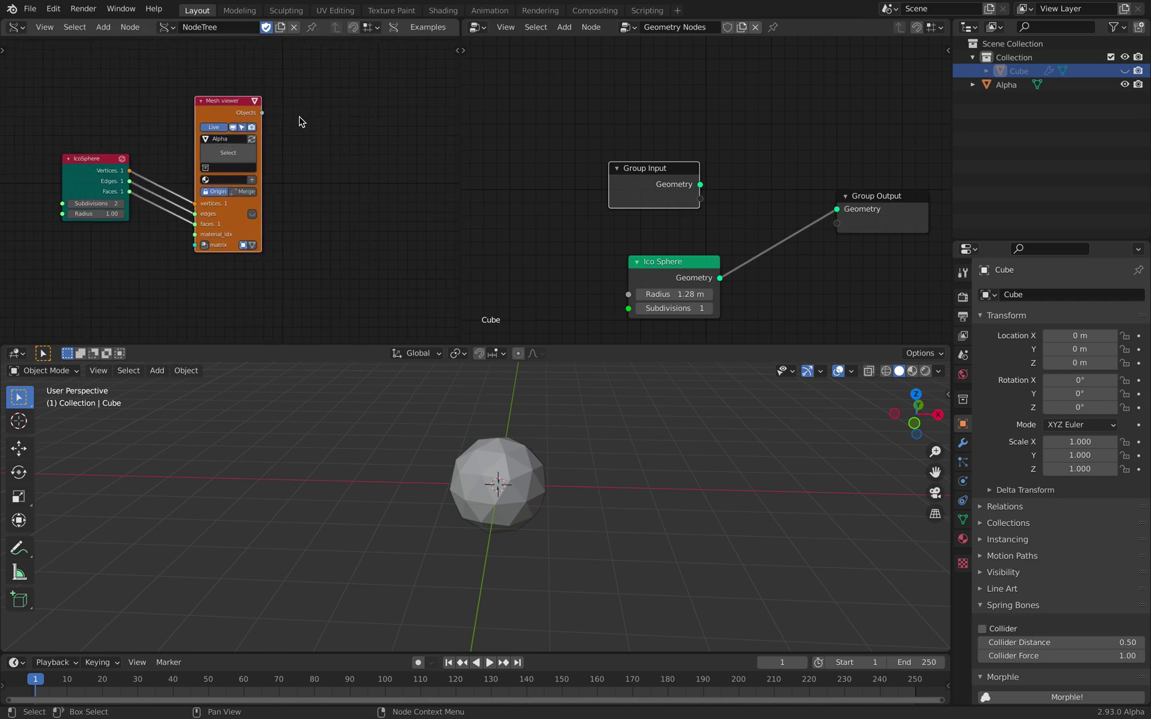
left_click_drag(222, 101, 243, 100)
scroll(454, 413, "up", 1)
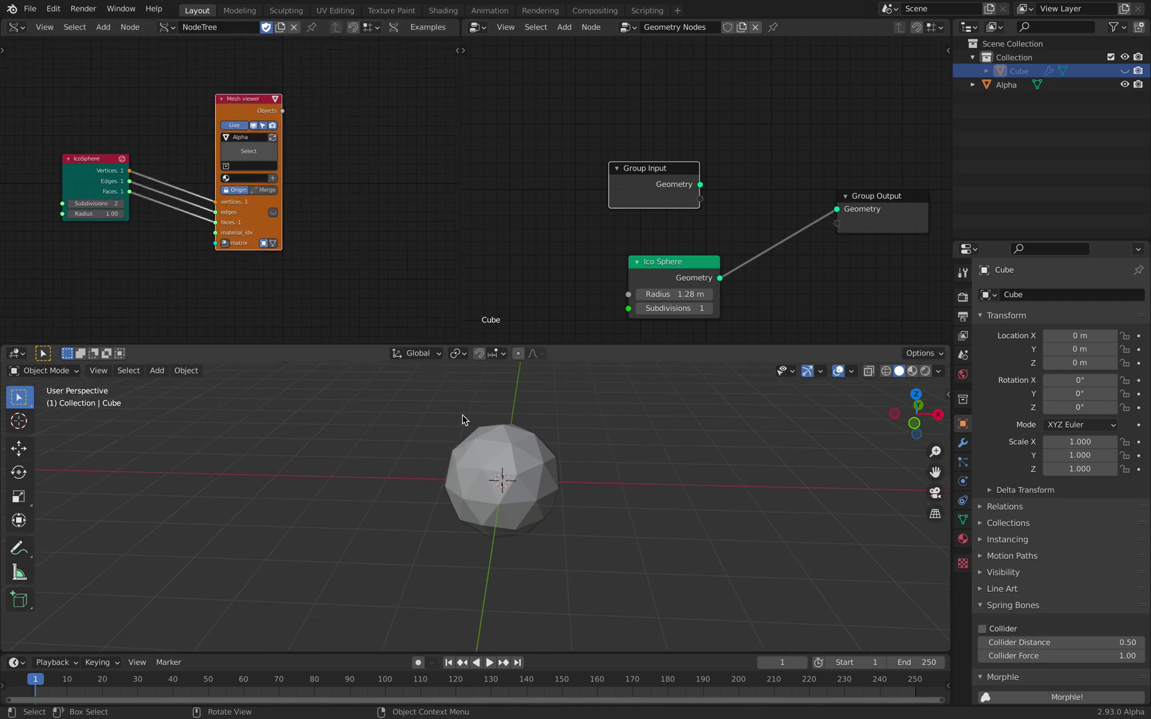
middle_click_drag(462, 416, 438, 423)
scroll(443, 418, "up", 1)
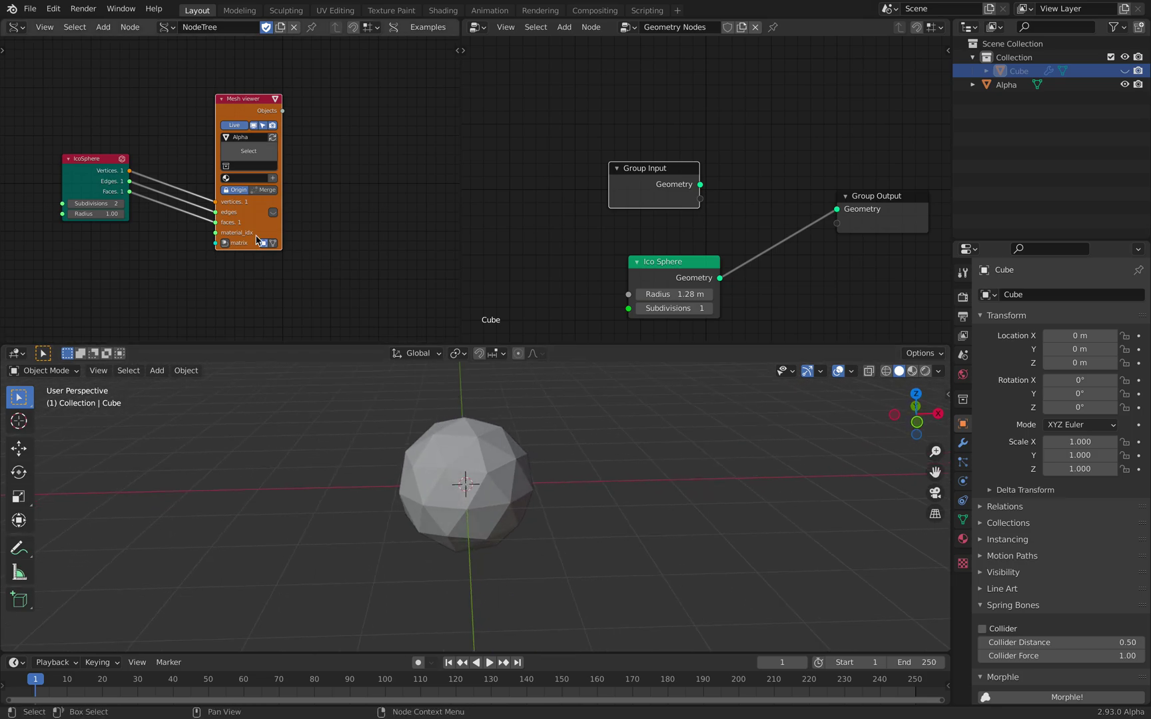
Delete the Sverchok IcoSphere node and add a Regular Solid node in its place.
left_click(138, 172)
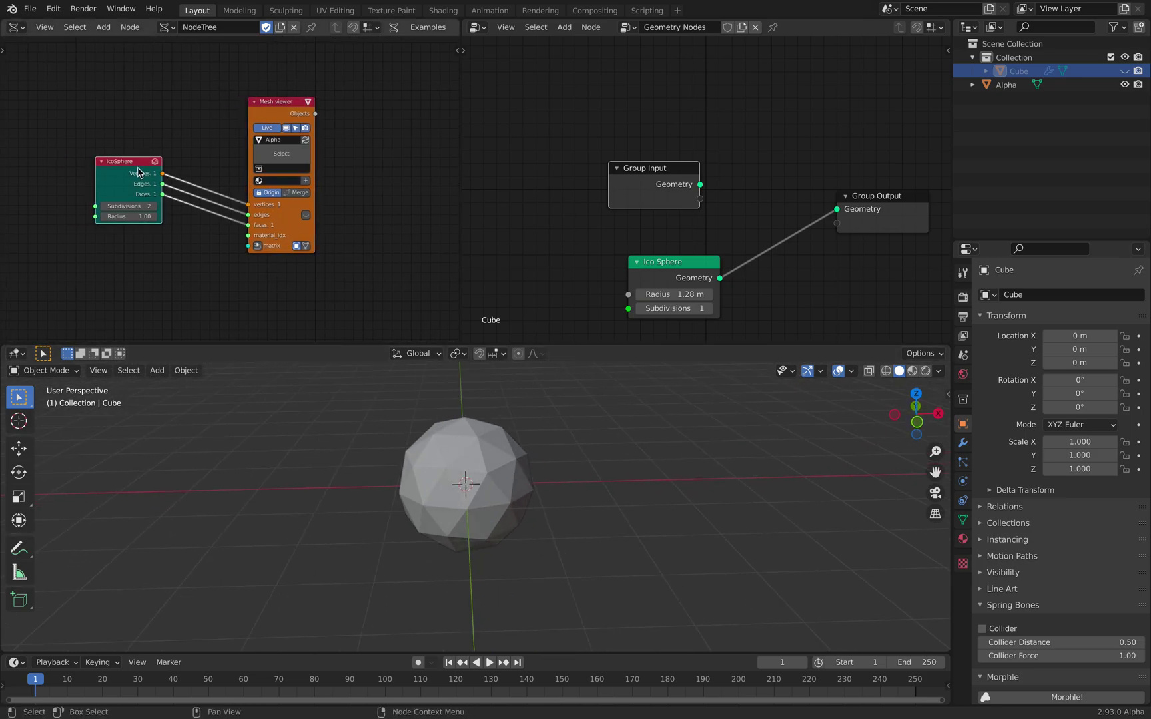
key("x")
key("shift+a")
mouse_move(171, 166)
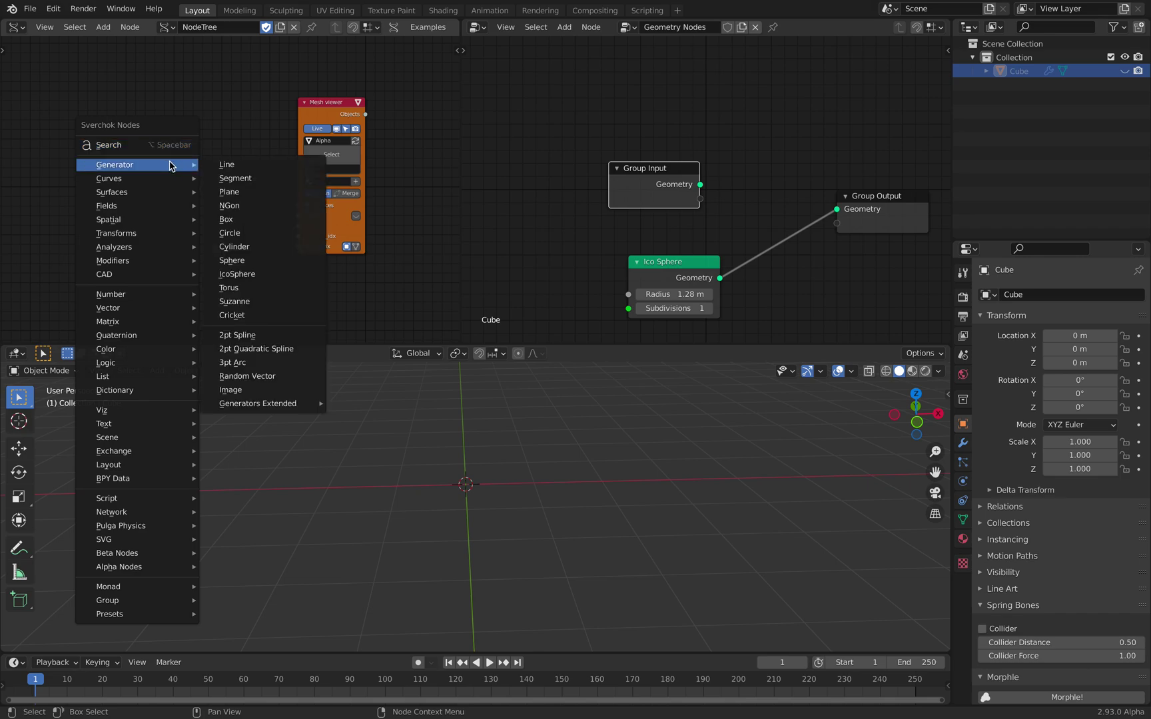
mouse_move(293, 405)
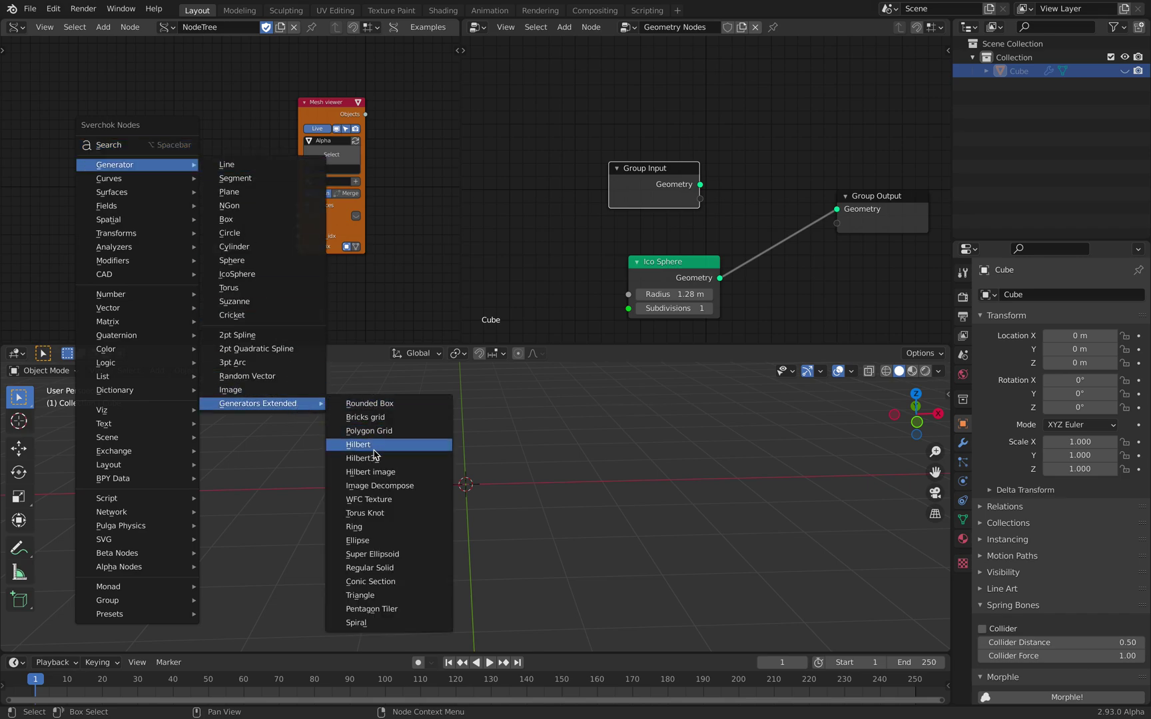
left_click(392, 573)
left_click(181, 211)
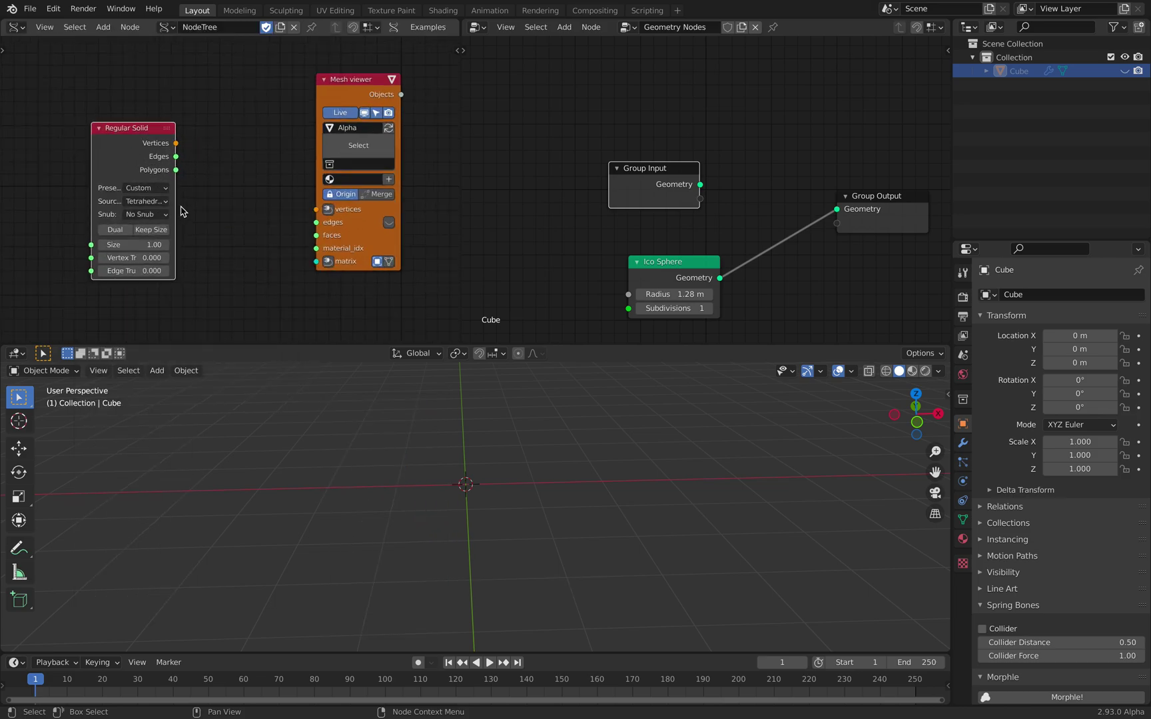
Widen the Regular Solid node slightly and connect its Vertices and Polygons outputs to the Mesh viewer's vertices and faces.
left_click_drag(176, 209, 183, 208)
left_click_drag(182, 144, 182, 170)
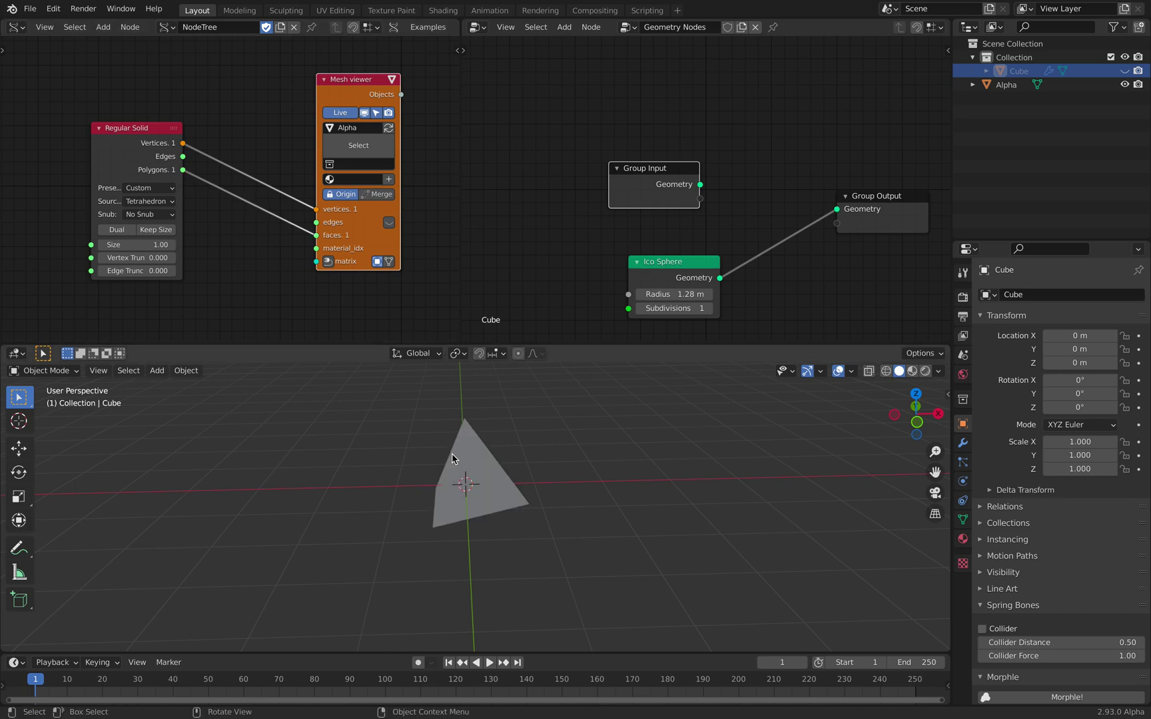
middle_click_drag(506, 426, 500, 499)
scroll(474, 478, "up", 2)
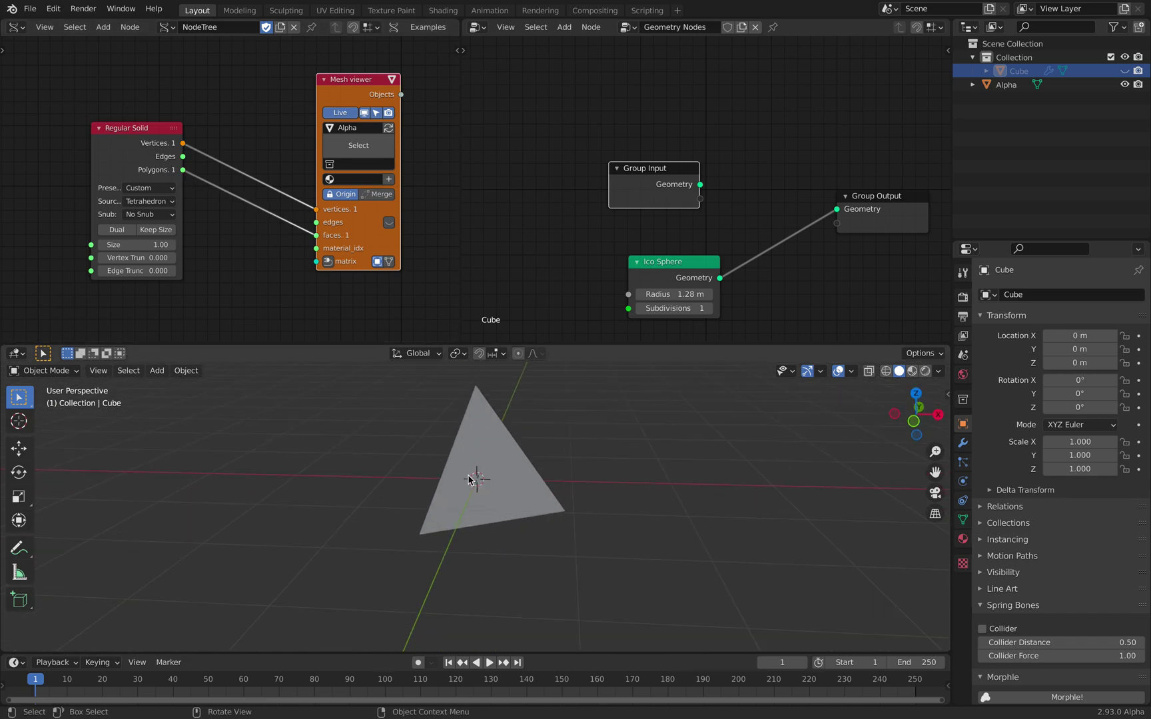
Move the Regular Solid node farther away from the Mesh viewer to make room for another node.
middle_click_drag(226, 236, 222, 229)
left_click_drag(133, 151, 106, 171)
left_click(72, 227)
left_click(72, 227)
left_click_drag(321, 112, 316, 106)
Add an Inset faces node below the links between the Regular Solid and Mesh viewer nodes.
key("shift+a")
mouse_move(227, 102)
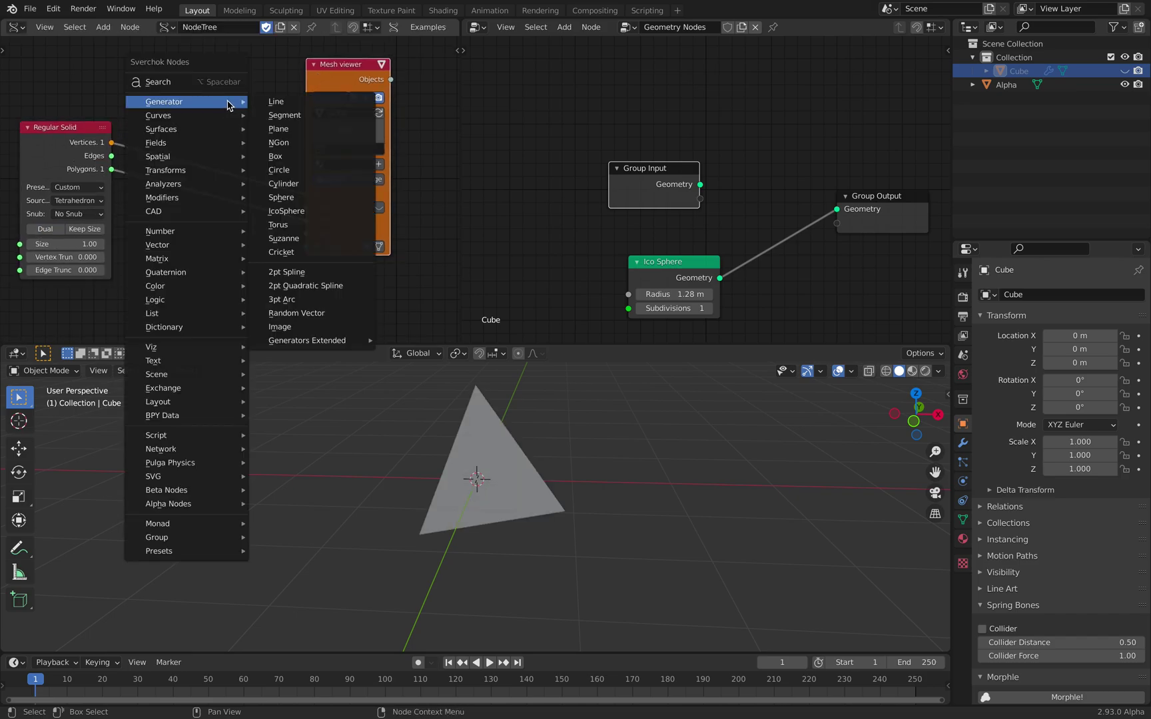
left_click(223, 81)
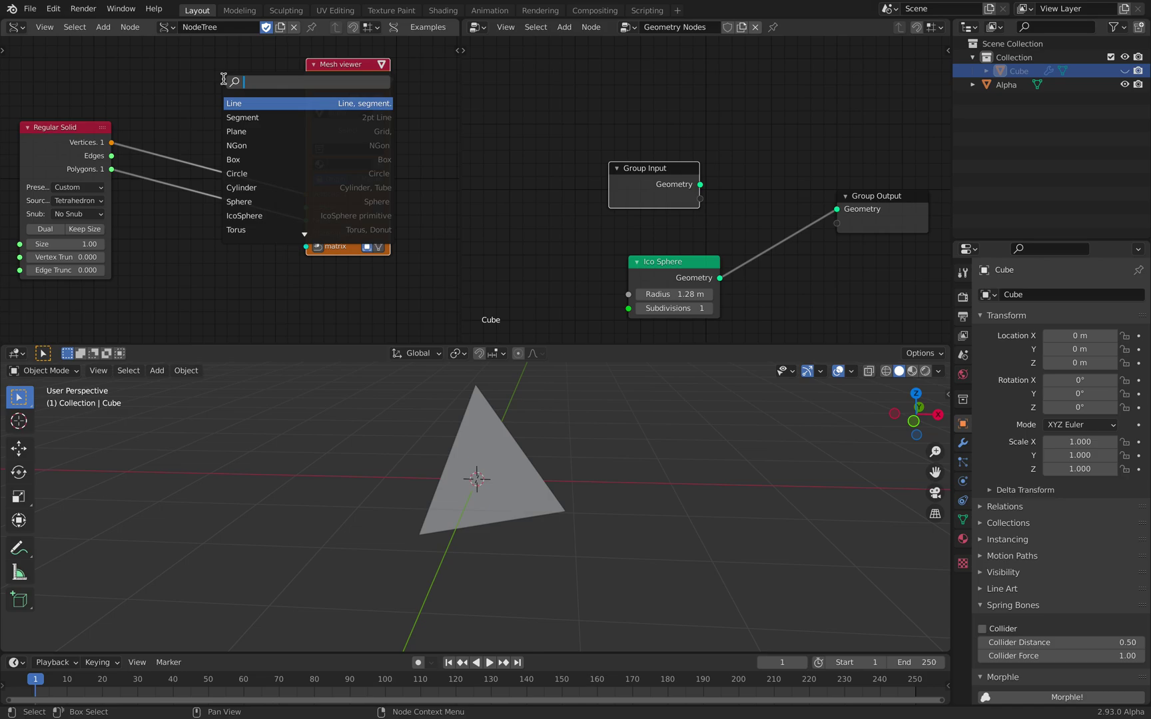
type("inset")
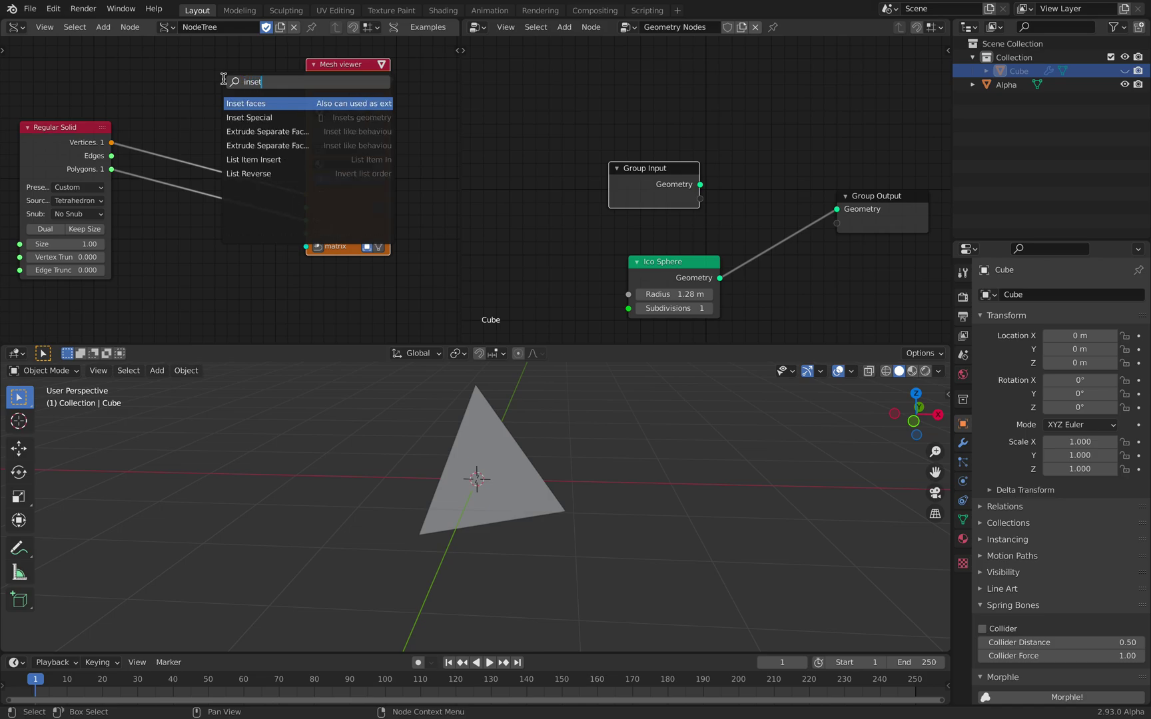
key("Return")
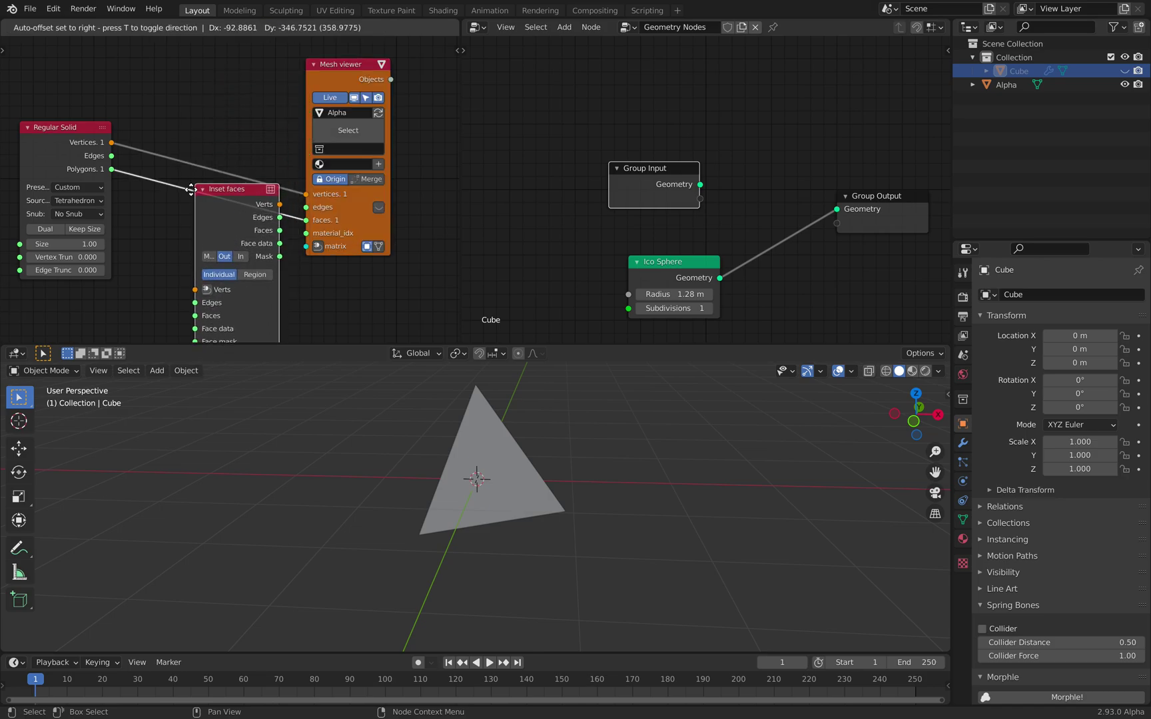
left_click(174, 212)
Route the Regular Solid's vertices, edges and polygons through Inset faces into the Mesh viewer, placing the new node beside the Regular Solid.
middle_click_drag(174, 212, 187, 143)
scroll(193, 145, "down", 1)
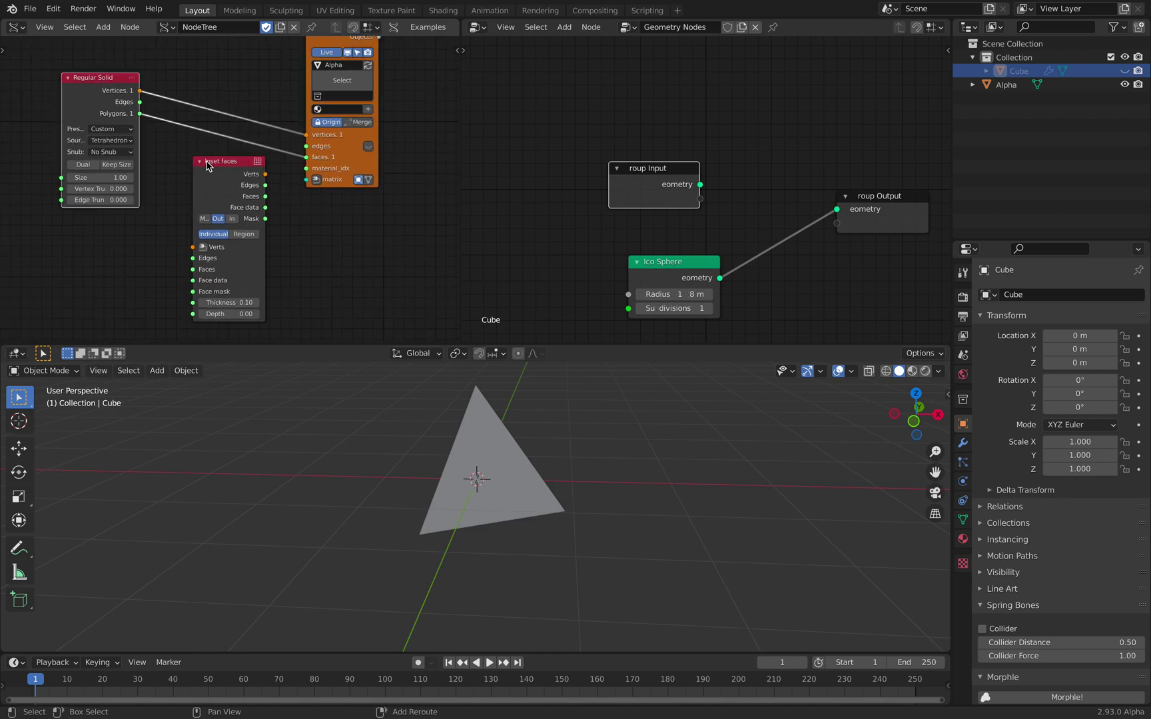
left_click(309, 57, "shift")
key("f")
left_click(249, 85)
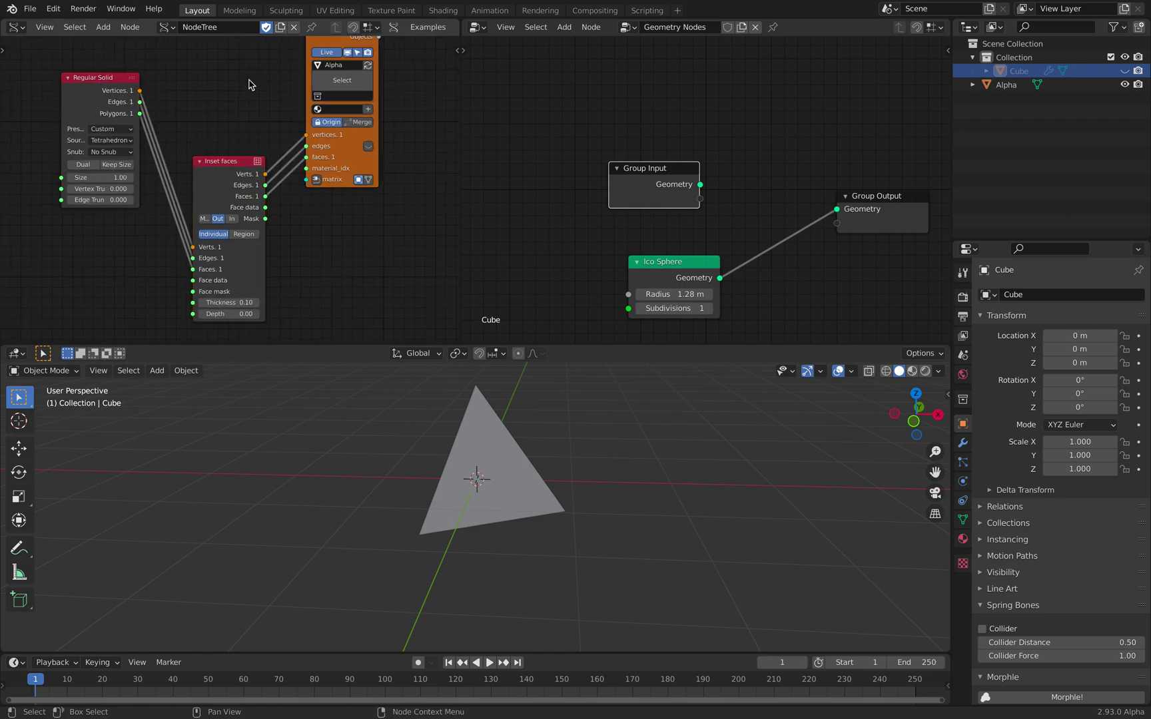
left_click_drag(227, 172, 196, 94)
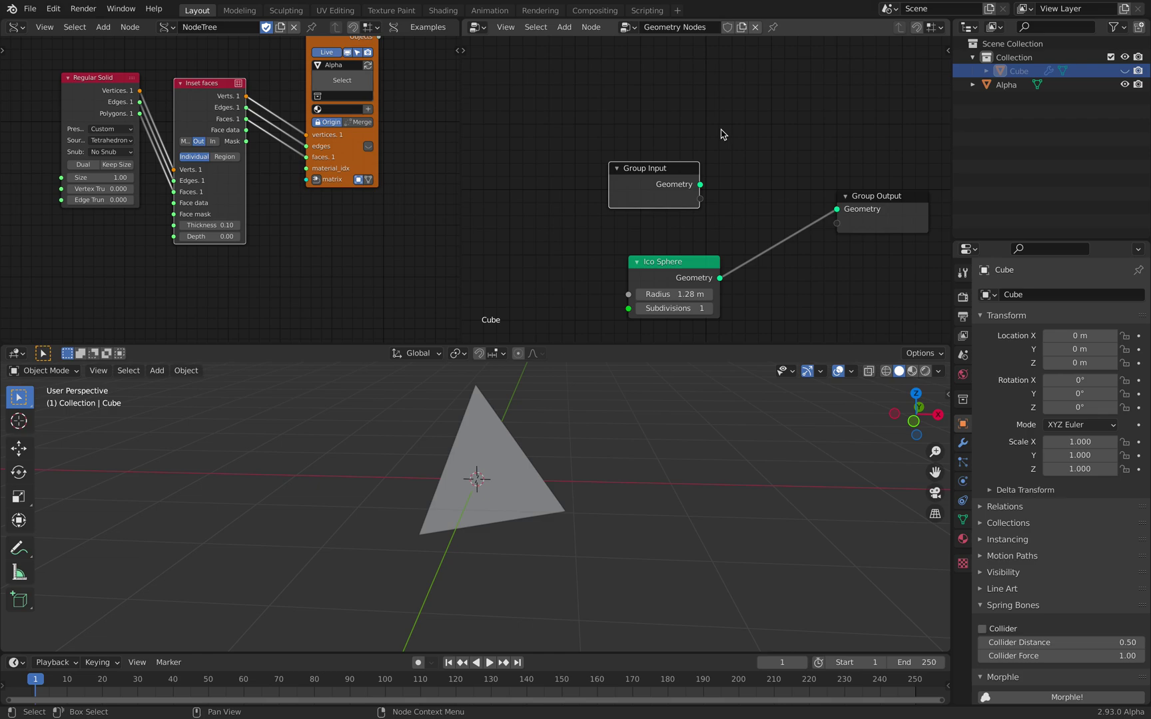
Set the Inset faces Thickness to 0.19 and Depth to -0.06, shifting it and the Regular Solid node for spacing.
scroll(215, 160, "up", 1)
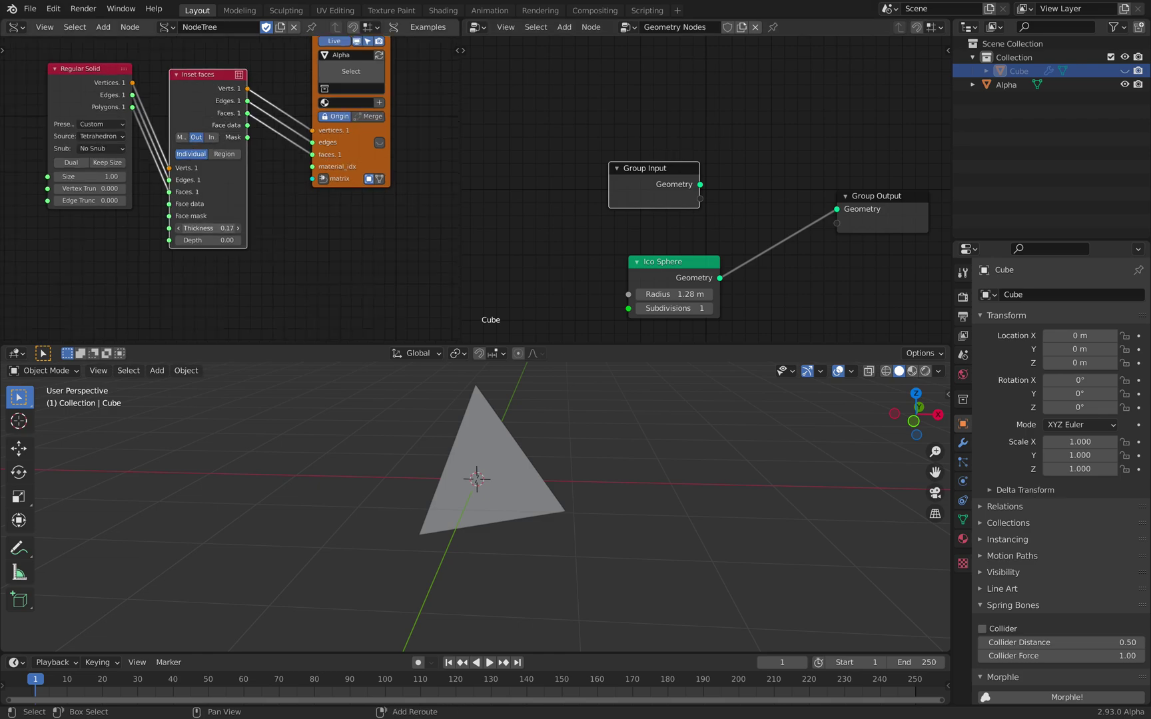
left_click_drag(204, 121, 217, 114)
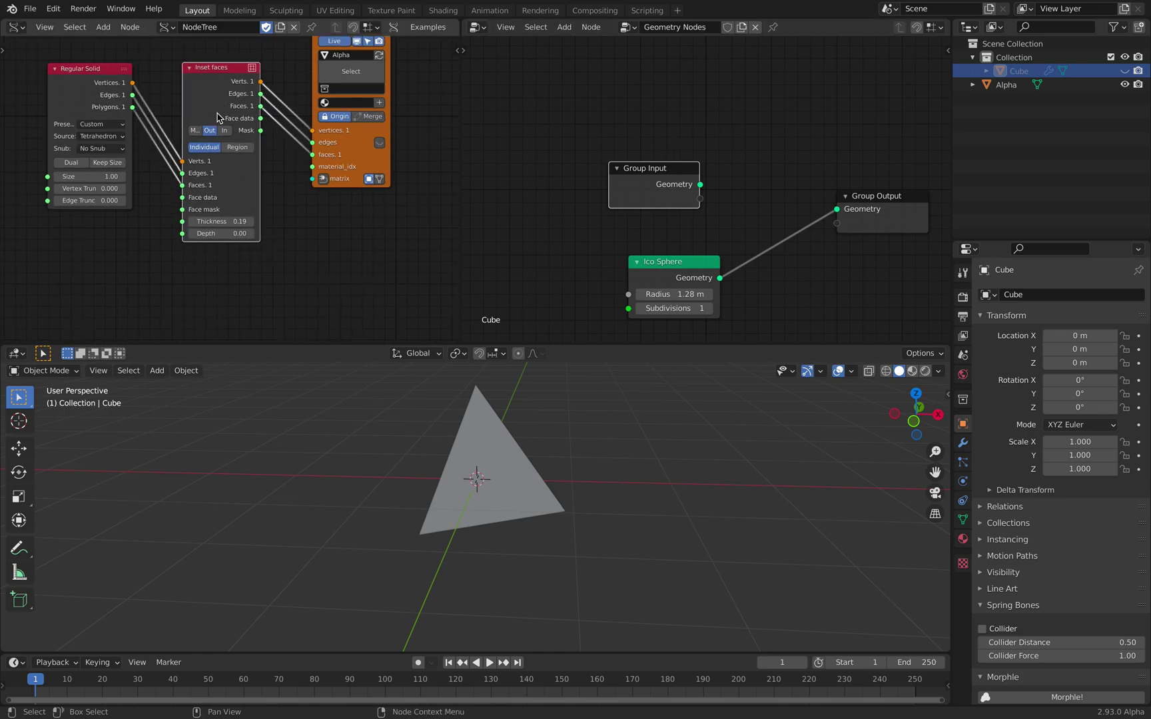
left_click_drag(123, 115, 113, 148)
left_click_drag(228, 221, 253, 221, "shift")
left_click_drag(228, 233, 177, 234, "shift")
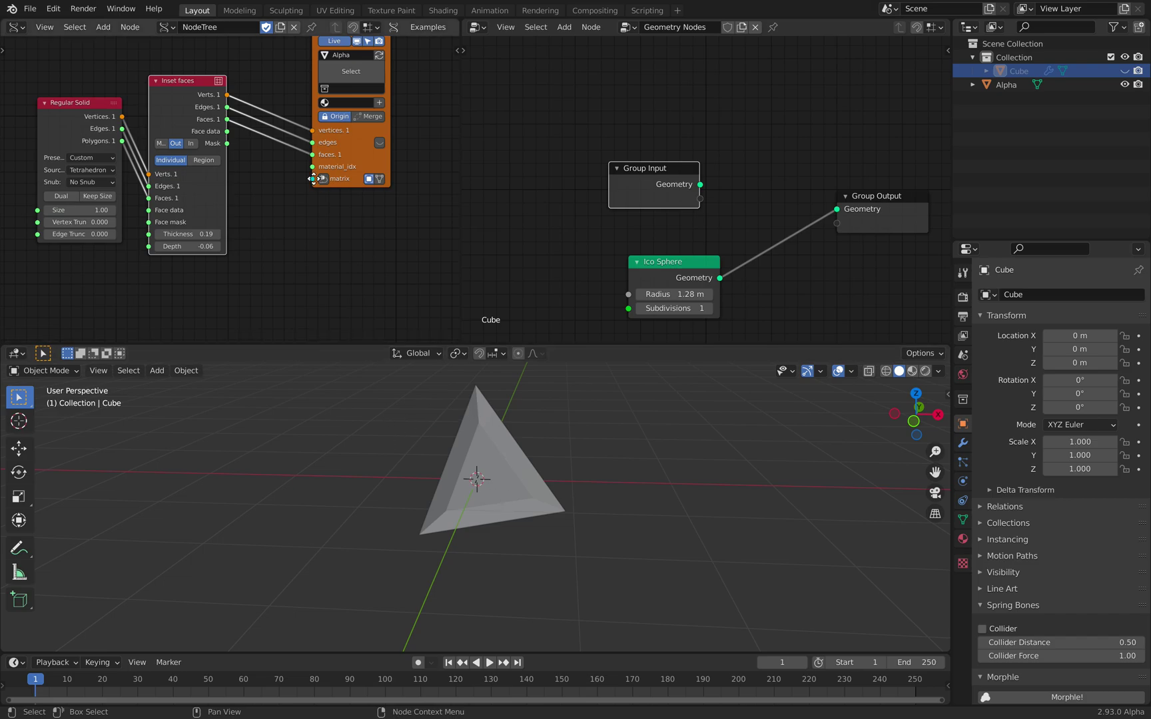
Add a List Mask (out) node between the Inset faces and Mesh viewer nodes.
middle_click_drag(321, 173, 272, 193)
left_click_drag(298, 172, 334, 153)
key("shift+a")
left_click(260, 204)
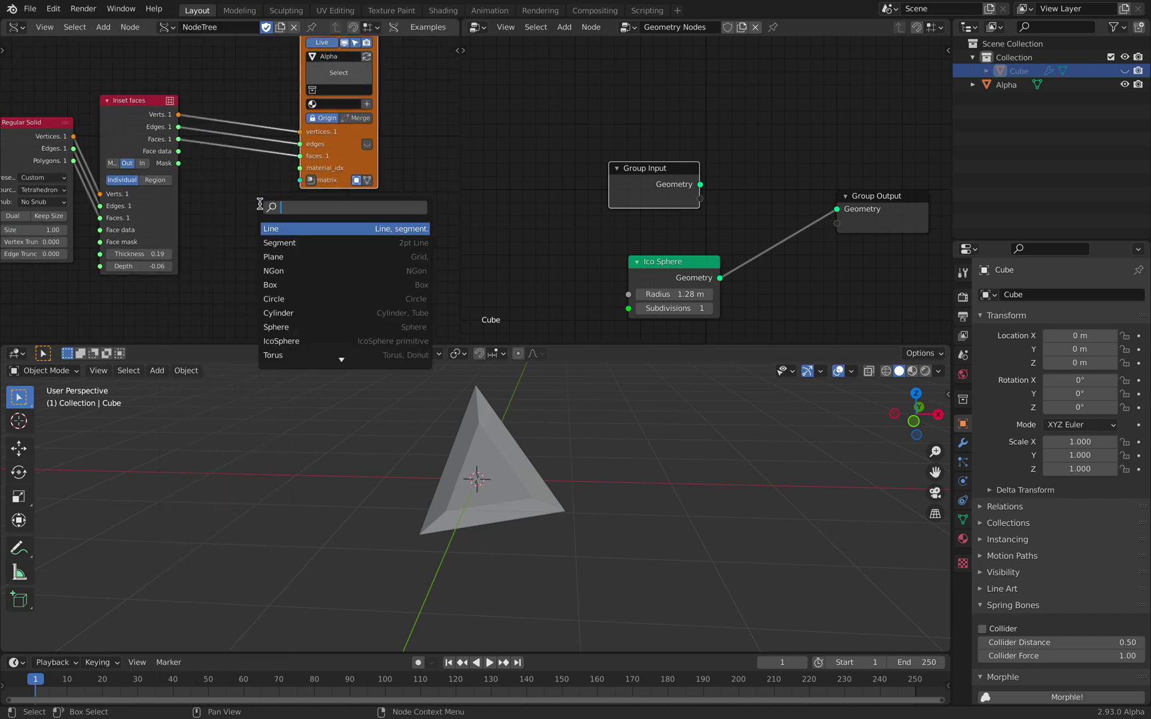
type("list mas")
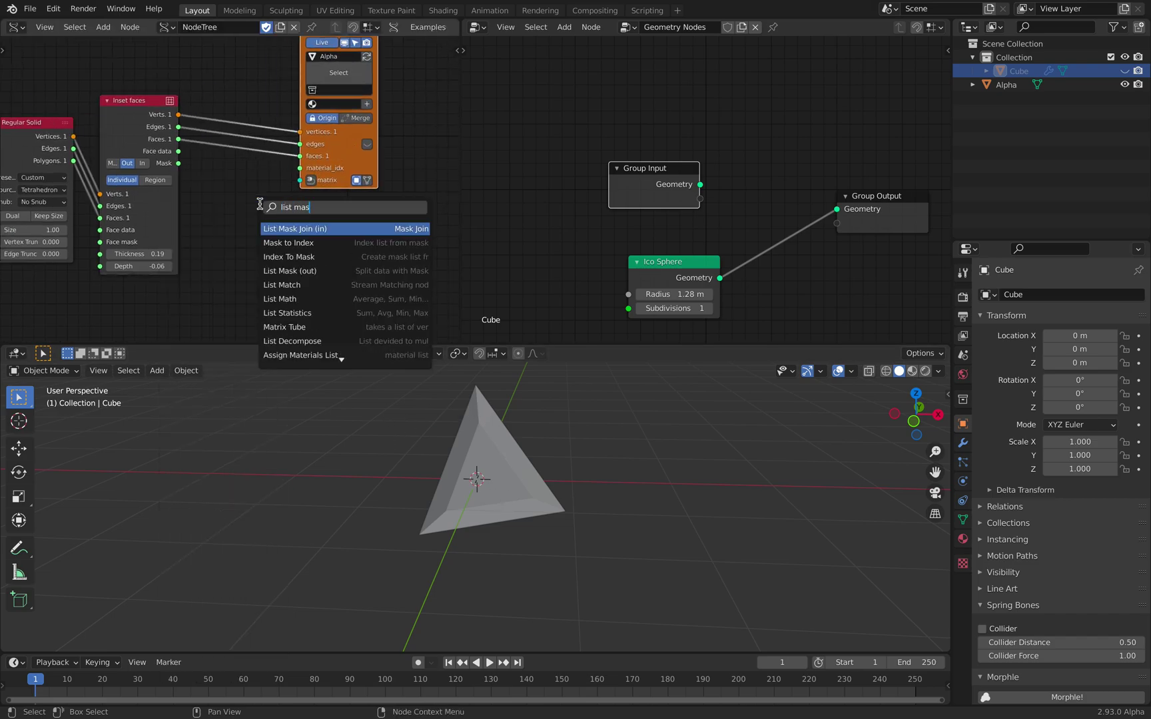
key("Down")
key("Down")
key("Down")
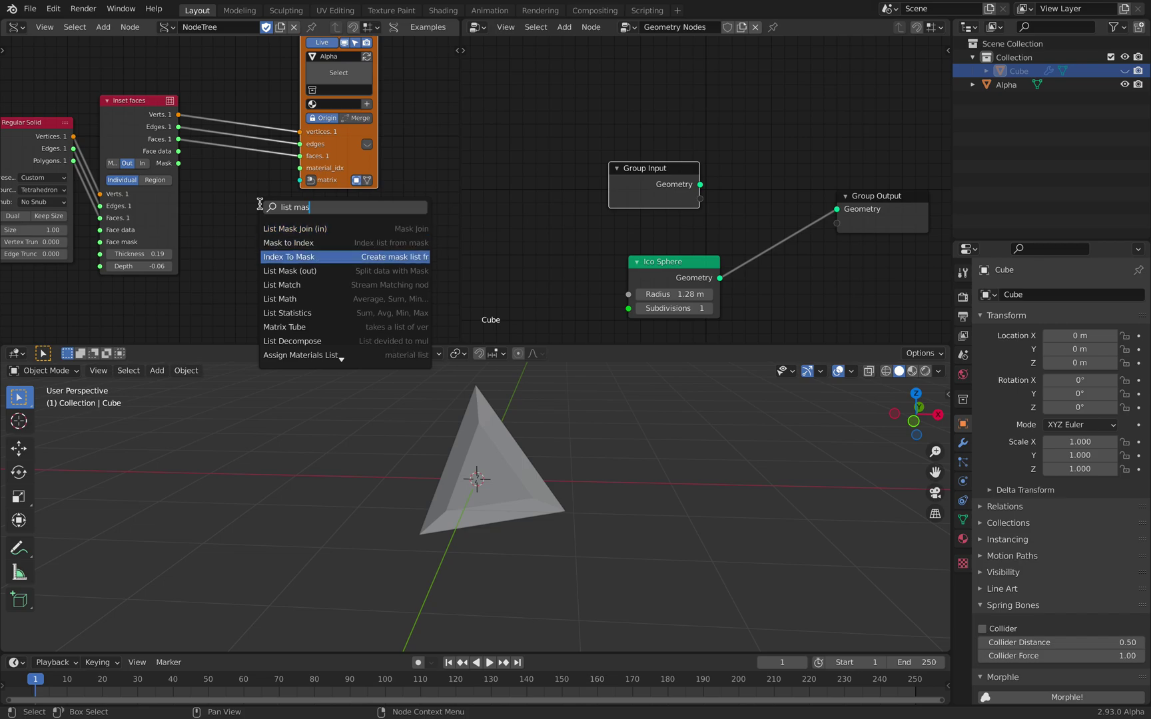
key("Return")
left_click(206, 160)
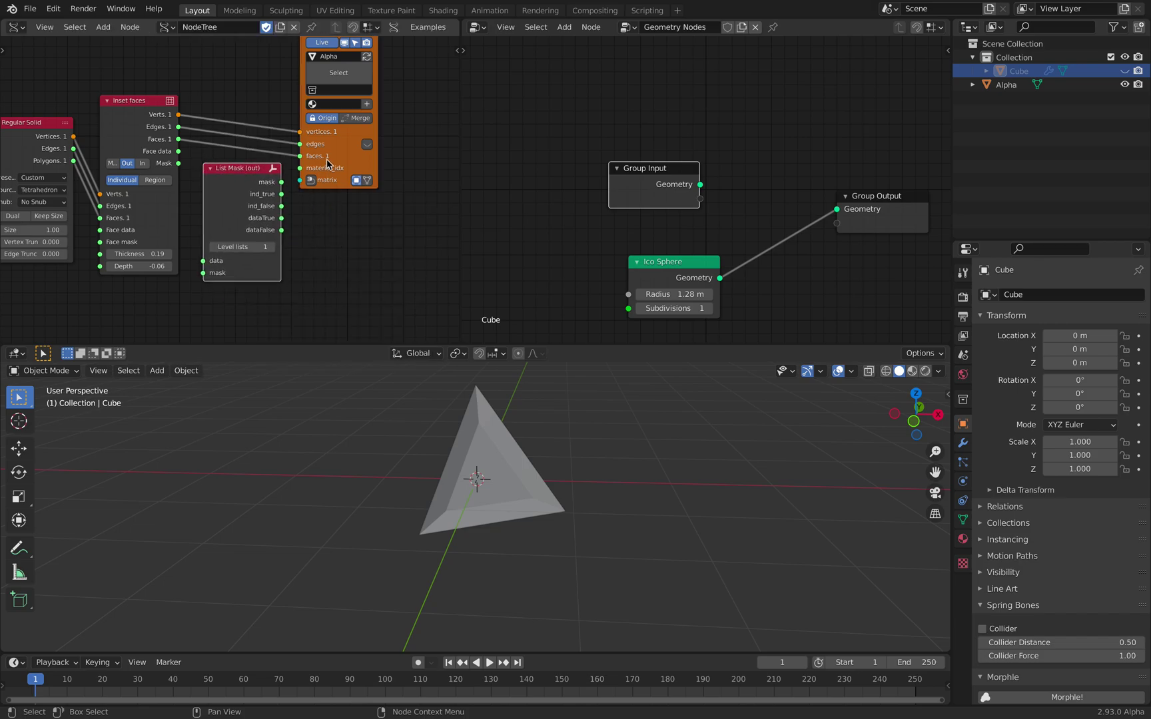
Move the Regular Solid and Inset faces nodes away from List Mask (out) to leave room for links.
scroll(277, 153, "up", 1)
middle_click_drag(150, 125, 264, 129)
left_click_drag(142, 135, 115, 133)
left_click_drag(244, 126, 206, 125)
middle_click_drag(293, 189, 234, 185)
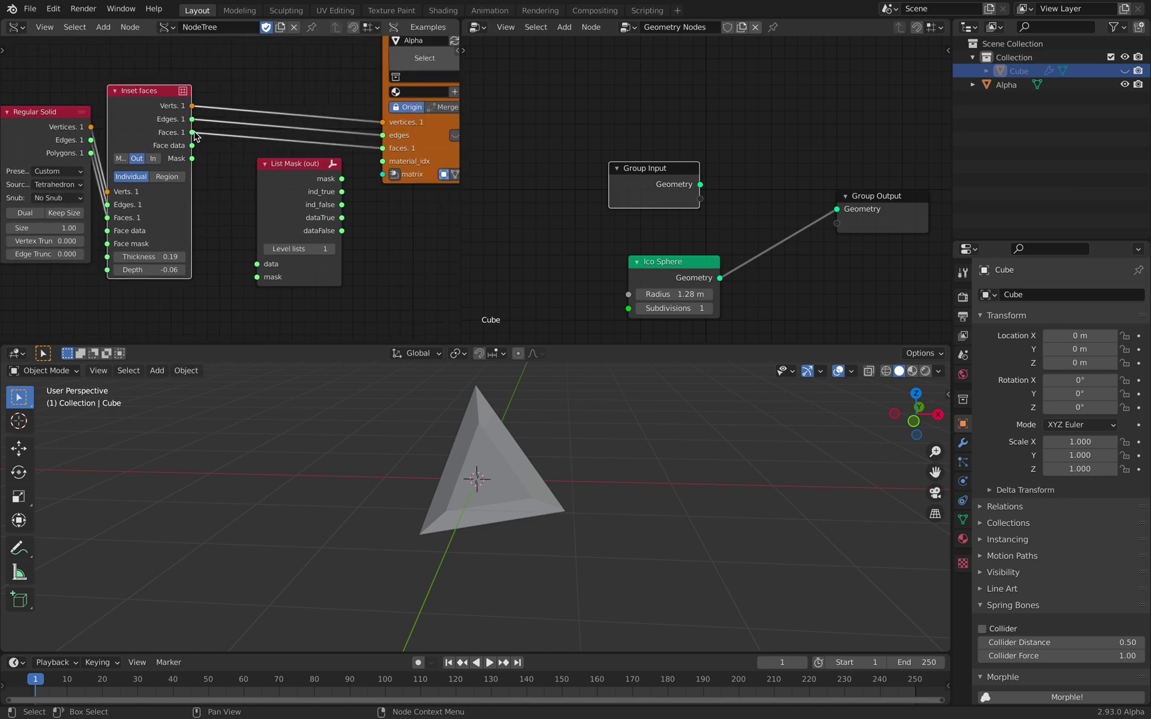
Connect Inset faces' Faces and Mask to List Mask's data and mask, and dataTrue to the Mesh viewer's faces, with Level lists at 2.
left_click_drag(192, 132, 257, 264)
left_click_drag(190, 159, 258, 277)
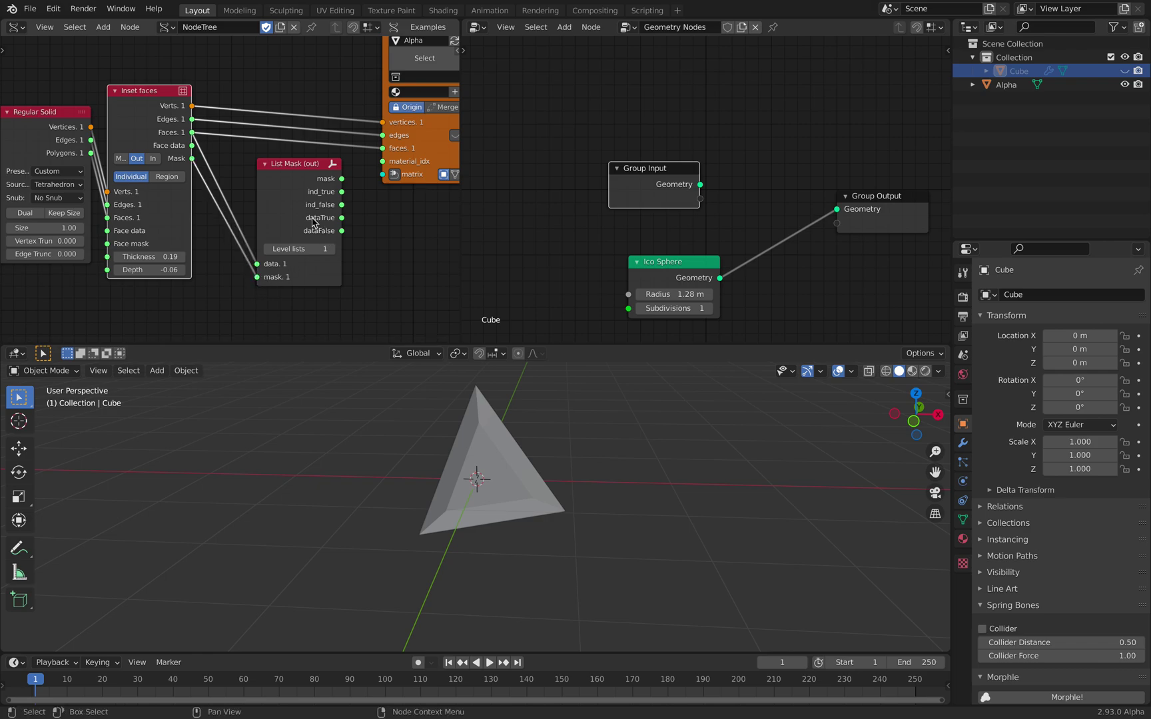
left_click_drag(312, 222, 382, 149)
middle_click_drag(597, 405, 525, 397)
left_click(547, 447)
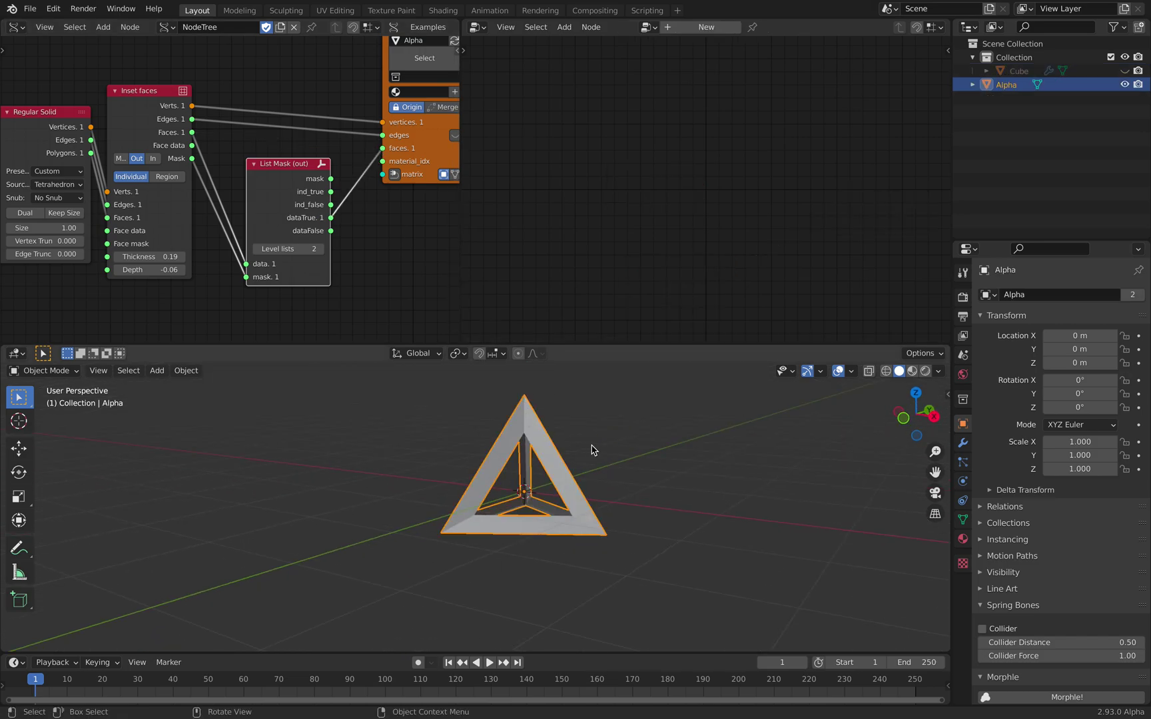
Save the file to the Desktop as svgnan_test_001.blend.
key("ctrl+s")
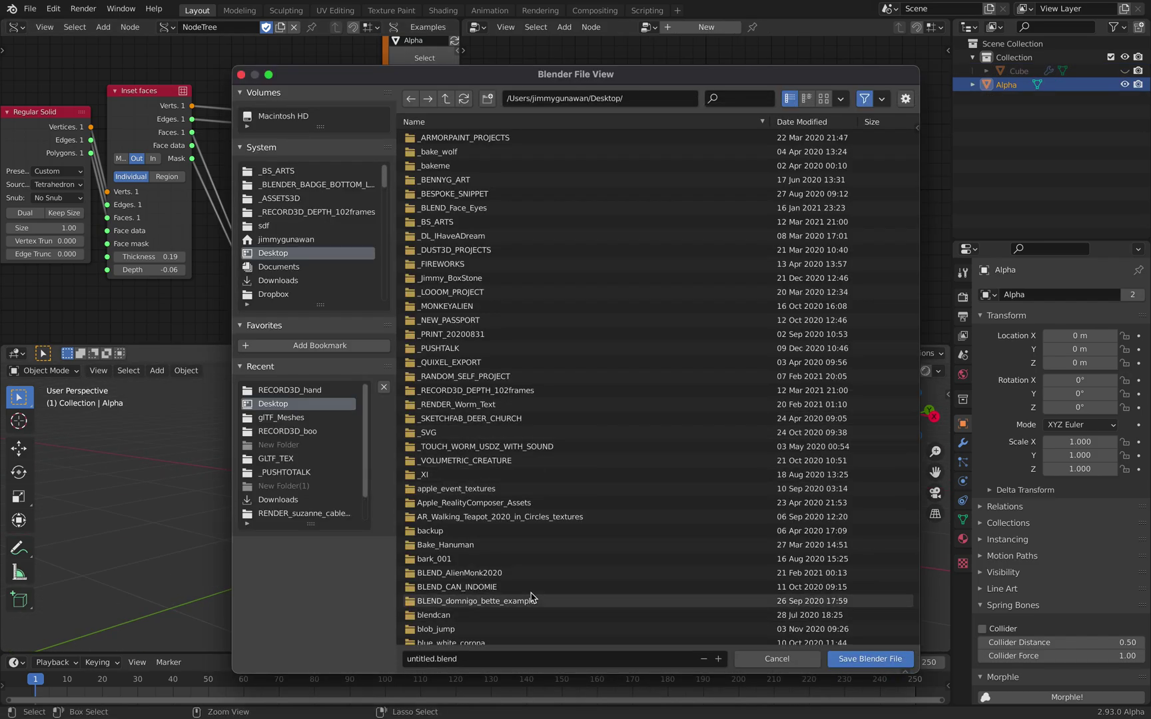
left_click(433, 659)
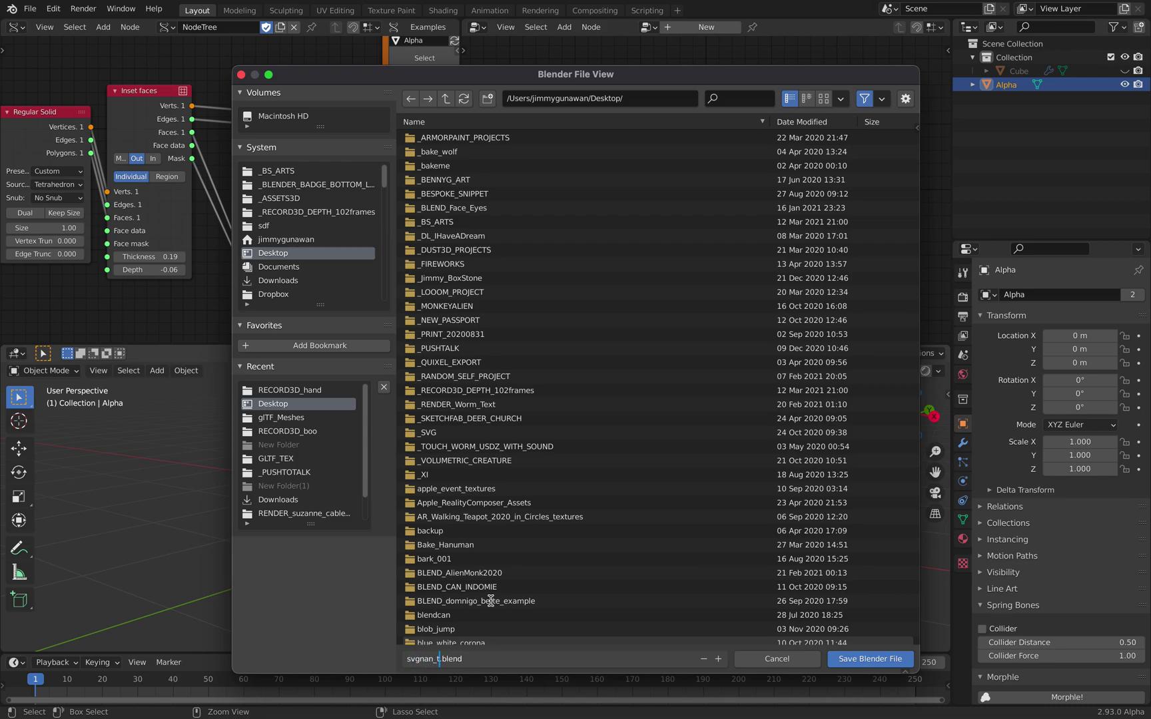
type("svgnan_test_001")
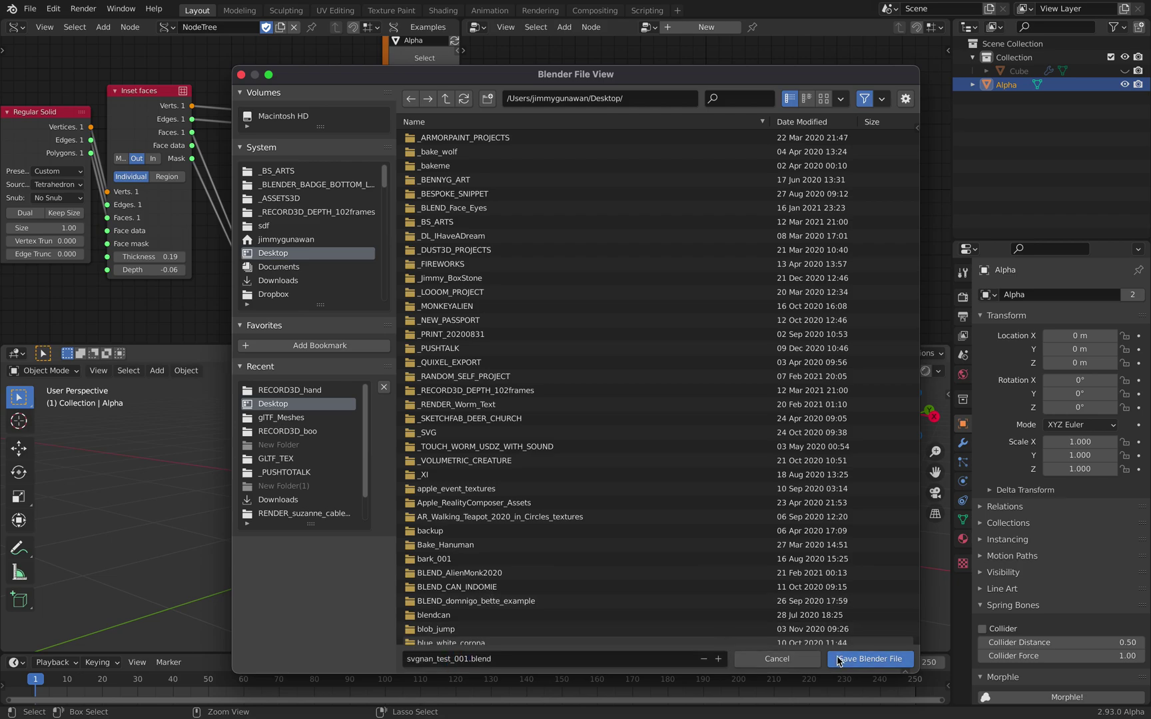
left_click(867, 658)
Fine-tune the Inset faces node to Thickness 0.18 and Depth -0.07.
middle_click_drag(606, 526, 588, 493)
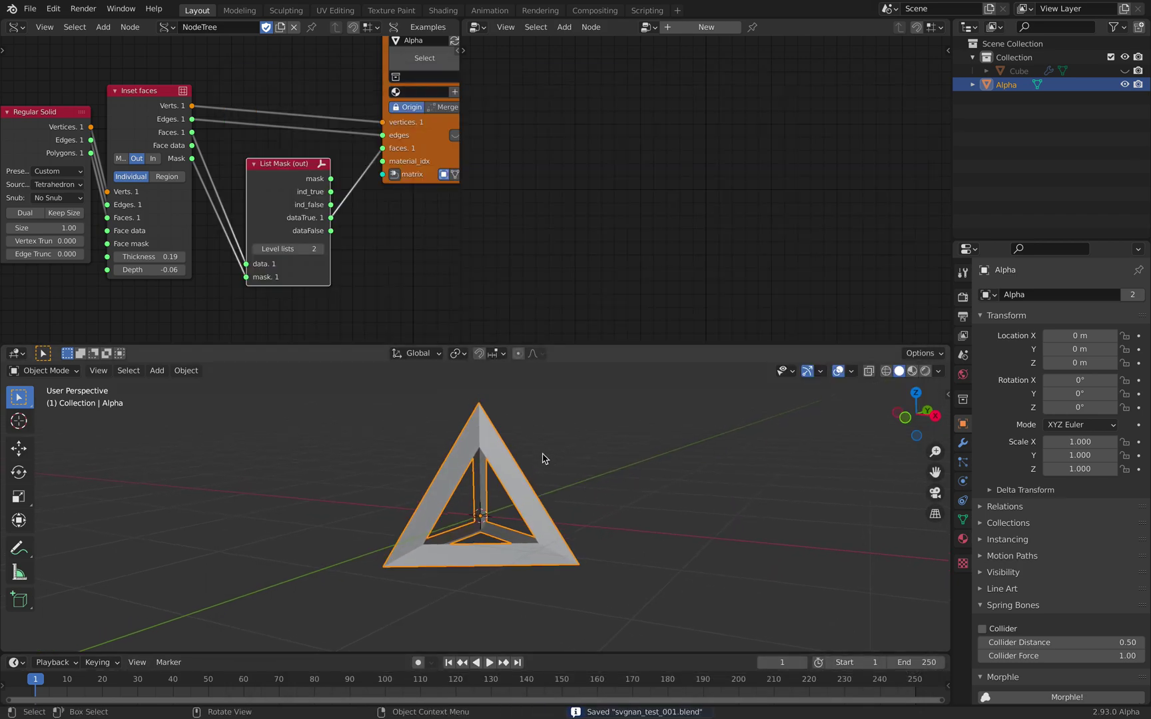
scroll(298, 300, "down", 2)
middle_click_drag(301, 269, 254, 291)
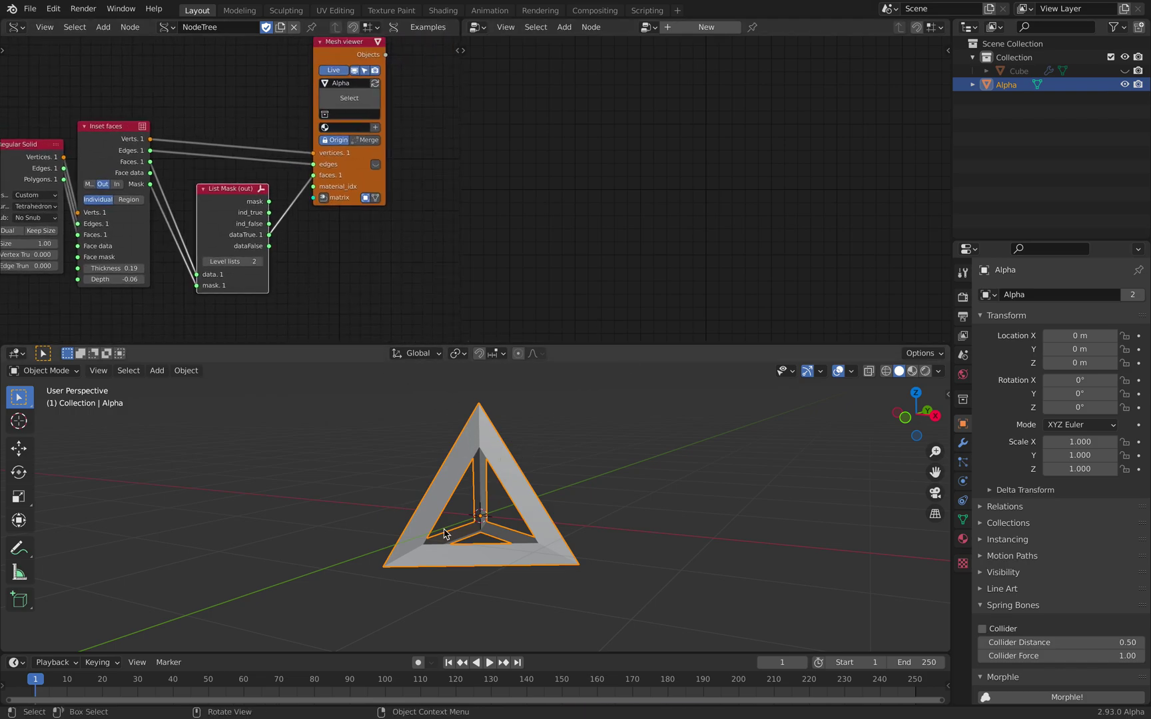
middle_click_drag(292, 123, 319, 105)
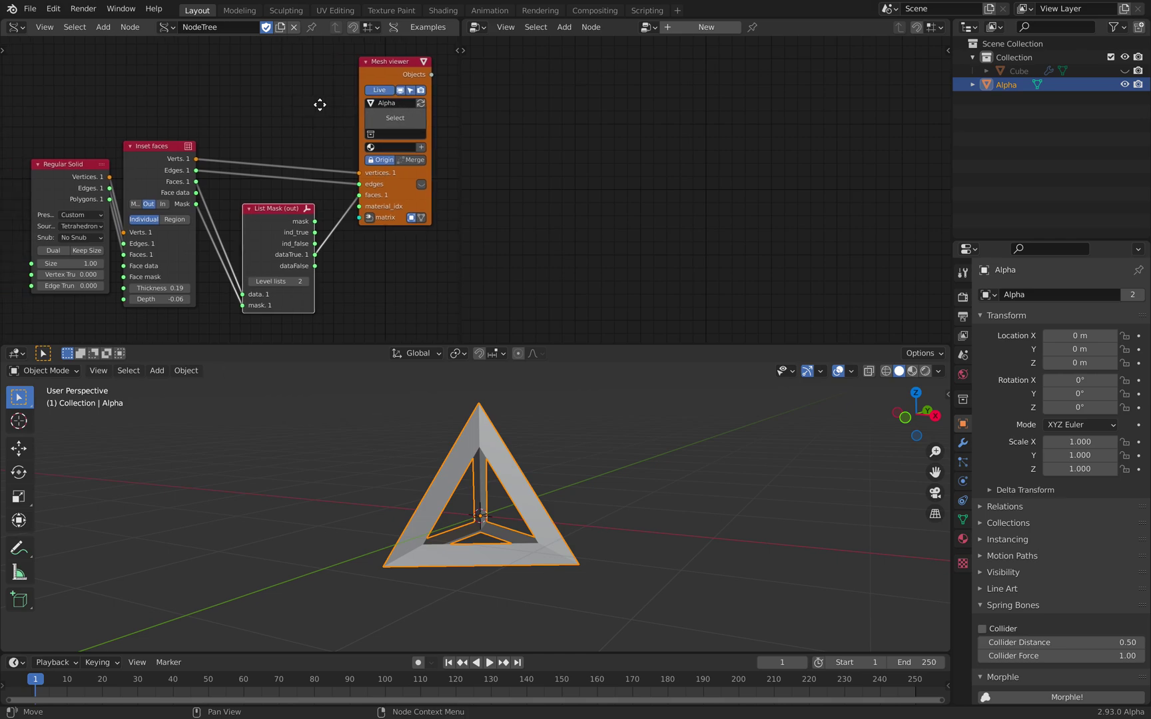
mouse_move(165, 288)
left_mouse_down("shift")
mouse_move(182, 288)
mouse_move(150, 288)
left_mouse_up("shift")
left_click_drag(164, 299, 165, 299, "shift")
left_click(133, 299)
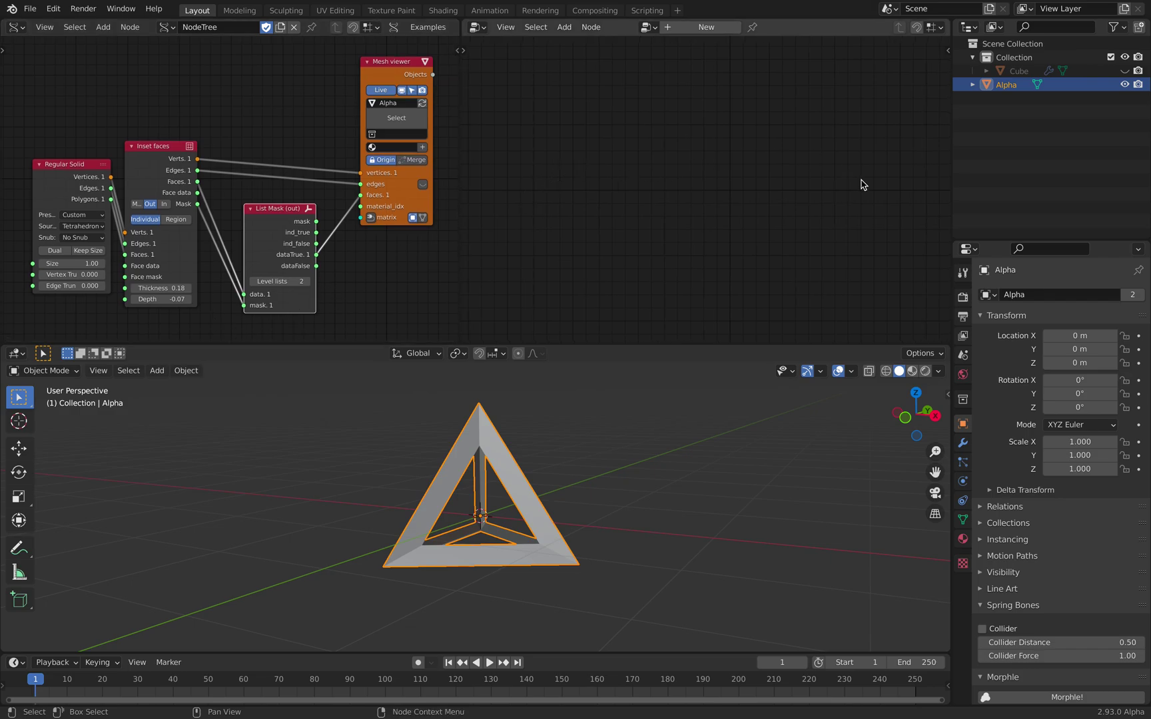
Unhide the Cube object and select it to bring up its Geometry Nodes tree.
left_click(1124, 71)
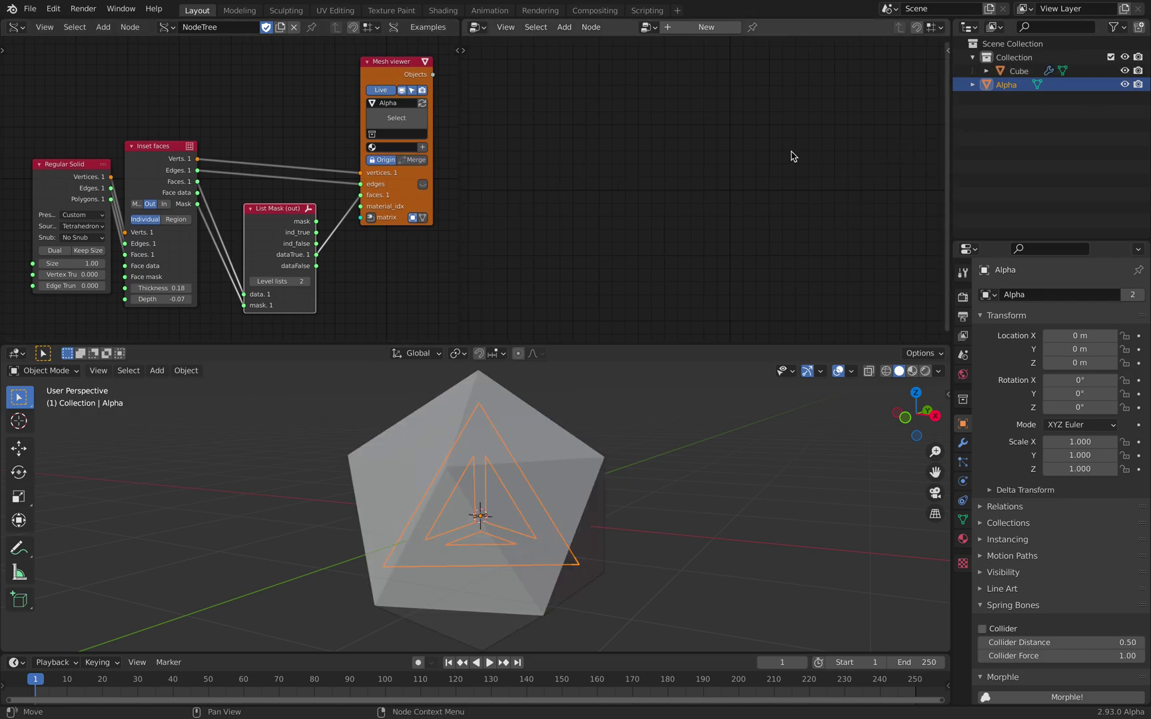
left_click(595, 453)
mouse_move(596, 455)
middle_mouse_down()
mouse_move(722, 434)
mouse_move(595, 468)
middle_mouse_up()
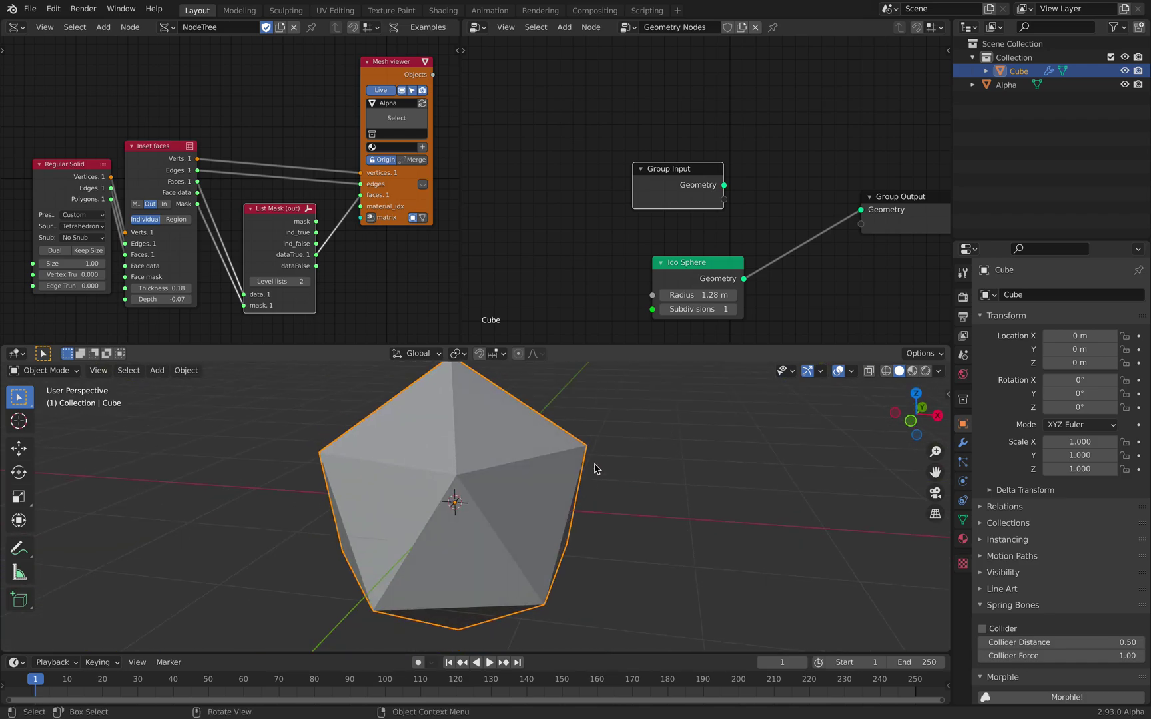
Rearrange the Geometry Nodes tree with Ico Sphere above Group Input and Group Output farther away, and save the file.
left_click_drag(692, 263, 617, 82)
left_click_drag(686, 205, 622, 260)
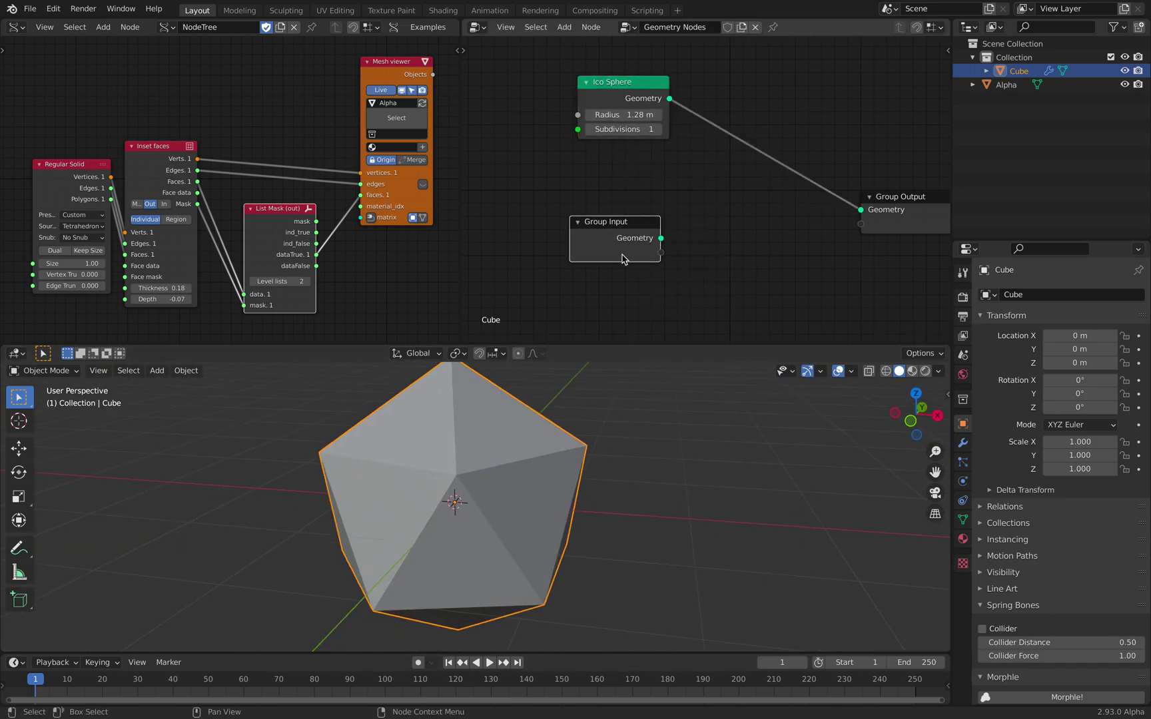
middle_click_drag(794, 246, 719, 213)
key("ctrl+s")
left_click_drag(794, 209, 822, 191)
middle_click_drag(684, 90, 708, 123)
Insert a Point Instance node on the link between Ico Sphere and Group Output.
key("shift+a")
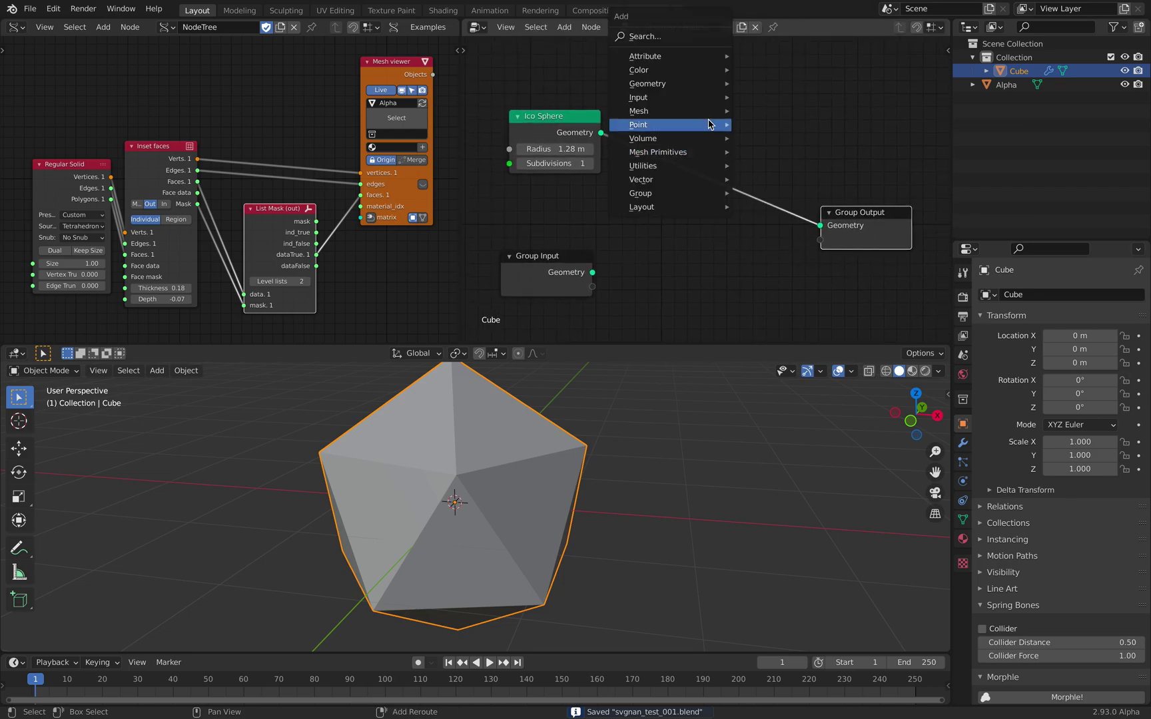
mouse_move(710, 124)
left_click(696, 37)
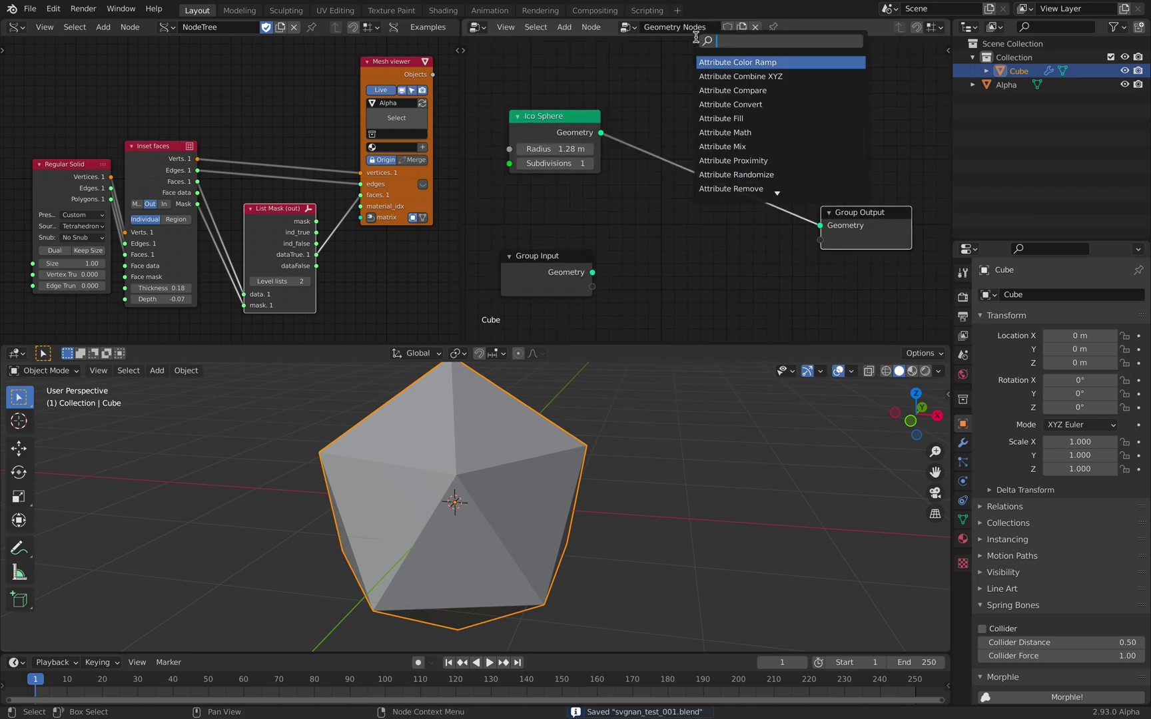
type("insta")
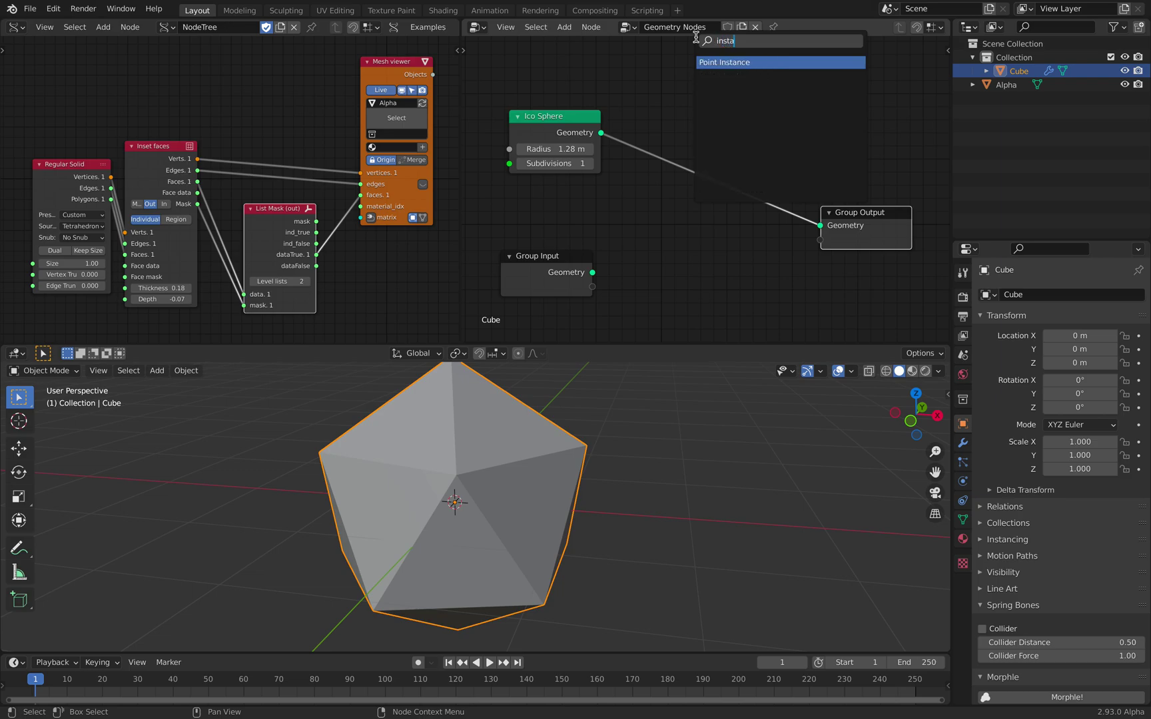
key("Return")
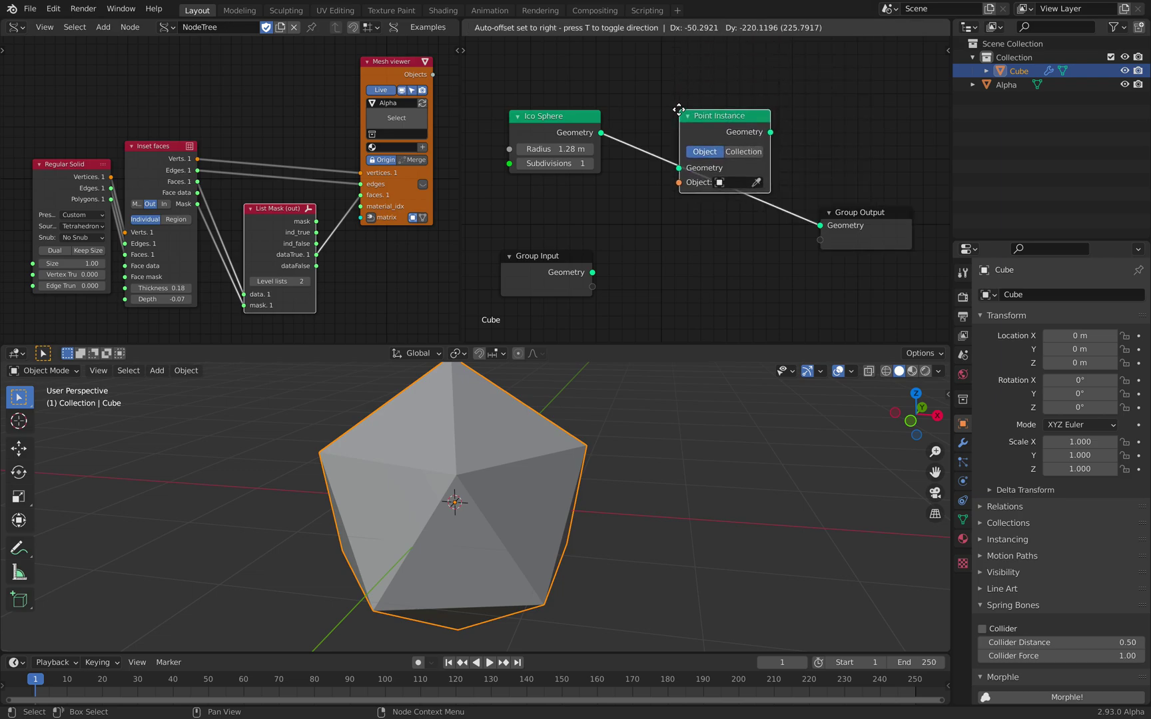
left_click(675, 113)
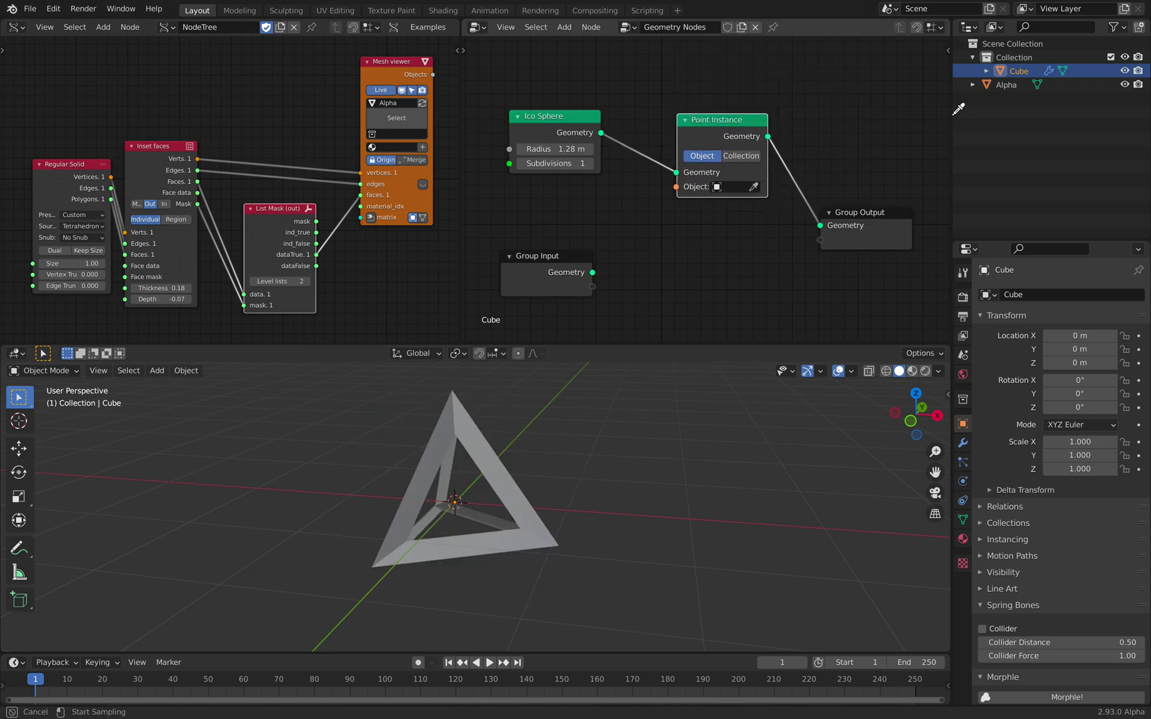
Pick the Alpha object as the Point Instance node's instanced object and save the file.
left_click(1010, 84)
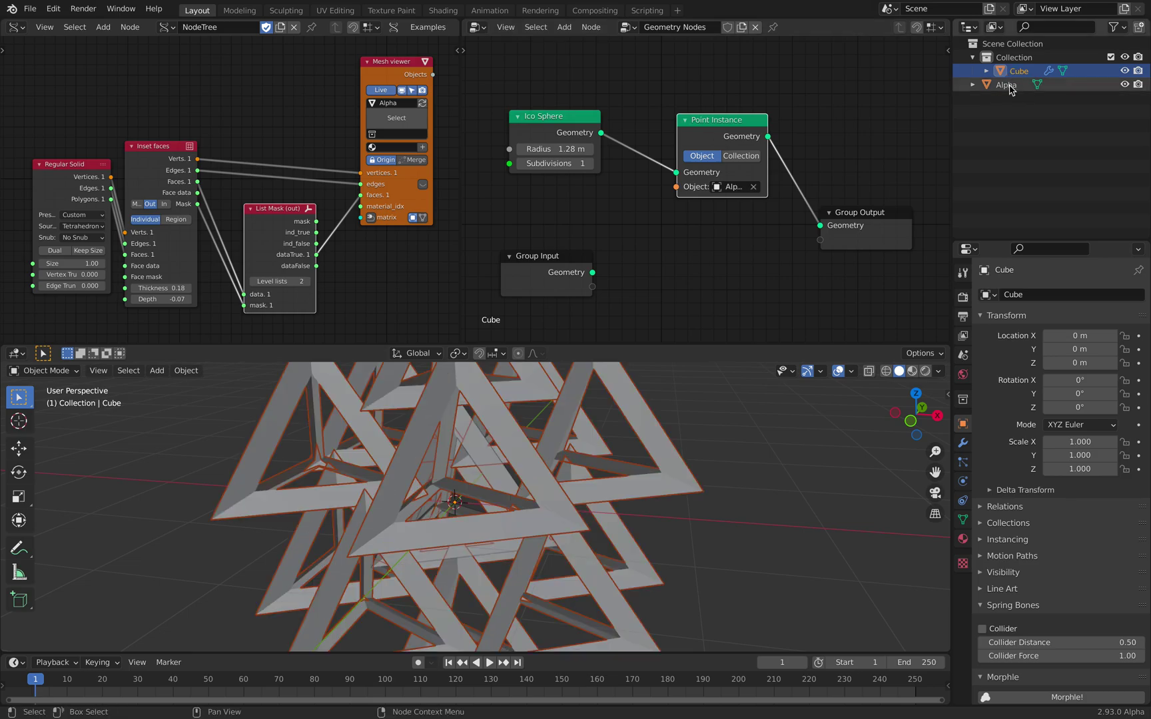
scroll(848, 137, "down", 3)
key("ctrl+s")
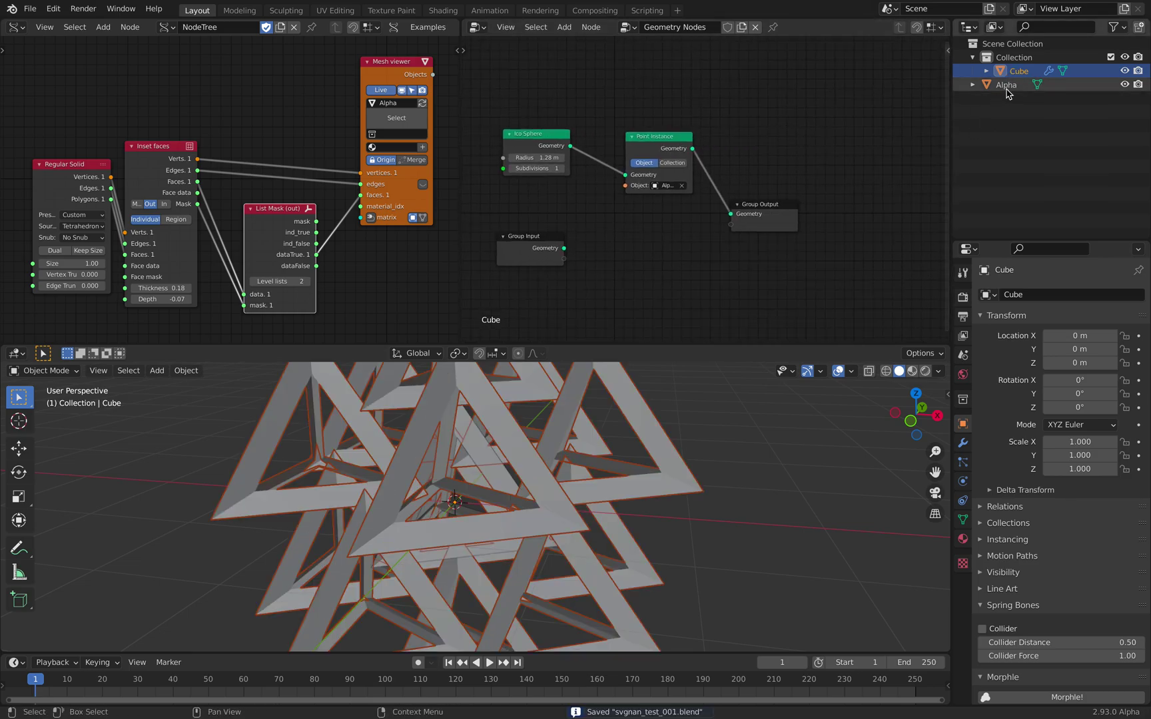
Assign Alpha to the Point Instance node's Object input directly from the outliner.
left_click(1009, 86)
left_click(1012, 73)
left_click_drag(1008, 85, 665, 188)
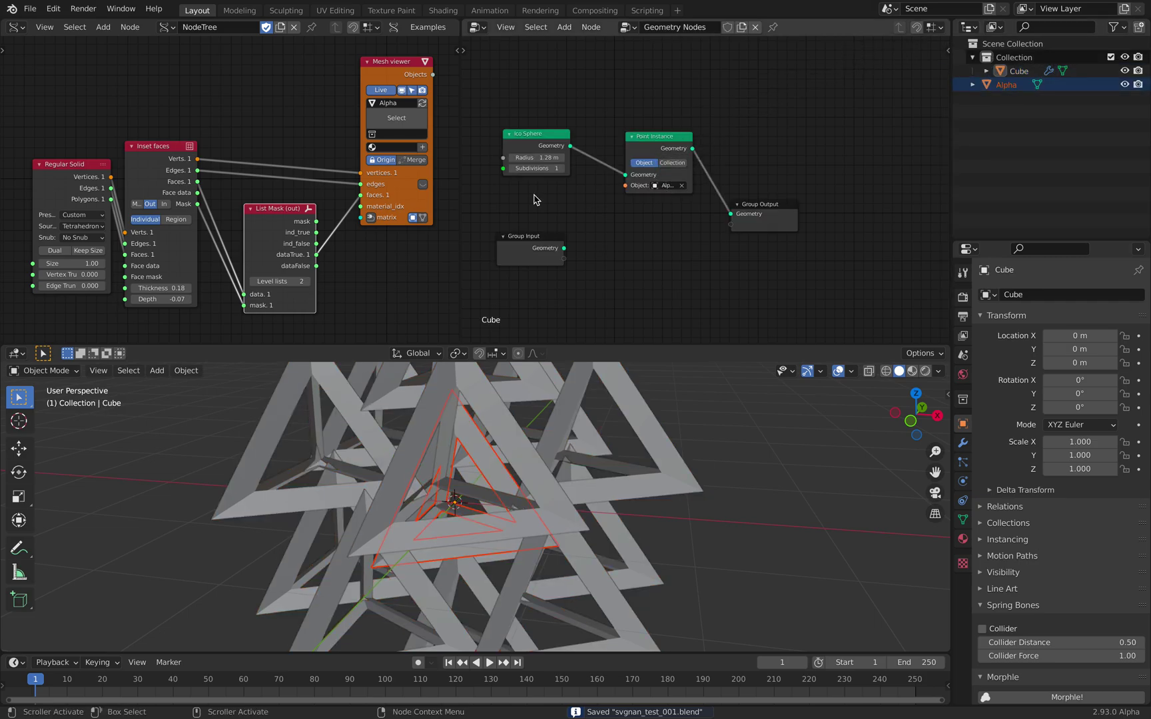
Move the Regular Solid node farther away from the Inset faces node in the Sverchok tree.
scroll(242, 235, "down", 6)
middle_click_drag(313, 235, 282, 205)
scroll(282, 205, "up", 1)
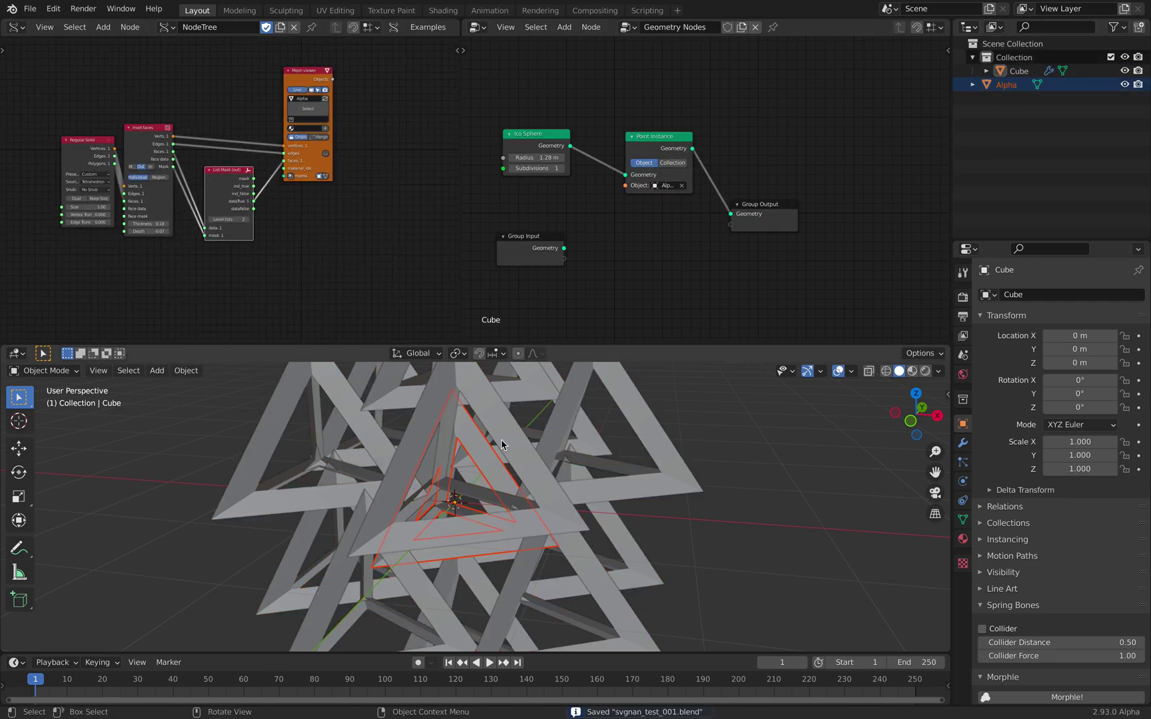
middle_click_drag(502, 445, 522, 418)
scroll(193, 155, "down", 4)
middle_click_drag(183, 155, 208, 138)
left_click(205, 137)
scroll(177, 123, "up", 3)
left_click_drag(128, 127, 93, 116)
middle_click_drag(94, 116, 187, 118)
scroll(194, 116, "up", 3)
left_click_drag(166, 110, 120, 102)
middle_click_drag(174, 263, 172, 252)
Add an IcoSphere node with 1 subdivision below the Regular Solid node in the Sverchok tree.
key("shift+a")
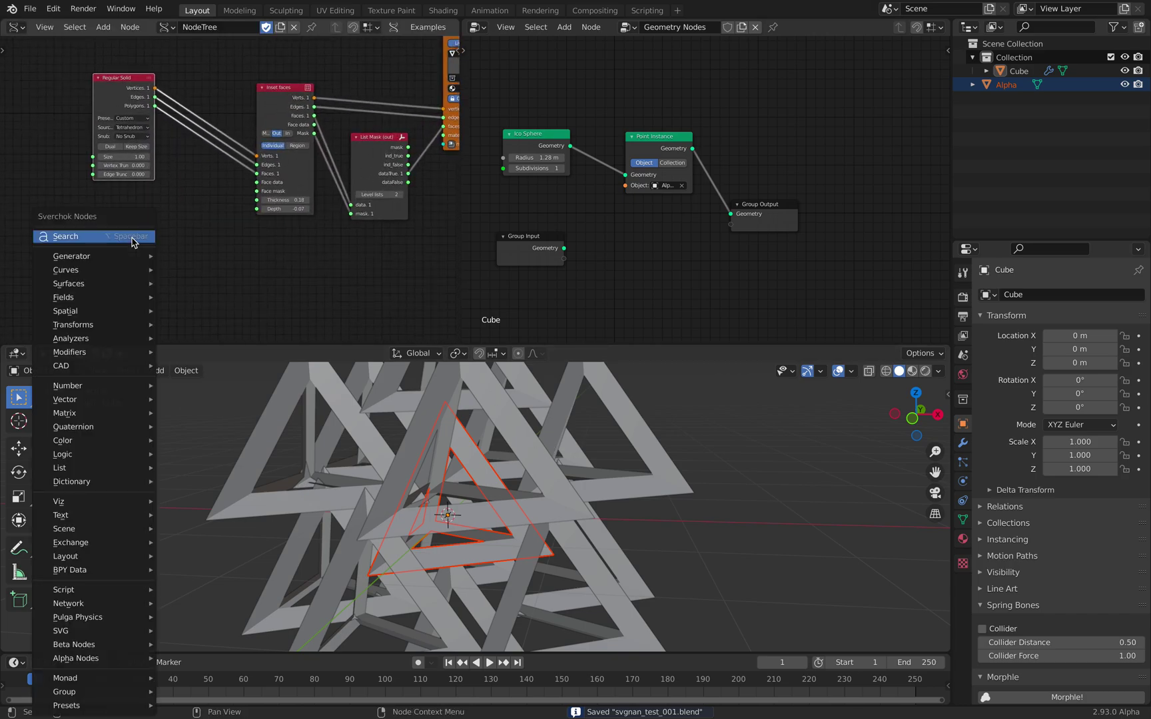
left_click(132, 236)
type("ico")
key("Return")
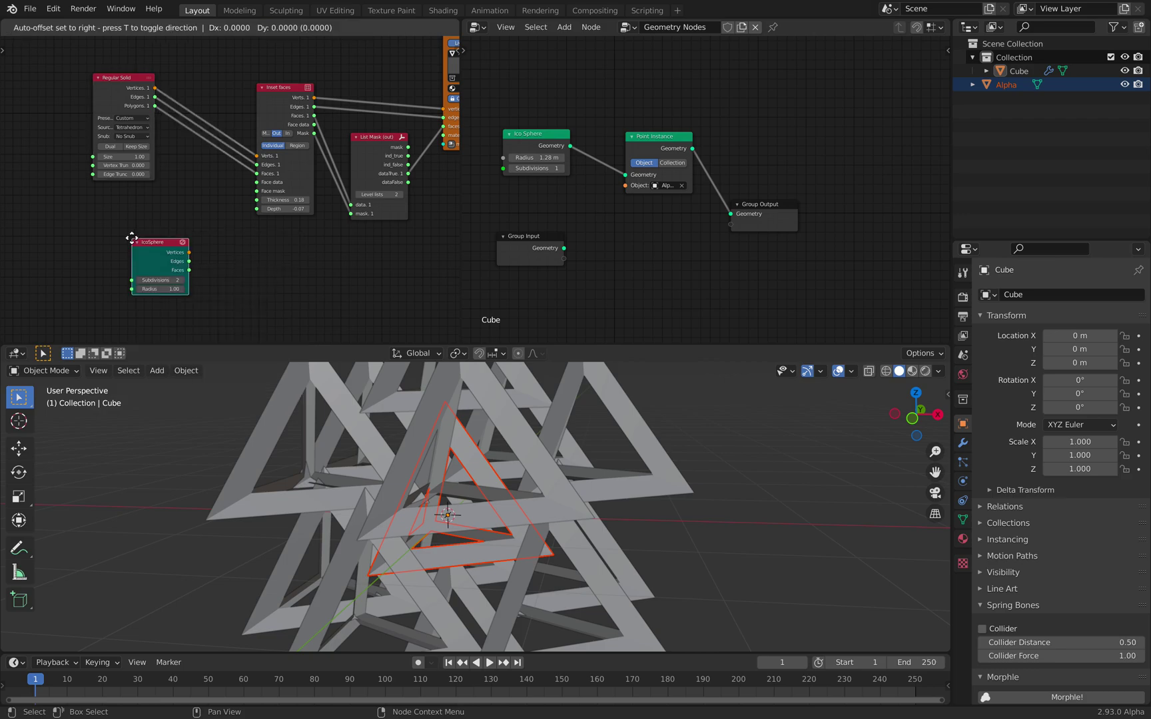
left_click(87, 195)
scroll(92, 216, "up", 2)
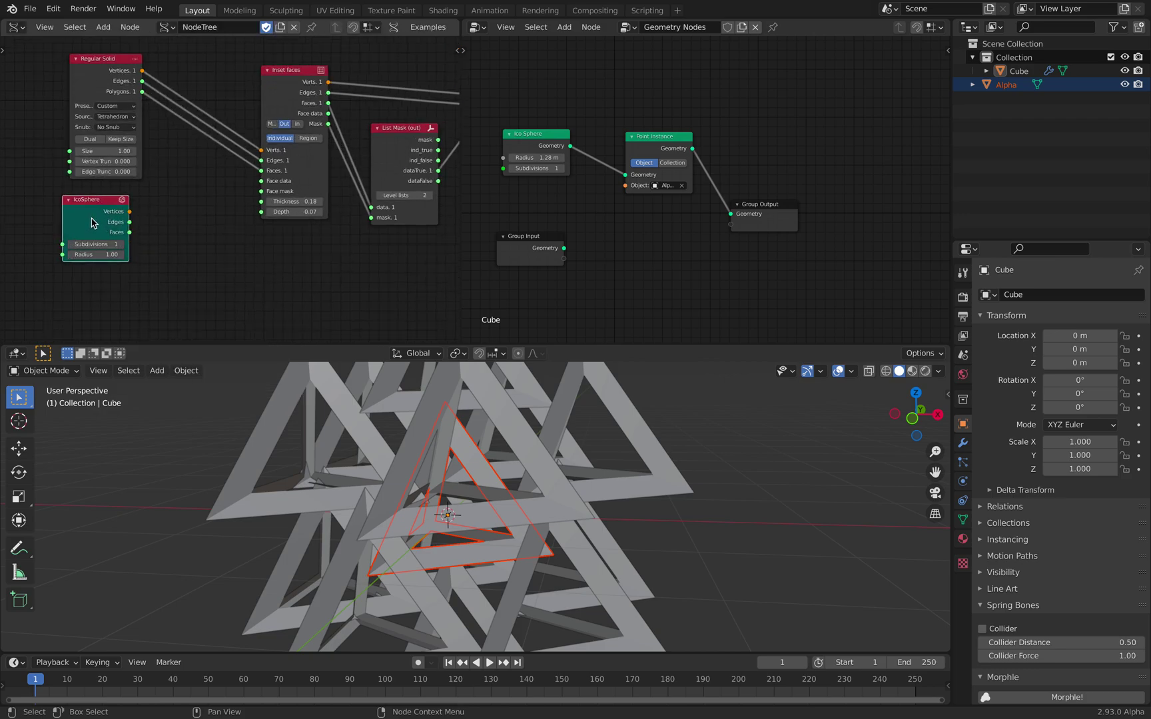
left_click_drag(91, 222, 110, 228)
Try the IcoSphere as the source of the Inset faces node, and reconnect Regular Solid in its place.
left_click(270, 94, "shift")
key("shift+f")
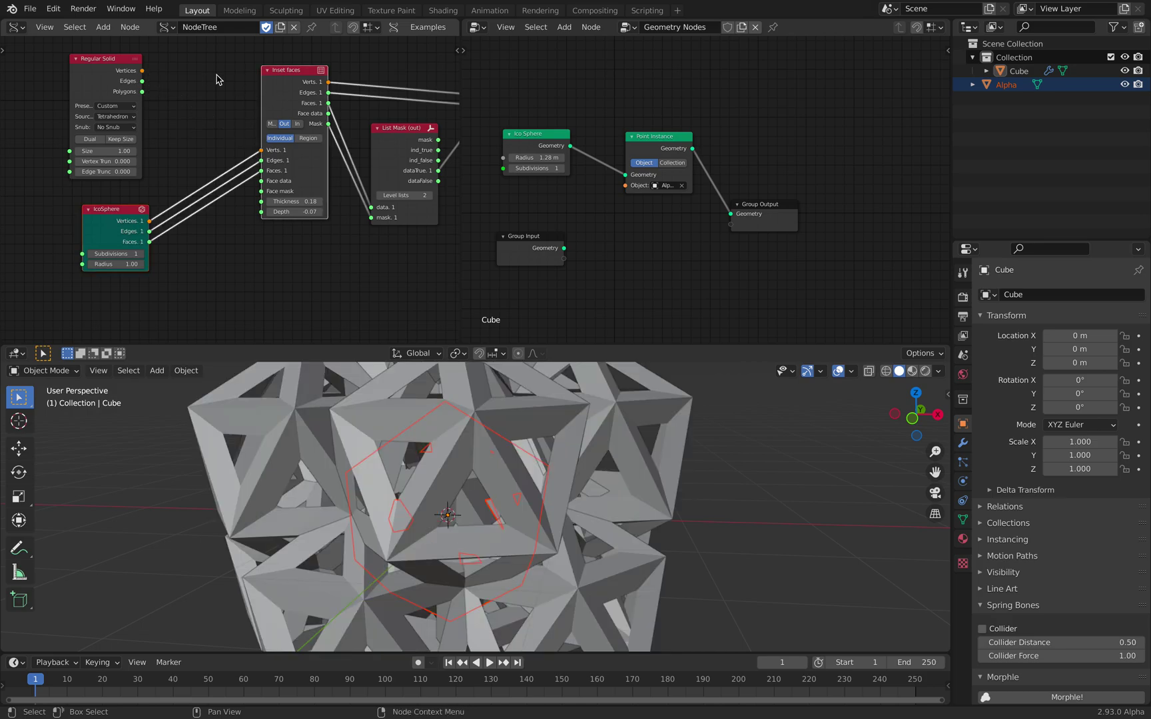
scroll(519, 478, "down", 3)
middle_click_drag(466, 492, 566, 474)
left_click(273, 98, "shift")
key("shift+f")
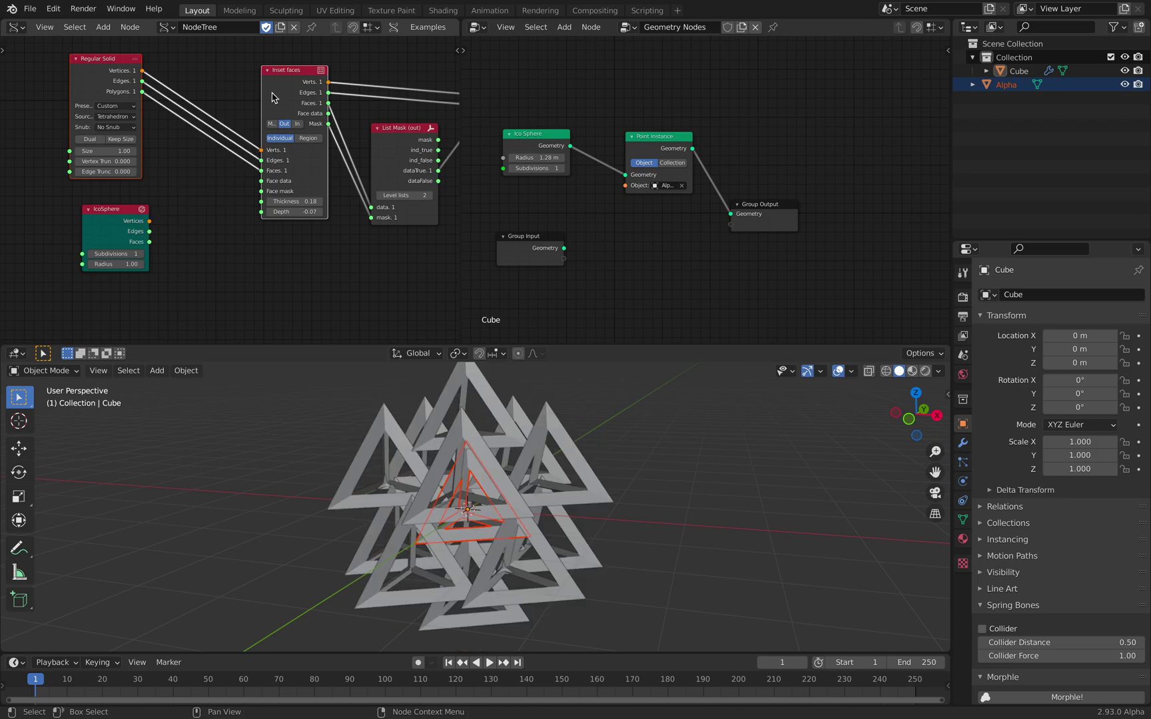
Spread out the Geometry Nodes tree and insert an Align Rotation to Vector node between Ico Sphere and Point Instance.
scroll(672, 233, "up", 2)
left_click_drag(792, 229, 883, 215)
left_click_drag(666, 152, 700, 172)
middle_click_drag(622, 132, 627, 141)
key("shift+a")
left_click(627, 135)
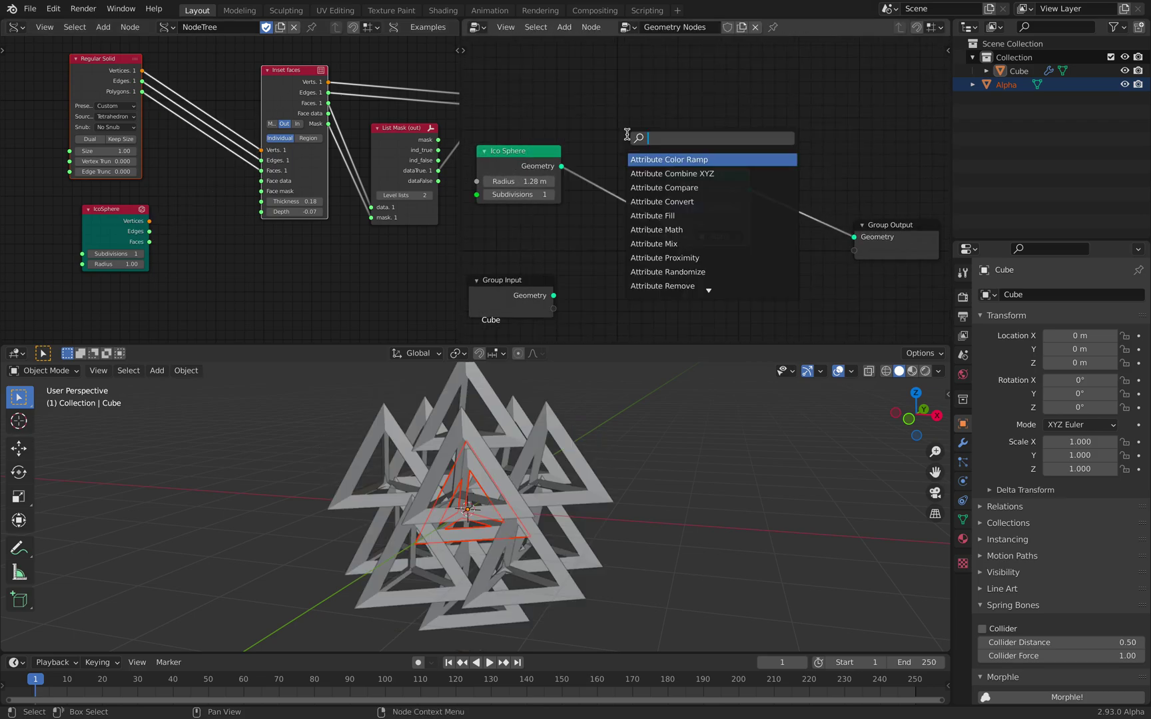
type("align")
key("Return")
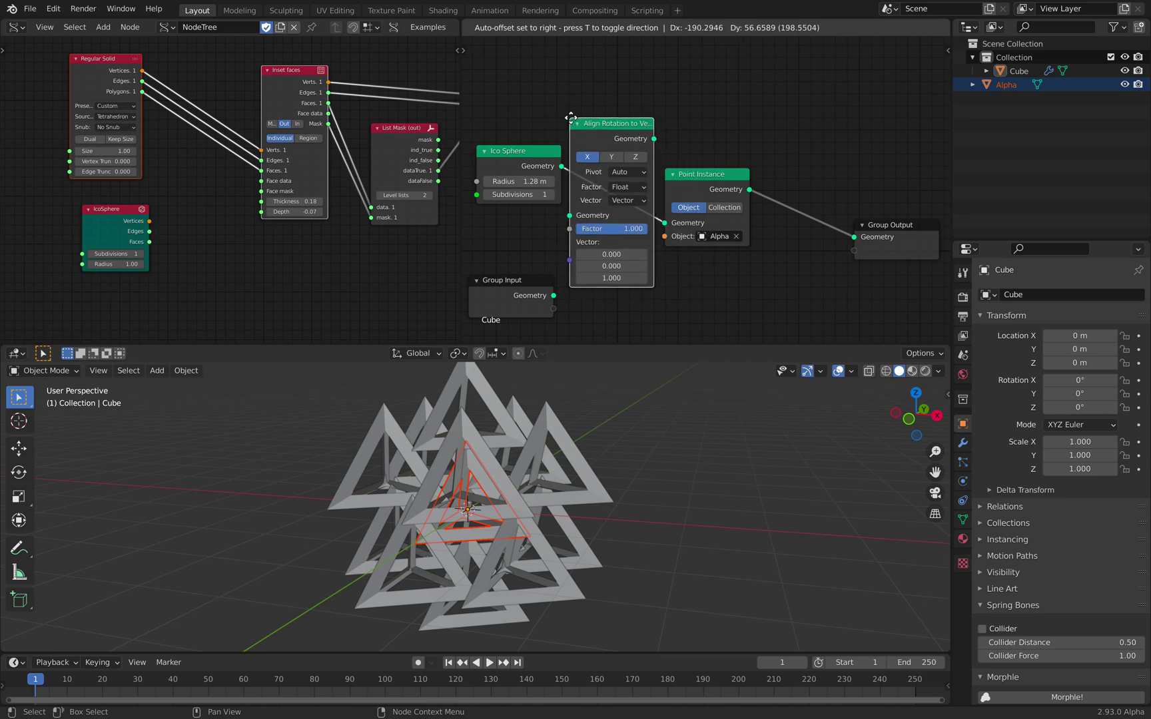
left_click(611, 118)
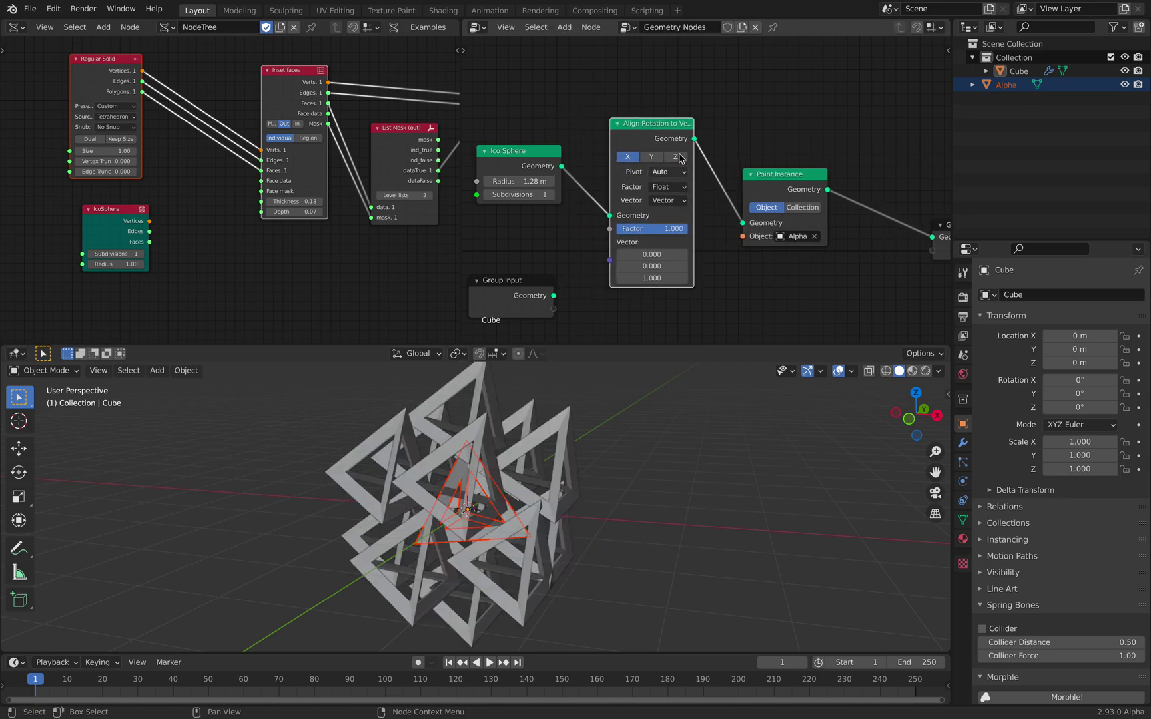
Switch the Align Rotation to Vector node's vector input to Attribute and use the normal attribute.
left_click(669, 200)
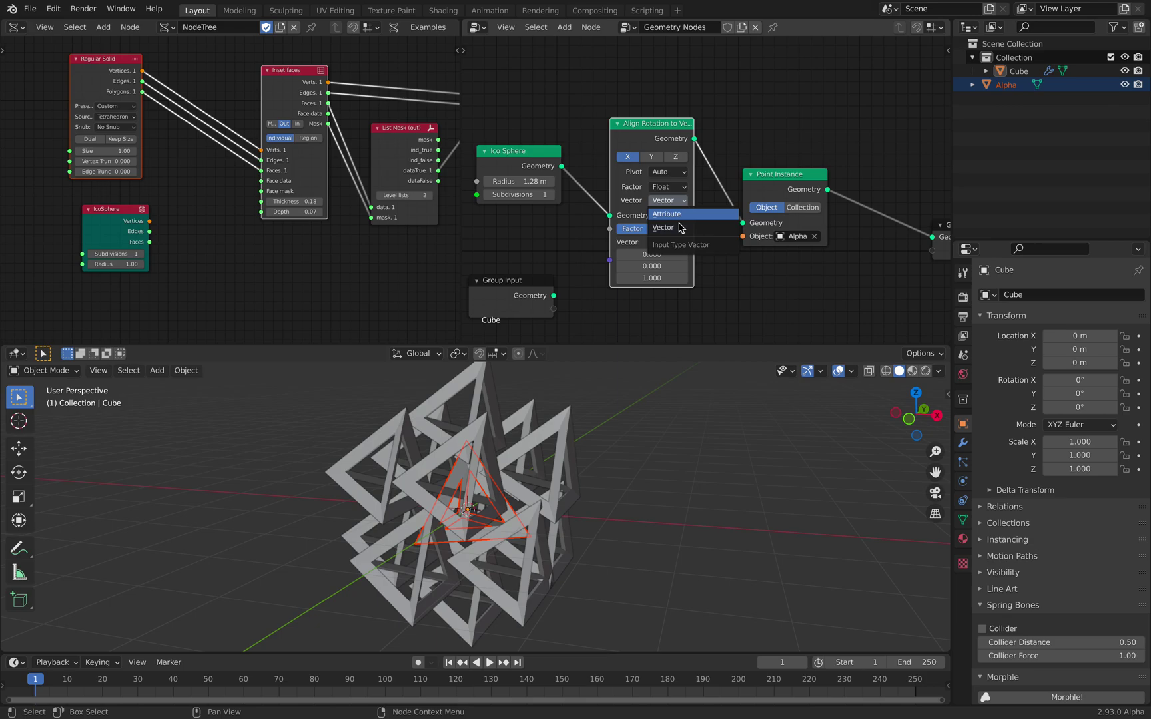
left_click(677, 228)
left_click(669, 242)
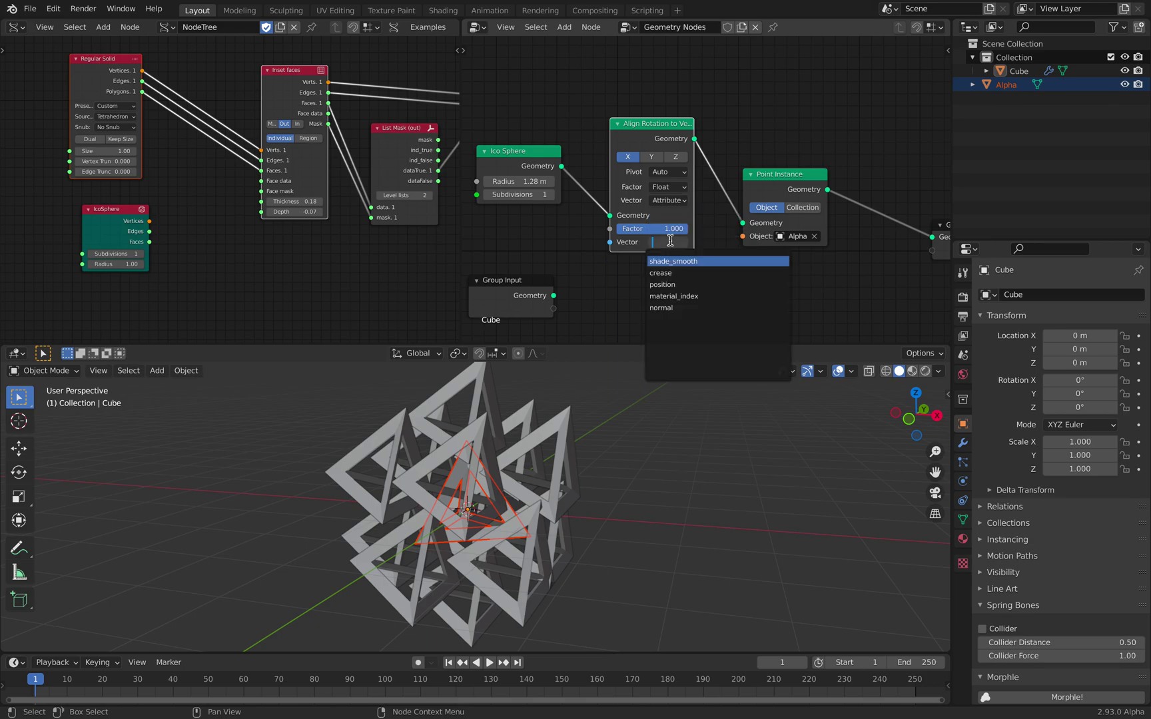
left_click(676, 308)
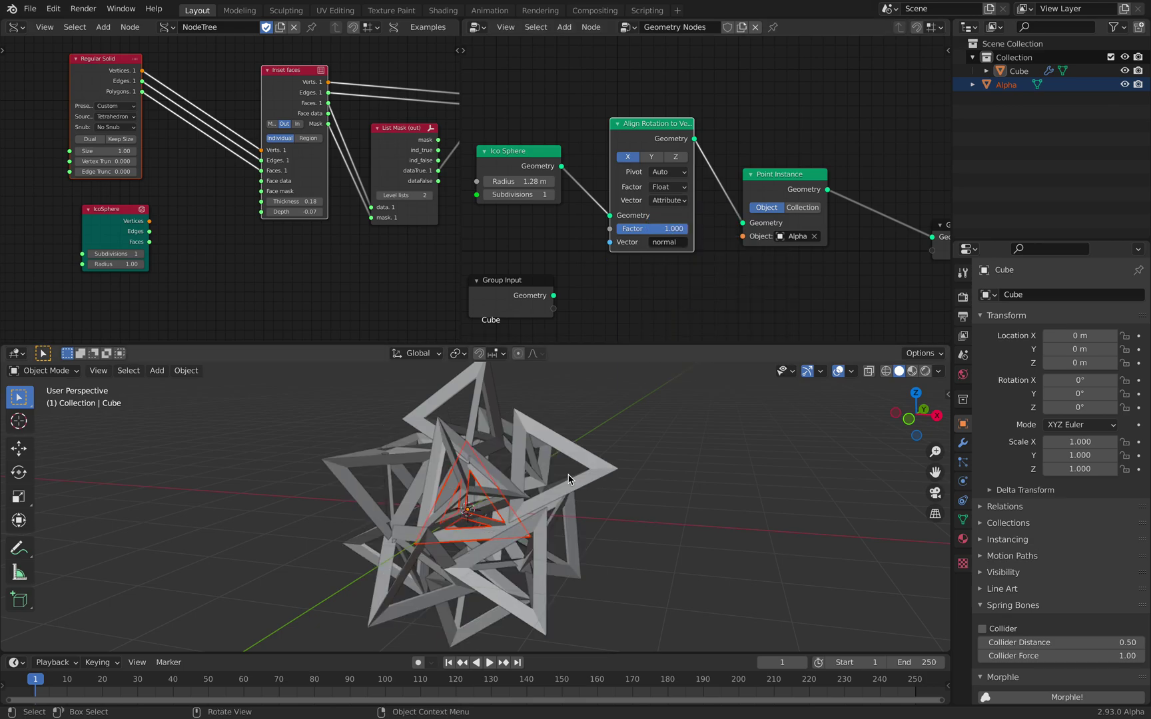
Set the Align Rotation to Vector node's axis to Z and clear the selection.
middle_click_drag(656, 439, 665, 408)
left_click(651, 157)
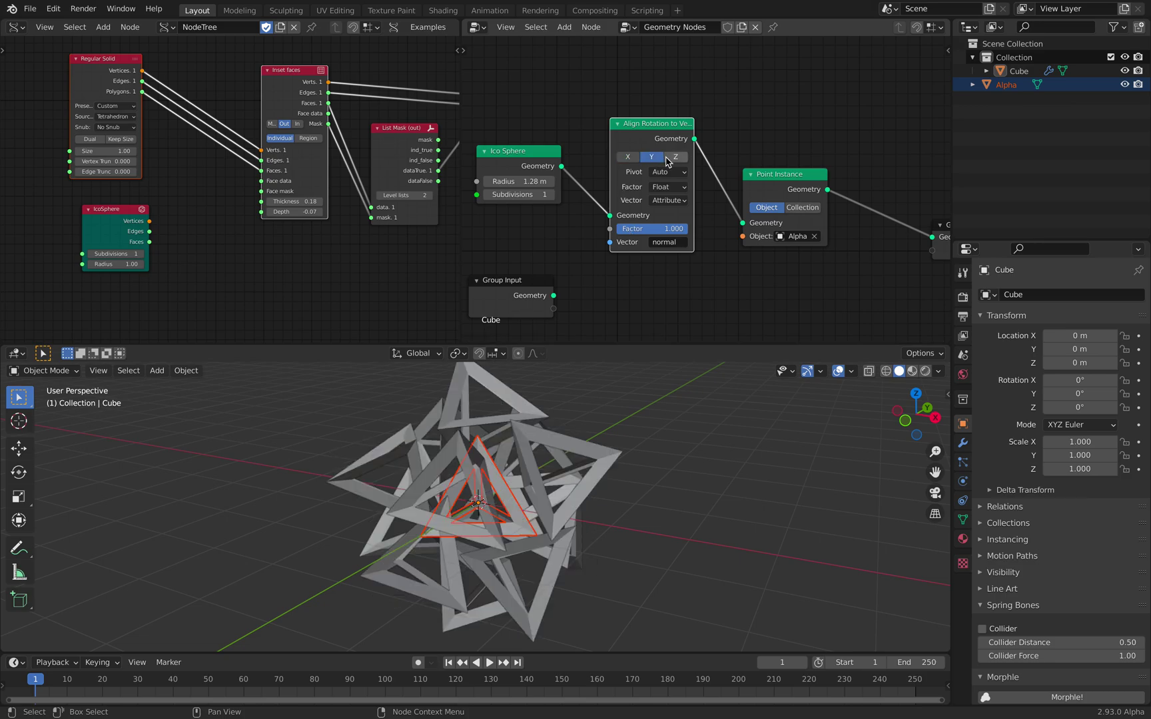
left_click(675, 157)
middle_click_drag(516, 166, 542, 157)
middle_click_drag(578, 453, 537, 481)
left_click(645, 437)
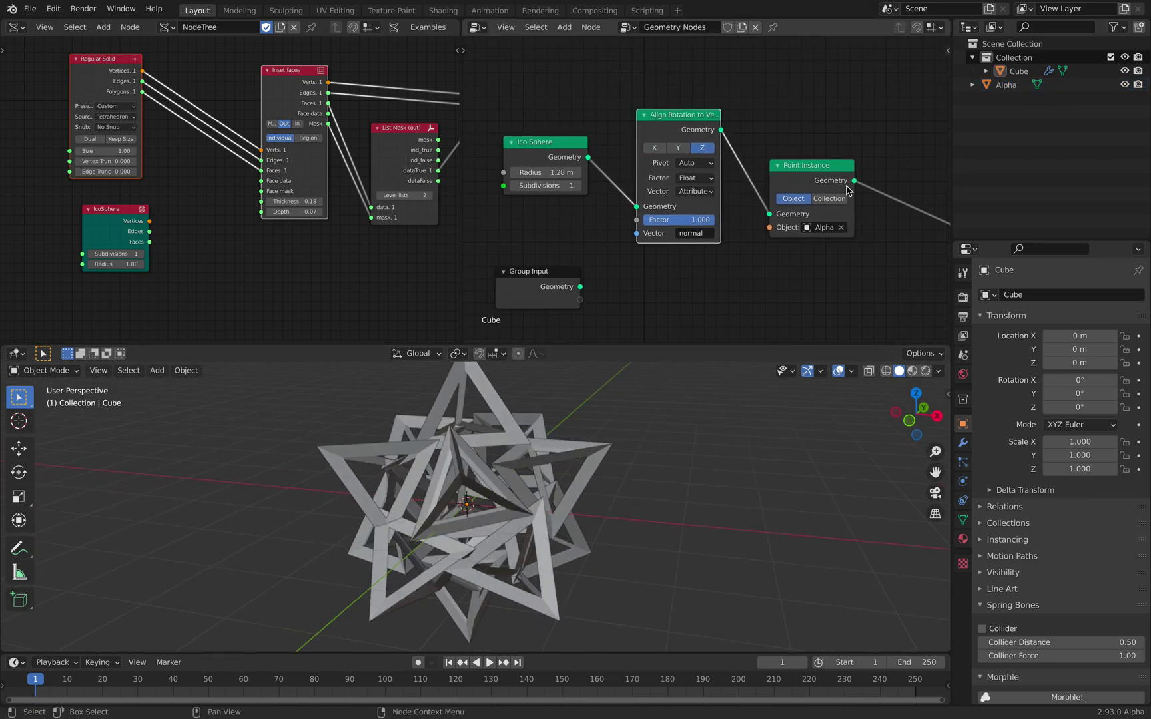
Hide and reshow the Cube to check the single frame, and save the file with Alpha selected.
left_click(1124, 71)
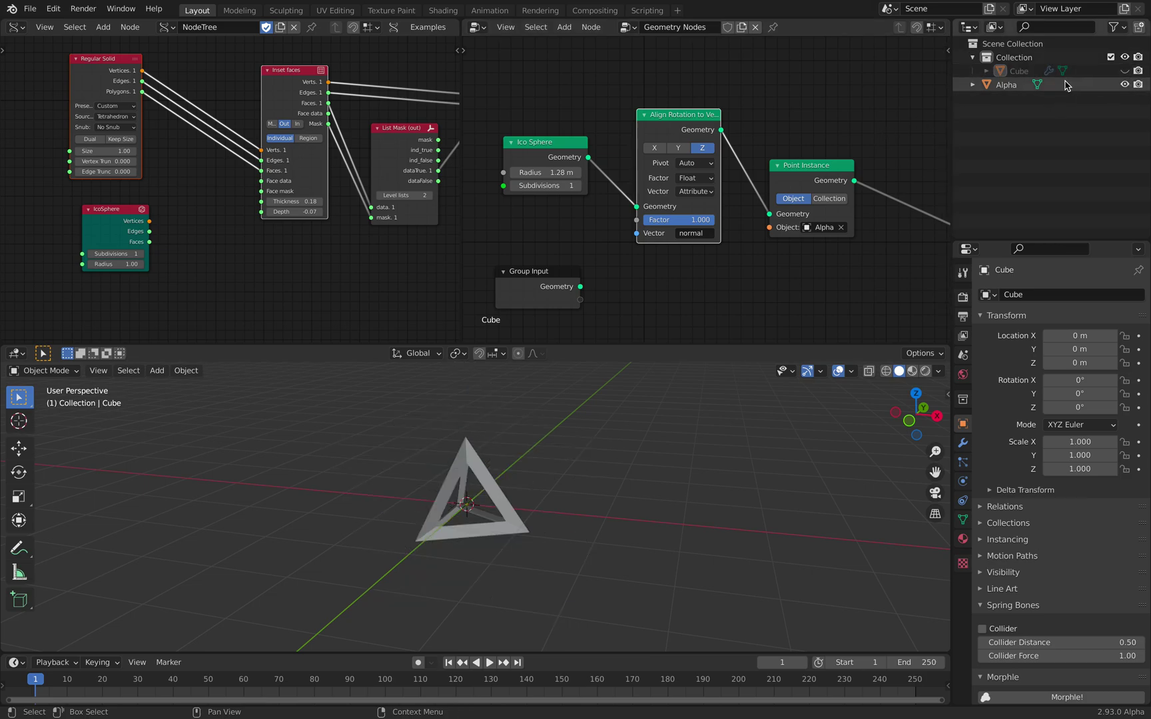
left_click(1124, 71)
left_click(1006, 84)
middle_click_drag(520, 466, 582, 458)
key("ctrl+s")
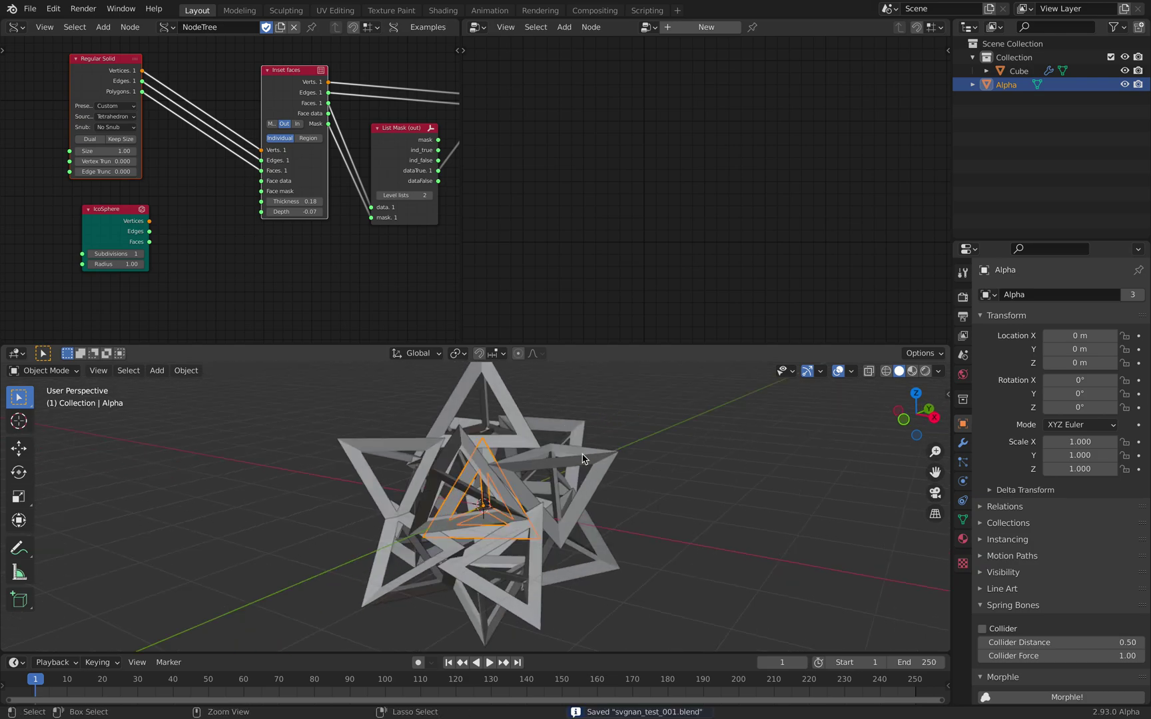
Add a Solidify modifier to Alpha with a thickness of 0.032 m.
middle_click_drag(488, 468, 499, 490)
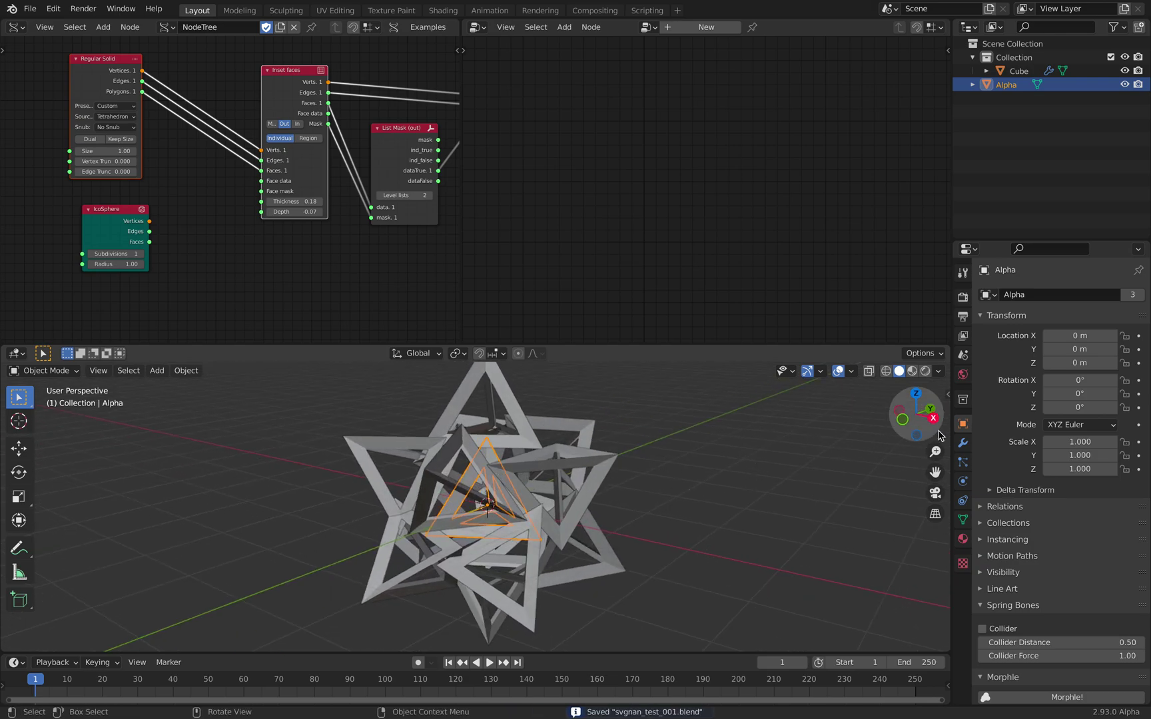
left_click(963, 442)
left_click(1016, 297)
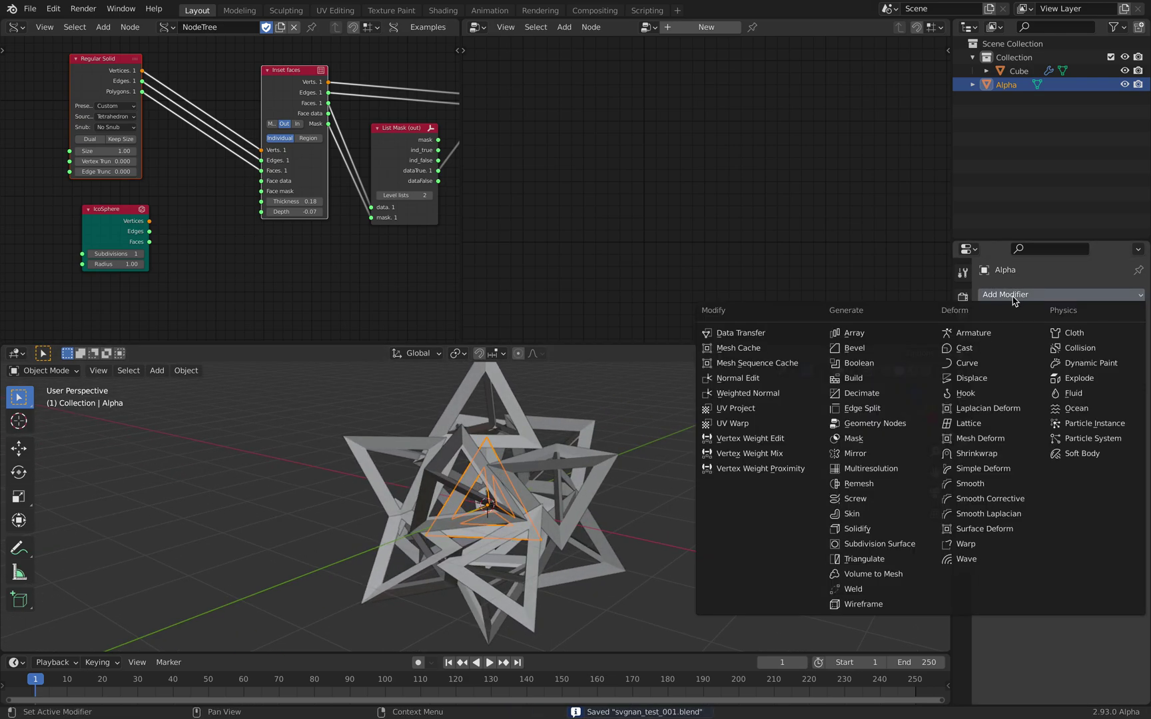
left_click(915, 529)
mouse_move(1084, 386)
left_mouse_down()
mouse_move(1125, 386)
mouse_move(1102, 386)
left_mouse_up()
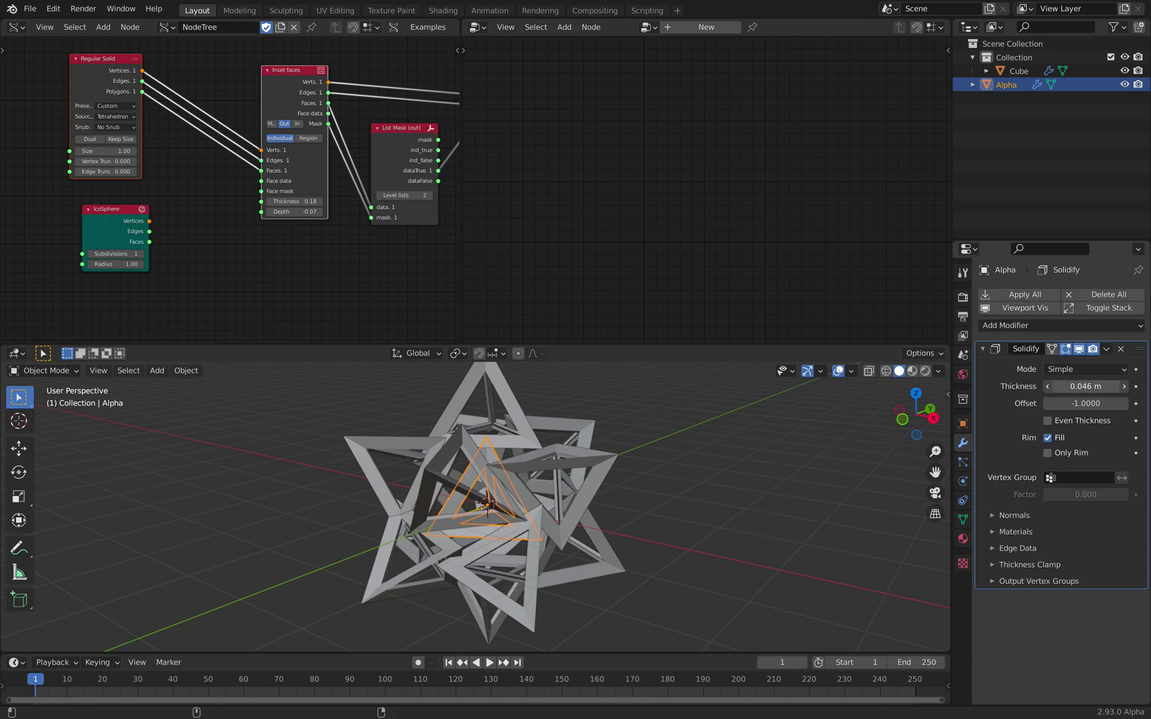
middle_click_drag(773, 503, 726, 491)
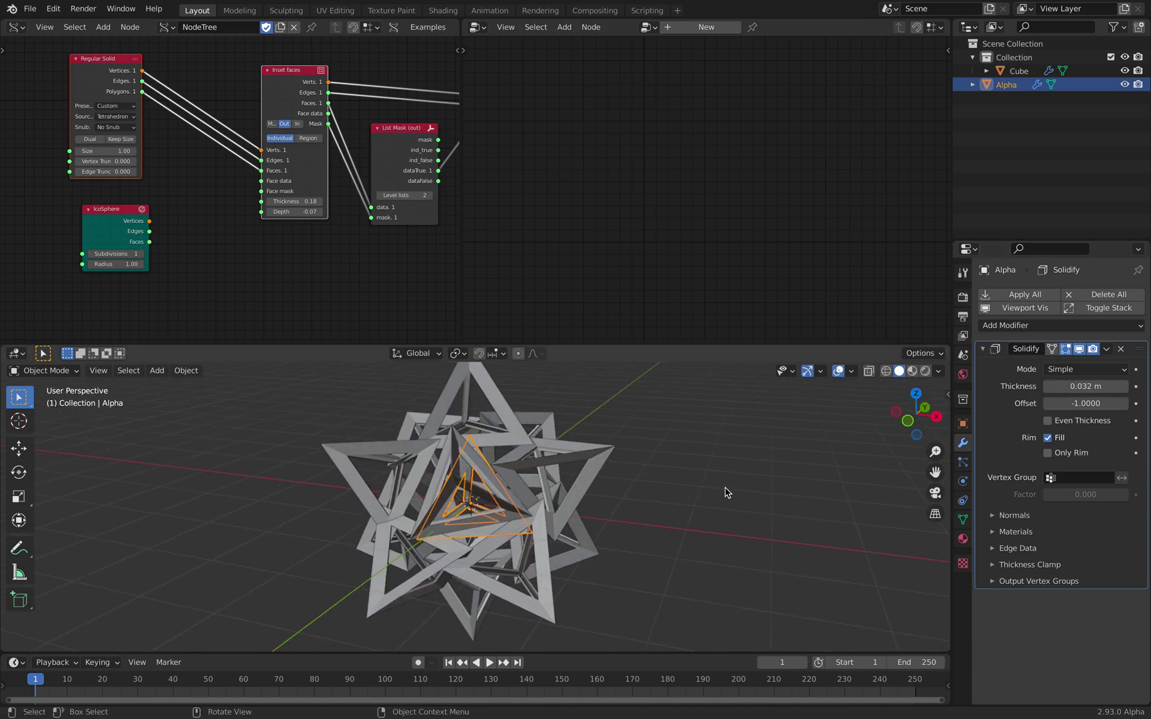
Add a Subdivision Surface modifier with viewport level 2 to Alpha and save the file.
left_click(1015, 326)
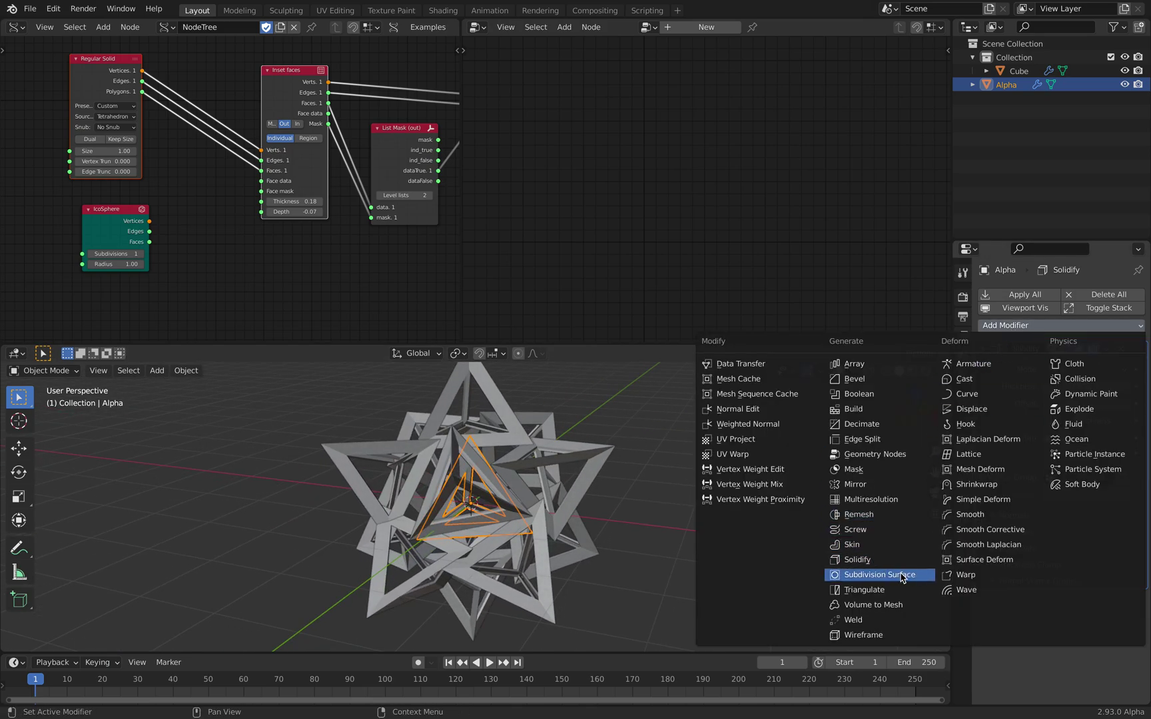
left_click(879, 574)
middle_click_drag(670, 527, 700, 480)
left_click(1116, 638)
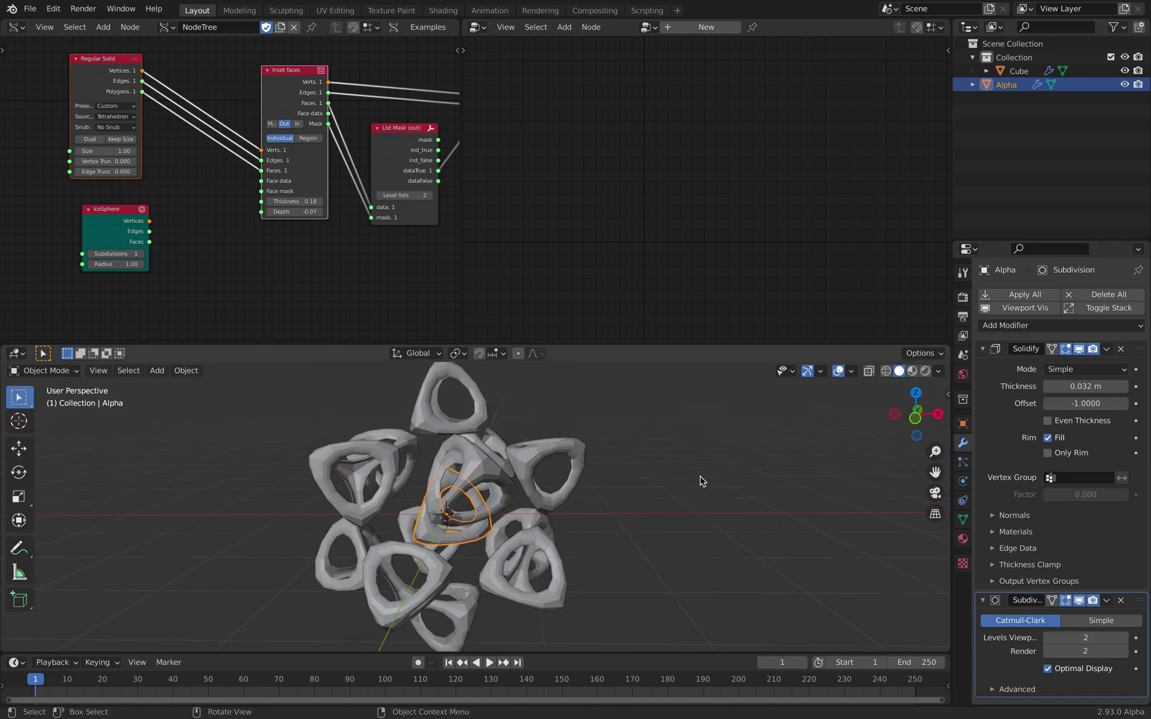
key("ctrl+s")
Widen the Sverchok node editor and open its sidebar to look through the Inset faces and tree properties.
middle_click_drag(349, 140, 295, 149)
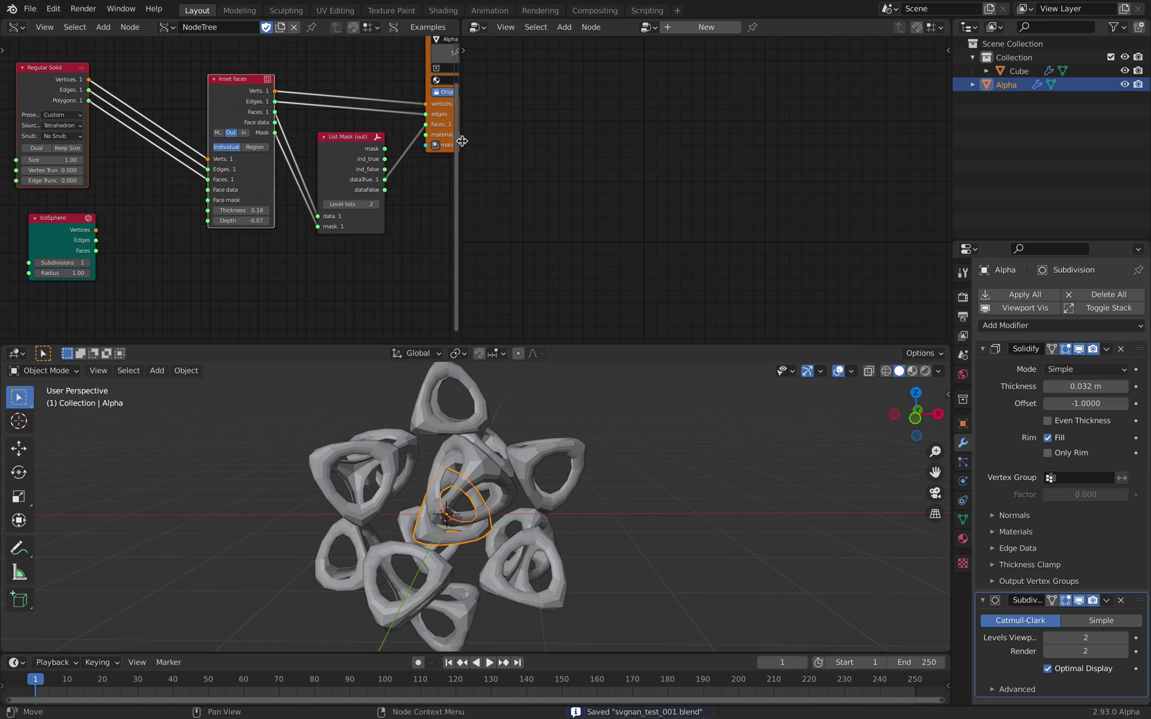
left_click_drag(460, 142, 587, 161)
middle_click_drag(436, 172, 307, 265)
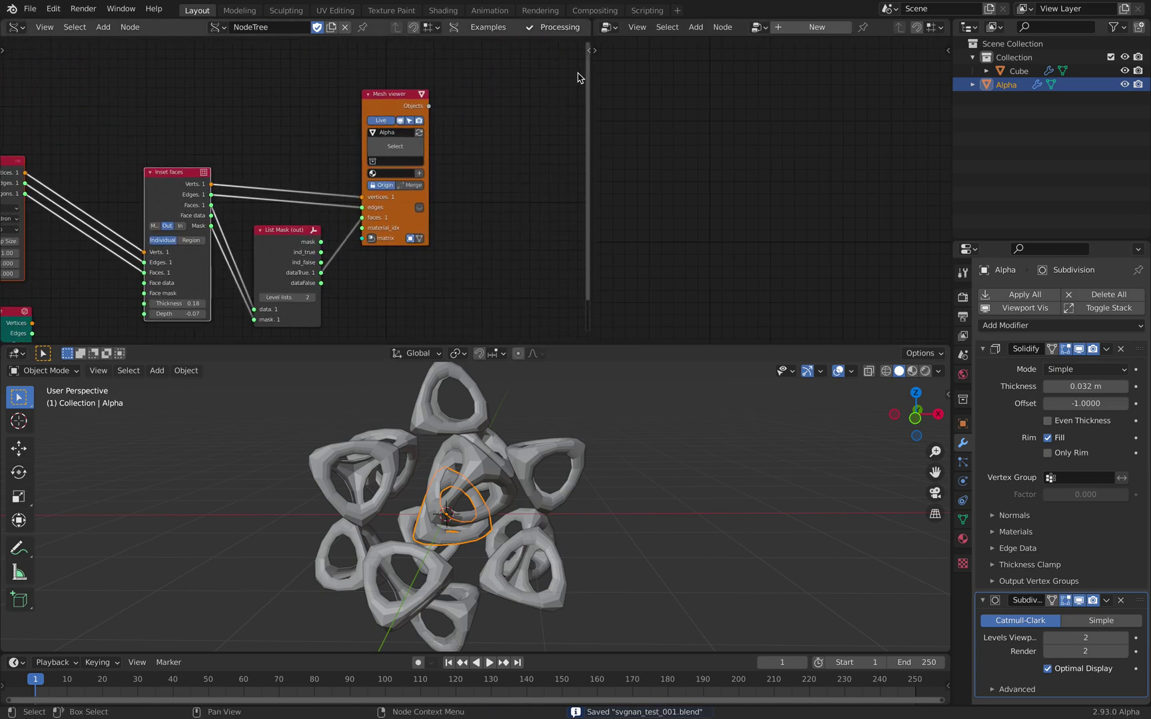
left_click(590, 51)
left_click(583, 62)
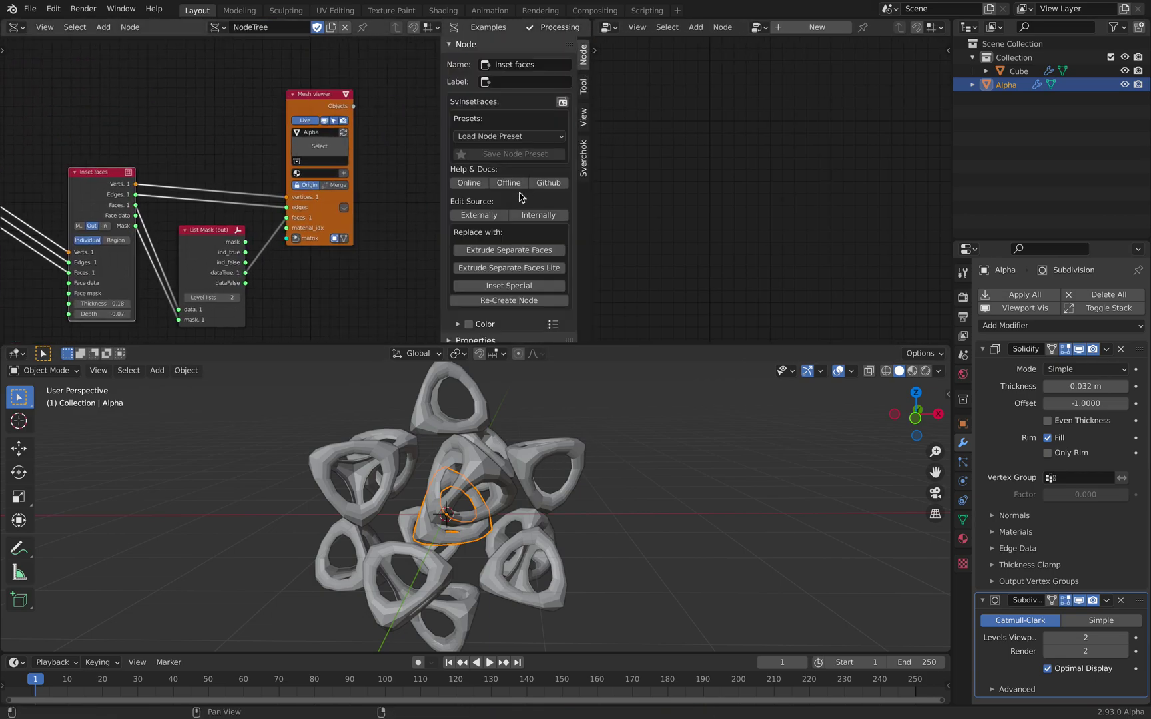
scroll(522, 280, "down", 1)
left_click(474, 334)
scroll(514, 307, "down", 5)
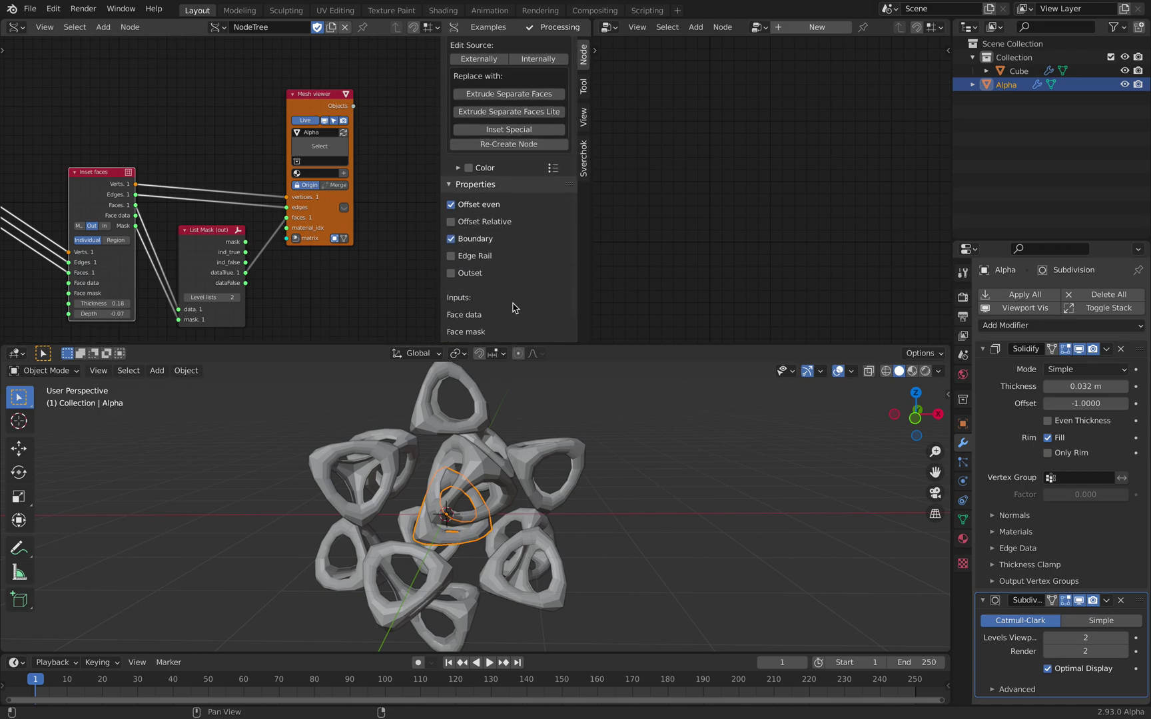
left_click(588, 172)
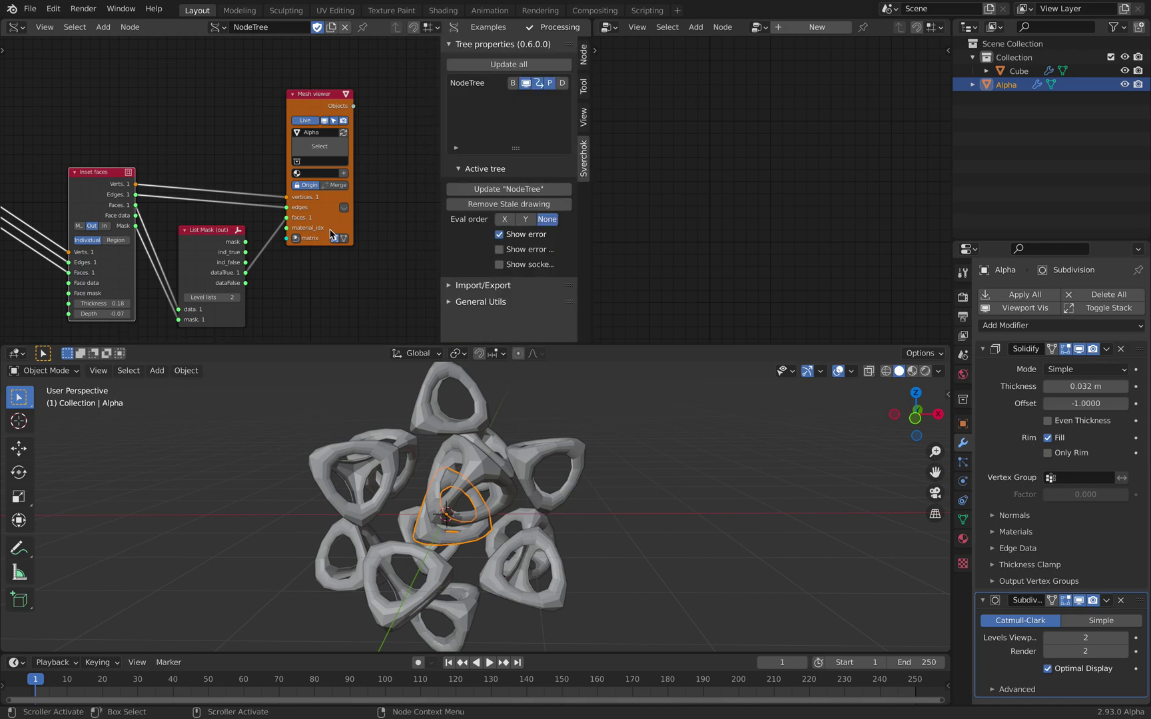
Enable smooth shade in the Mesh viewer node's properties, collapse the sidebar and save the file.
middle_click_drag(346, 200, 346, 193)
left_click(335, 91)
left_click_drag(316, 95, 322, 94)
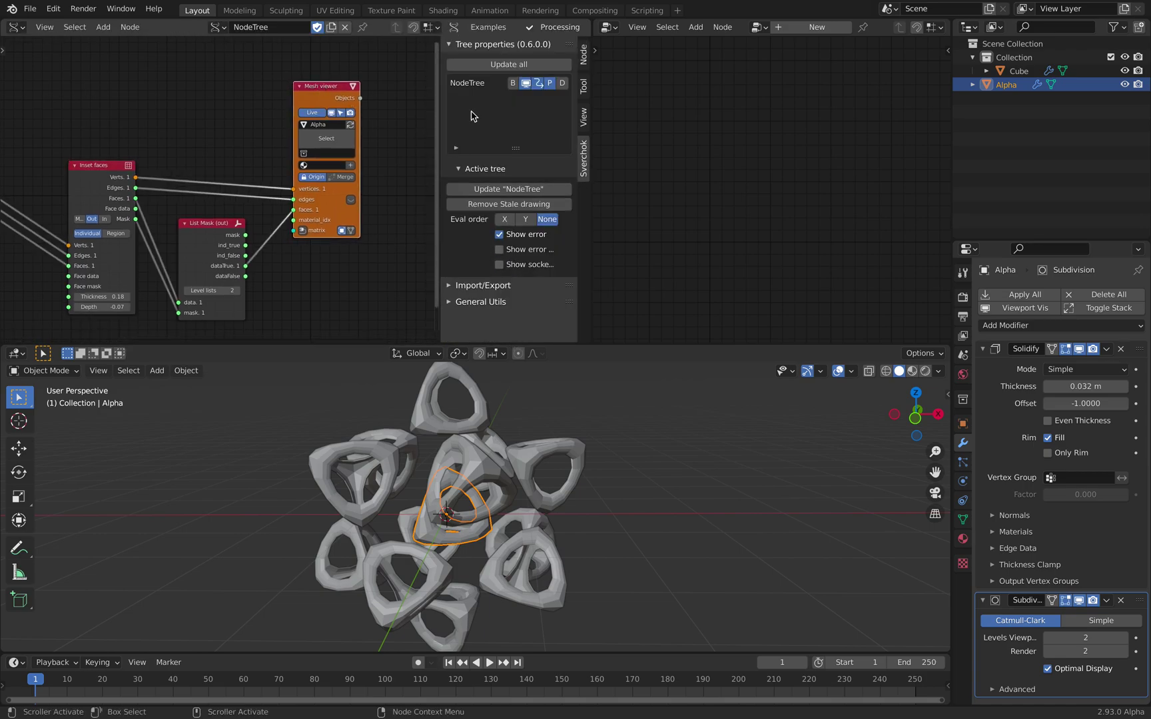
left_click(583, 55)
scroll(485, 311, "down", 3)
left_click(474, 255)
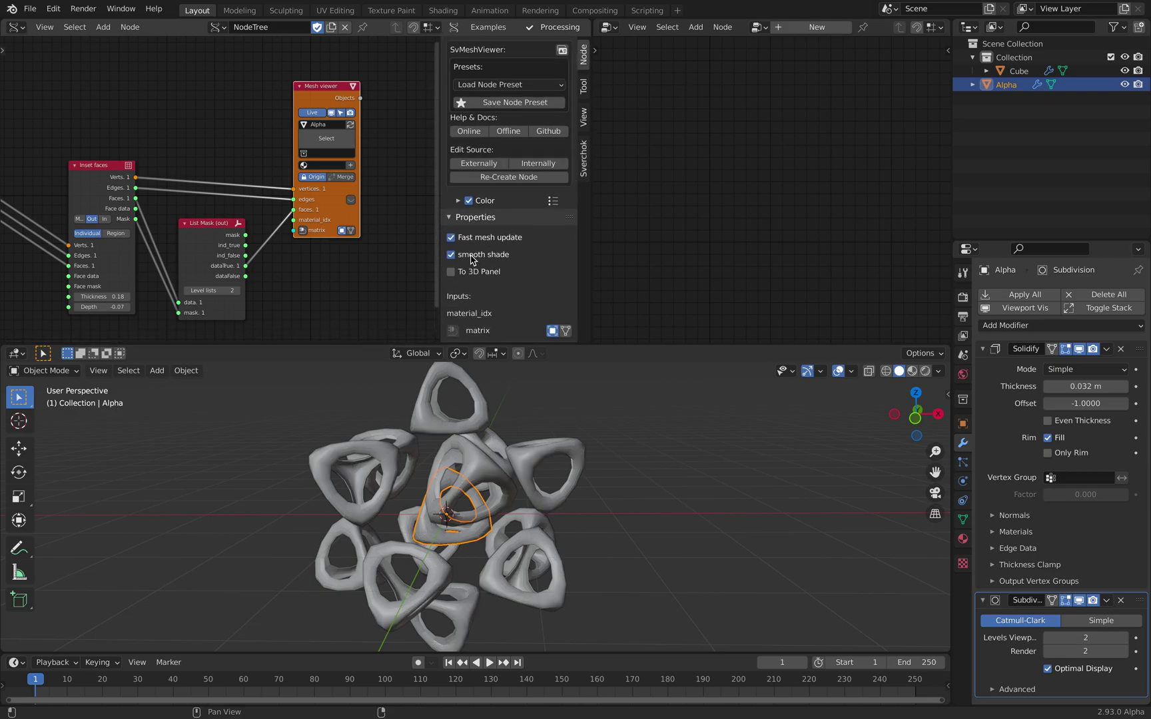
left_click_drag(440, 240, 478, 221)
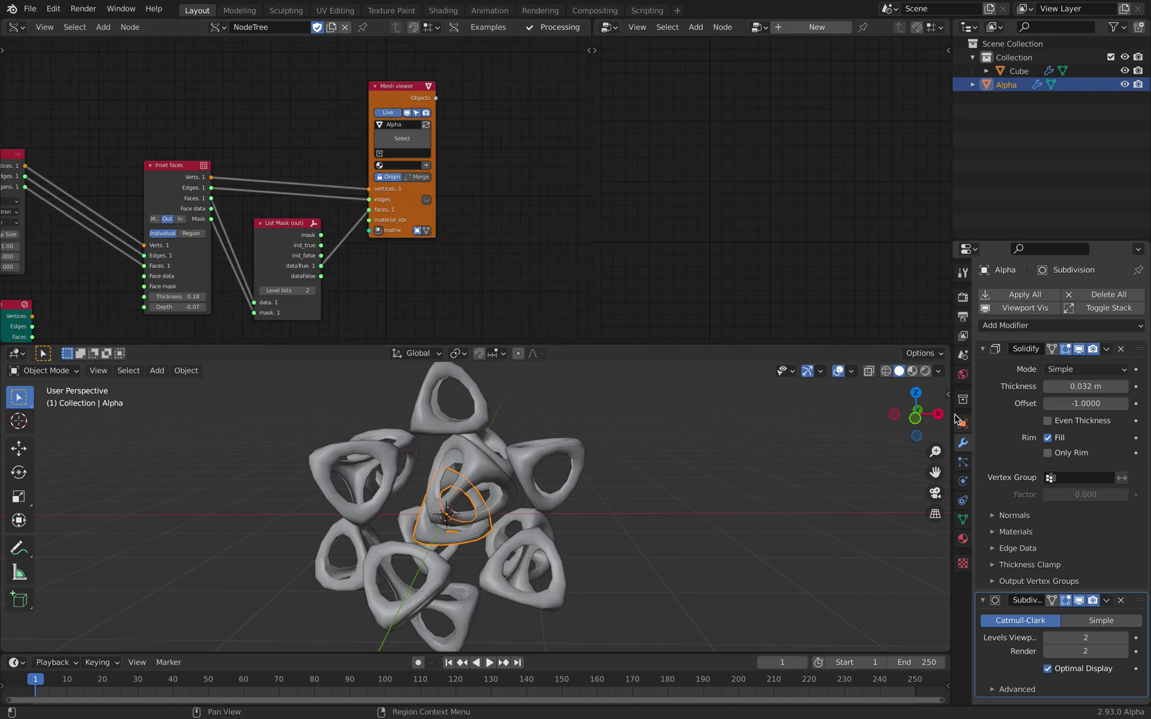
middle_click_drag(681, 468, 614, 418)
key("ctrl+s")
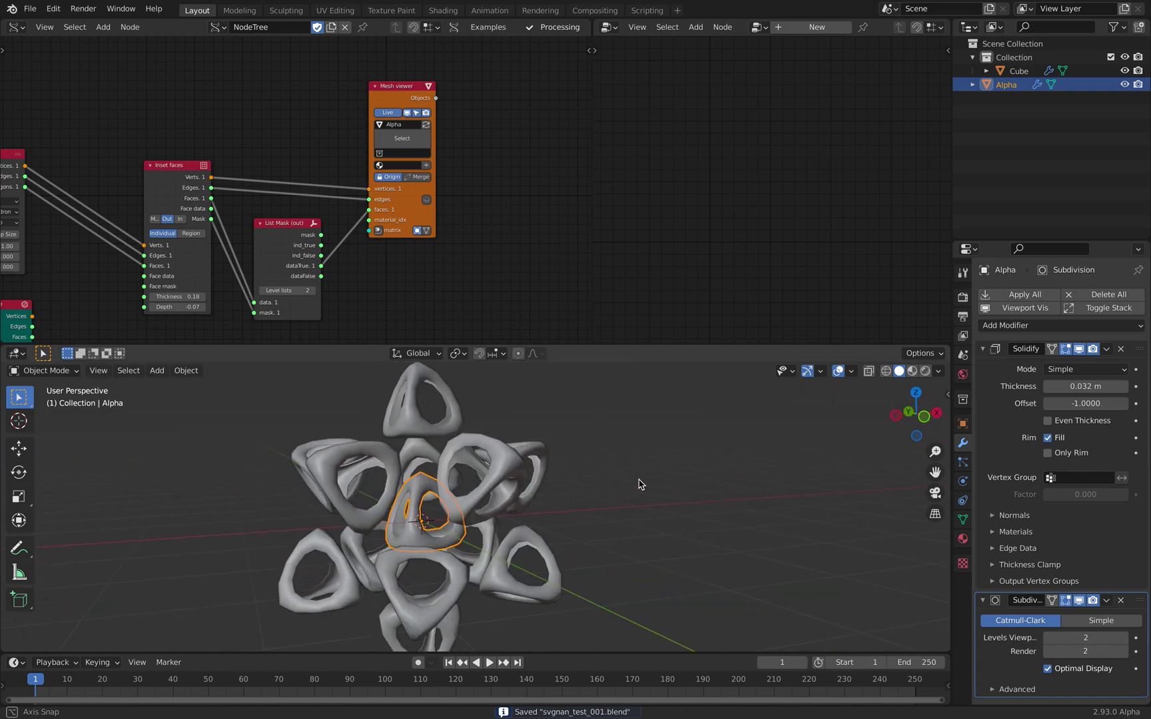
Select the Cube, enlarge the Geometry Nodes editor and set the Ico Sphere radius to 1.6 m.
left_click(1019, 70)
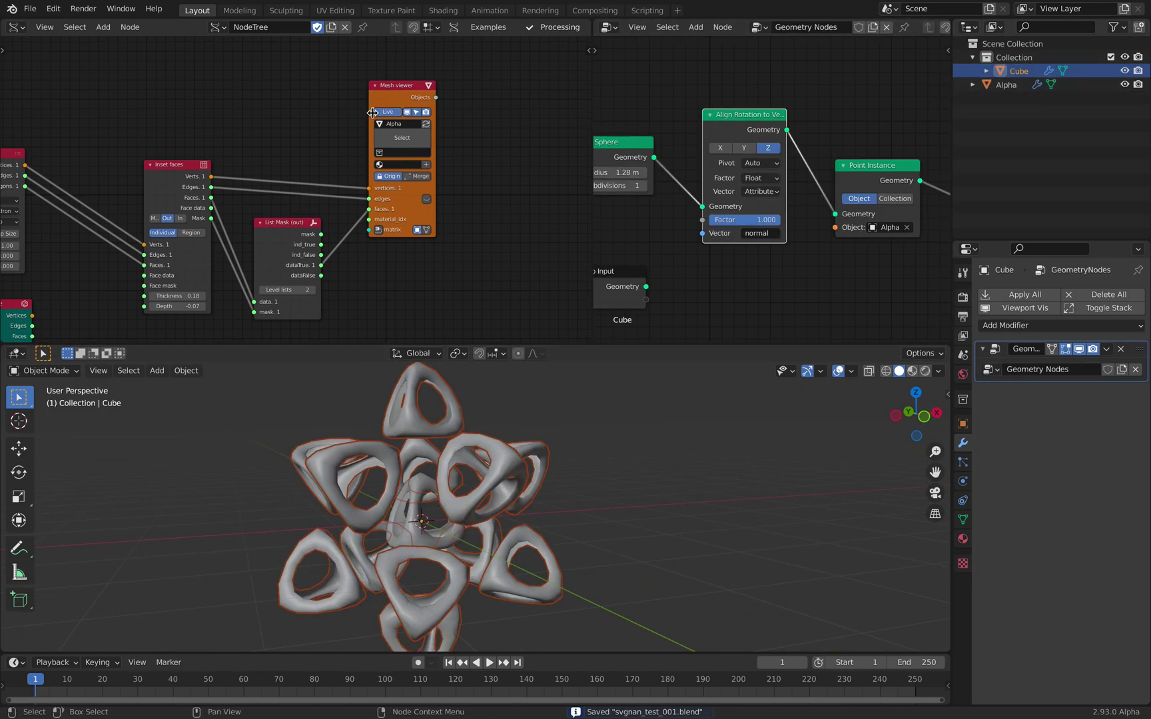
left_click_drag(589, 92, 325, 92)
left_click_drag(479, 166, 519, 166)
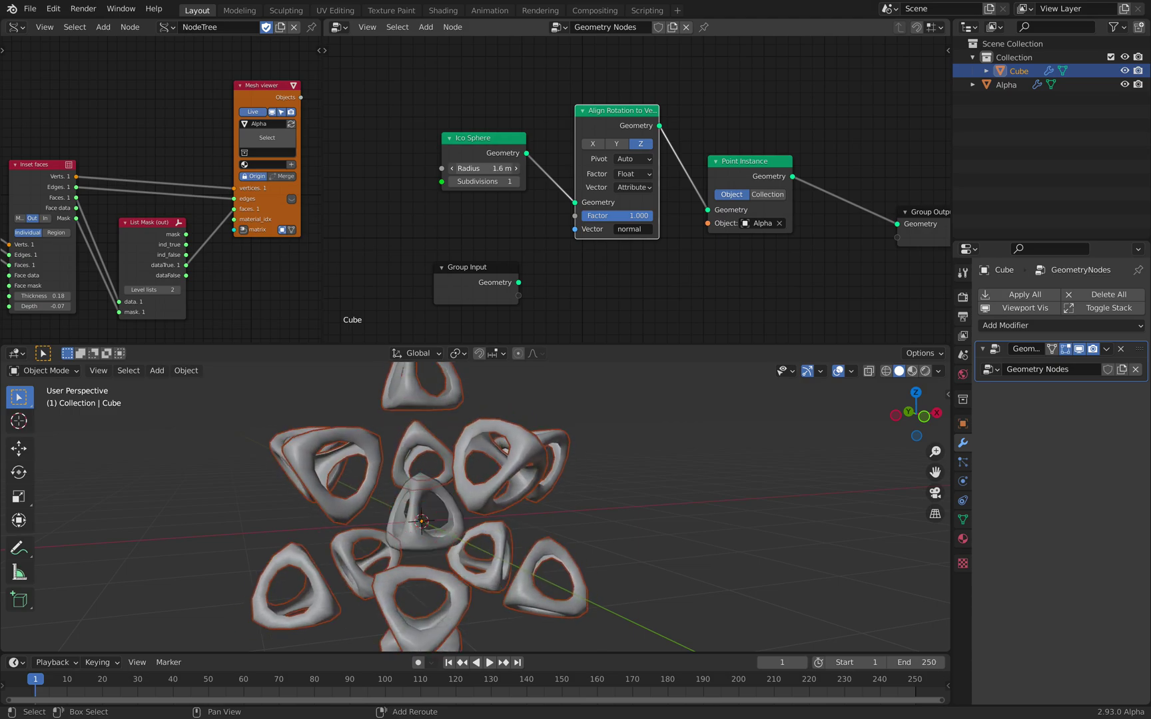
Set the Geometry Nodes Ico Sphere to 2 subdivisions and save the file.
left_click(517, 182)
middle_click_drag(580, 257, 582, 202)
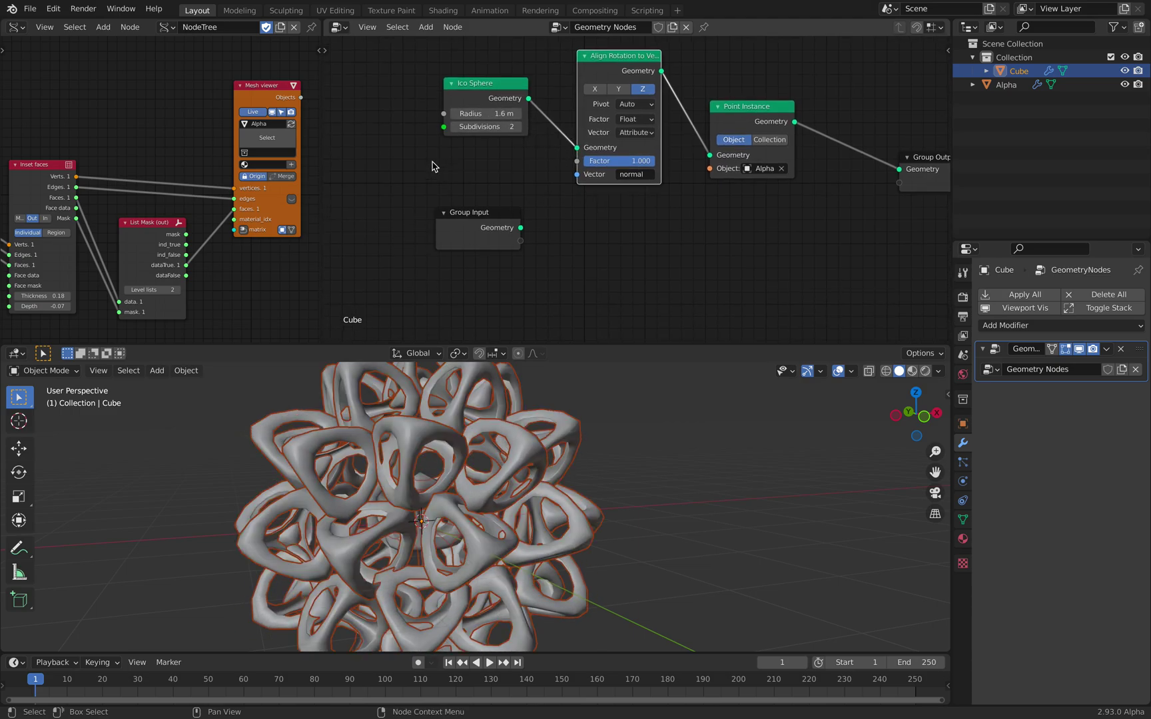
scroll(174, 206, "down", 1)
middle_click_drag(174, 205, 257, 172)
key("ctrl+s")
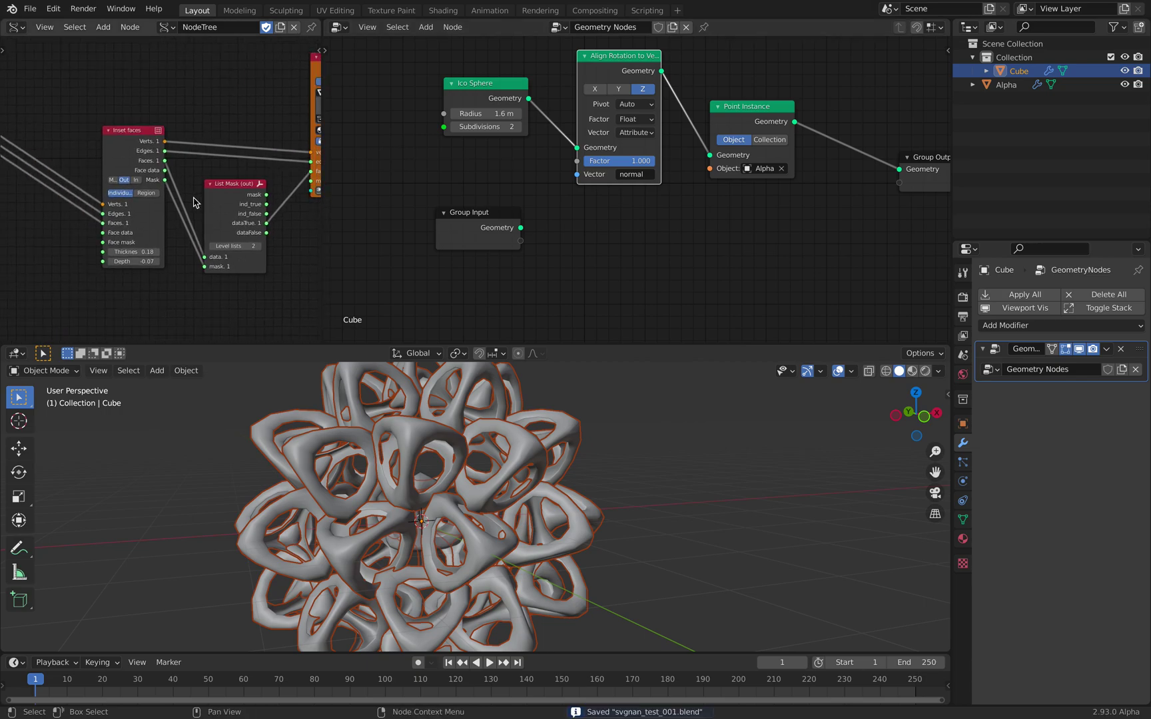
Set the Sverchok Inset faces node's thickness to 0.22 and depth to -0.12.
middle_click_drag(159, 215, 189, 207)
scroll(188, 207, "up", 2)
mouse_move(171, 253)
left_mouse_down()
mouse_move(188, 255)
mouse_move(165, 267)
left_mouse_up()
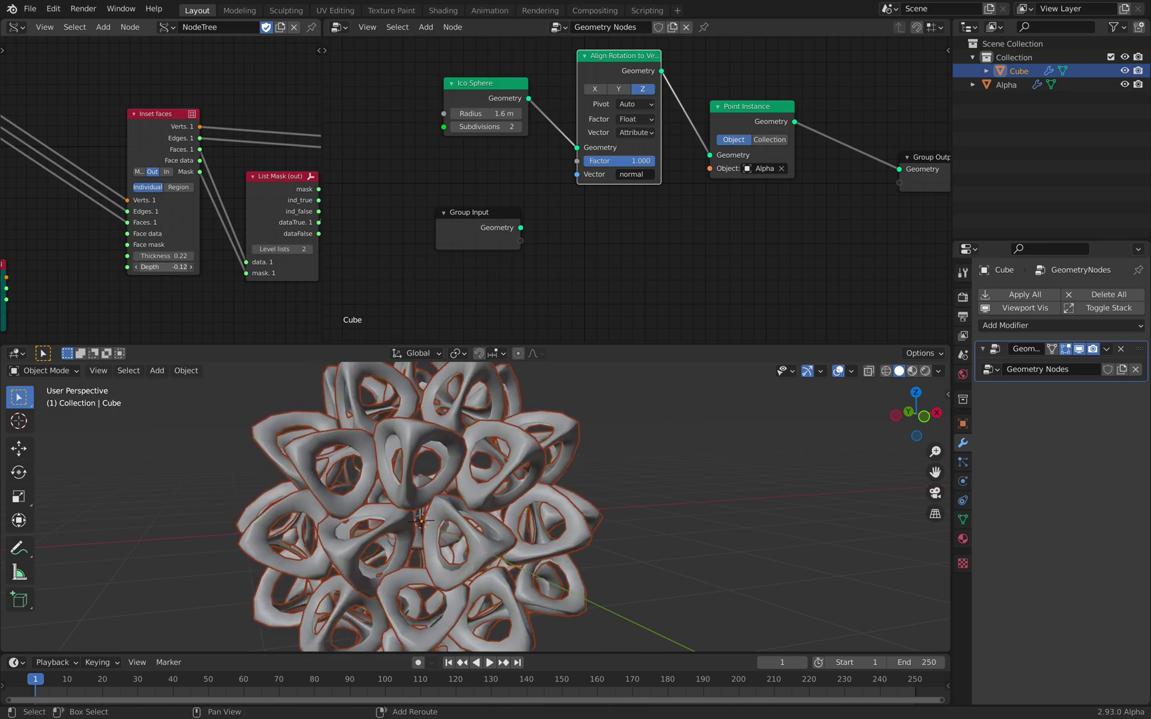
Deselect the Cube, raise the Geometry Nodes Ico Sphere to 3 subdivisions and save the file.
middle_click_drag(602, 479, 543, 469)
scroll(645, 447, "down", 3)
left_click(645, 452)
middle_click_drag(645, 452, 580, 418)
key("ctrl+s")
left_click(518, 129)
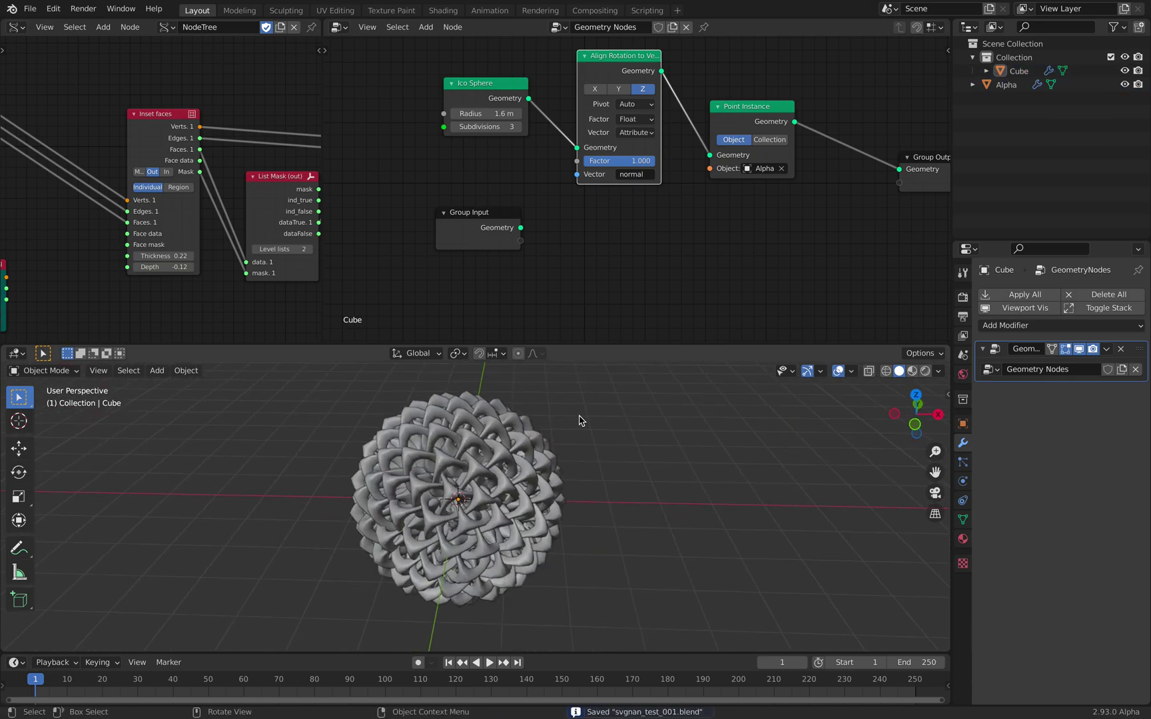
Move the Point Instance and Group Output nodes away from Align Rotation to Vector to free space, and save the file.
mouse_move(639, 160)
left_mouse_down()
mouse_move(586, 160)
mouse_move(642, 161)
left_mouse_up()
left_click_drag(732, 111, 783, 110)
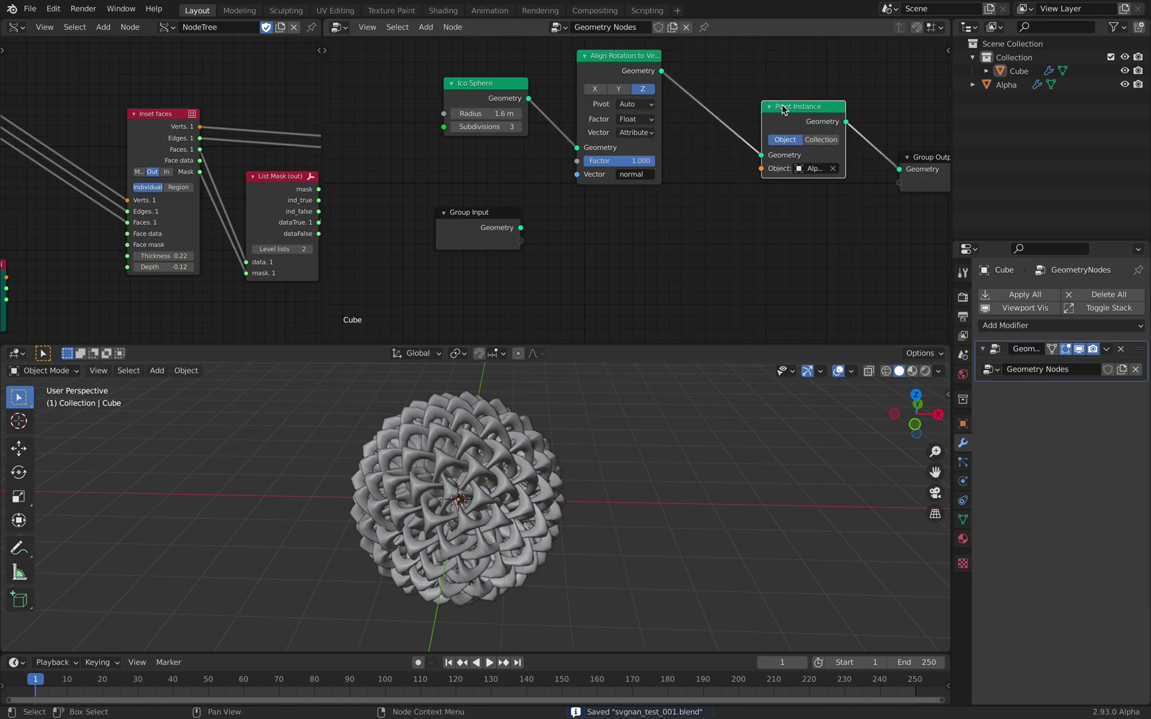
middle_click_drag(857, 120, 708, 119)
left_click_drag(805, 153, 855, 154)
left_click_drag(664, 109, 683, 111)
key("ctrl+s")
middle_click_drag(589, 96, 603, 125)
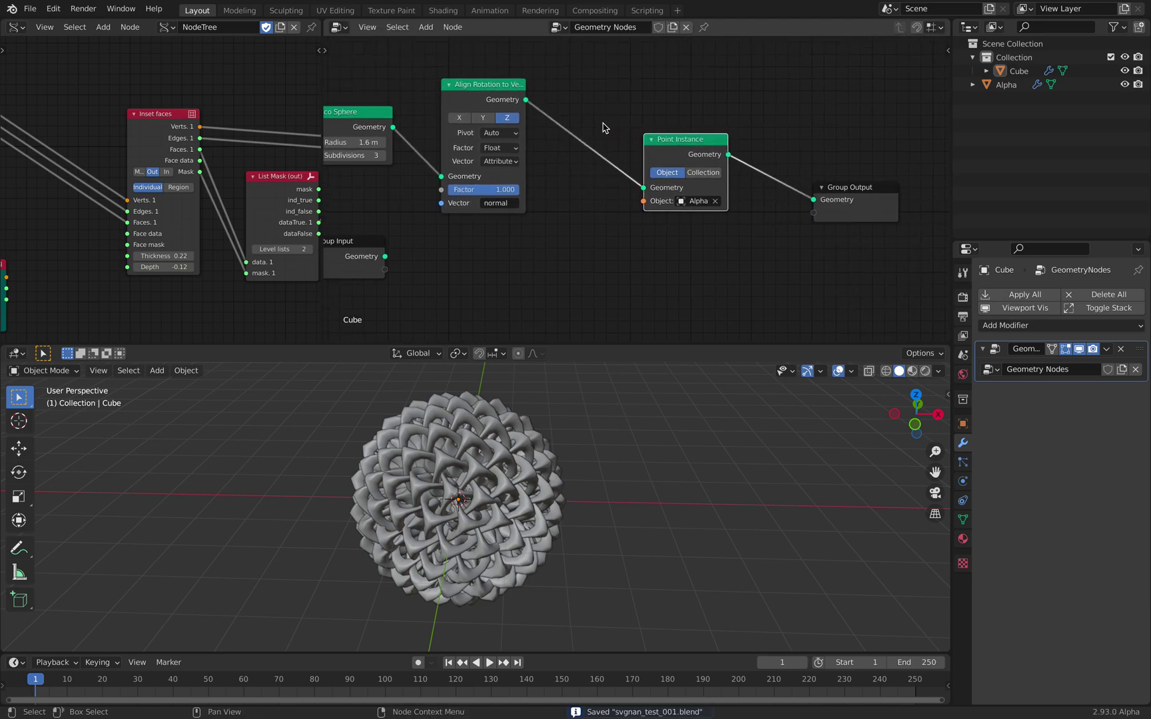
scroll(603, 126, "up", 2)
key("shift+a")
key("s")
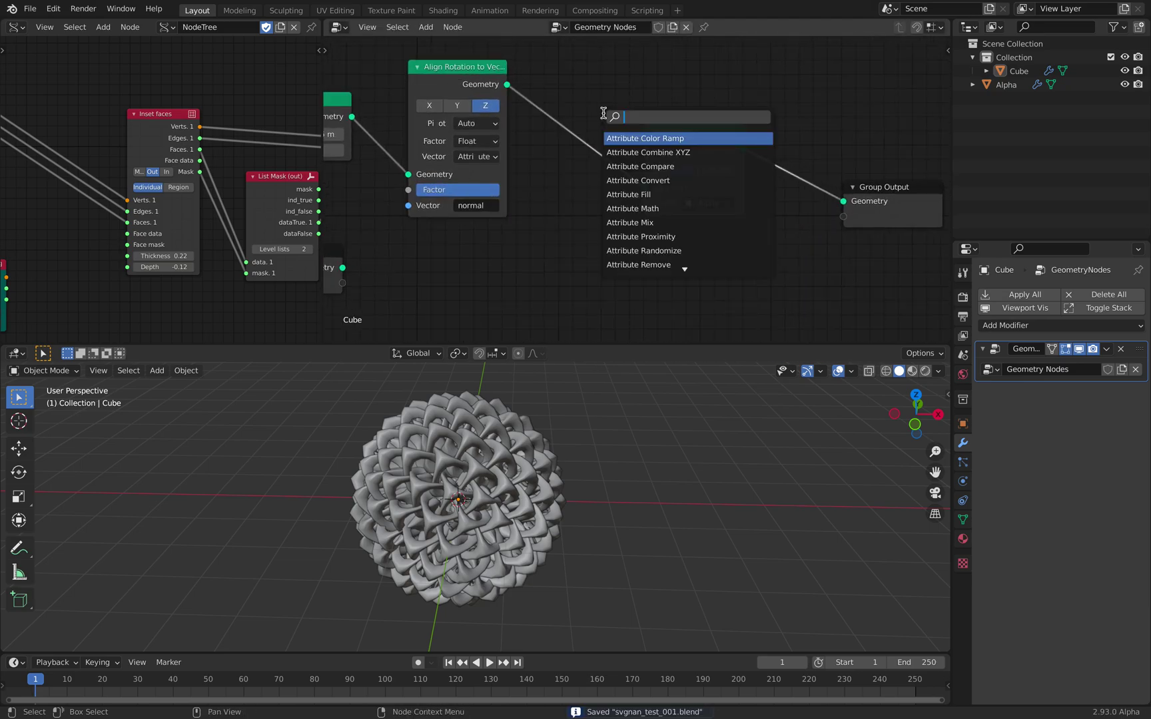
Raise the Point Instance node, bring the Group Output node closer to it and save the file.
middle_click_drag(593, 473, 500, 491)
key("ctrl+s")
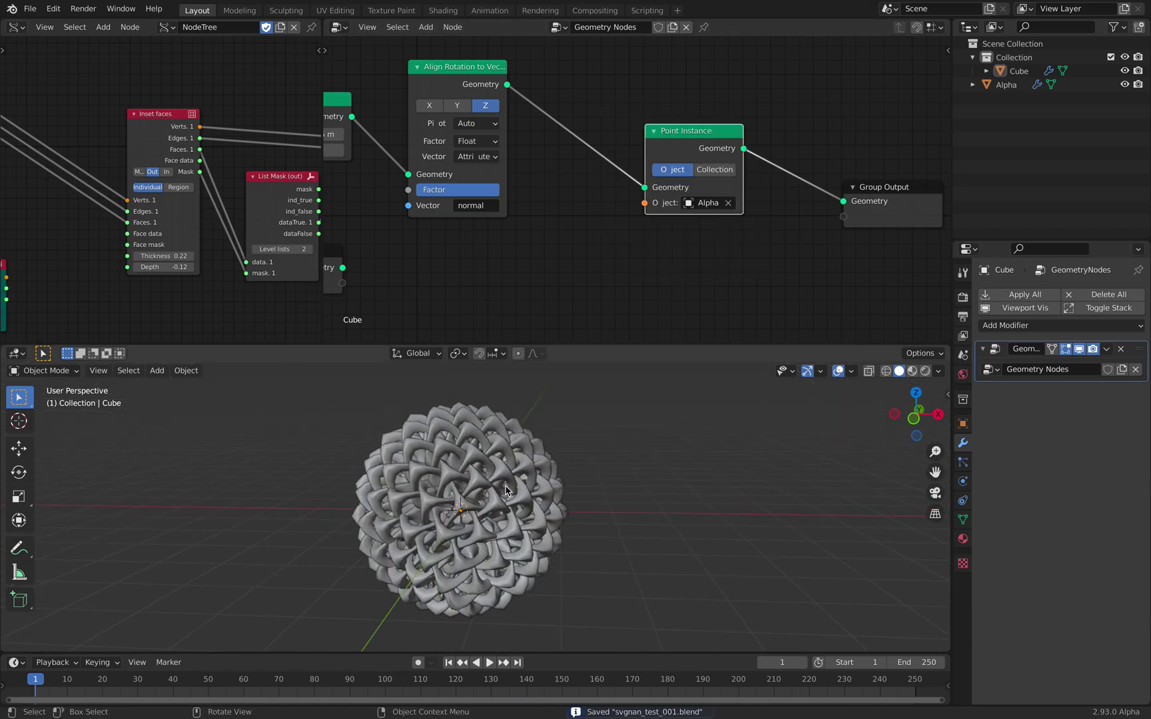
left_click_drag(677, 148, 693, 120)
left_click(873, 192)
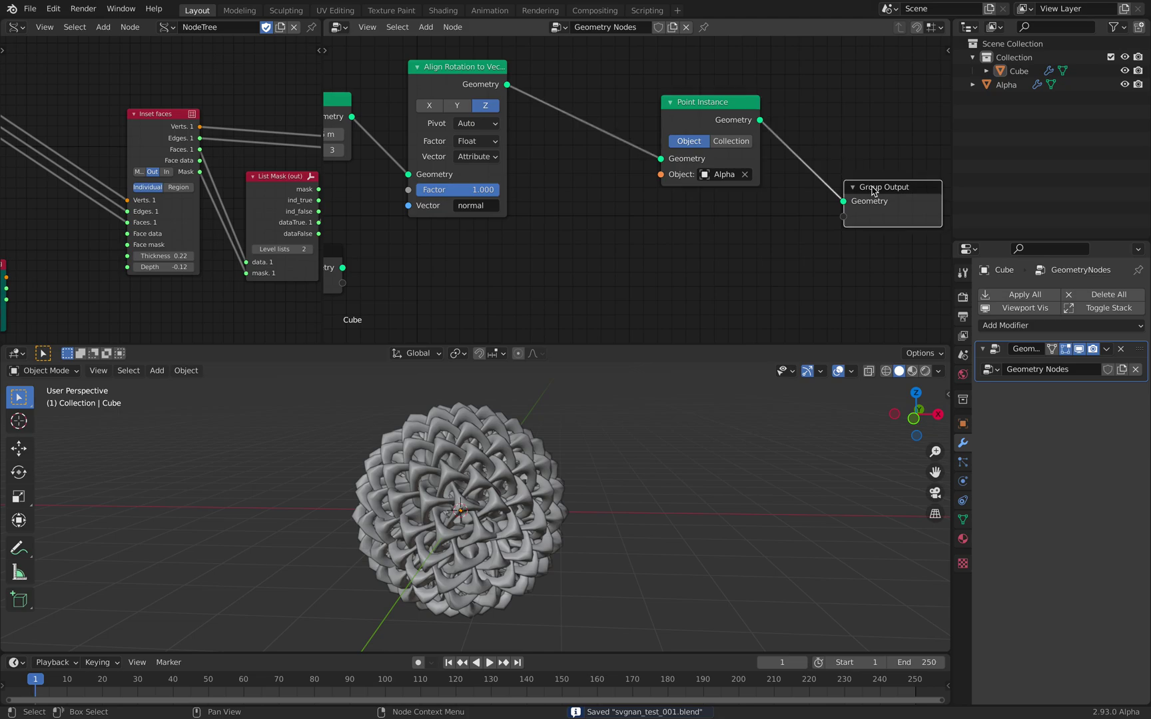
left_click_drag(873, 192, 829, 160)
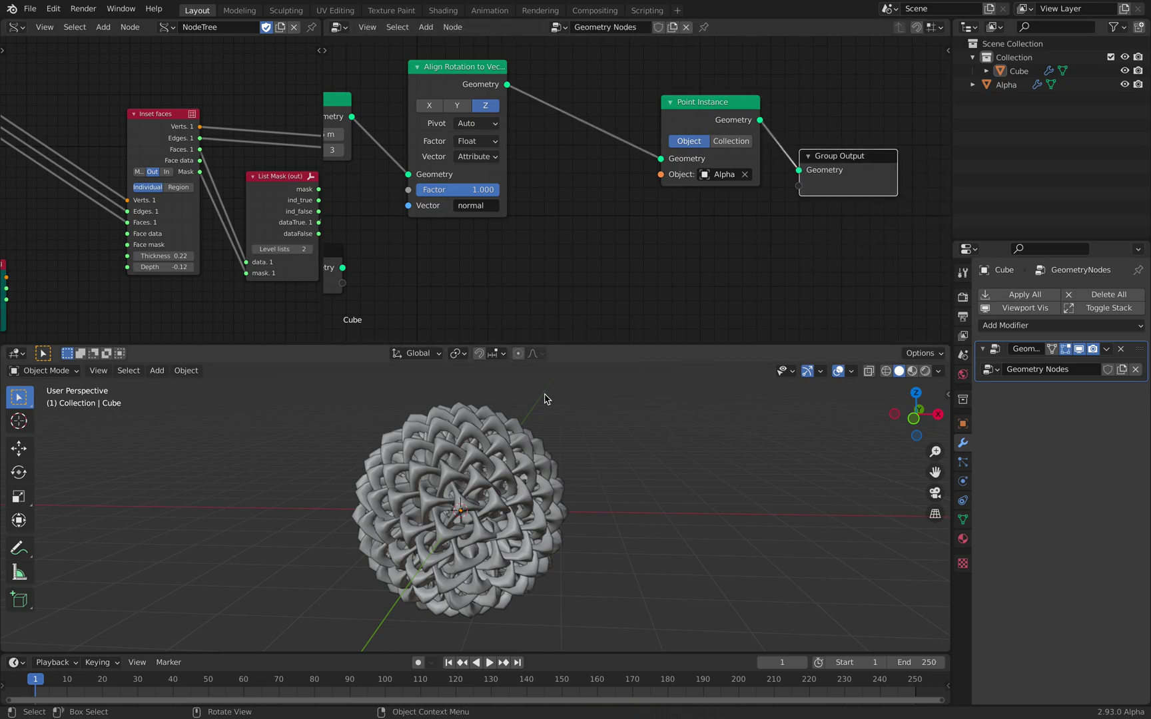
key("ctrl+s")
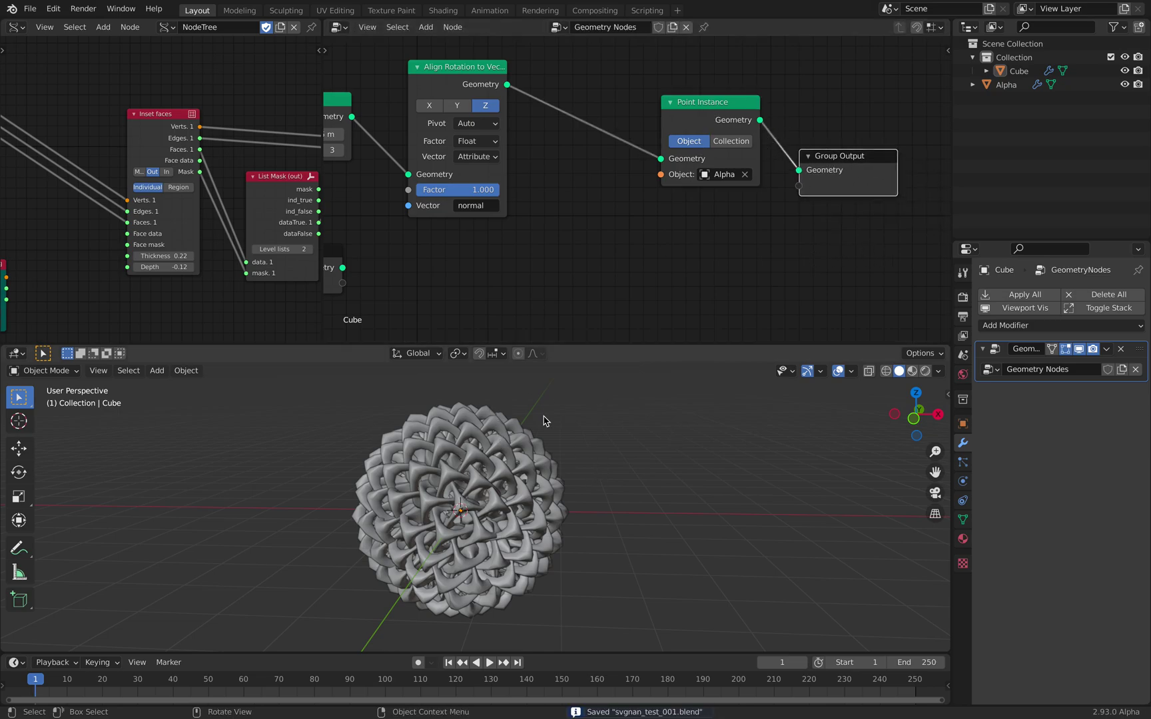
Select the instanced Cube sphere in the viewport and save the file.
middle_click_drag(544, 420, 570, 417)
left_click(493, 443)
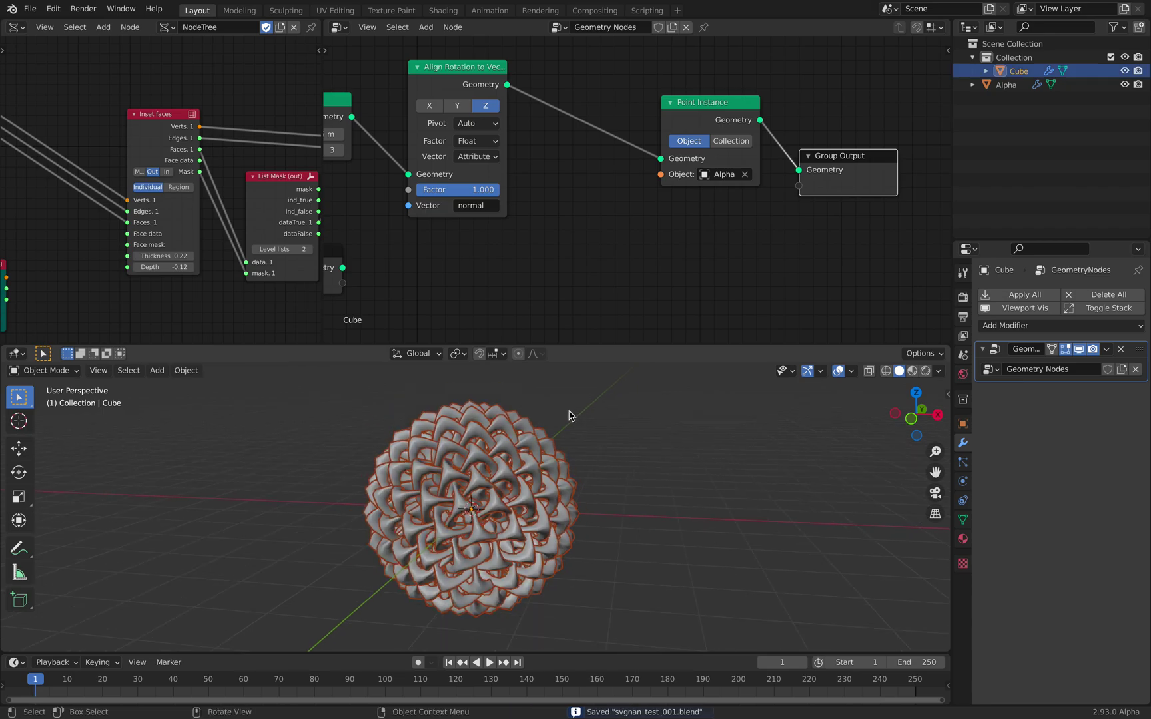
middle_click_drag(576, 419, 581, 418)
key("ctrl+s")
scroll(567, 216, "down", 3)
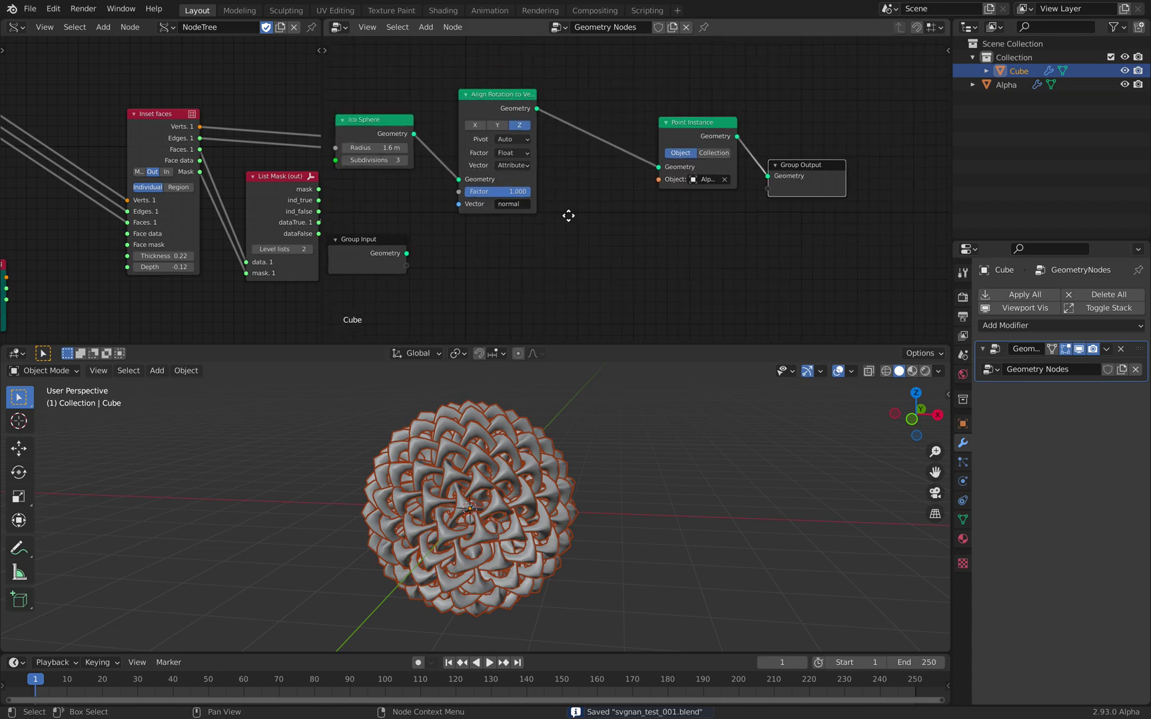
Set the Ico Sphere radius to 1.7 m and expose its Radius and Subdivisions through the Group Input node.
middle_click_drag(567, 216, 682, 207)
mouse_move(508, 238)
left_mouse_down()
mouse_move(437, 239)
mouse_move(487, 228)
left_mouse_up()
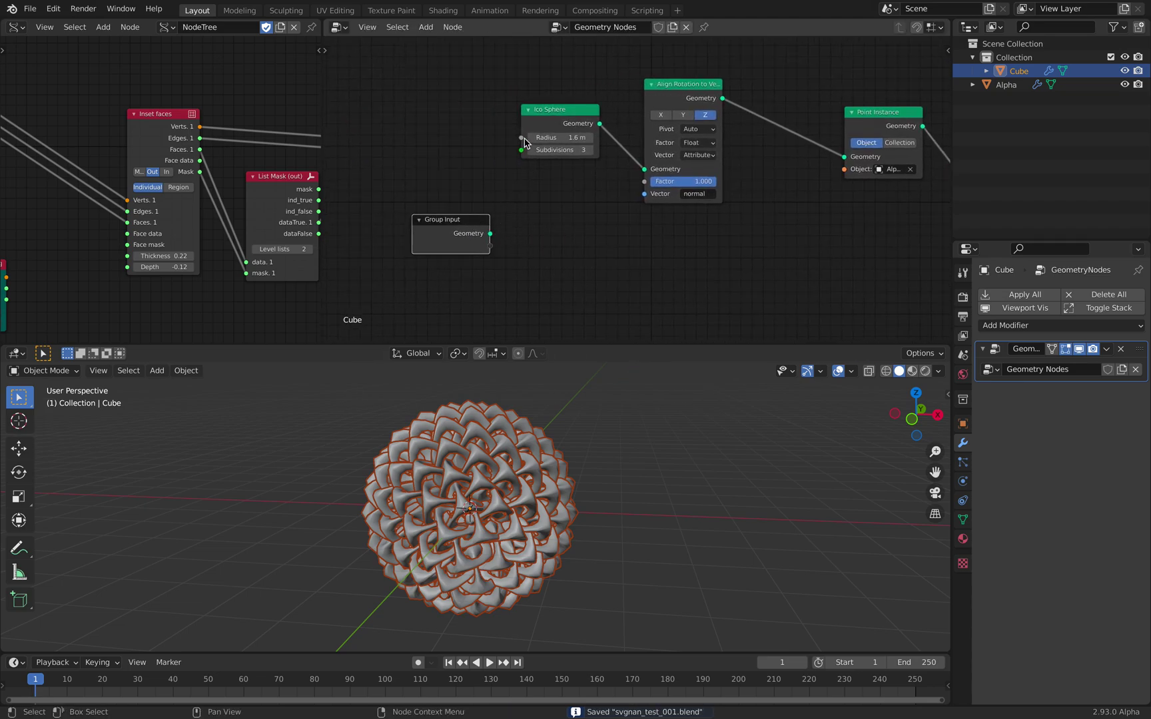
mouse_move(552, 138)
left_mouse_down()
mouse_move(579, 138)
mouse_move(560, 138)
left_mouse_up()
left_click_drag(468, 222, 496, 203)
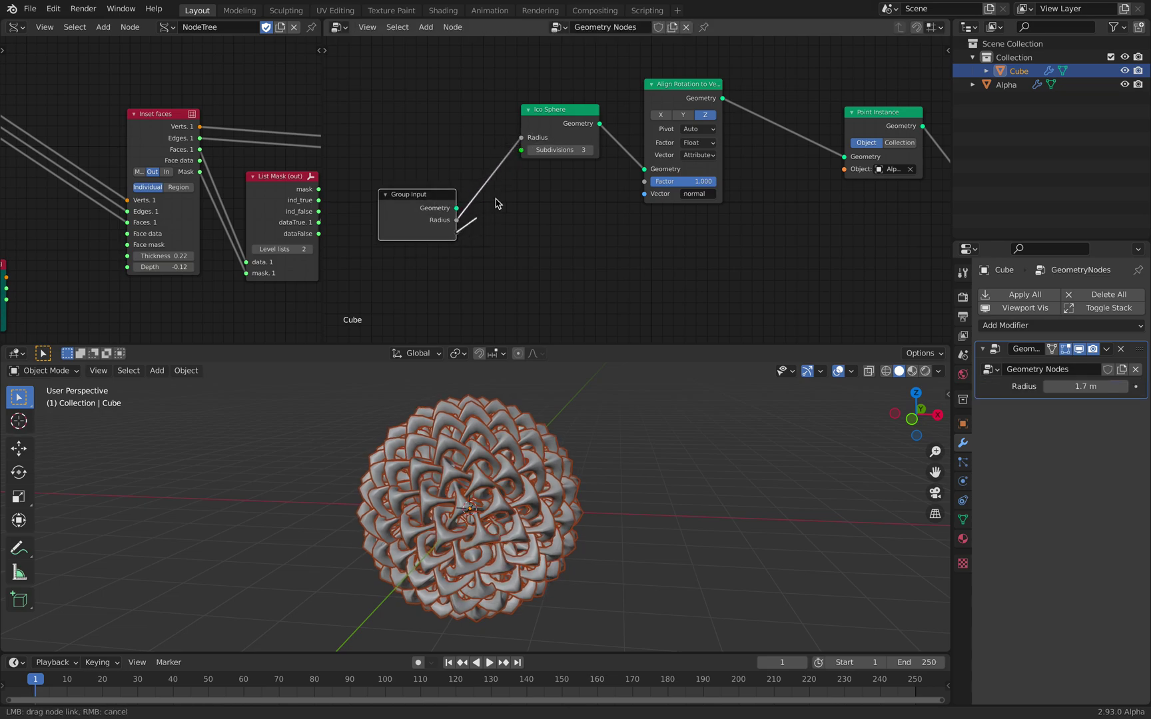
left_click_drag(521, 152, 521, 150)
left_click_drag(457, 245, 582, 214)
Shift the Point Instance and Group Output nodes to make room after Align Rotation to Vector, and save the file.
left_click_drag(681, 186, 715, 185)
middle_click_drag(731, 186, 611, 182)
left_click_drag(773, 126, 788, 127)
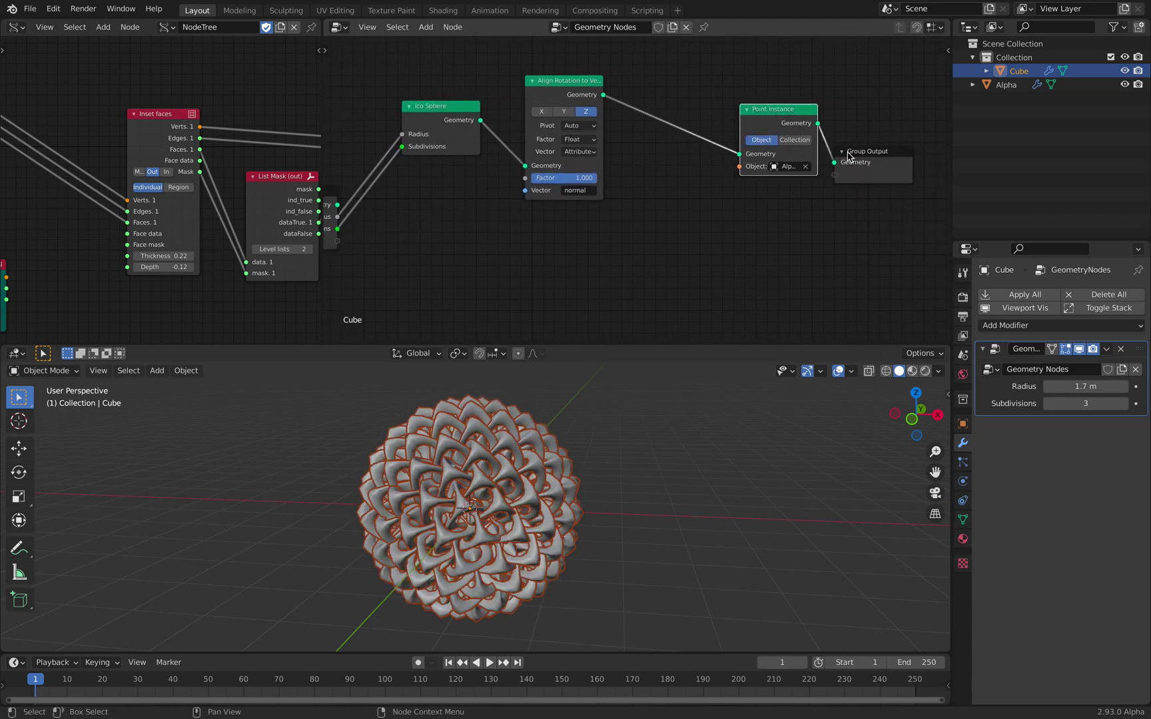
left_click_drag(845, 158, 874, 170)
key("ctrl+s")
Insert an Attribute Randomize node between Align Rotation to Vector and Point Instance.
left_click(671, 96)
key("shift+a")
type("srandom")
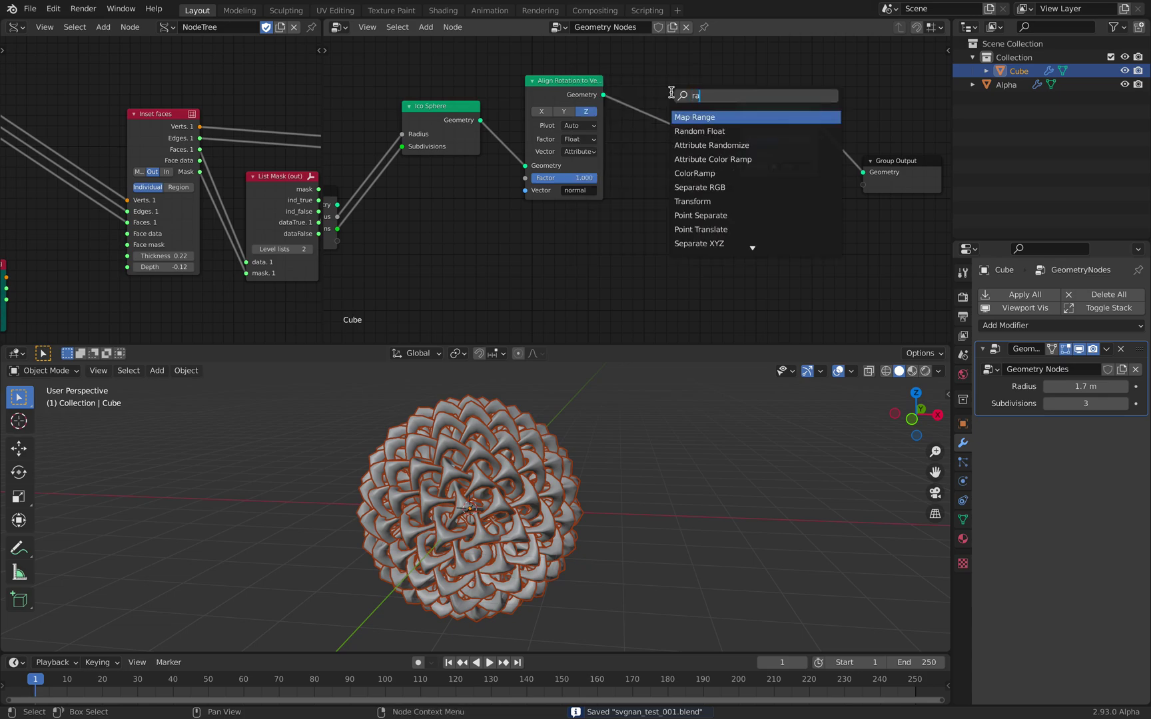
key("Down")
key("Return")
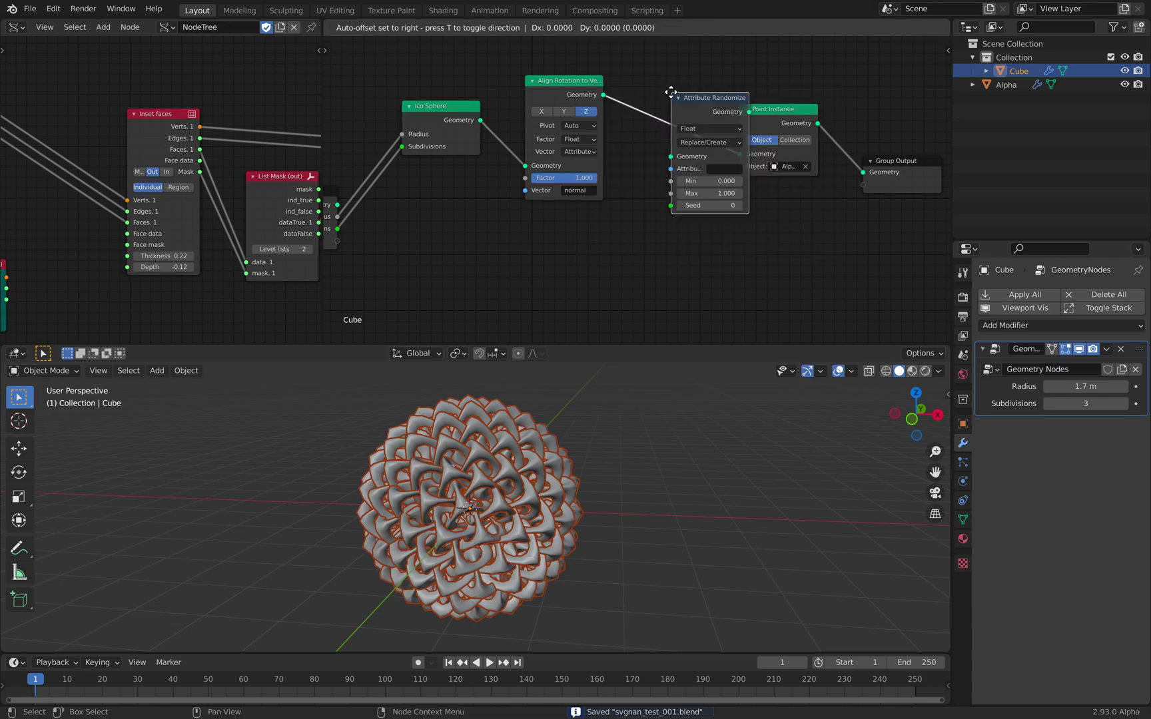
left_click(648, 95)
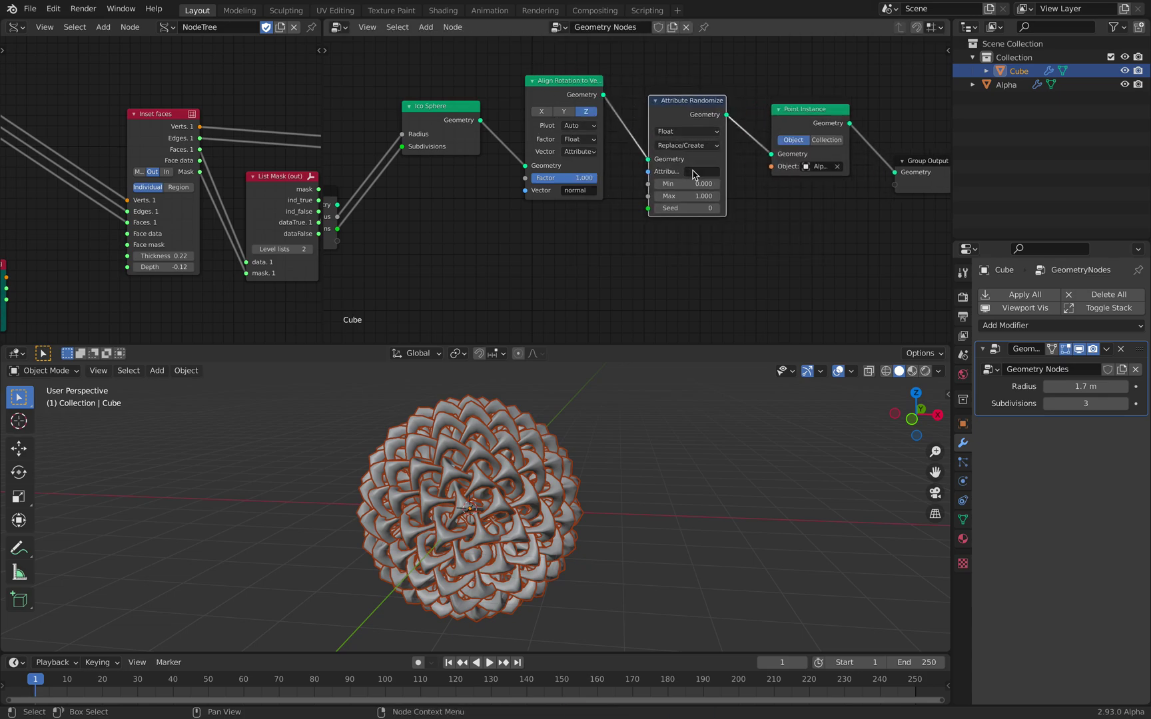
Set the Attribute Randomize node to the Vector data type and the rotation attribute.
left_click(701, 146)
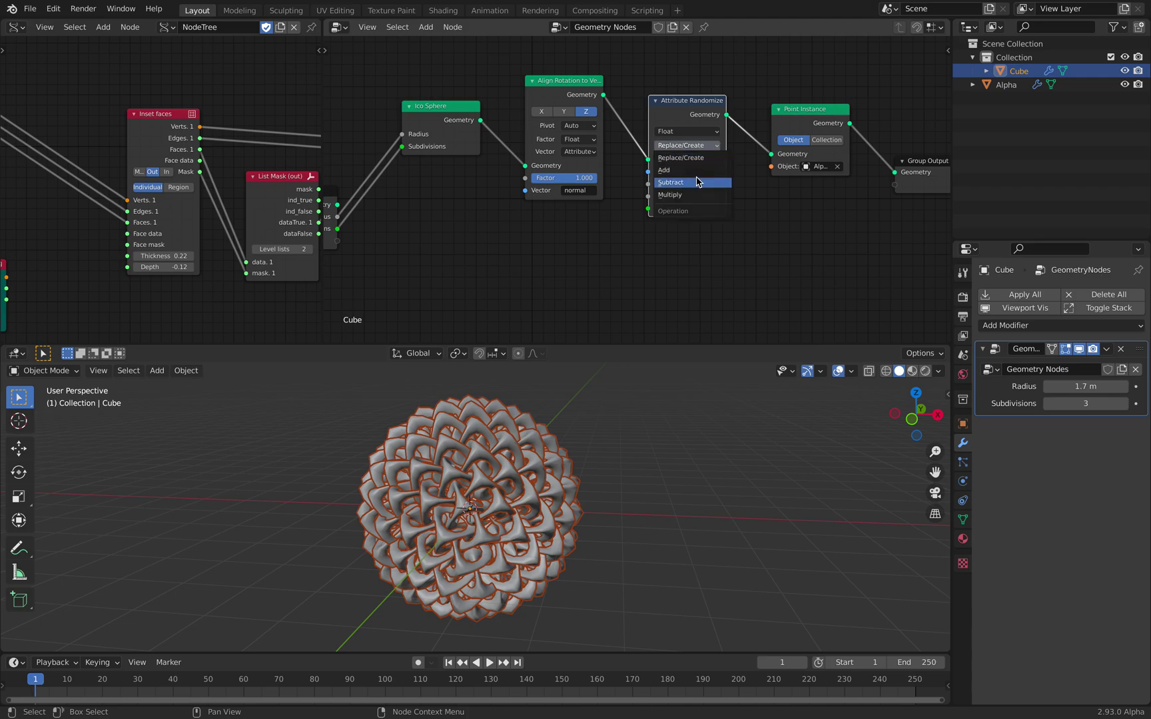
left_click(686, 131)
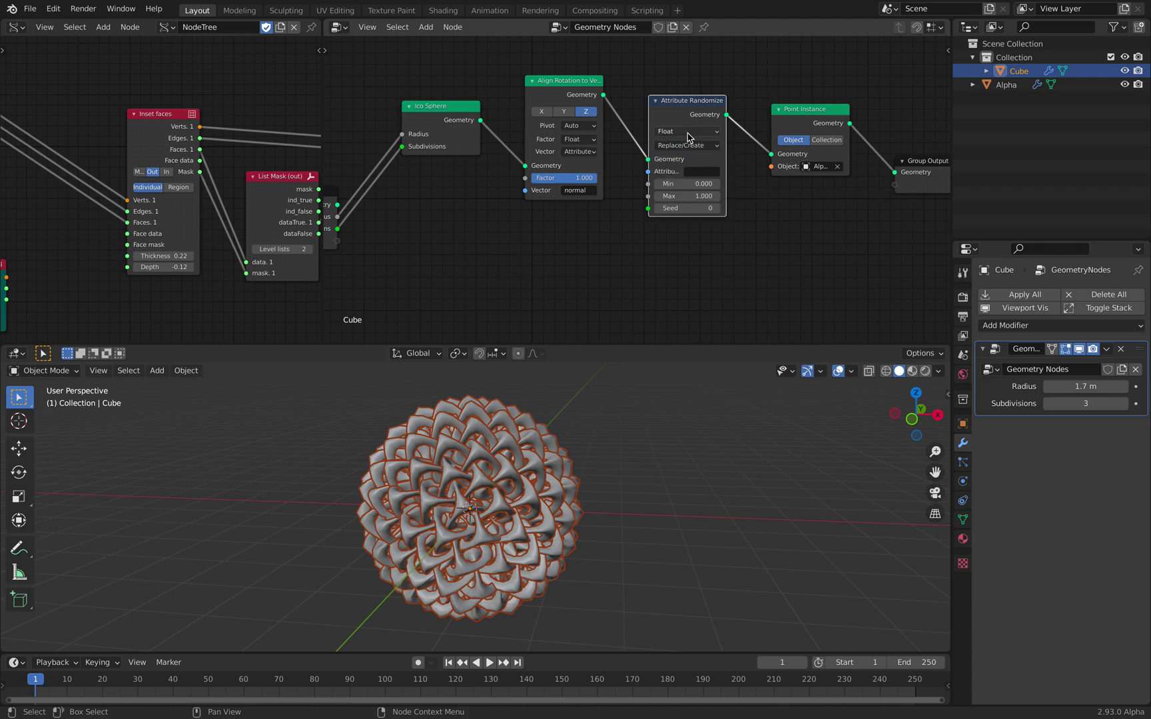
left_click(686, 169)
left_click(704, 172)
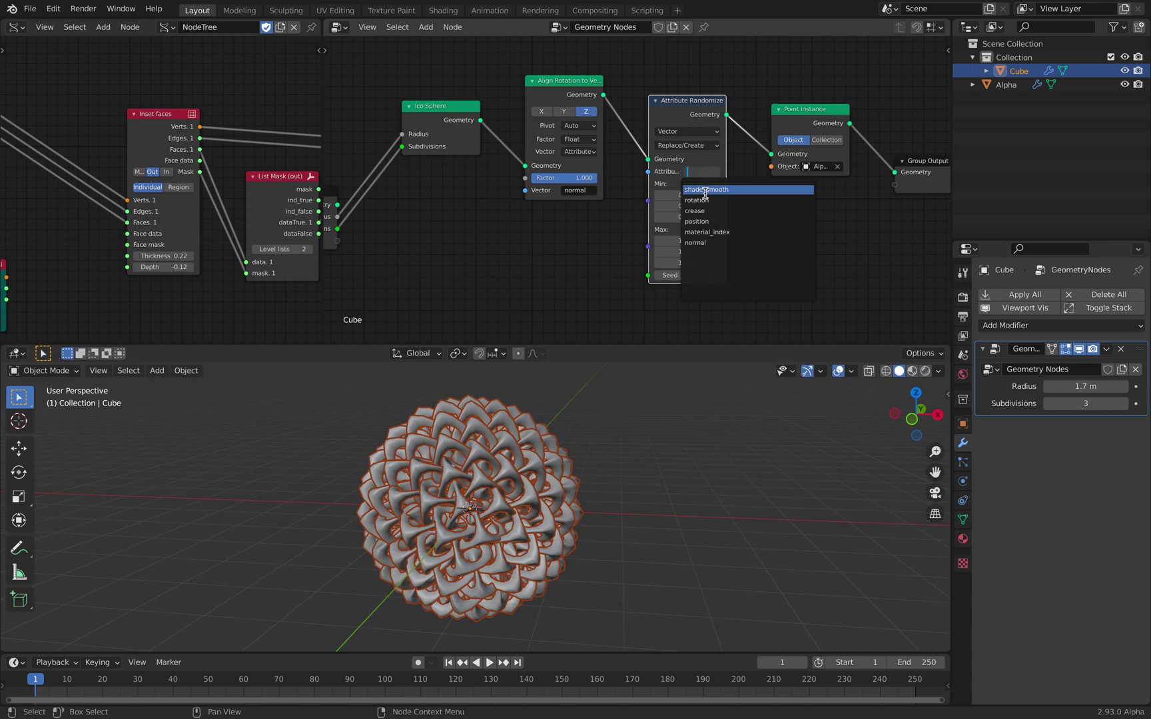
left_click(705, 198)
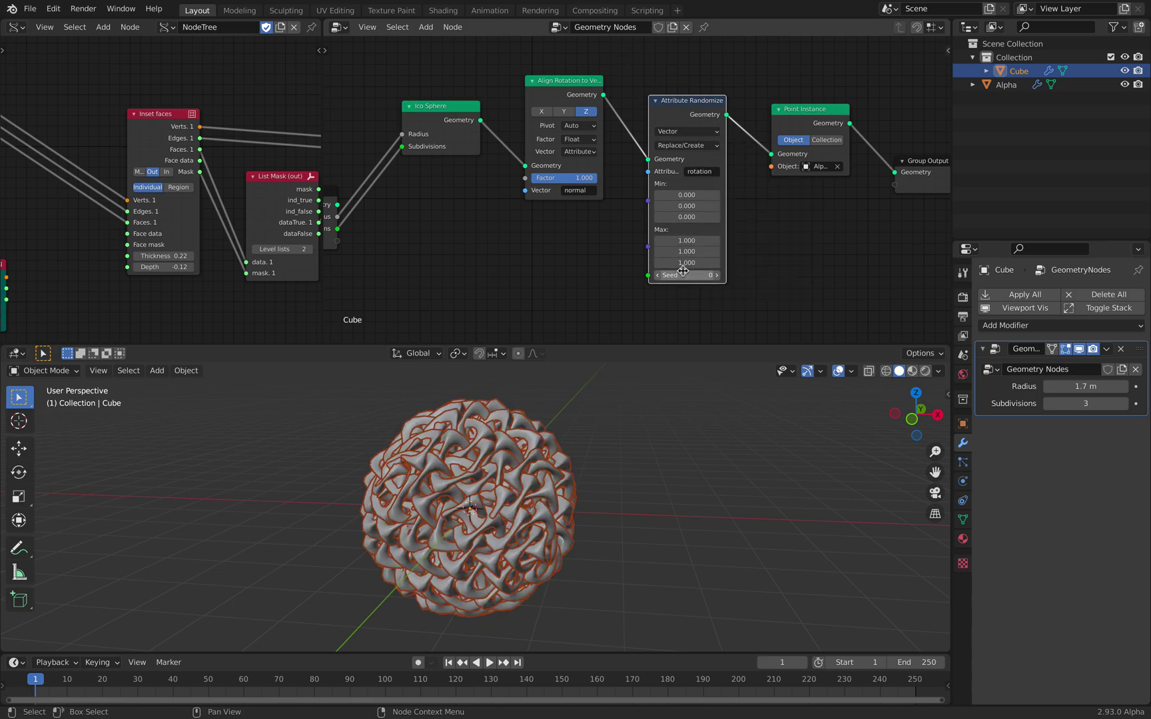
Set the Attribute Randomize seed to 76 and its range from -180 to 180 on all three axes.
left_click_drag(682, 272, 733, 272)
type("360")
key("Return")
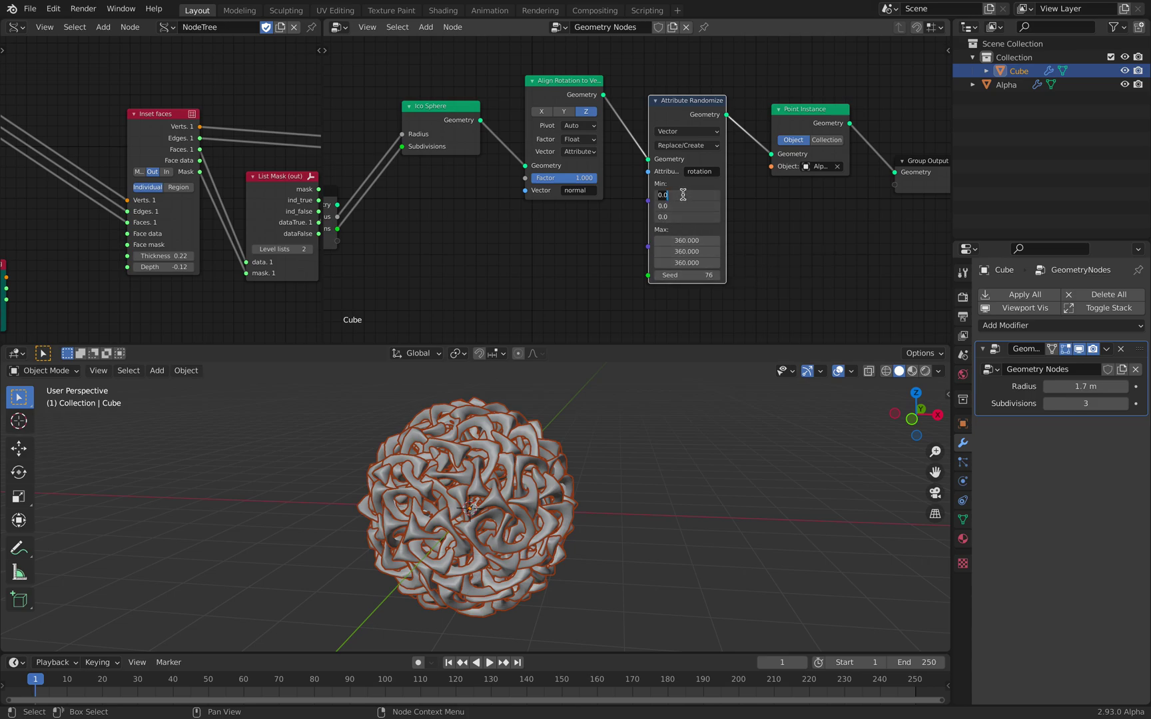
type("180")
key("Return")
left_click_drag(690, 243, 337, 241)
type("180")
key("Return")
Expose the Attribute Randomize Seed through the Group Input node and save the file.
middle_click_drag(401, 204, 488, 209)
key("ctrl+s")
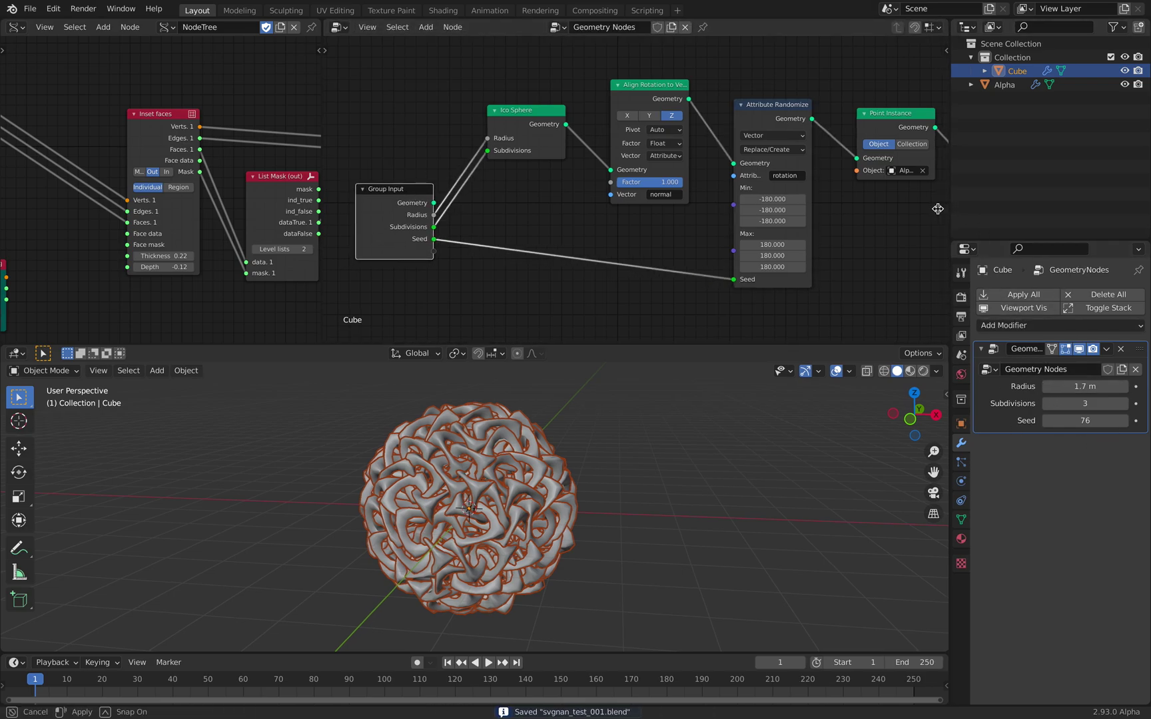
Widen the Properties editor and set the Cube's Geometry Nodes modifier to radius 0.8 m and 2 subdivisions.
left_click_drag(954, 210, 892, 210)
mouse_move(1067, 387)
left_mouse_down()
mouse_move(1138, 386)
mouse_move(1062, 386)
left_mouse_up()
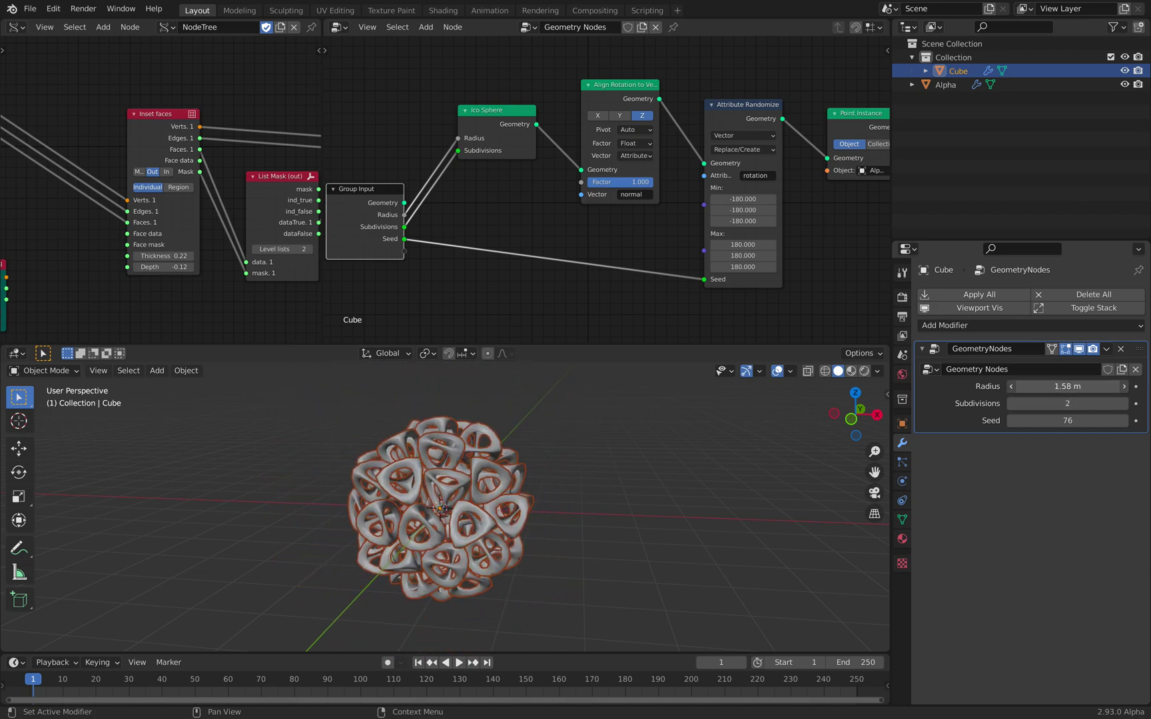
left_click_drag(1067, 386, 1015, 386)
Duplicate the Cube sphere and place the copy about 2.8 m away along negative X.
middle_click_drag(629, 469, 660, 478)
key("shift+d")
key("x")
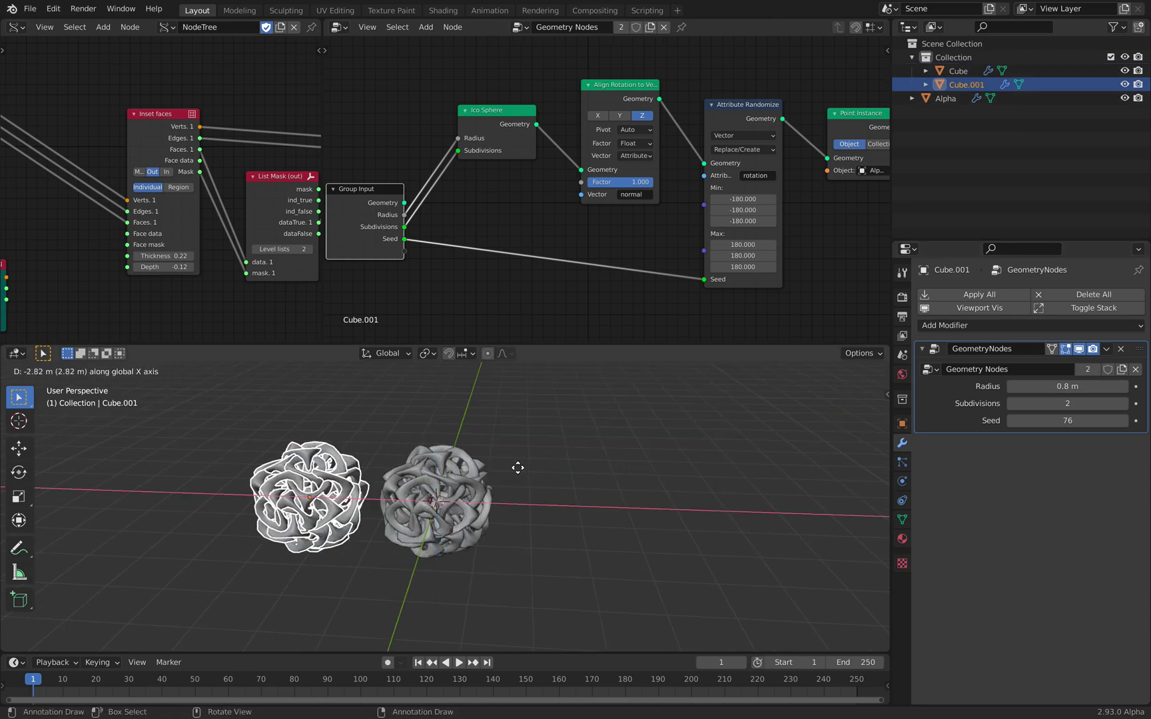
left_click(517, 468)
Set the duplicate's modifier radius to 1.12 m and its subdivisions to 3.
mouse_move(1065, 386)
left_mouse_down()
mouse_move(1105, 386)
mouse_move(1083, 387)
left_mouse_up()
left_click(1122, 404)
middle_click_drag(691, 470, 679, 470)
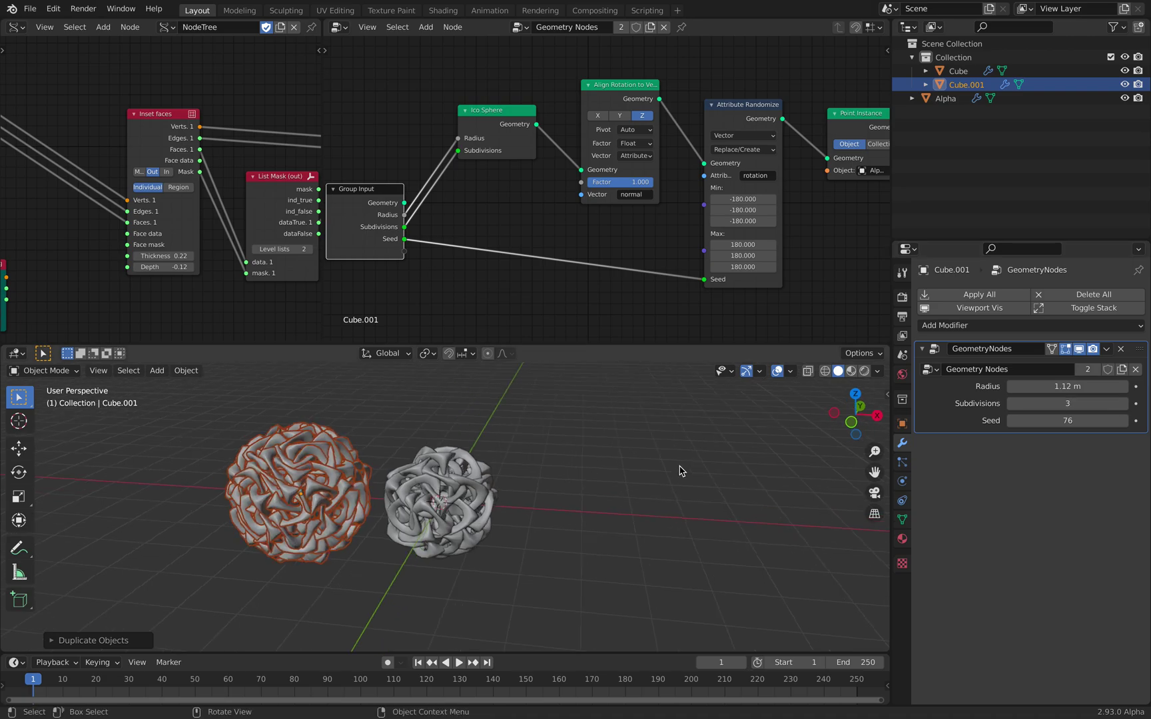
Select the original Cube sphere and change its modifier Seed for a different random arrangement.
left_click(488, 486)
left_click_drag(1020, 420, 1105, 419)
Set the duplicate's radius to 1.61 m, move it farther from the original along X and save the file.
left_click(304, 474)
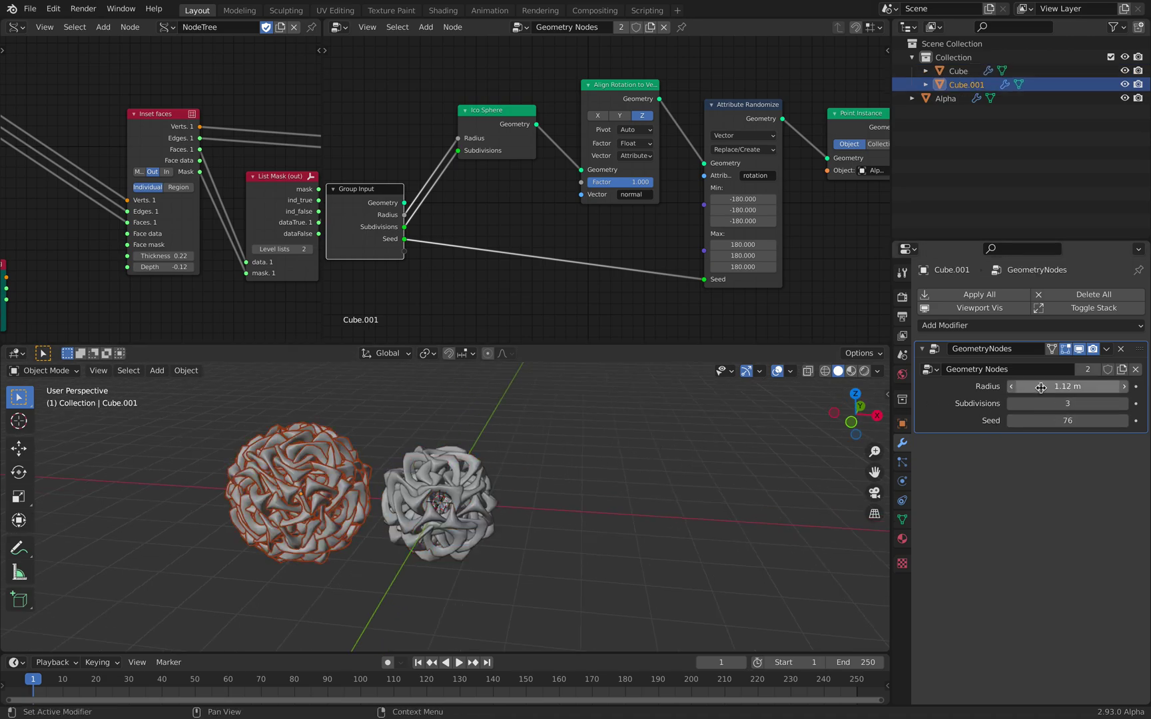
left_click_drag(1025, 387, 1058, 386)
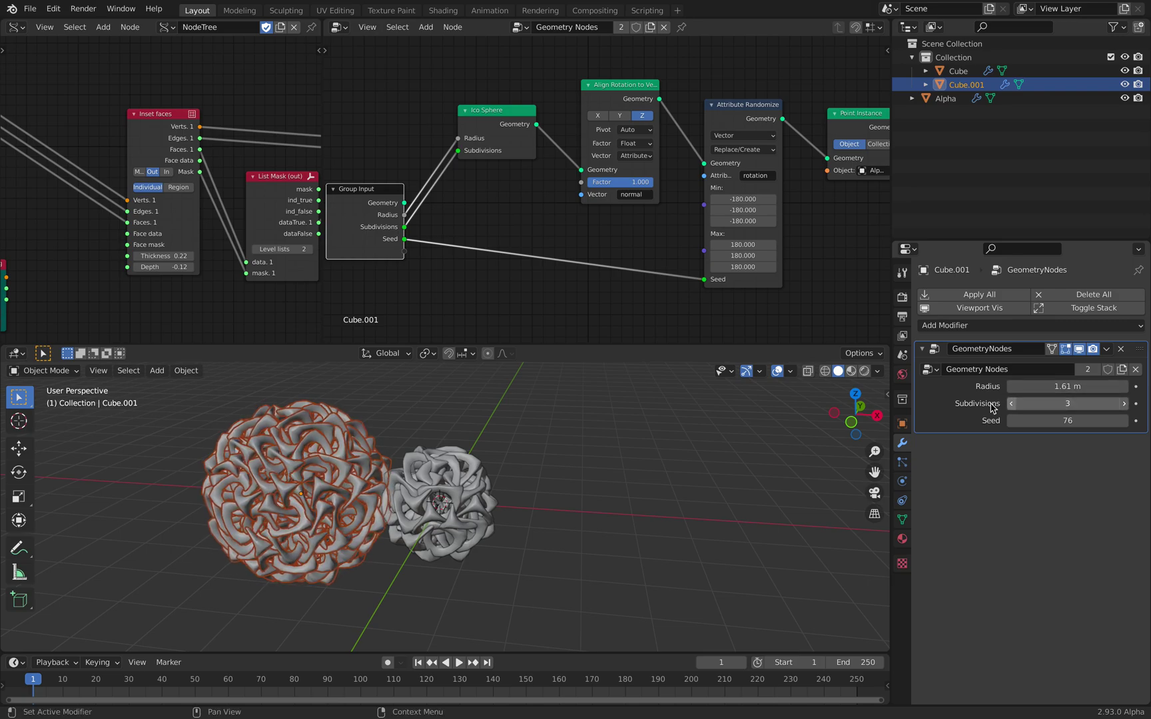
key("g")
key("x")
left_click(398, 432)
middle_click_drag(400, 430, 468, 438, "shift")
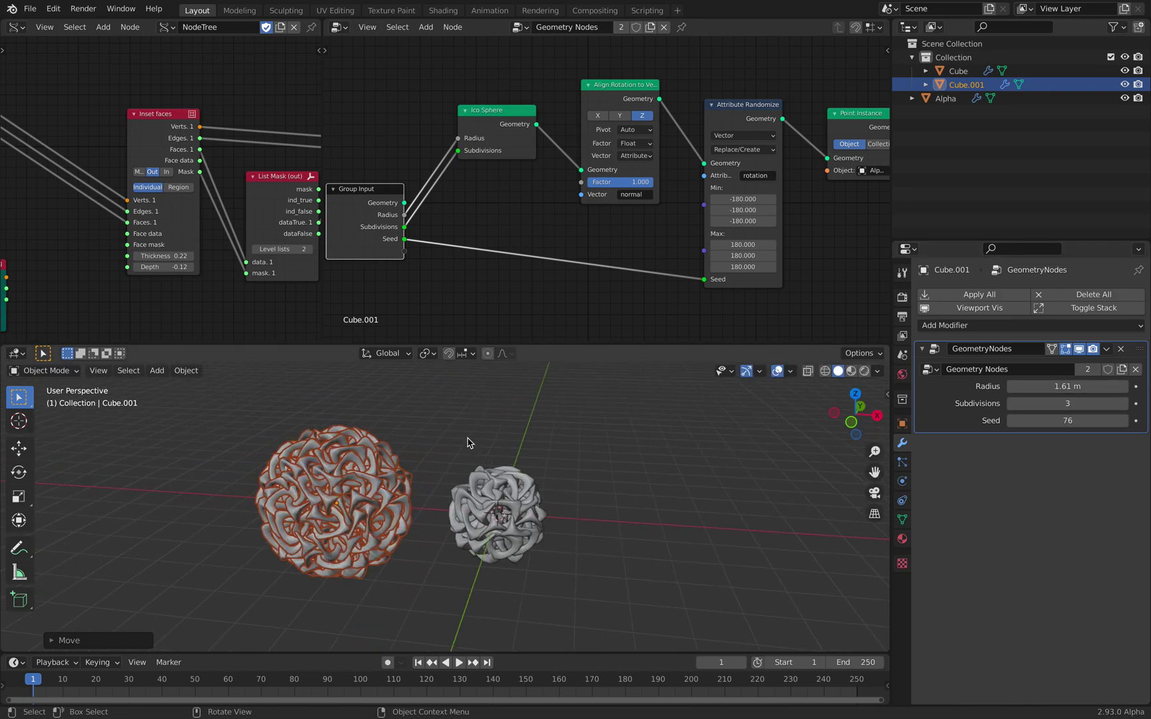
left_click(465, 428)
key("ctrl+s")
Widen the Sverchok node editor and rearrange the IcoSphere and Regular Solid nodes beside Inset faces.
scroll(603, 267, "down", 2)
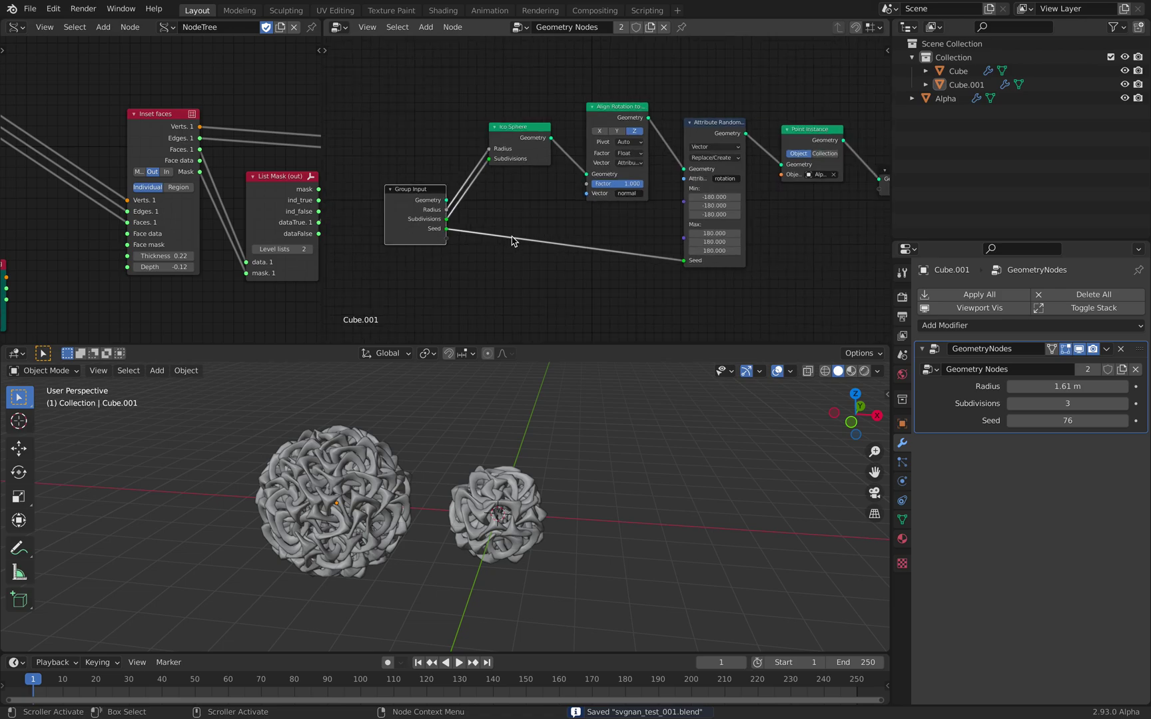
left_click_drag(322, 184, 455, 184)
scroll(327, 176, "down", 6)
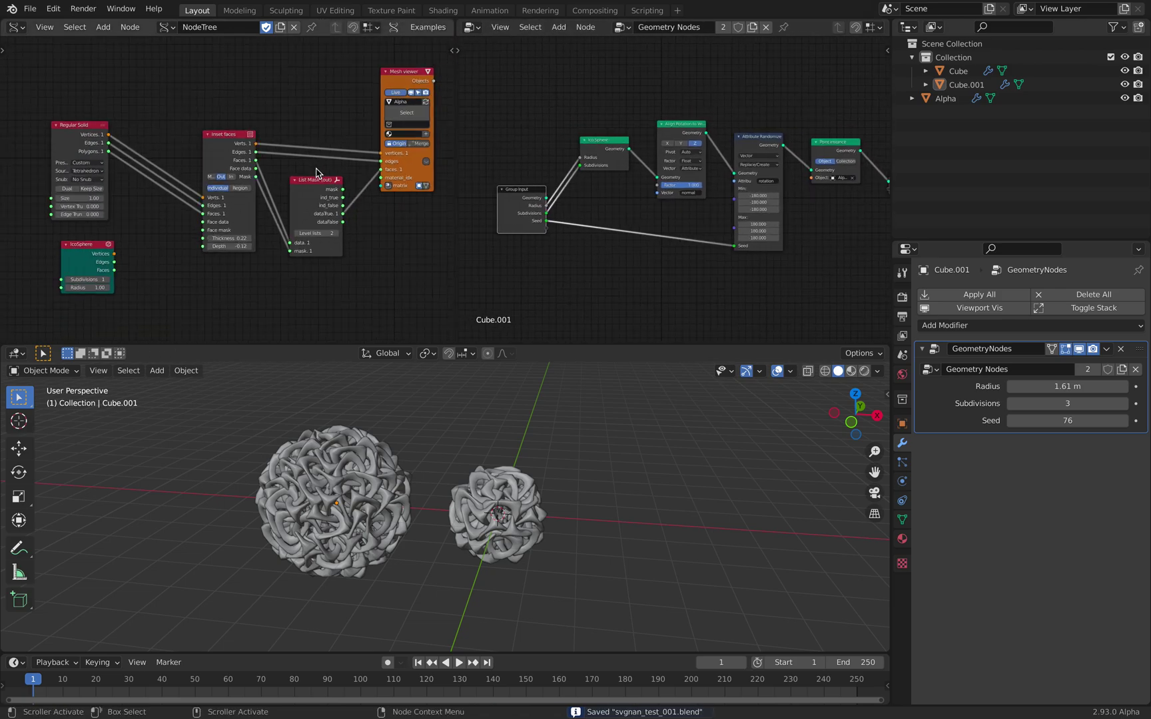
middle_click_drag(340, 179, 304, 183)
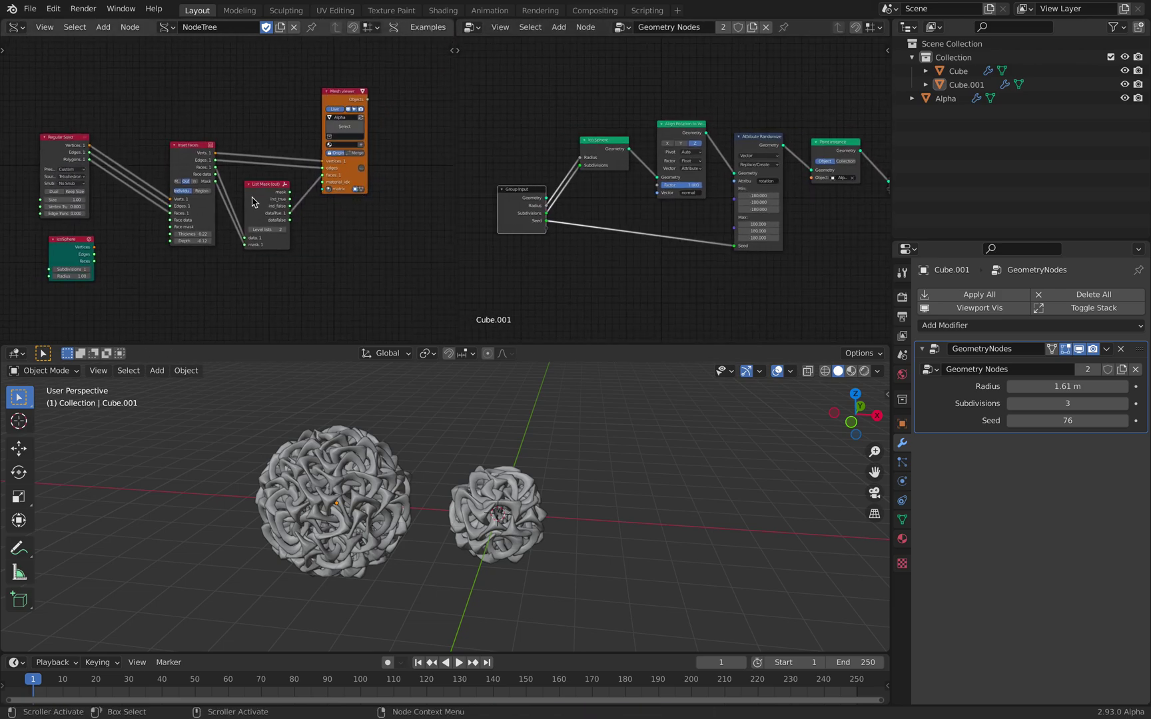
left_click_drag(73, 247, 99, 267)
left_click_drag(83, 153, 110, 149)
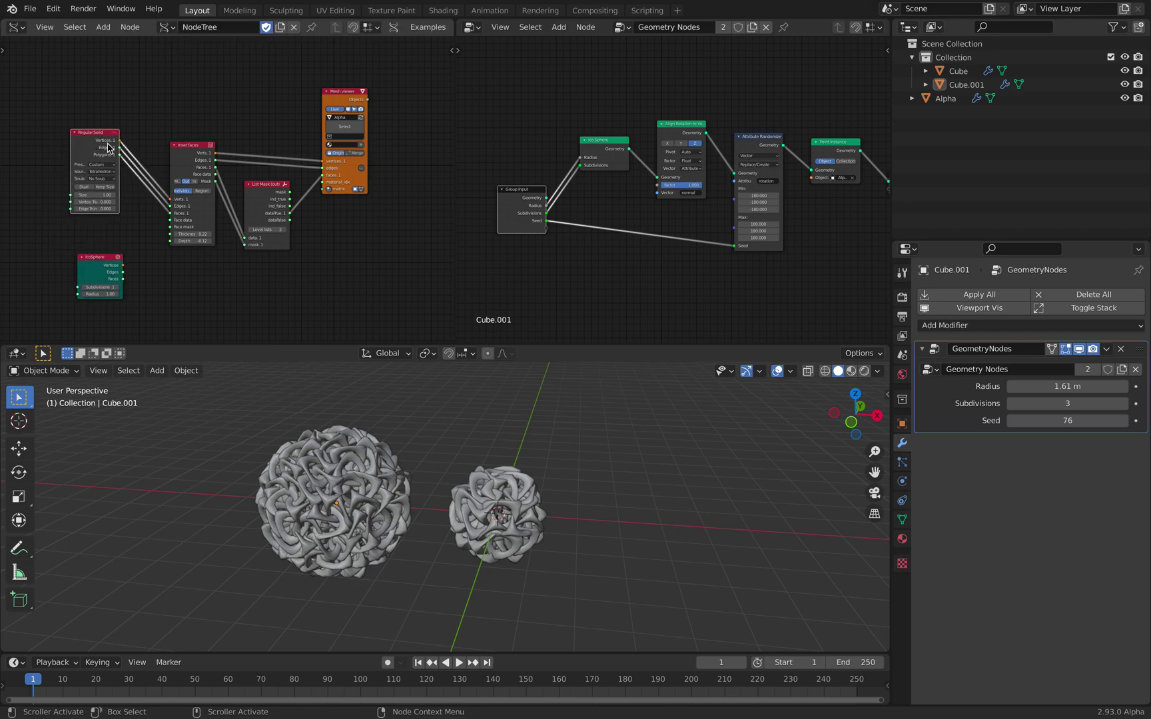
scroll(112, 148, "up", 1)
middle_click_drag(278, 136, 274, 137)
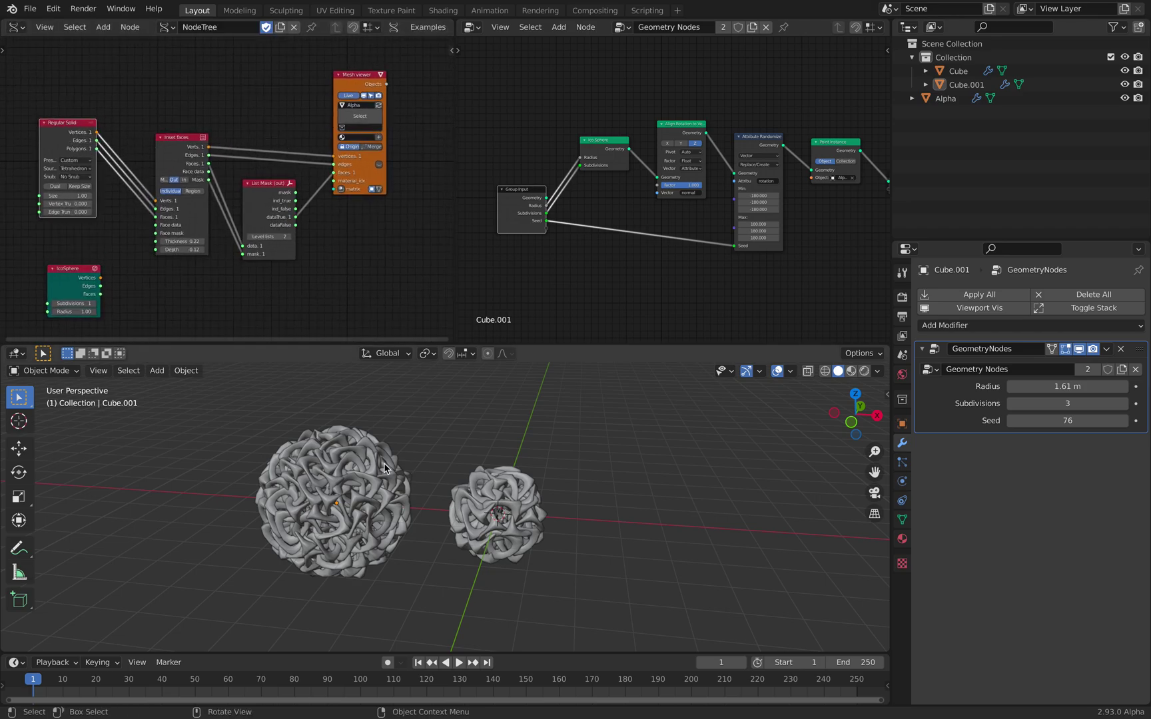
Set the duplicate sphere's modifier radius to 1.71 m.
mouse_move(1066, 386)
left_mouse_down()
mouse_move(1080, 386)
mouse_move(1051, 379)
left_mouse_up()
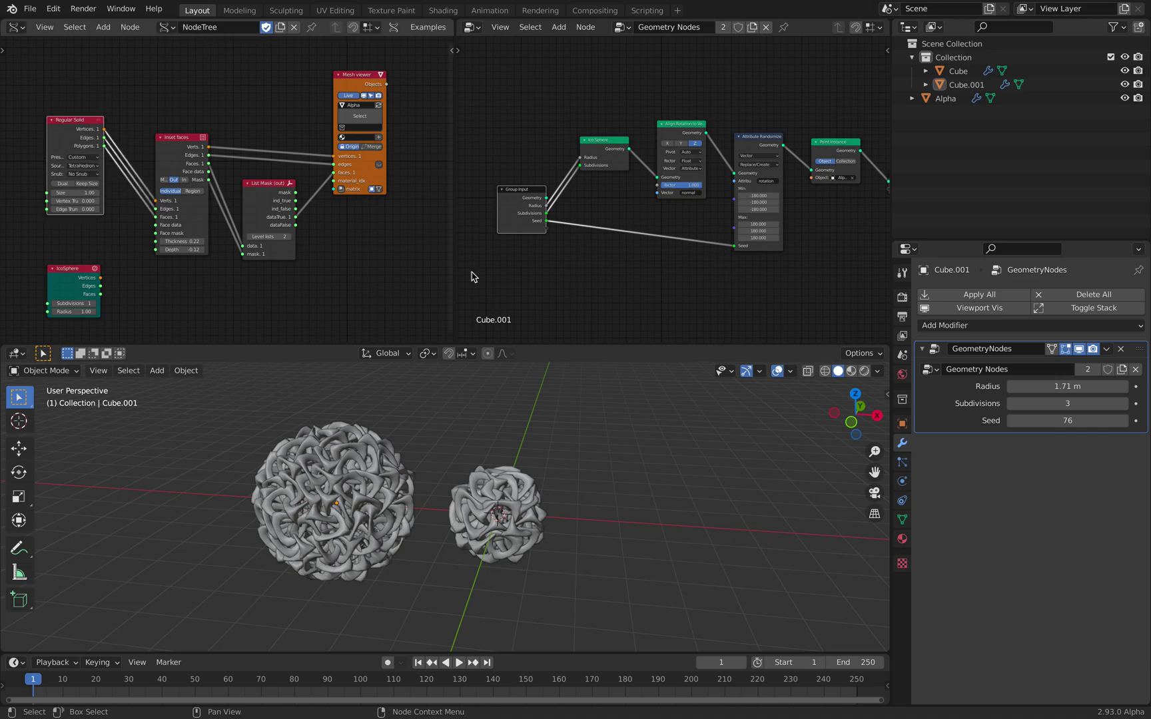
Move the unconnected IcoSphere node out of the way below the Regular Solid node in the Sverchok tree.
scroll(207, 234, "up", 1)
middle_click_drag(207, 234, 223, 229)
scroll(223, 229, "up", 1)
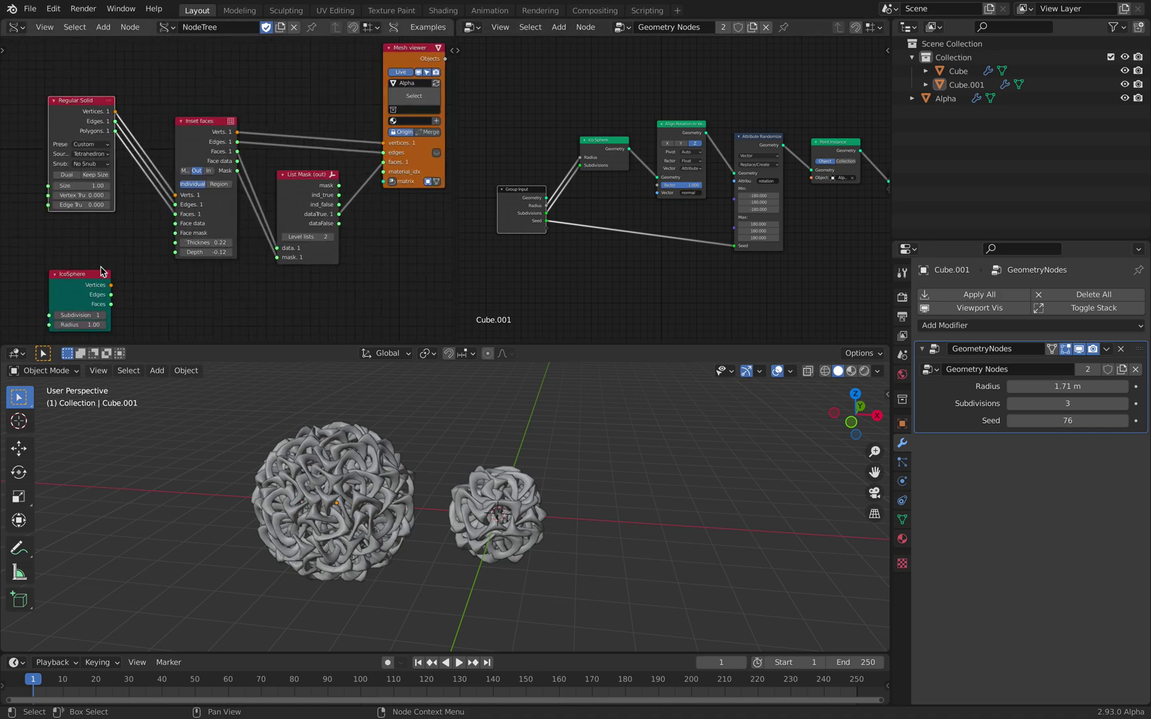
left_click_drag(91, 279, 71, 265)
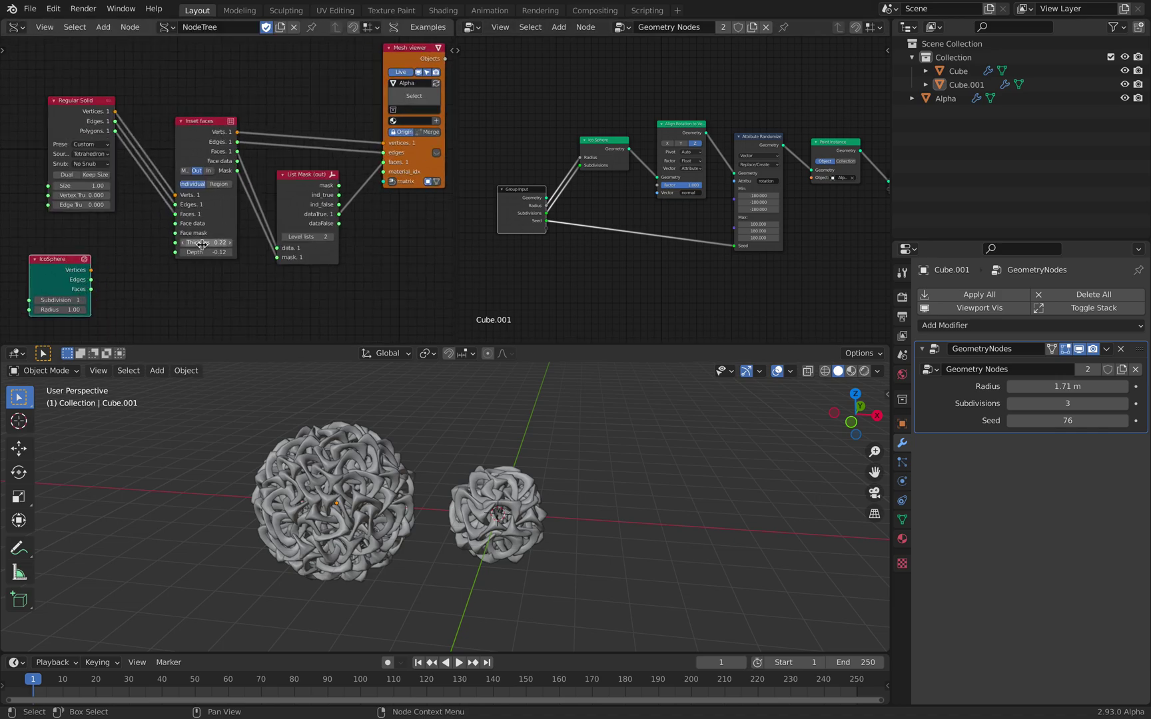
mouse_move(205, 242)
left_mouse_down()
mouse_move(227, 242)
mouse_move(205, 242)
left_mouse_up()
Hide the Alpha frame object in the viewport and reset the Cube sphere's location to the origin.
middle_click_drag(440, 593, 485, 588)
left_click(518, 499)
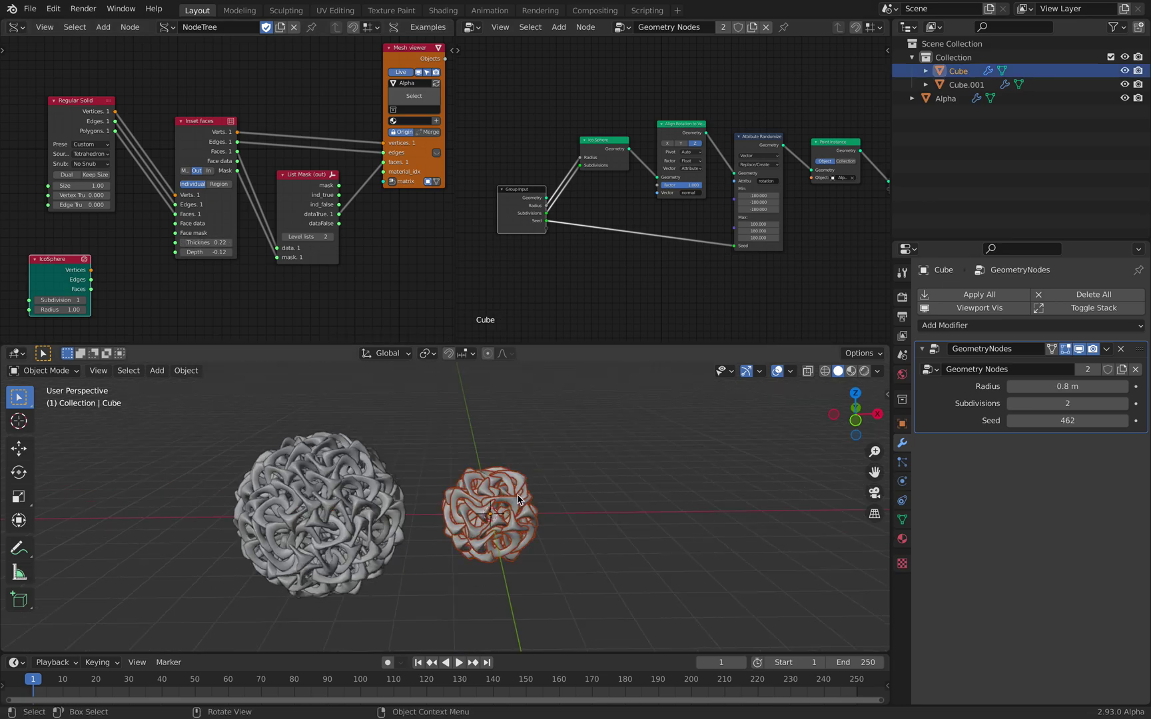
key("g")
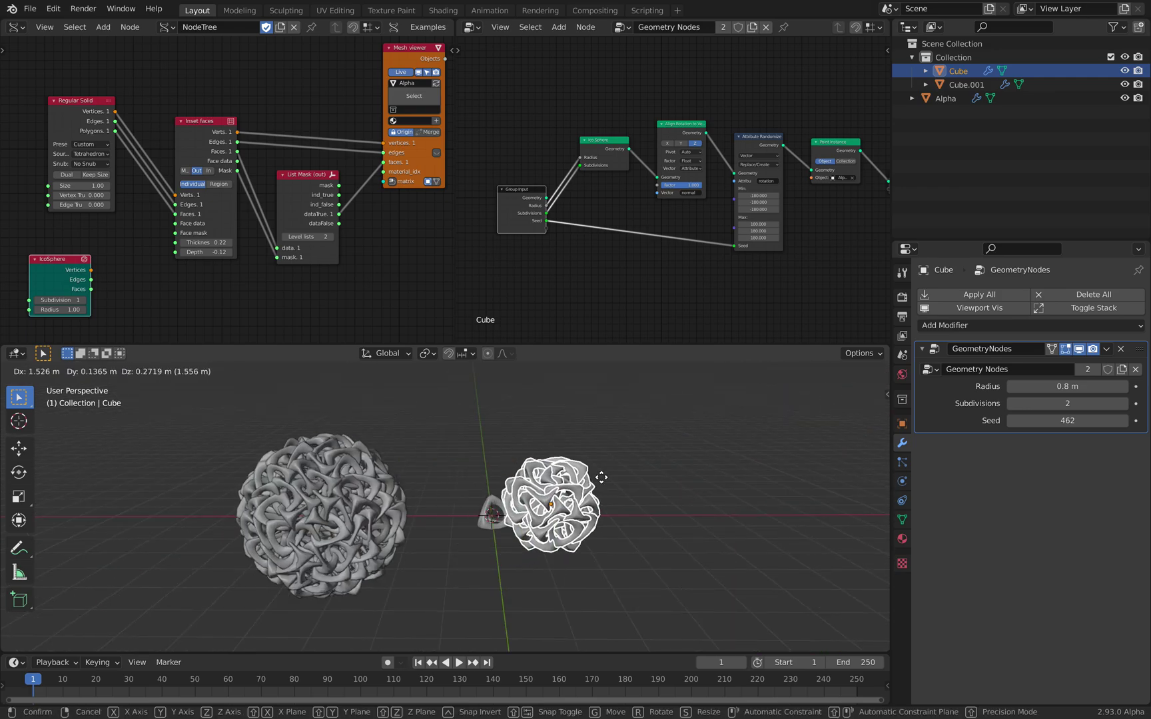
left_click(633, 486)
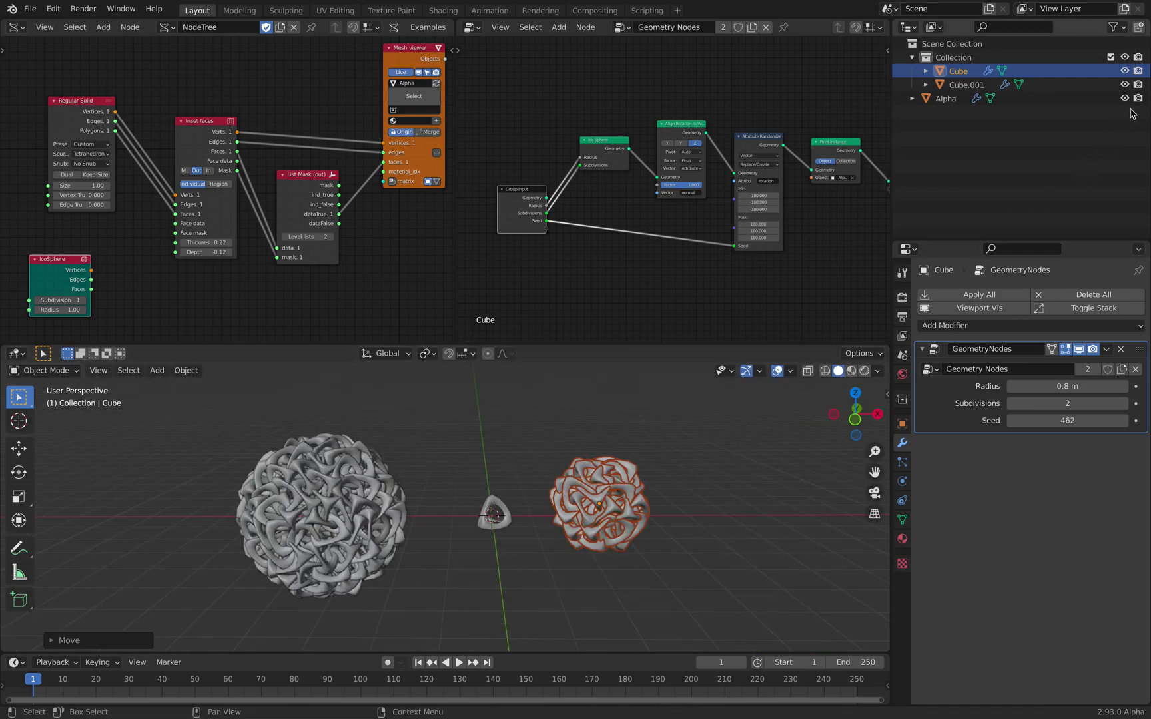
key("g")
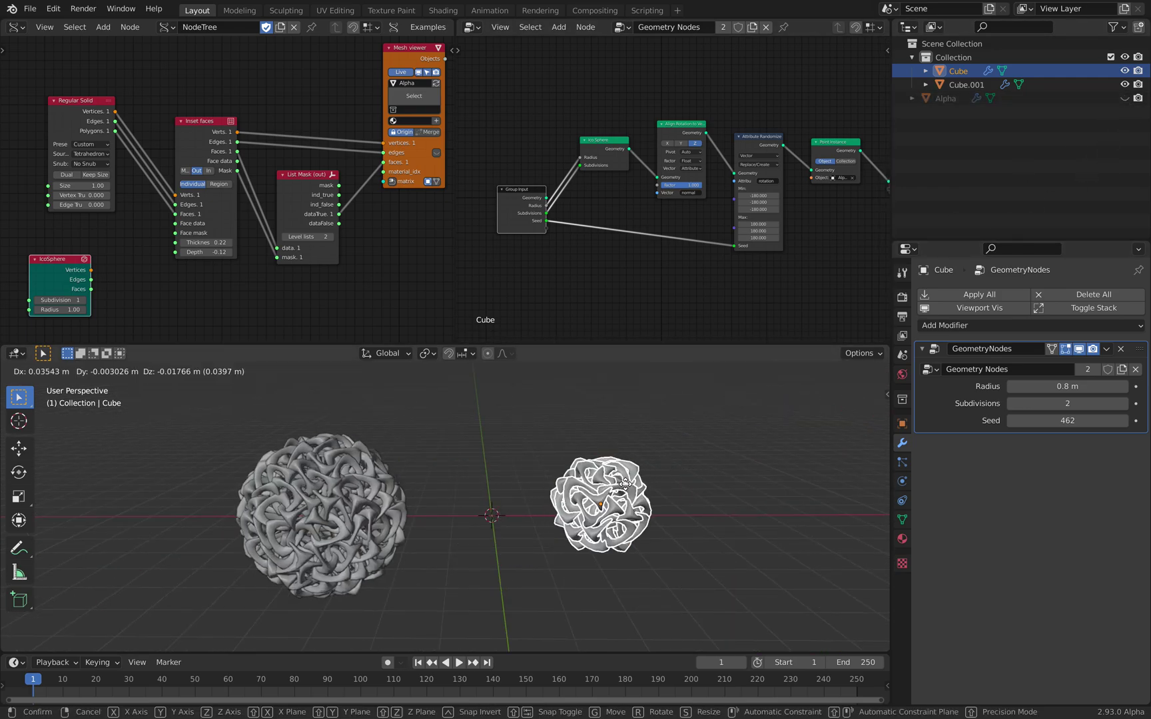
left_click(588, 494)
key("alt+g")
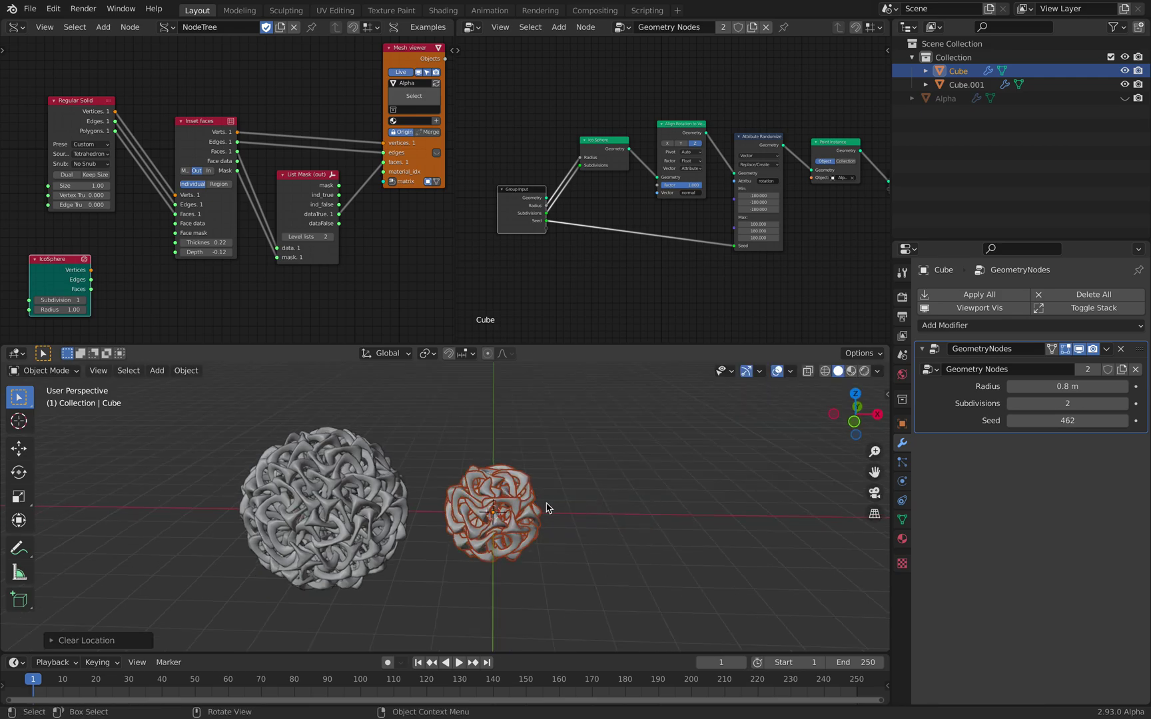
Duplicate the Cube sphere along positive X, give the copy radius 0.446 m, 1 subdivision and seed 542, and save the file.
key("shift+d")
left_click(631, 501)
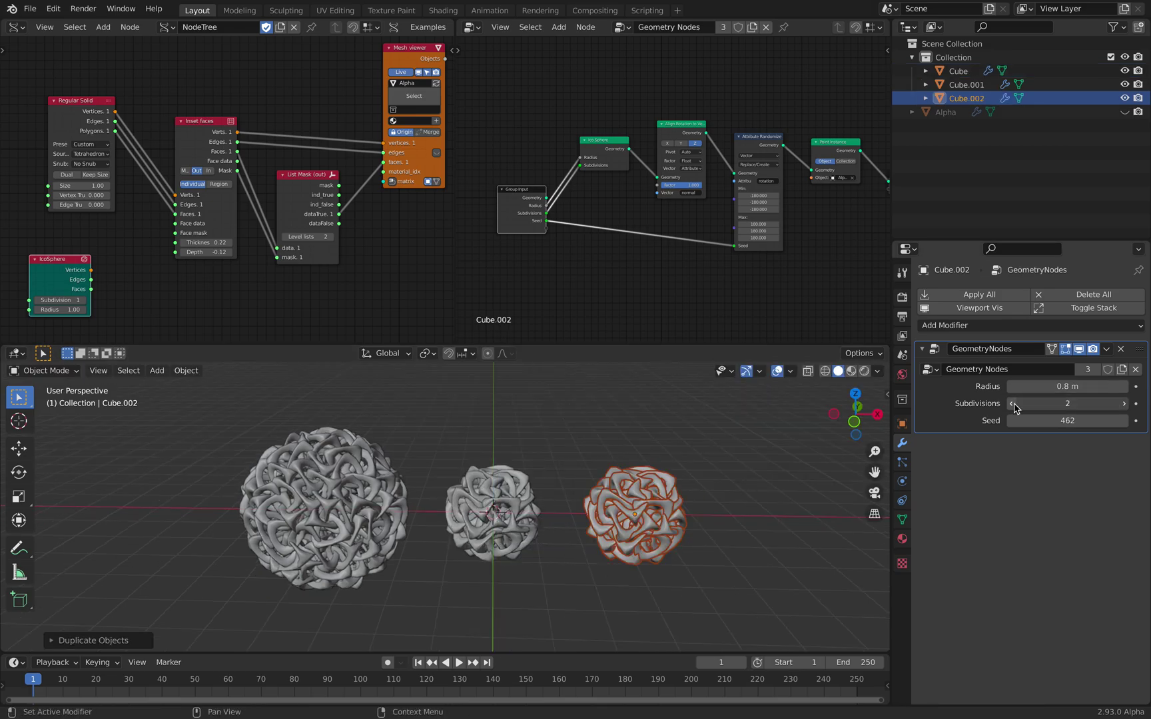
left_click(1012, 404)
left_click_drag(1031, 386, 1037, 426)
left_click(693, 479)
middle_click_drag(561, 478, 557, 471)
key("ctrl+s")
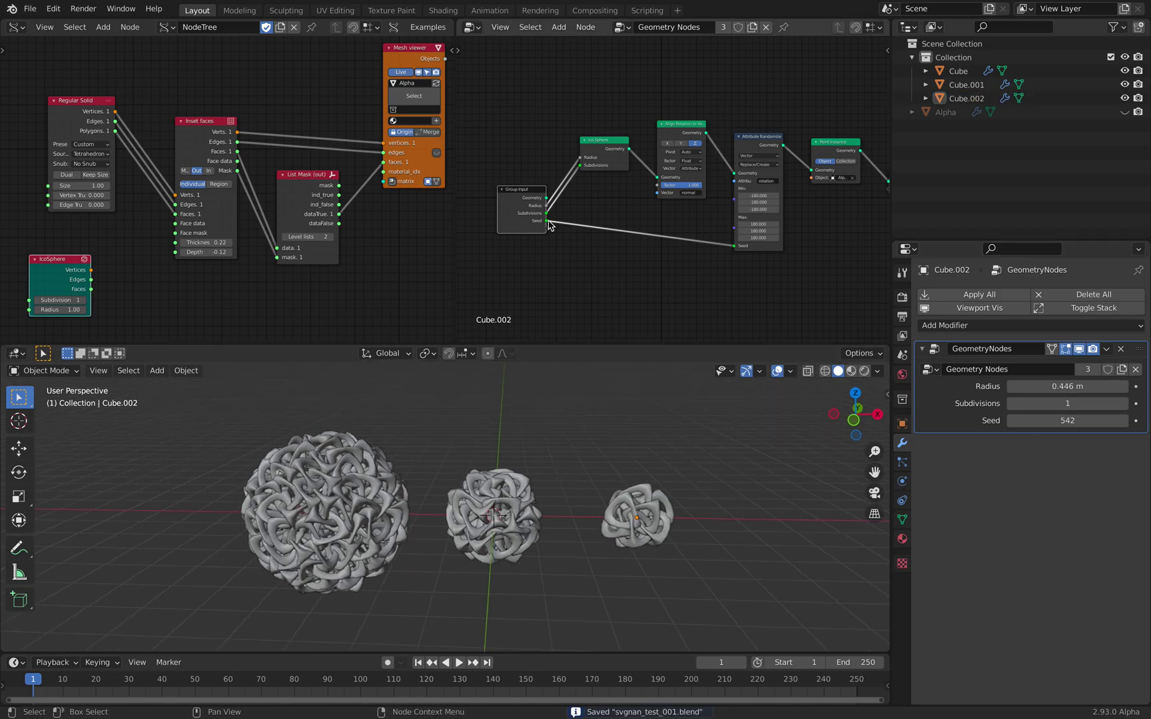
Reposition the Group Input and Ico Sphere nodes in the Geometry Nodes tree to space them apart.
scroll(532, 172, "up", 3)
middle_click_drag(524, 171, 606, 176)
scroll(574, 203, "up", 1)
left_click_drag(574, 201, 539, 213)
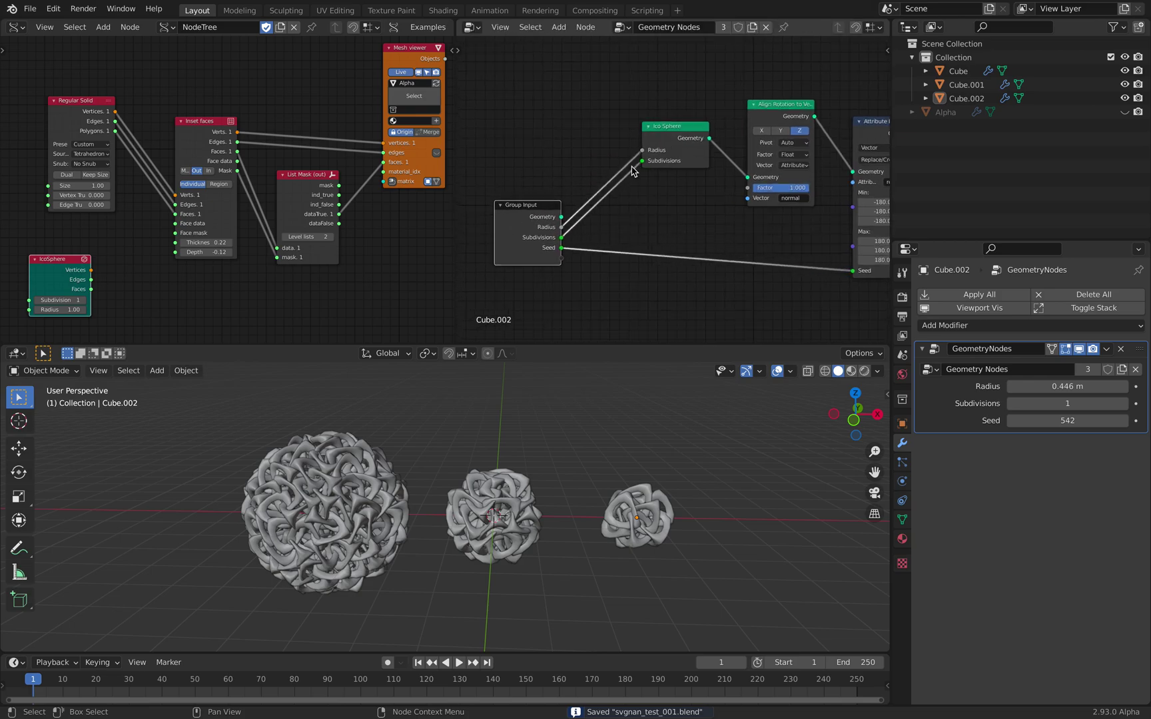
left_click_drag(673, 140, 668, 141)
scroll(662, 145, "down", 3)
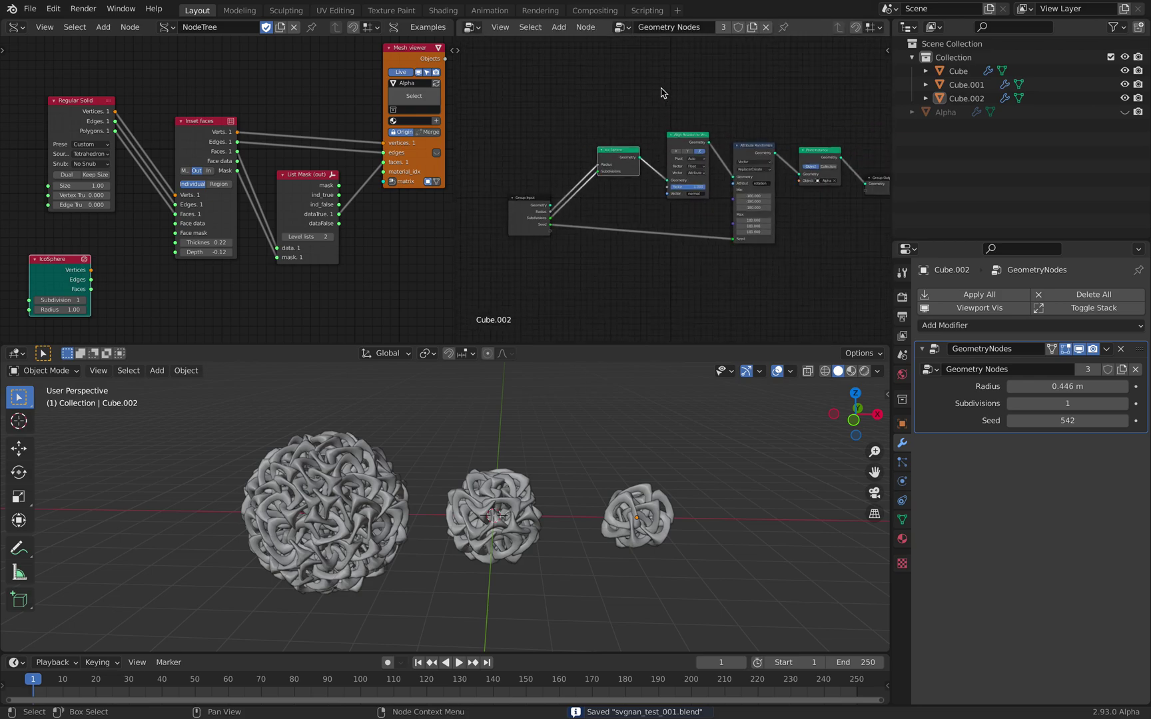
Change the modifier Seed of the smallest sphere, Cube.002, for a different random arrangement.
left_click(333, 526)
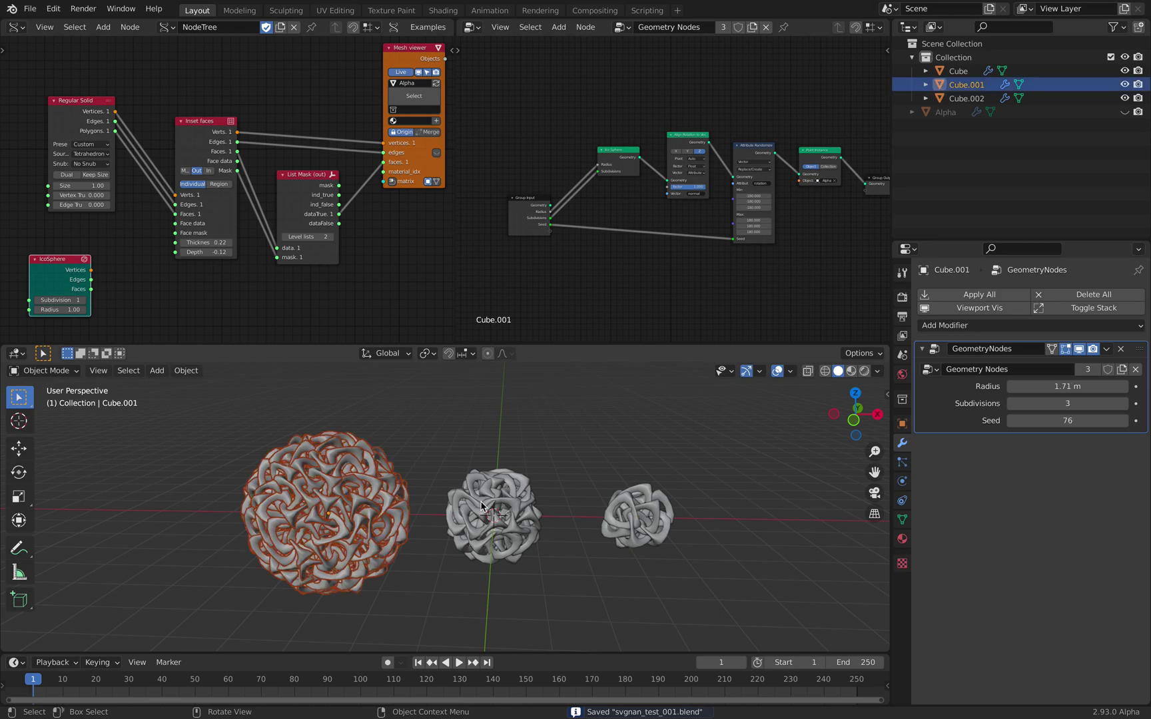
left_click(494, 506)
left_click(617, 530)
left_click(501, 460)
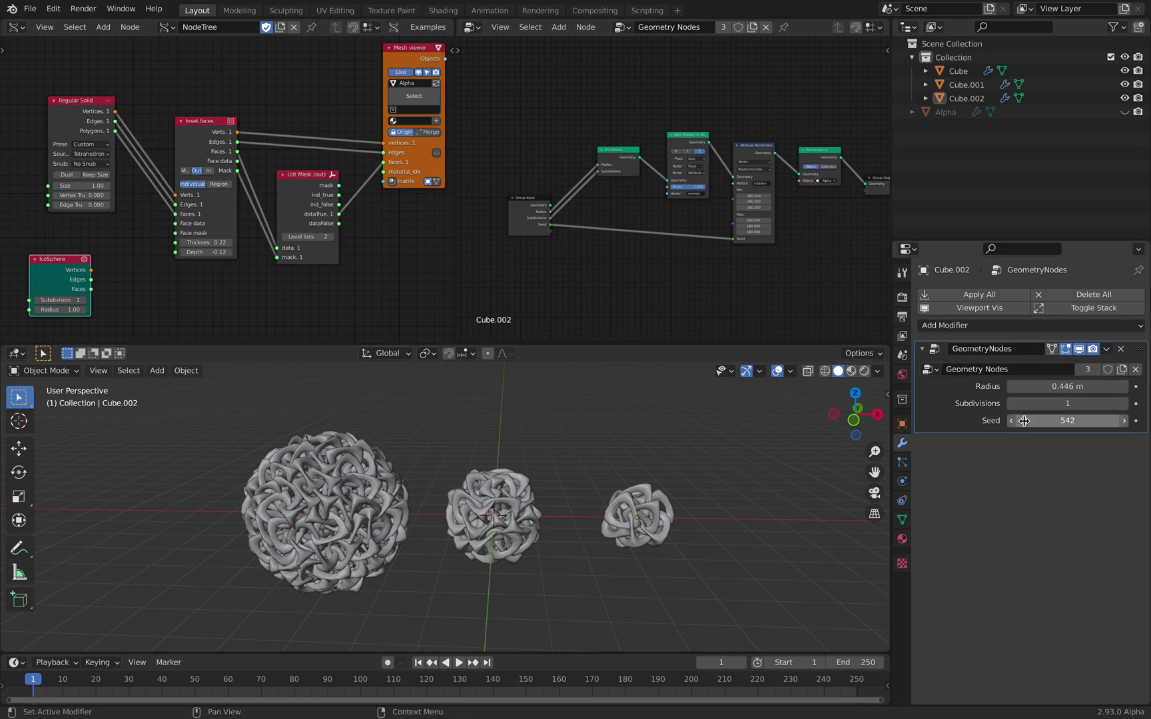
left_click_drag(1046, 420, 1098, 420)
Slightly increase the Cube sphere's radius, set the largest sphere's radius to 1.87 m and save the file.
left_click(510, 501)
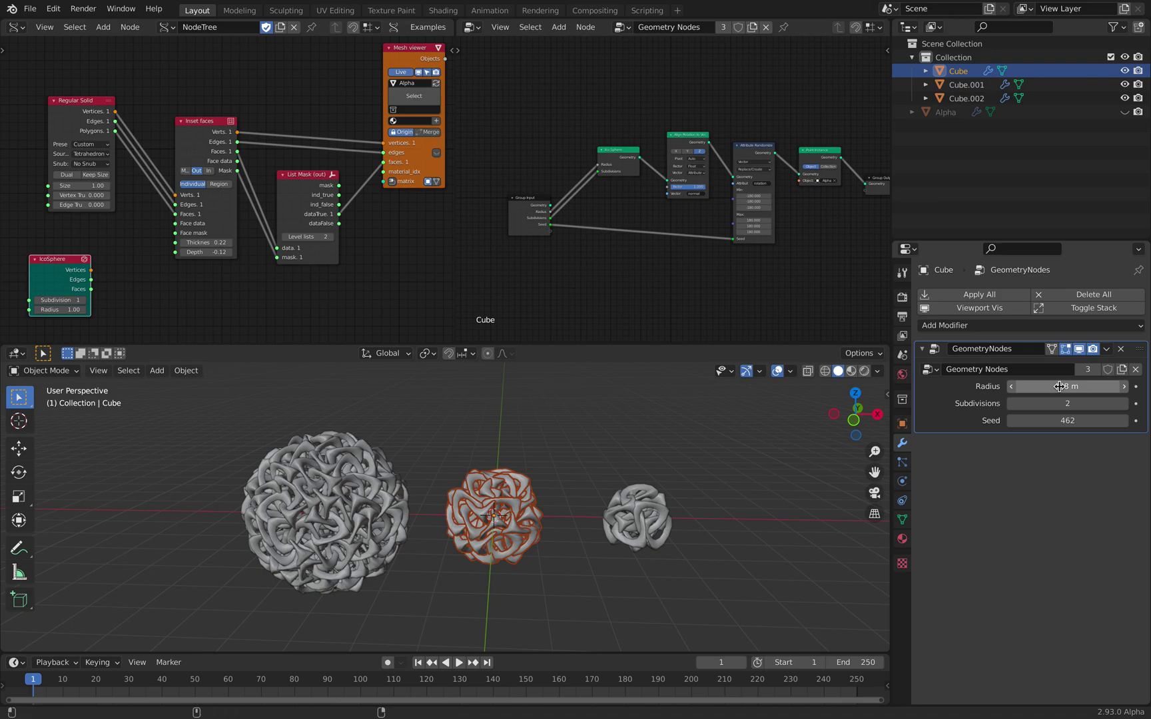
left_click(331, 491)
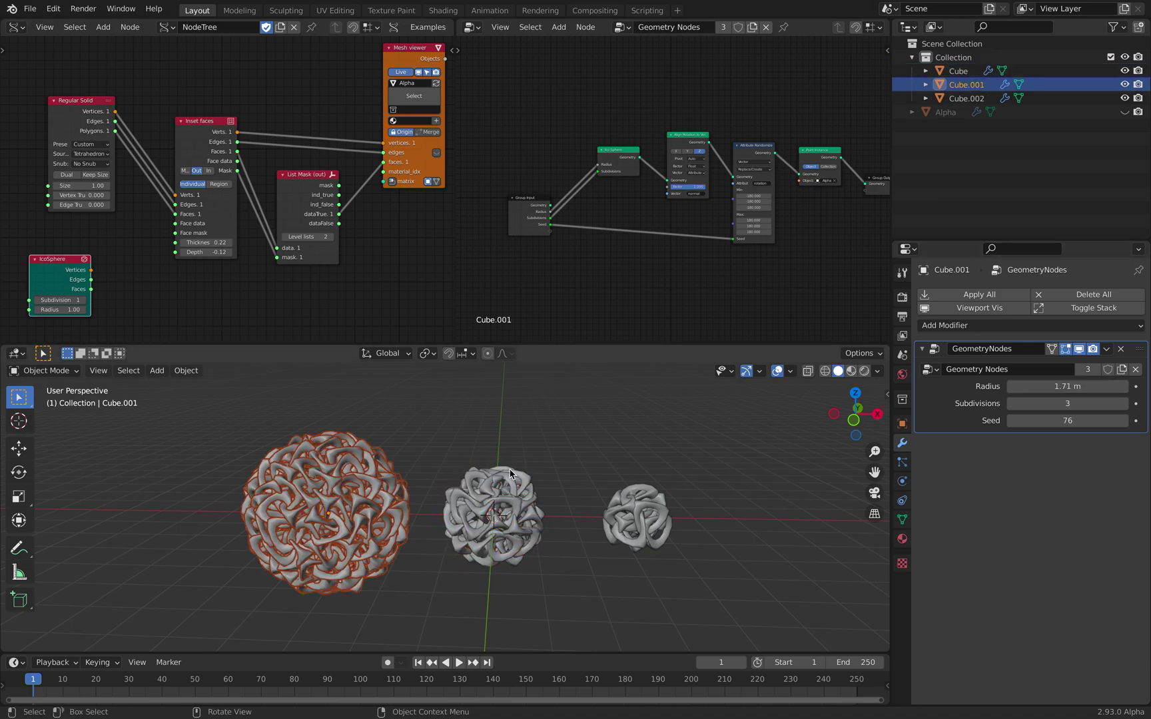
left_click_drag(1047, 390, 1079, 389)
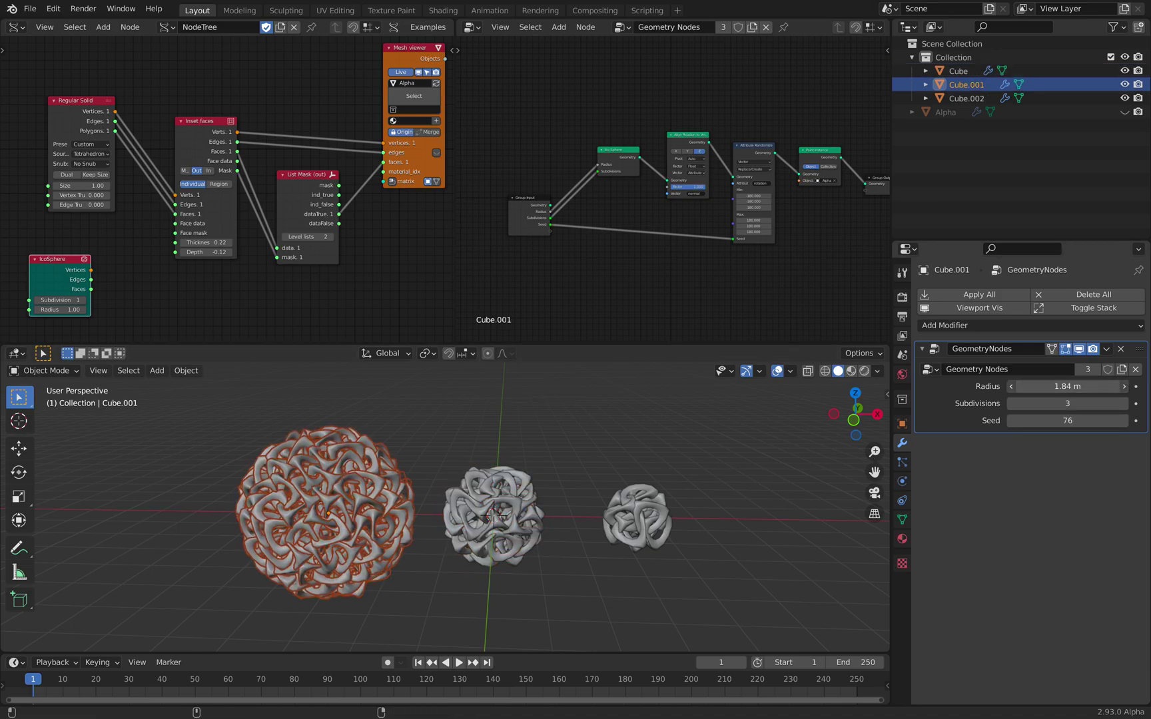
left_click(613, 430)
key("ctrl+s")
scroll(612, 430, "down", 2)
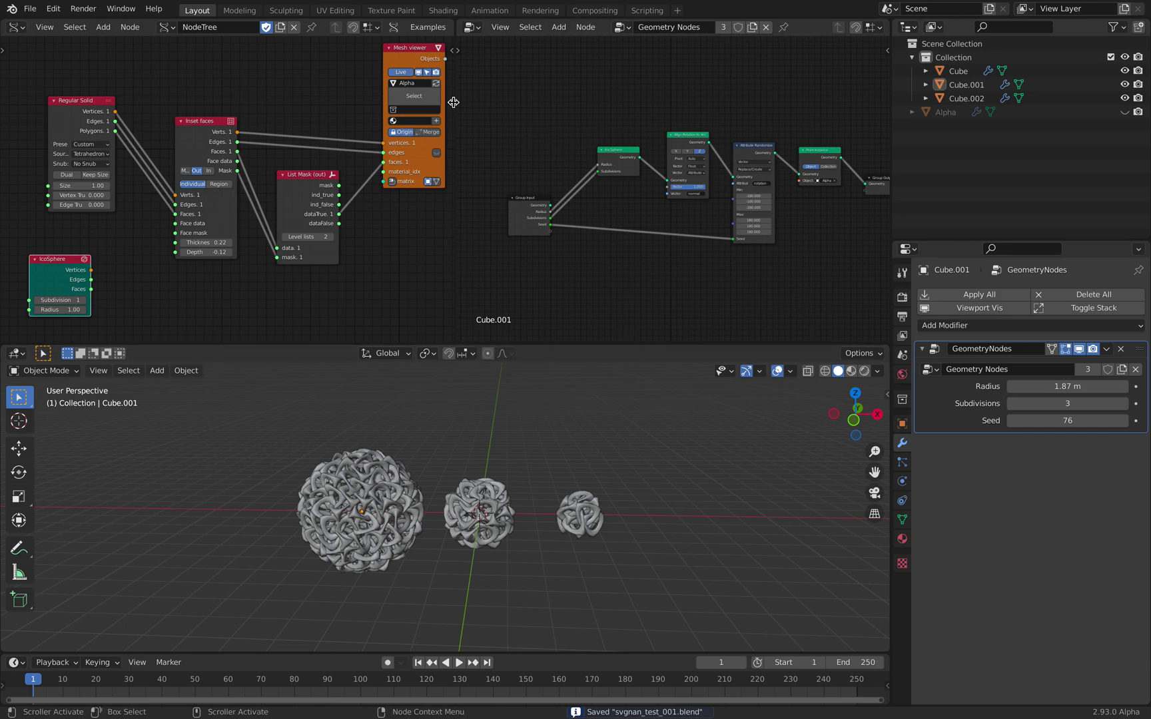
Widen the Geometry Nodes editor, switch it to Animation Nodes and create a new node tree.
left_click_drag(454, 102, 385, 102)
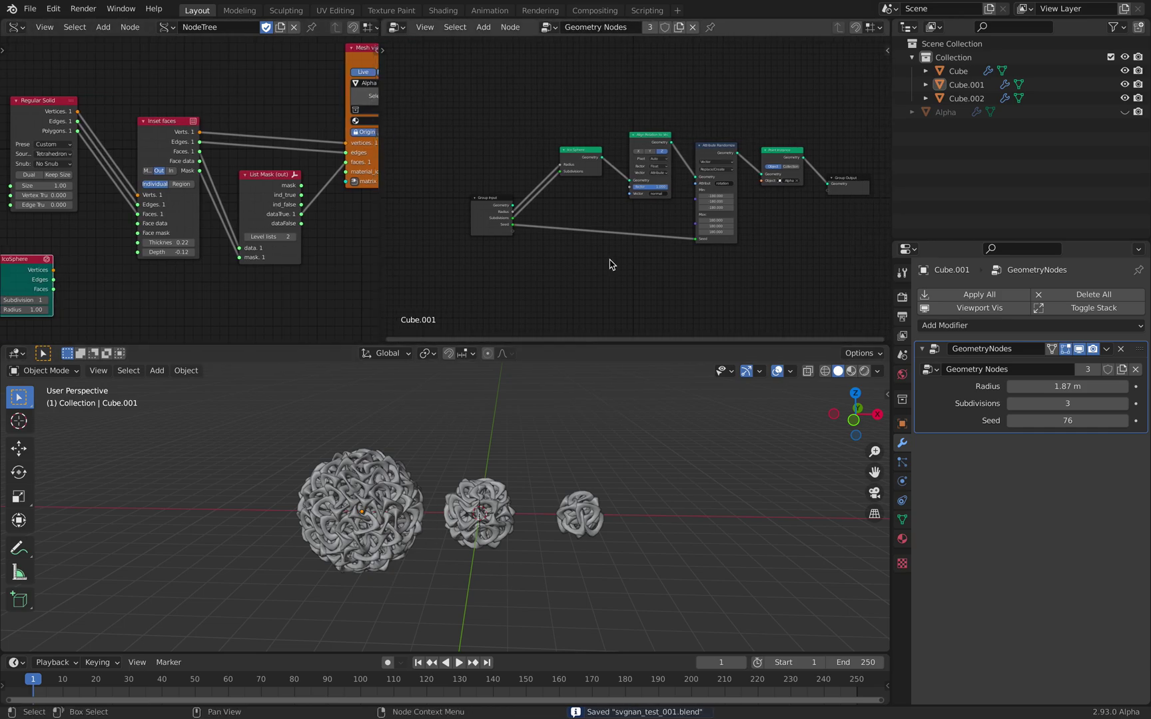
scroll(610, 264, "down", 1)
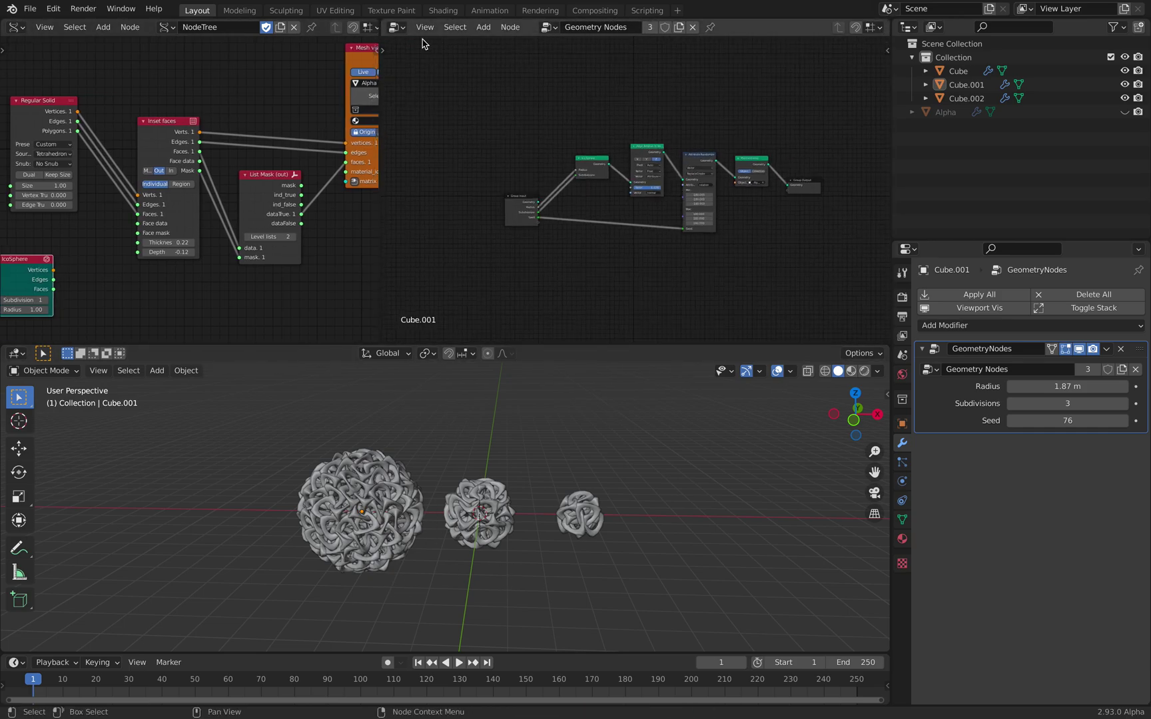
left_click(397, 27)
left_click(433, 111)
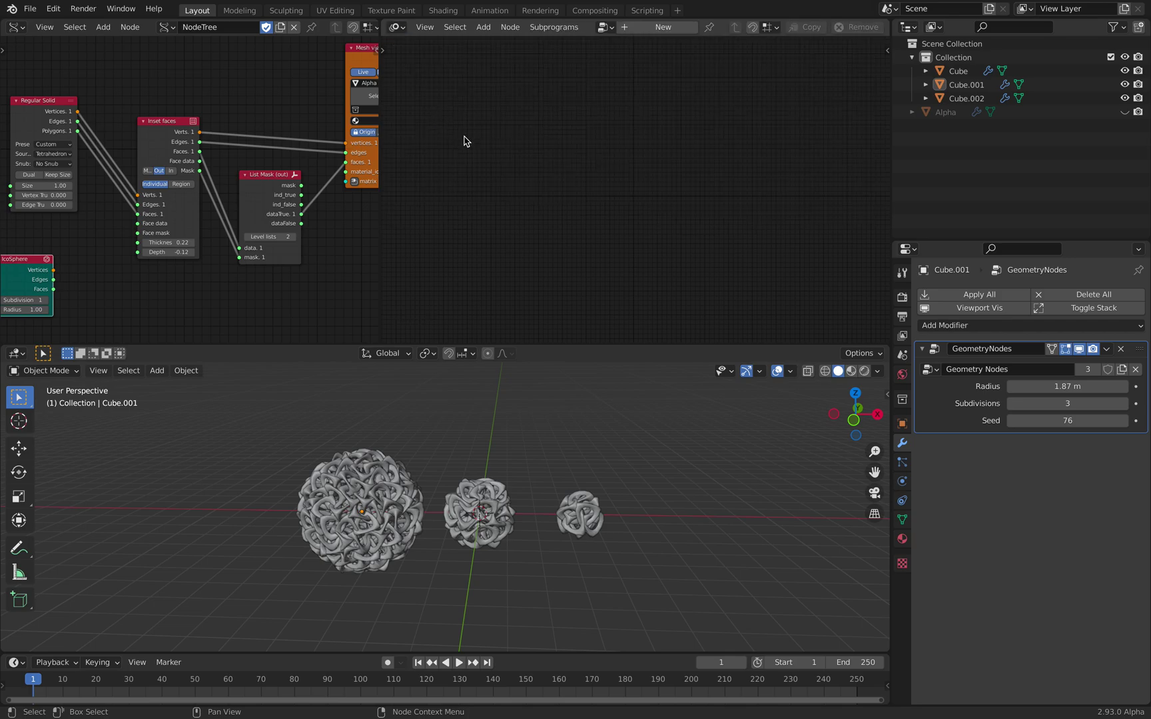
left_click(664, 27)
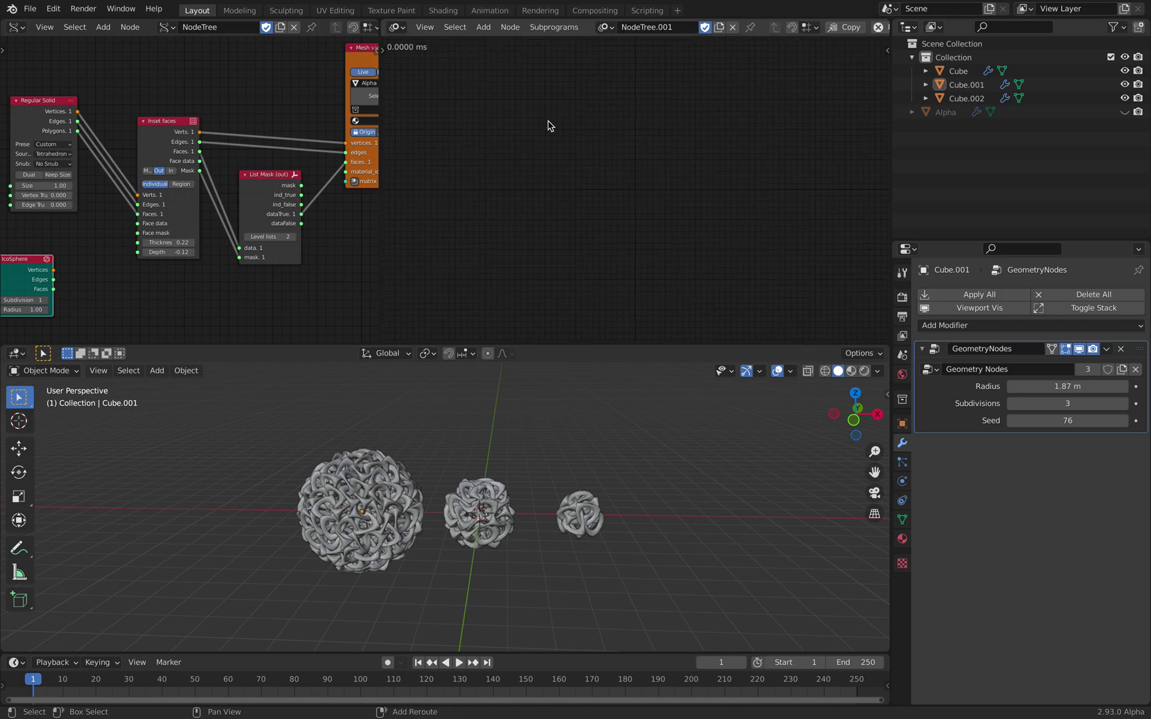
key("ctrl+a")
type("ico")
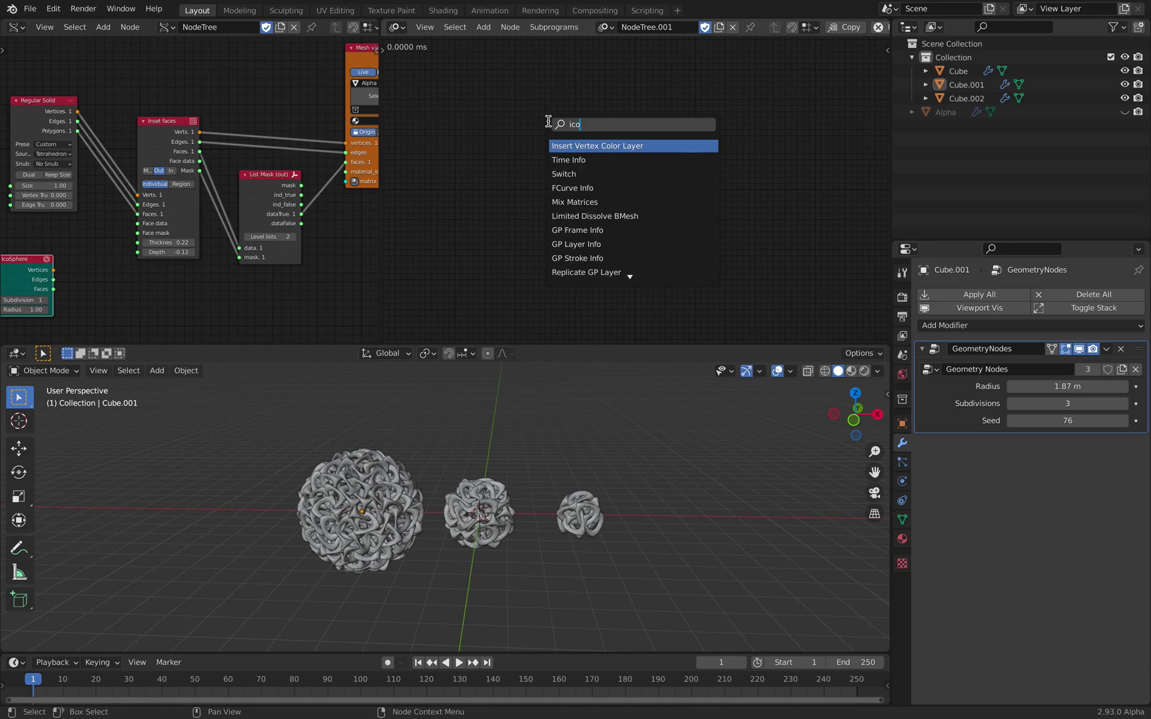
left_click(493, 104)
Add a Distribute Matrices node in Spiral mode to the new Animation Nodes tree.
key("shift+a")
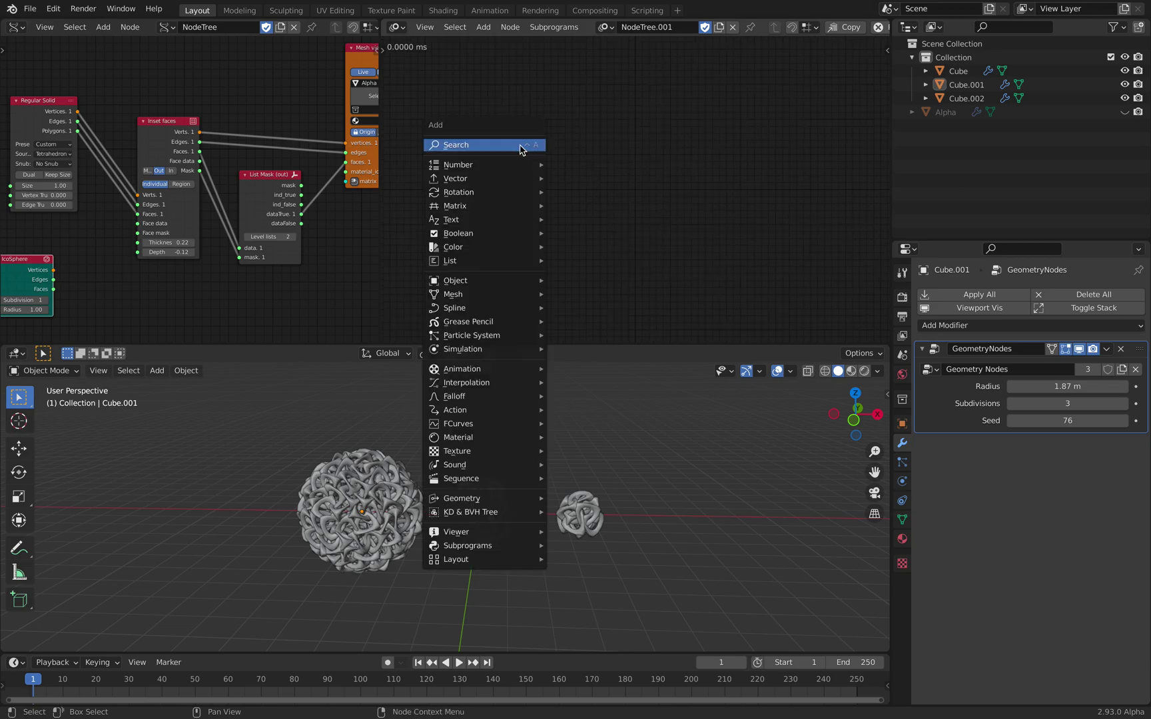
left_click(522, 146)
type("dis")
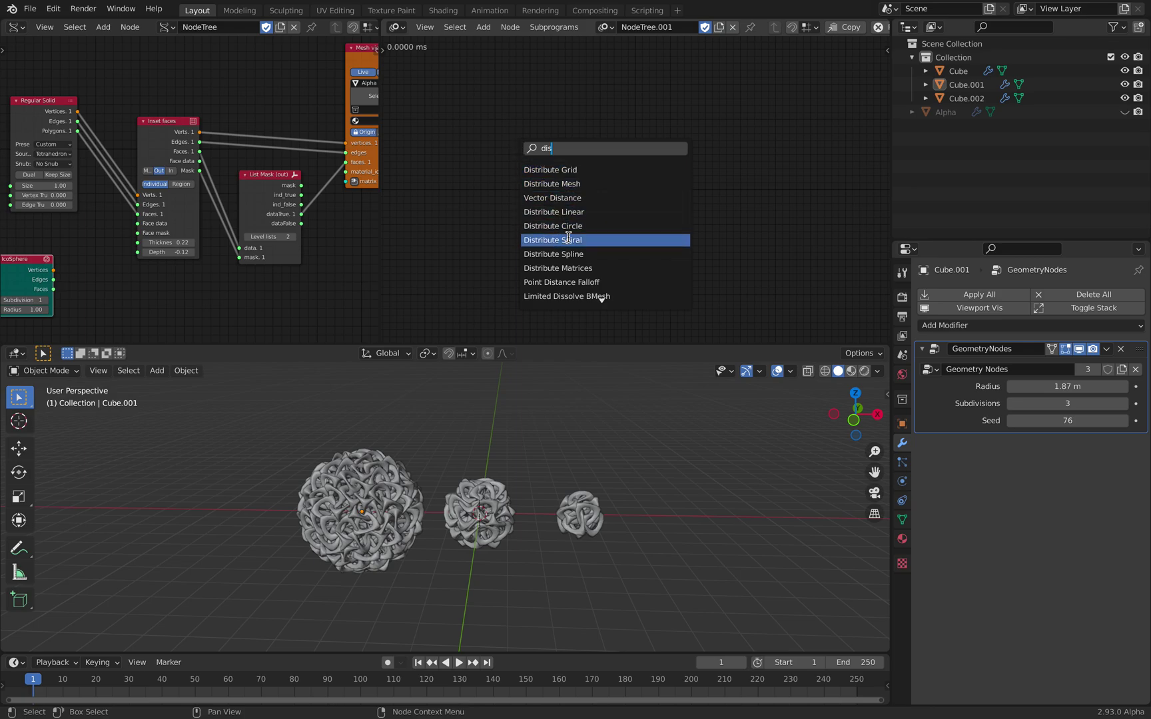
left_click(567, 239)
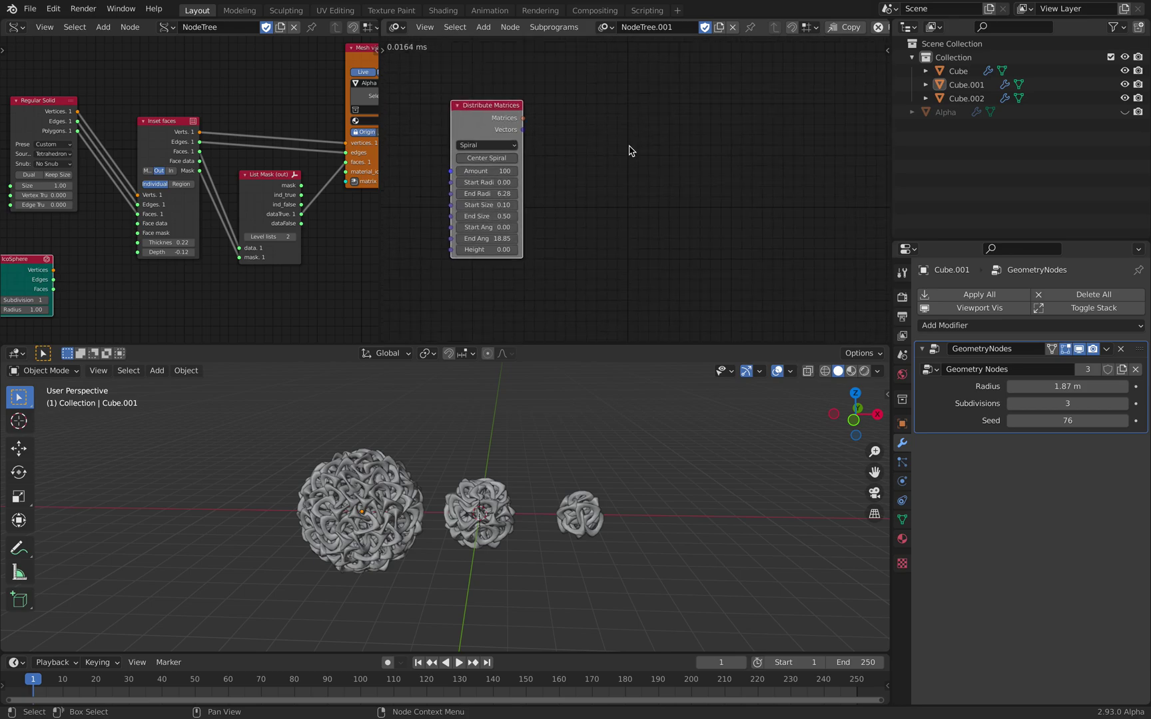
left_click_drag(524, 130, 586, 133)
middle_click_drag(609, 112, 615, 119)
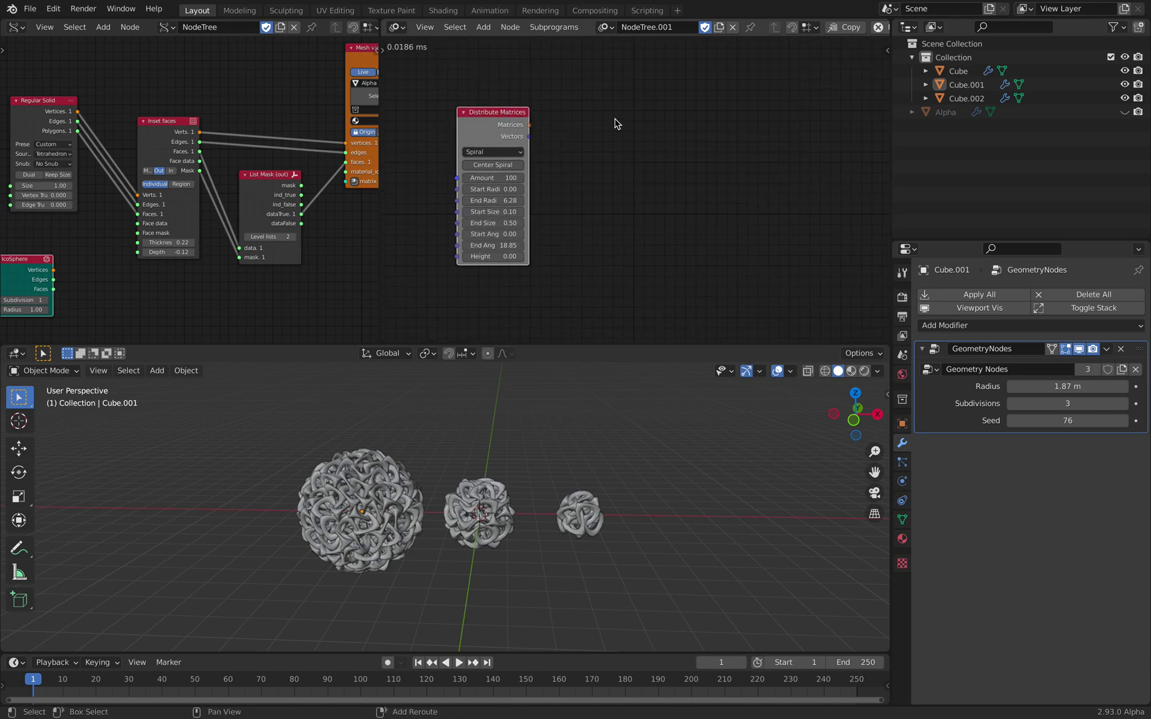
Close the Sverchok editor to give the Animation Nodes tree full width, and show the Distribute Matrices node's properties in the sidebar.
key("ctrl+a")
left_click(857, 84)
left_click(887, 51)
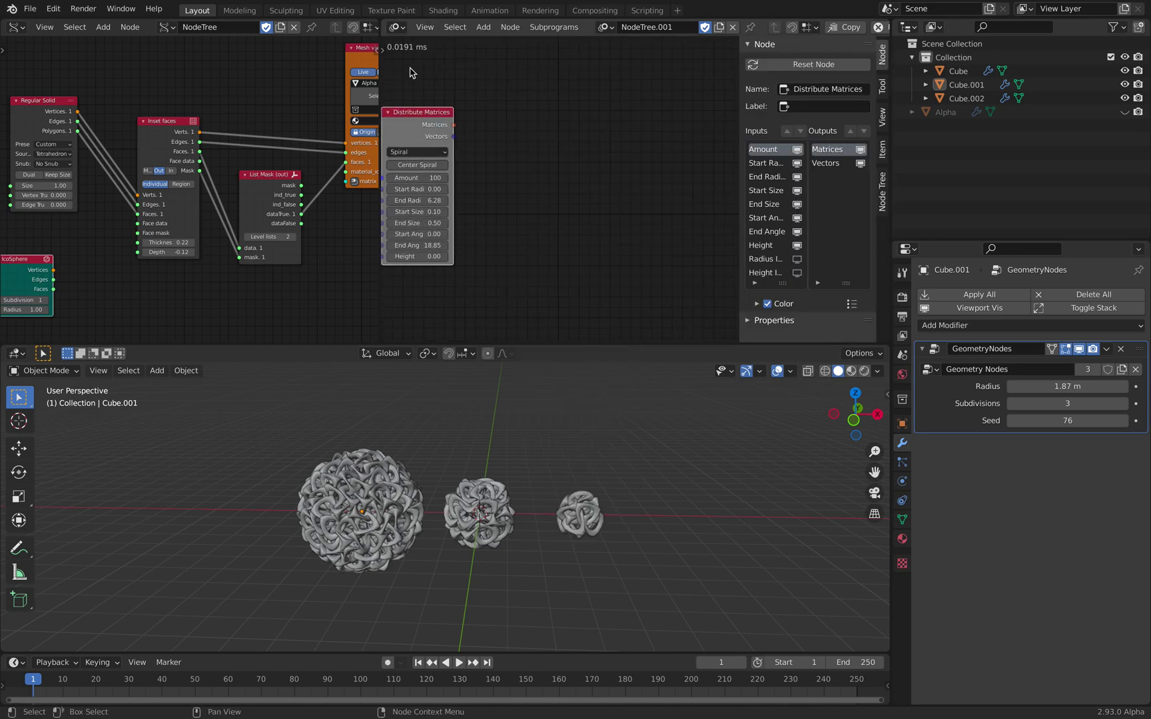
left_click_drag(380, 20, 372, 102)
scroll(353, 119, "up", 1)
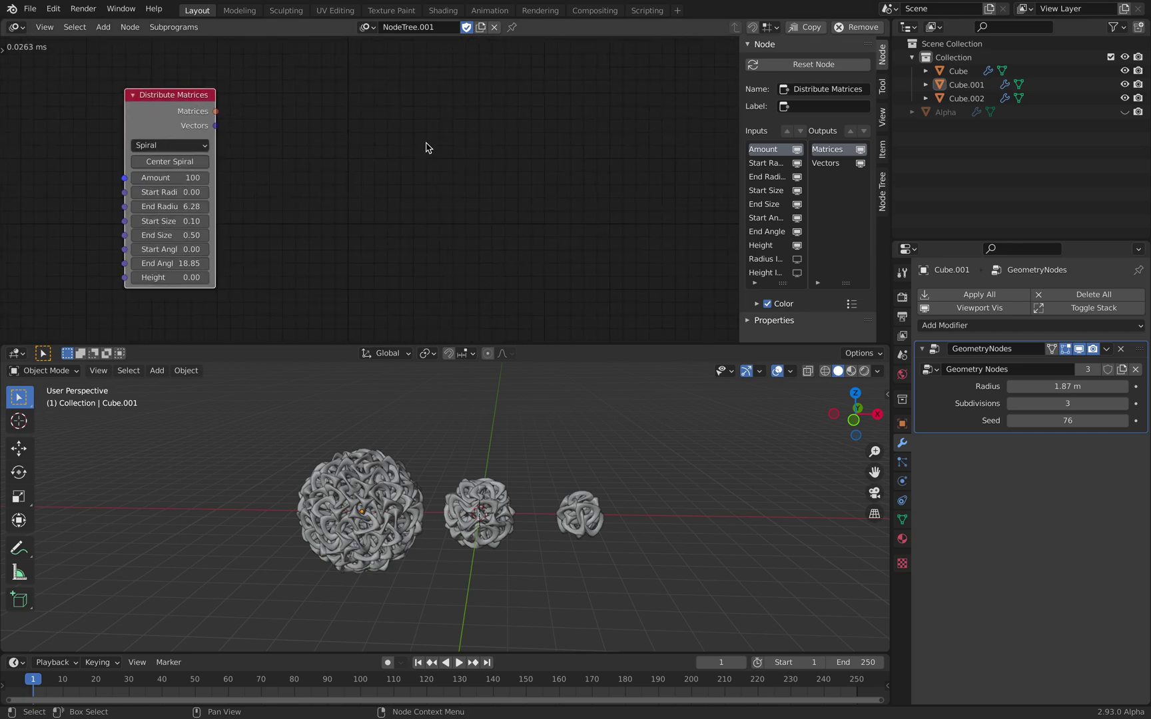
left_click(772, 321)
scroll(799, 307, "down", 5)
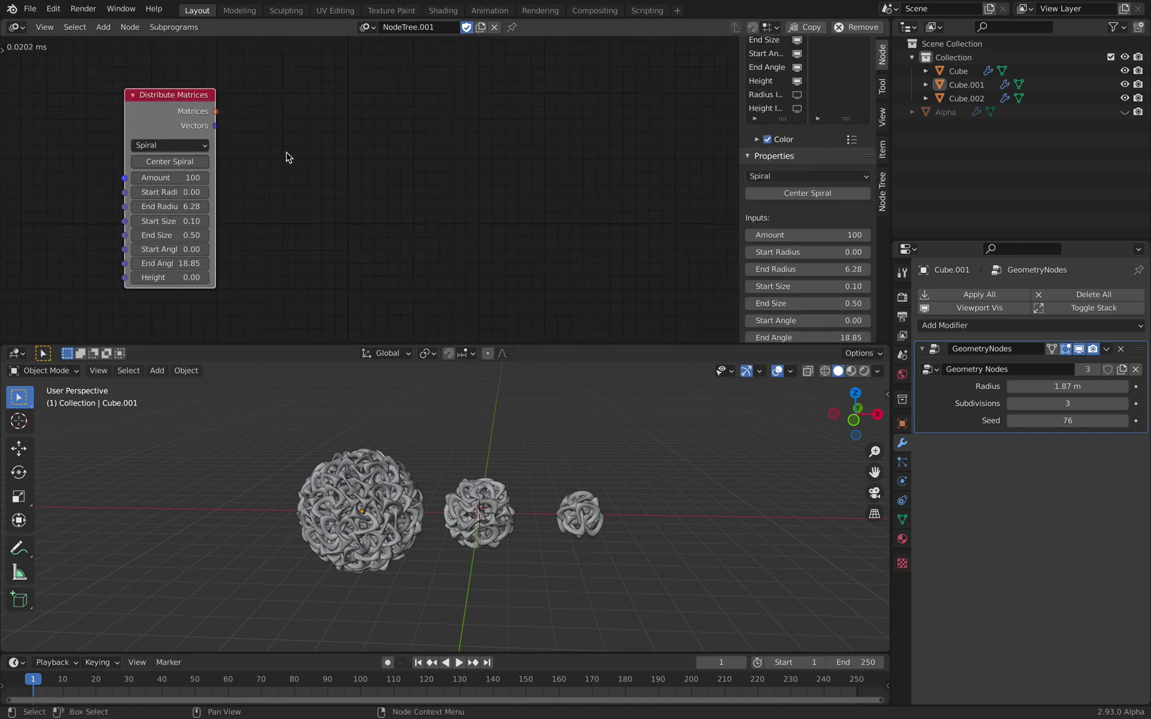
Add an Object Transforms Output node beside Distribute Matrices and enable its X, Y and Z location.
key("shift+a")
left_click(400, 113)
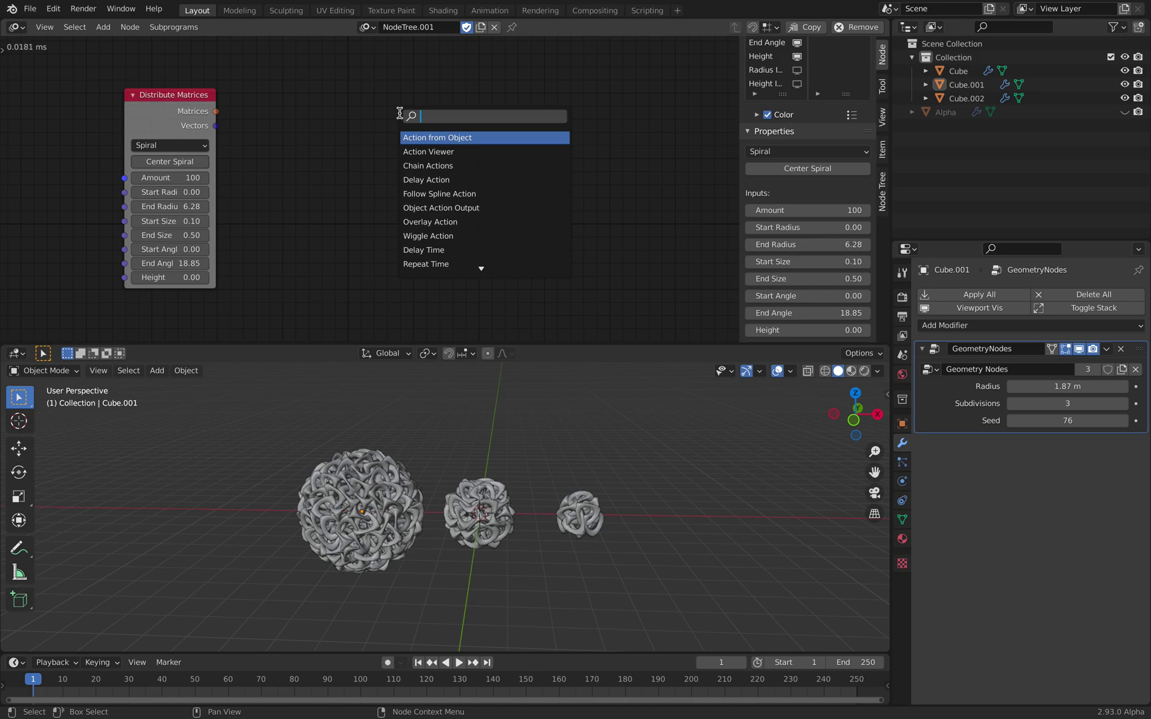
type("object tr")
key("Down")
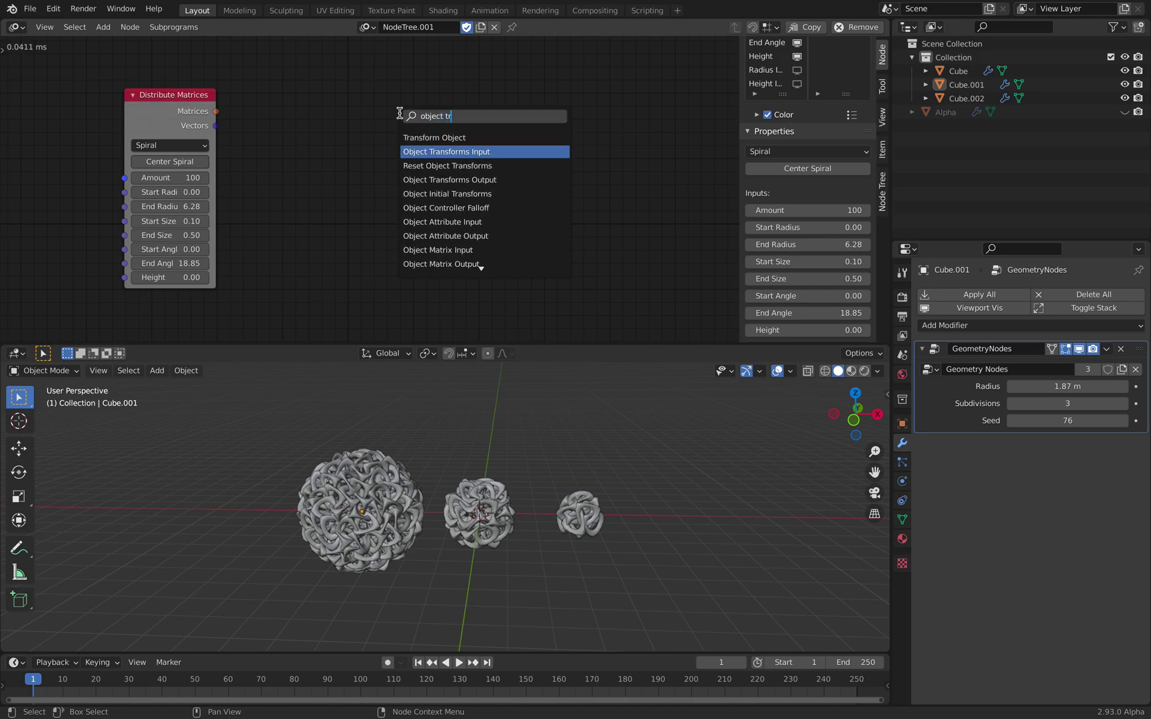
key("Down")
key("Return")
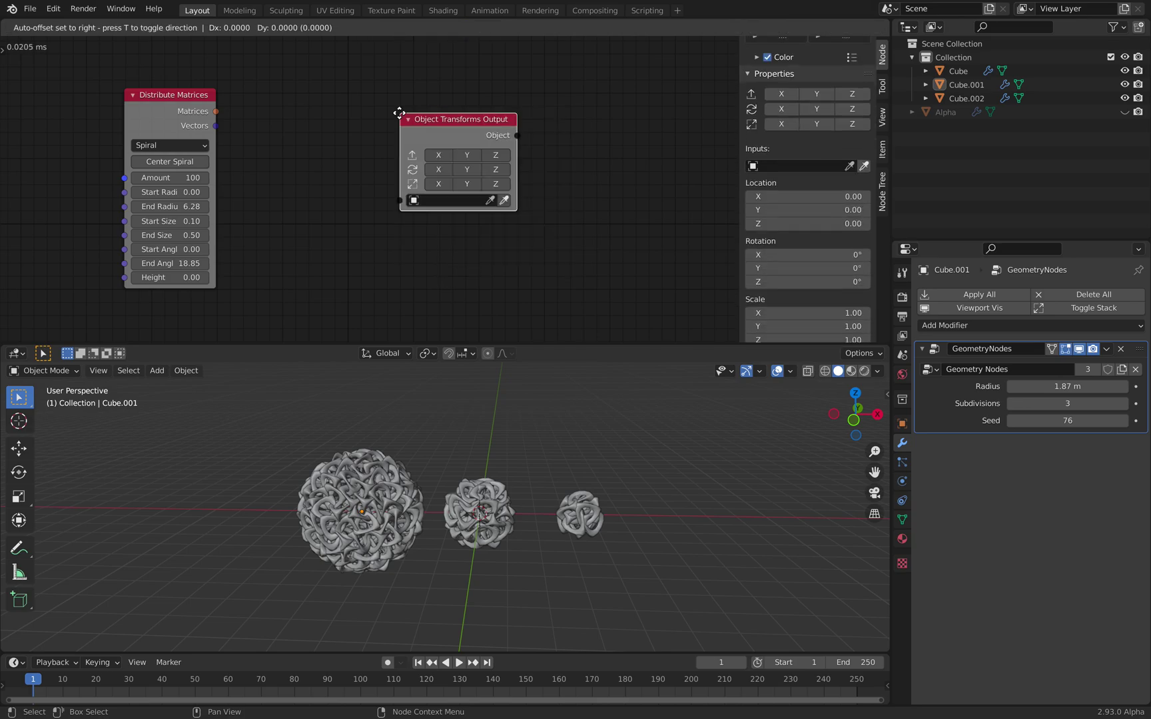
left_click(455, 122)
left_click_drag(489, 162, 560, 125)
Add an Object Instancer node between the Distribute Matrices and Object Transforms Output nodes.
left_click_drag(487, 241, 365, 187)
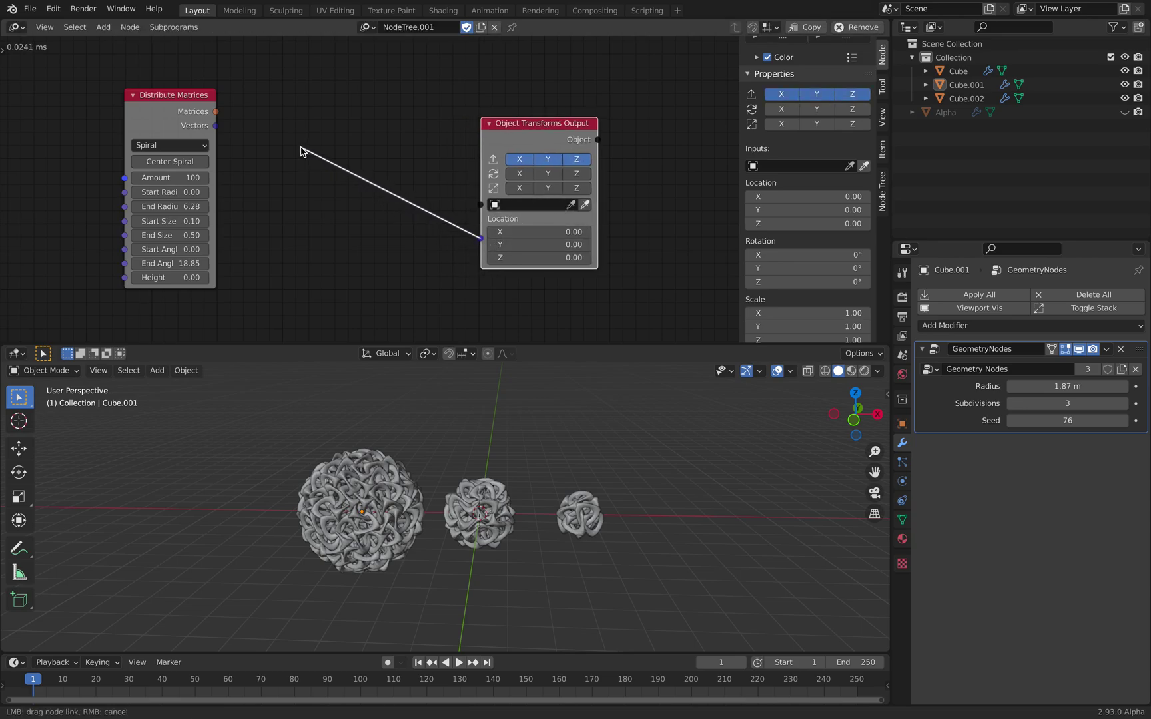
mouse_move(301, 151)
left_mouse_down()
mouse_move(282, 149)
mouse_move(336, 167)
mouse_move(303, 156)
left_mouse_up()
key("shift+a")
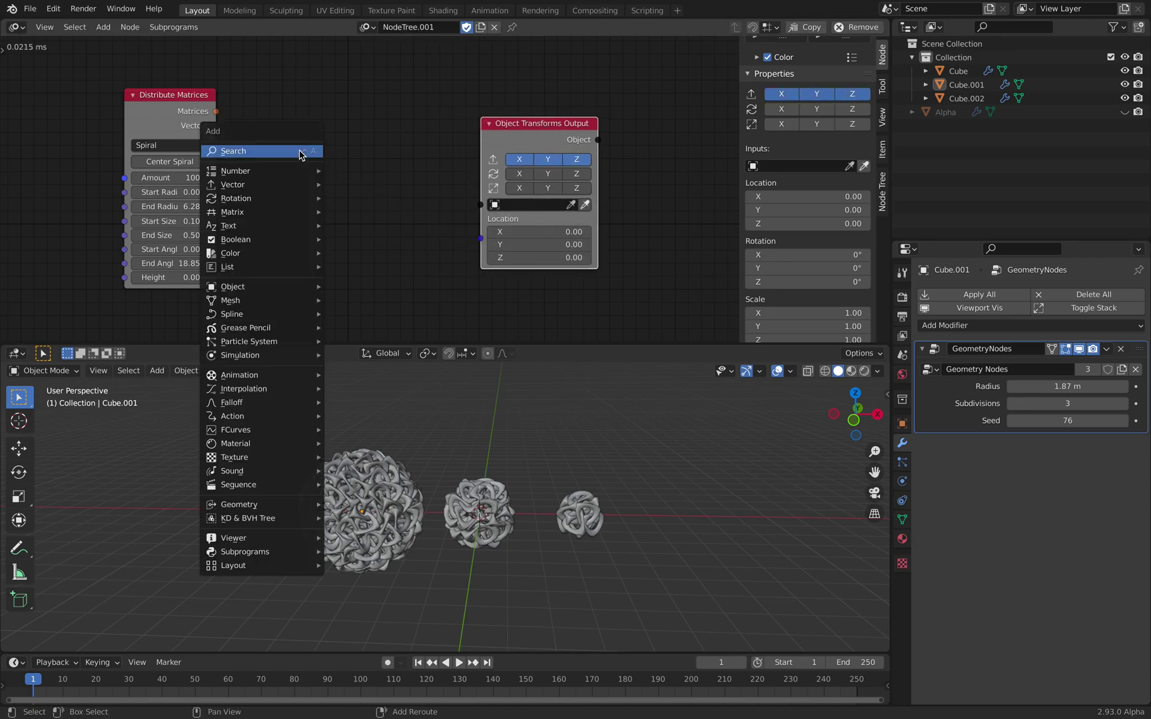
type("object inst")
key("Return")
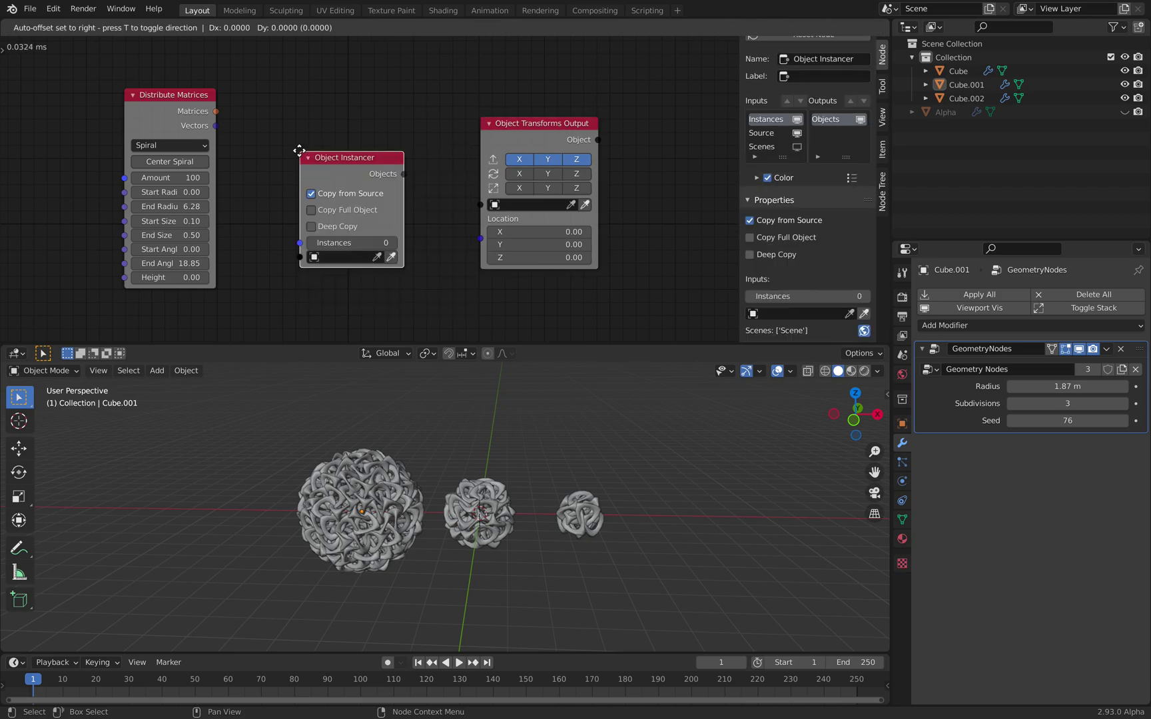
left_click(296, 91)
Switch the node tree's auto execution from Always to Tree Changed, Frame Changed and Property Changed, and save the file.
left_click(883, 190)
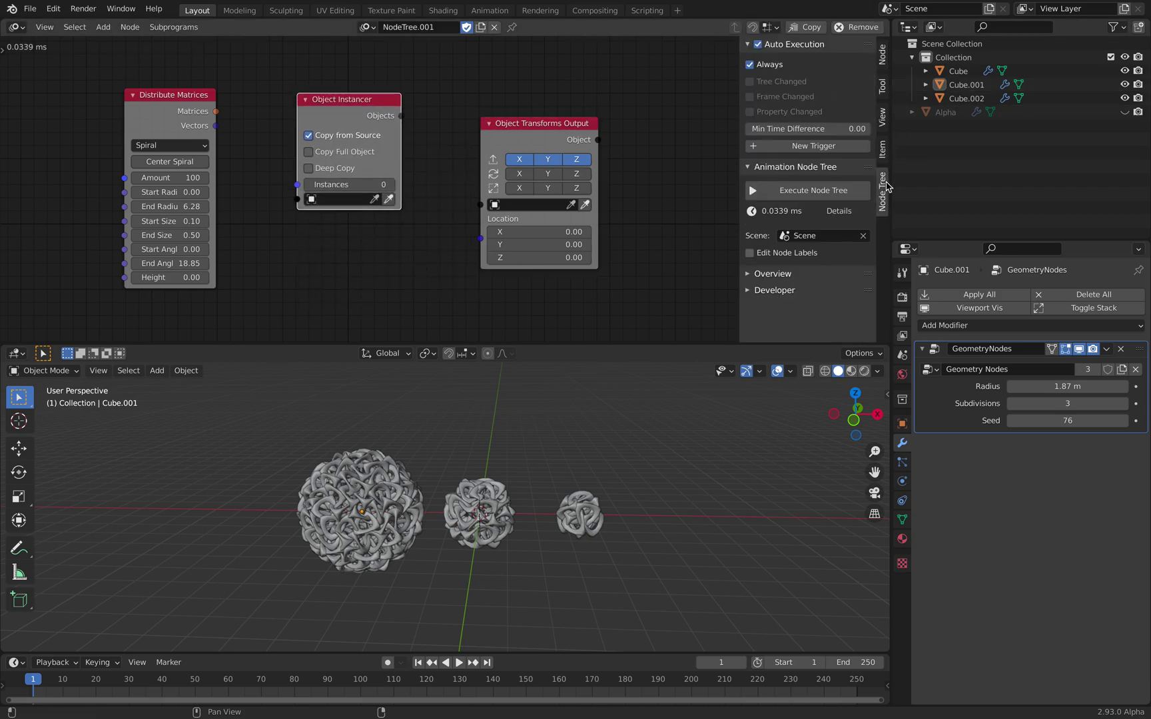
left_click(763, 66)
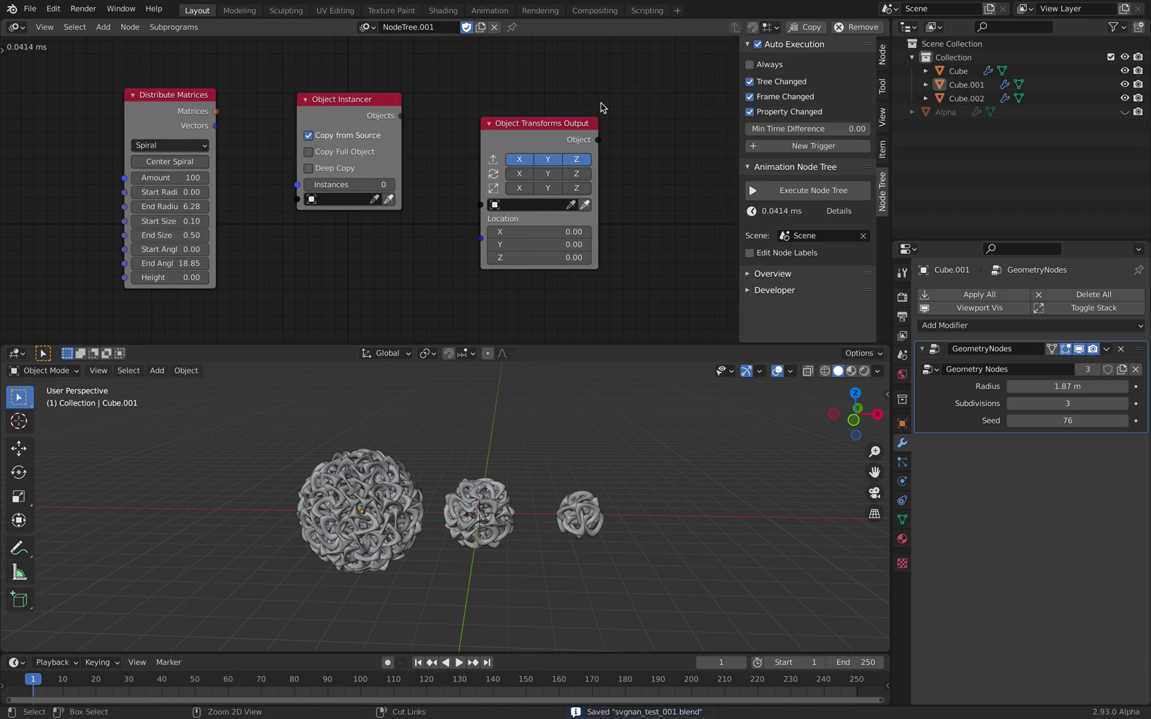
Shift Object Transforms Output away from the Object Instancer and pick the smallest sphere, Cube.002, as the instancer's source object.
left_click_drag(530, 142, 550, 137)
left_click(388, 200)
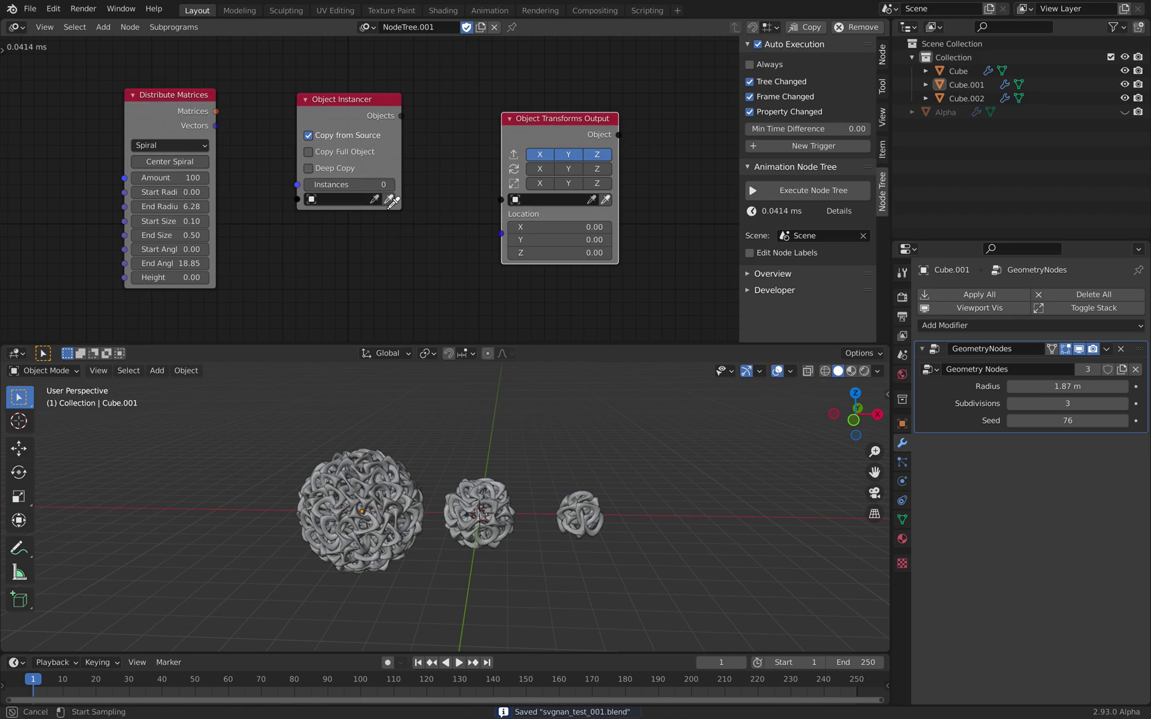
left_click(588, 500)
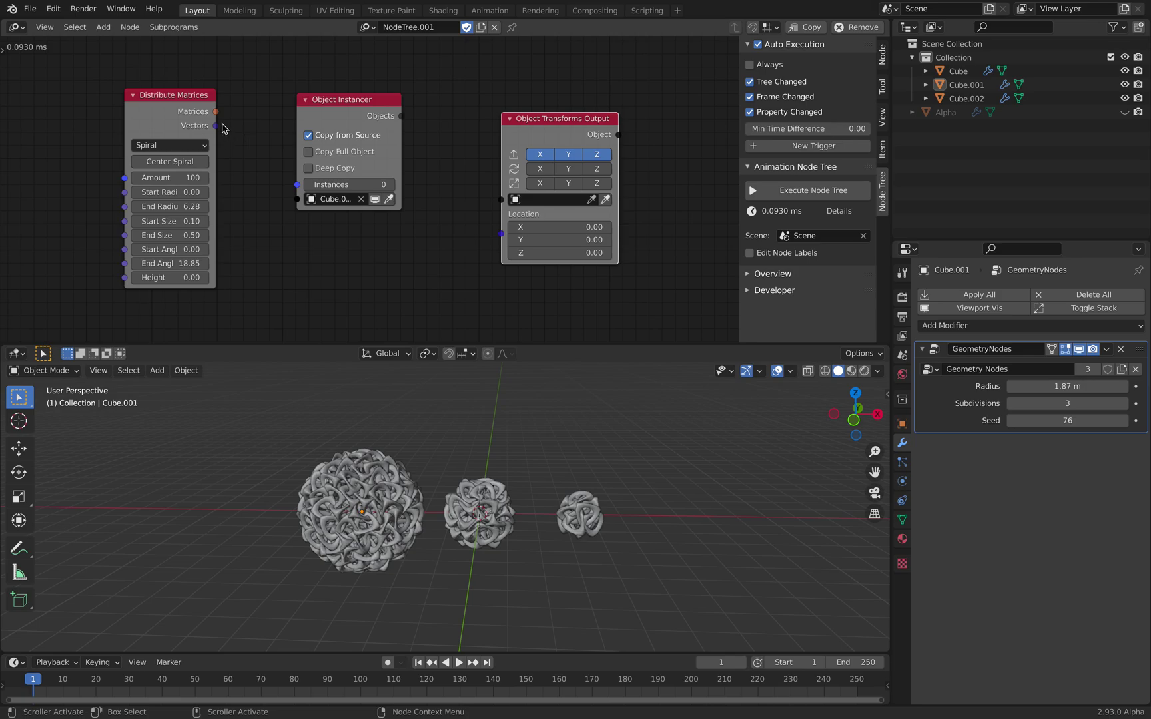
Link the spiral's Vectors to the instancer's Instances and the output node's Locations, link the instancer's Objects to the output node, and save.
left_click_drag(217, 126, 264, 148)
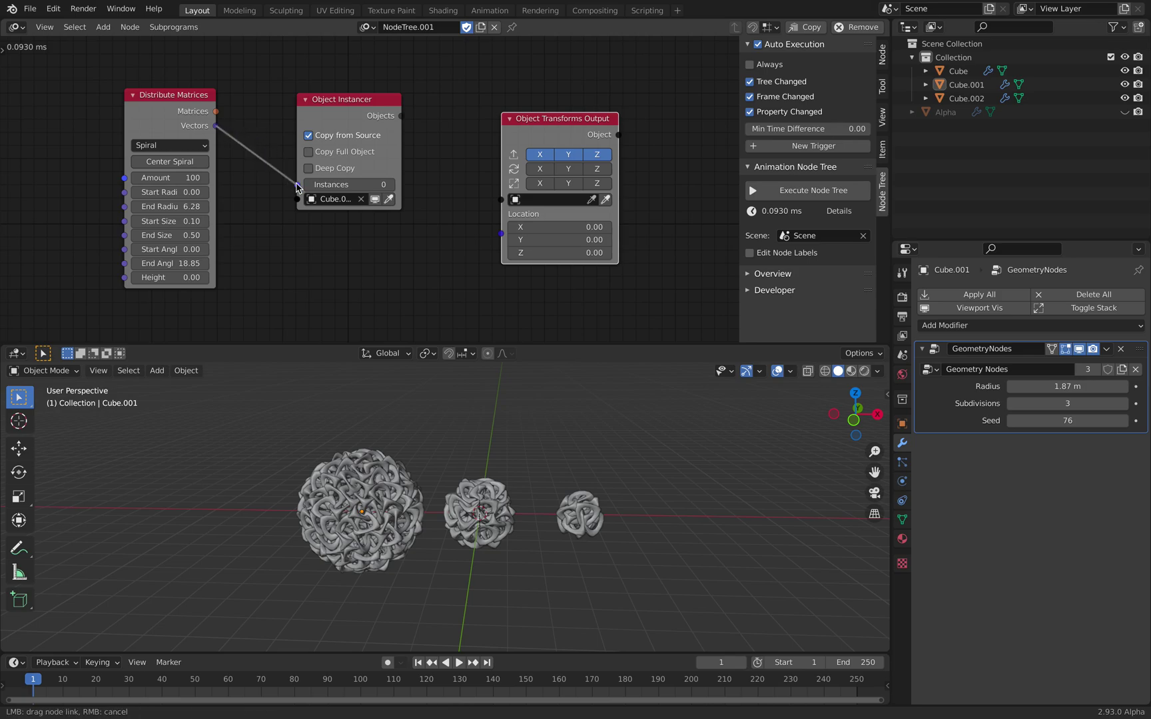
left_click_drag(297, 186, 296, 186)
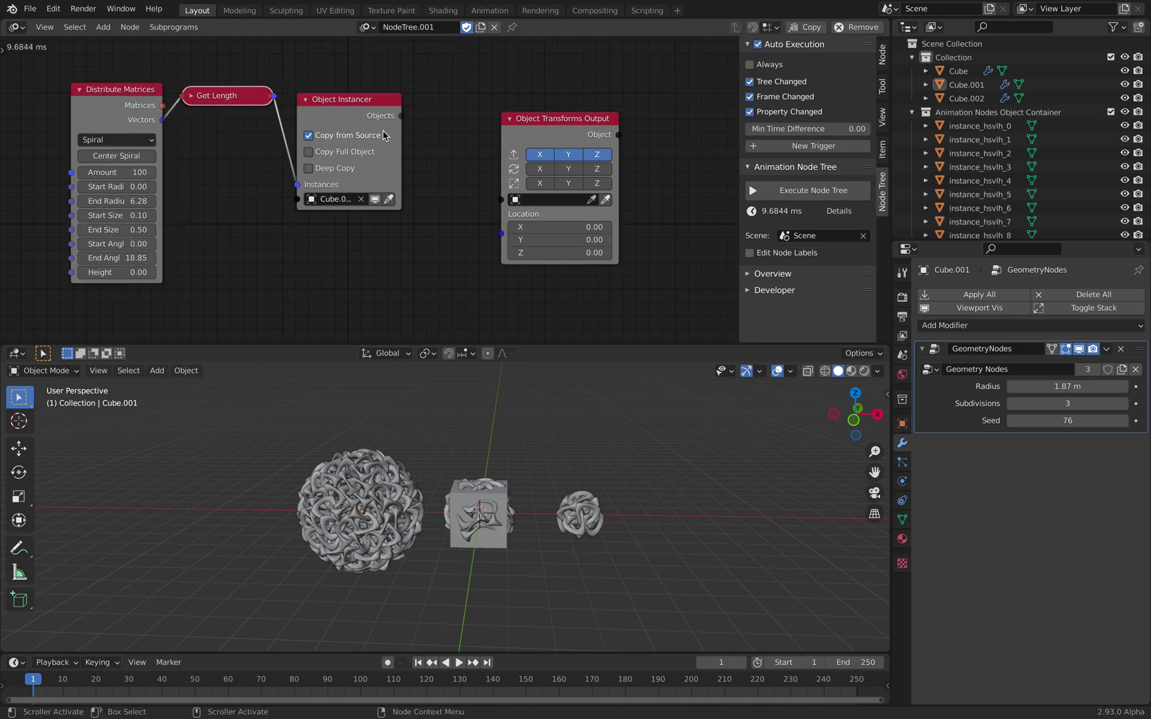
left_click_drag(401, 116, 437, 123)
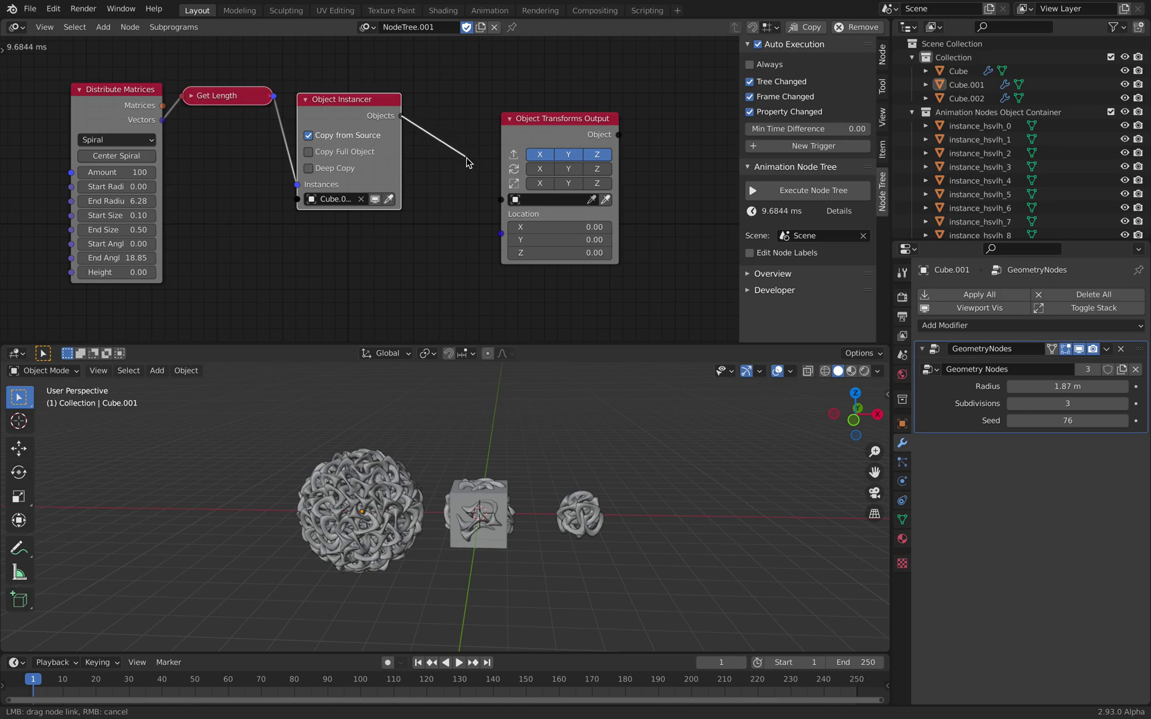
left_click_drag(496, 203, 162, 119)
middle_click_drag(473, 500, 481, 509)
middle_click_drag(517, 455, 381, 458)
key("ctrl+s")
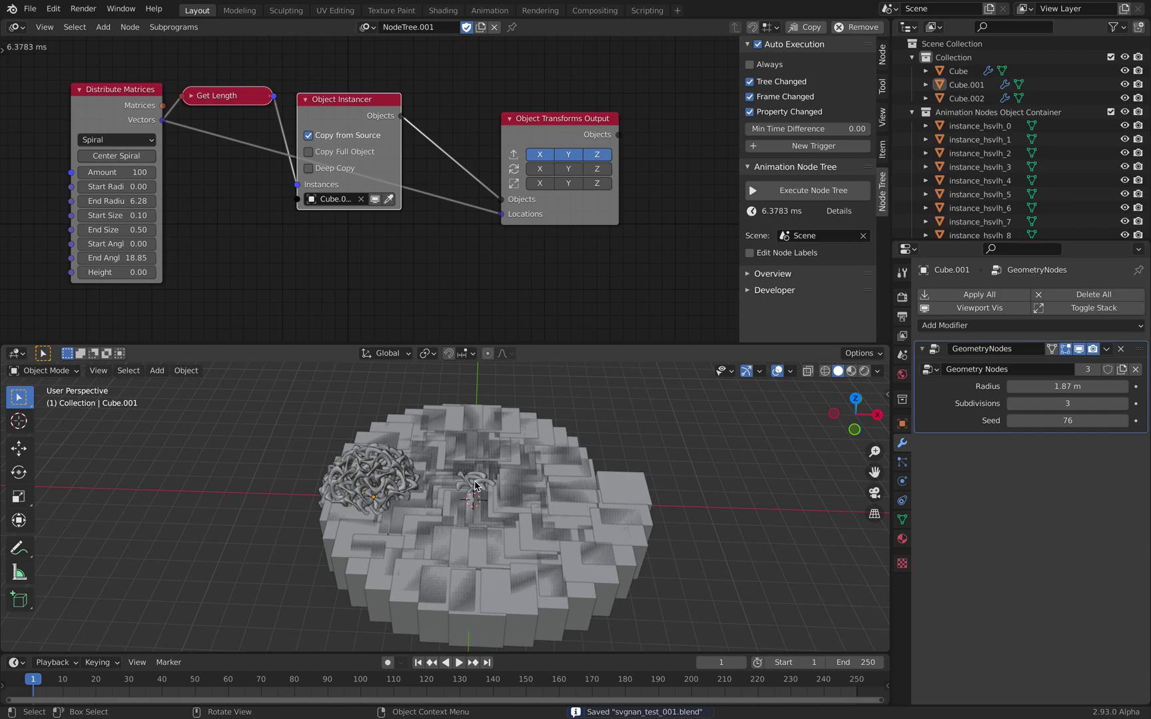
Enable Copy Full Object and Deep Copy on the Object Instancer node.
left_click(326, 153)
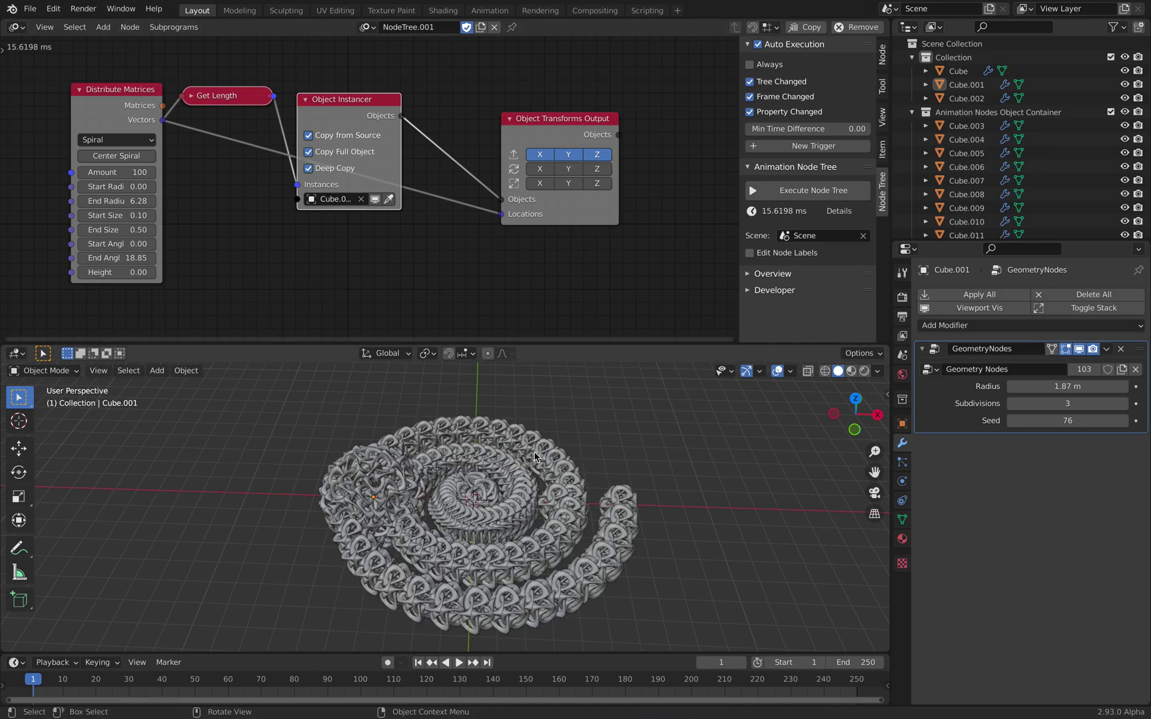
middle_click_drag(399, 466, 374, 448)
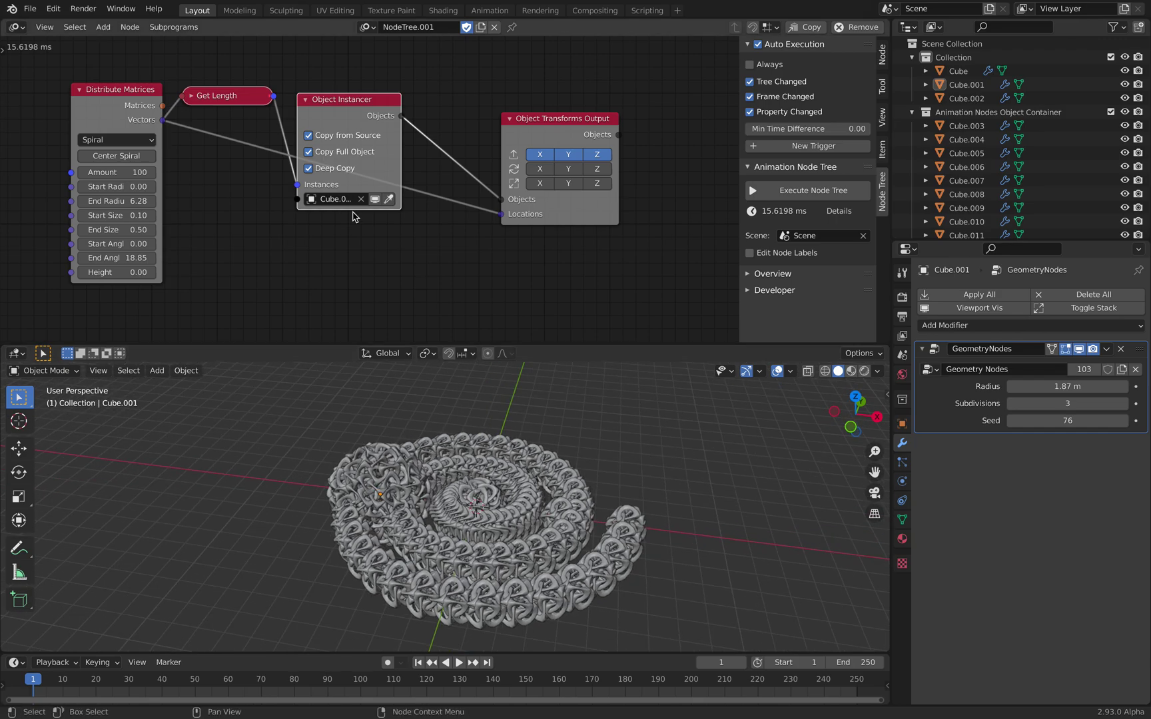
Set the spiral's Amount to 10, then raise it to 36.
left_click(120, 156)
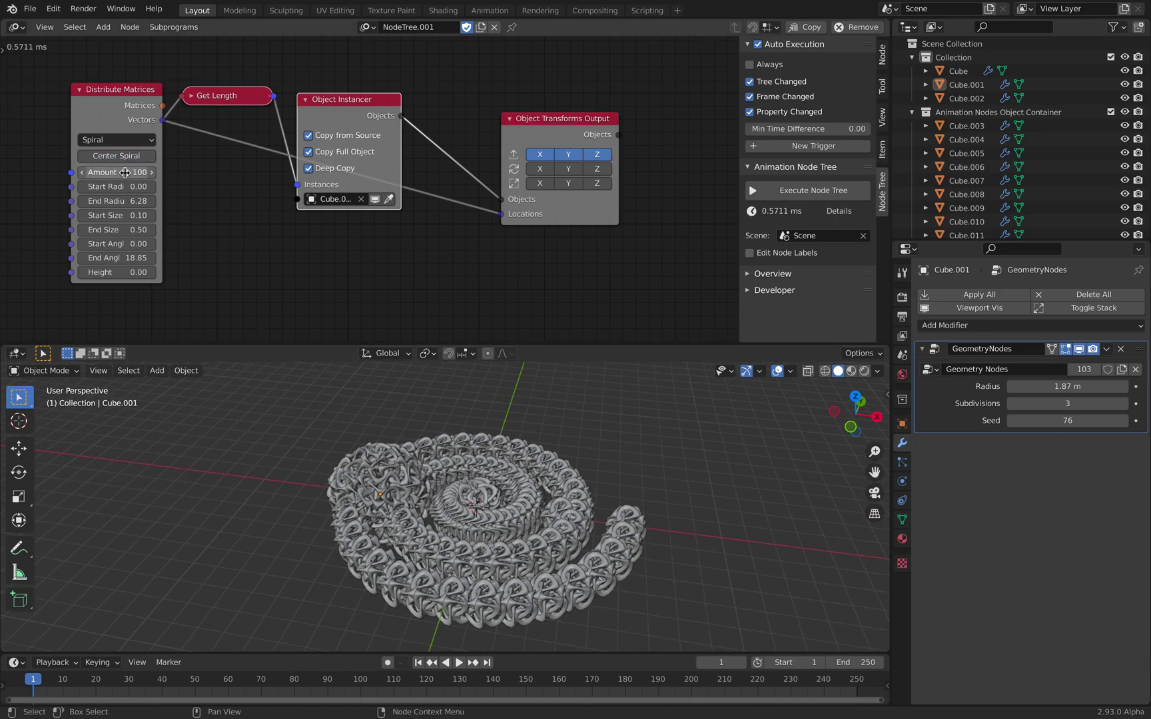
type("10")
key("Return")
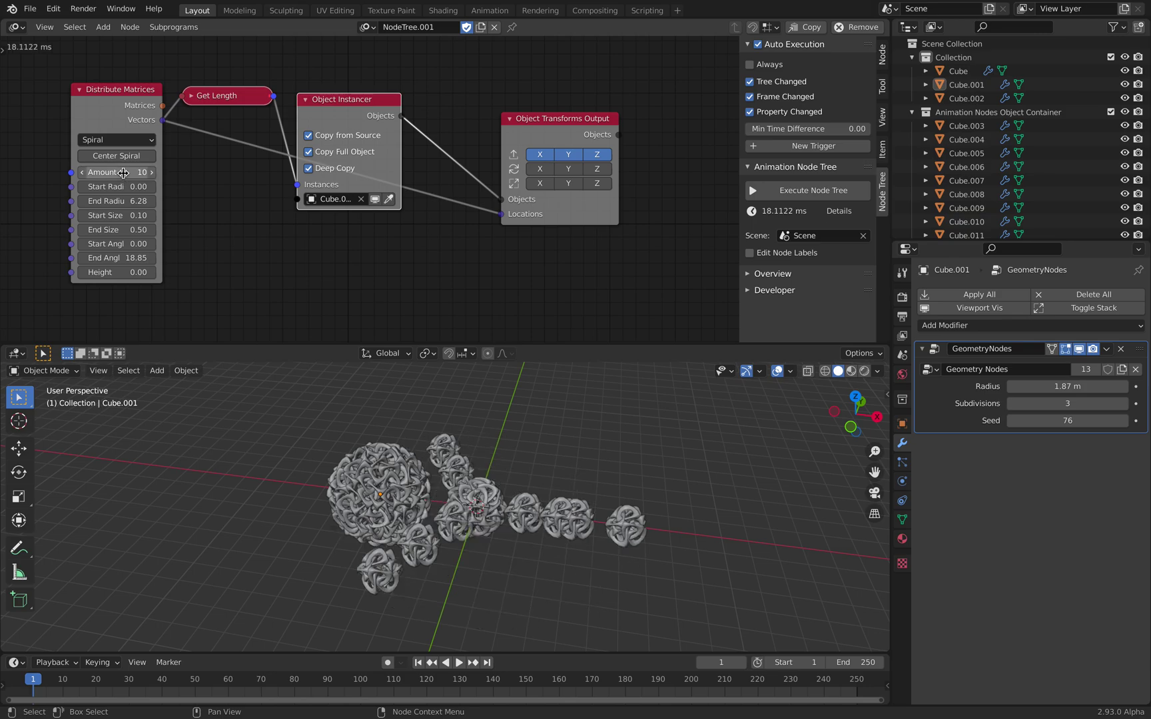
middle_click_drag(280, 426, 283, 493)
left_click_drag(141, 172, 170, 172)
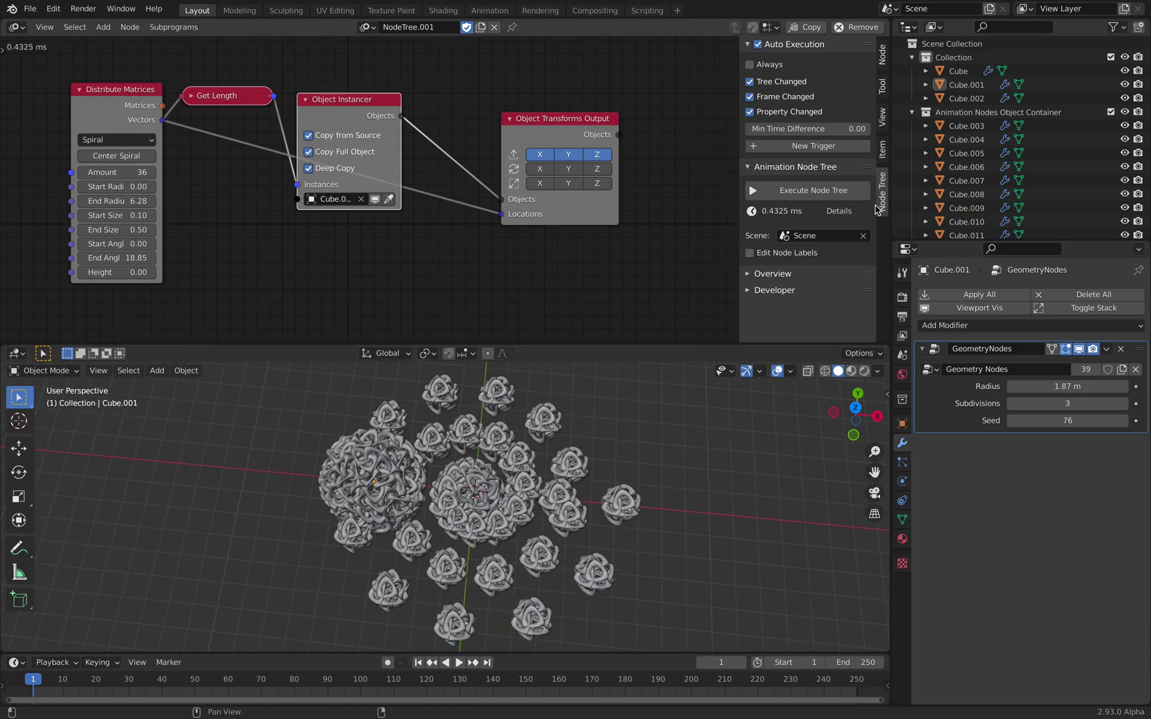
Hide the source Collection, collapse both collections in the outliner, and select the Animation Nodes Object Container.
left_click(1125, 58)
left_click(912, 58)
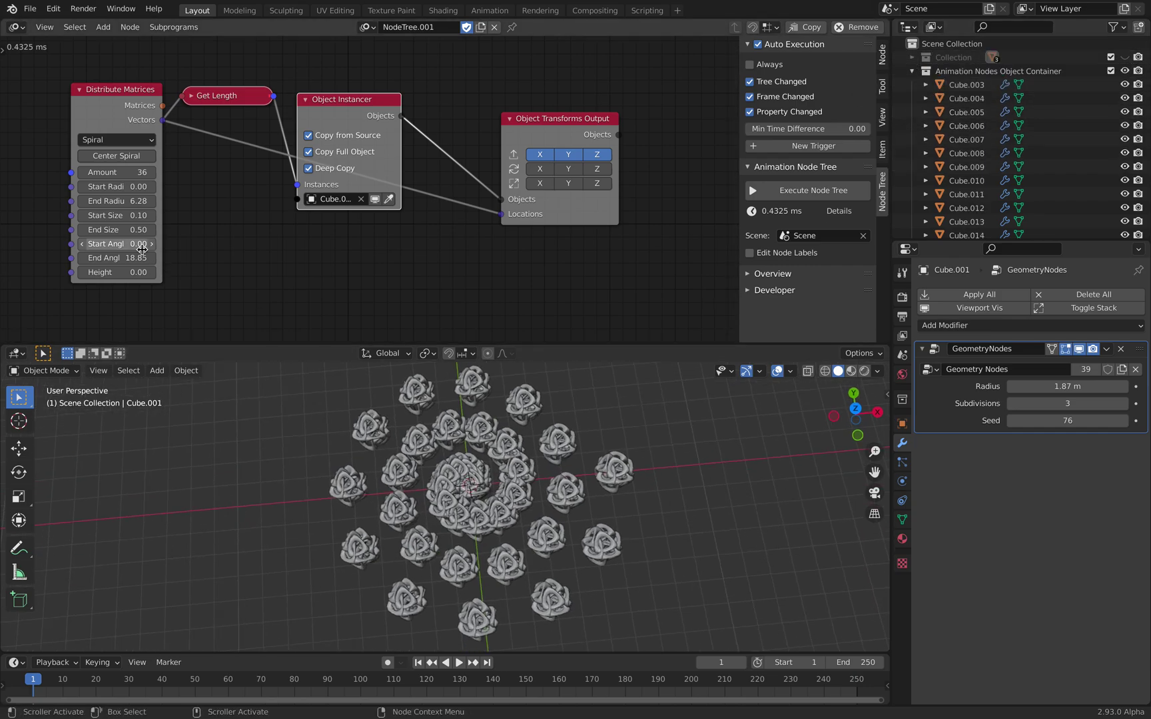
left_click(912, 71)
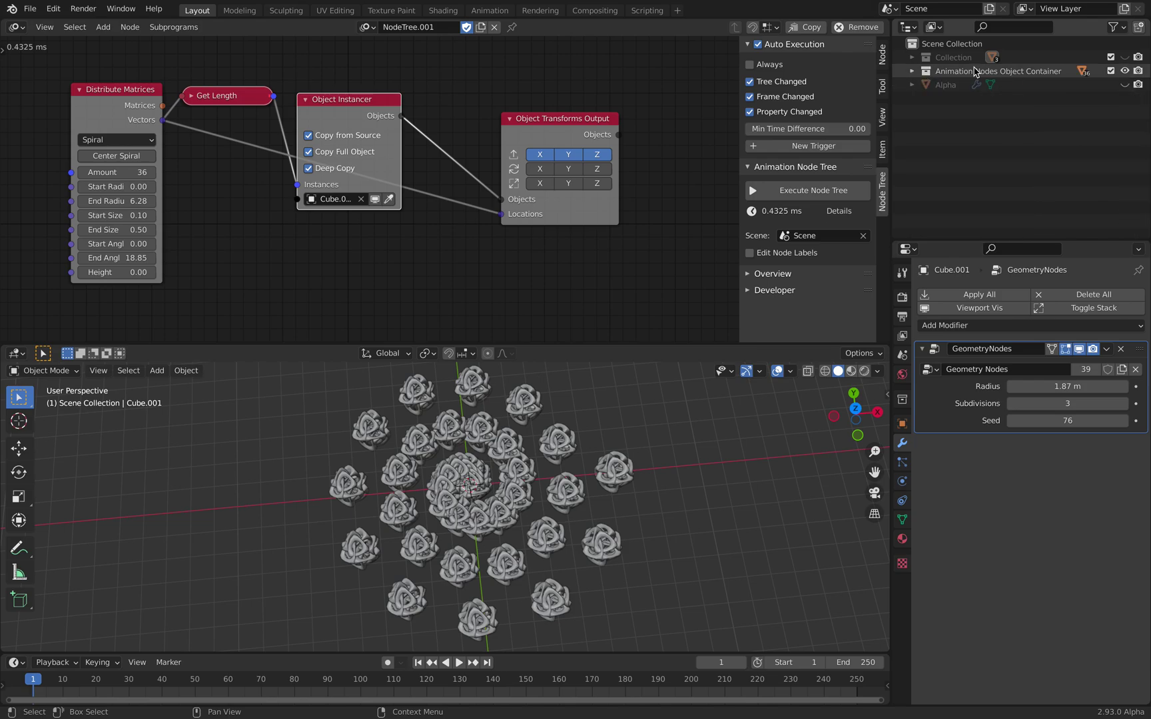
left_click(932, 71)
left_click(946, 85)
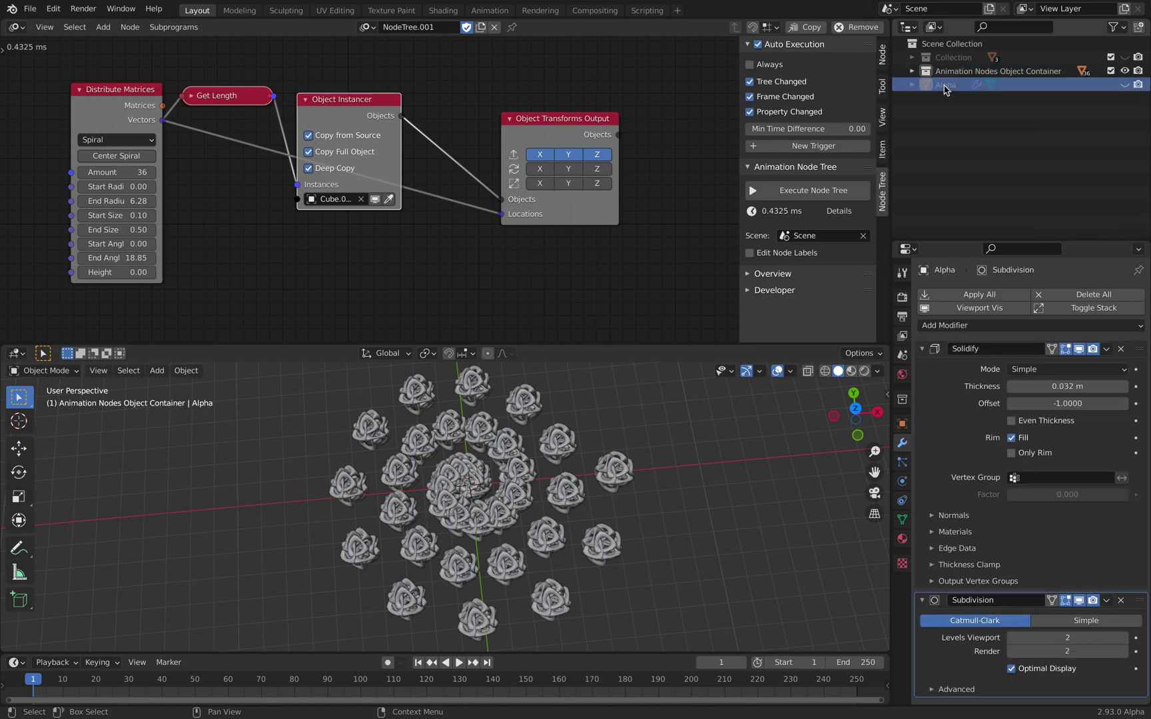
left_click(947, 58)
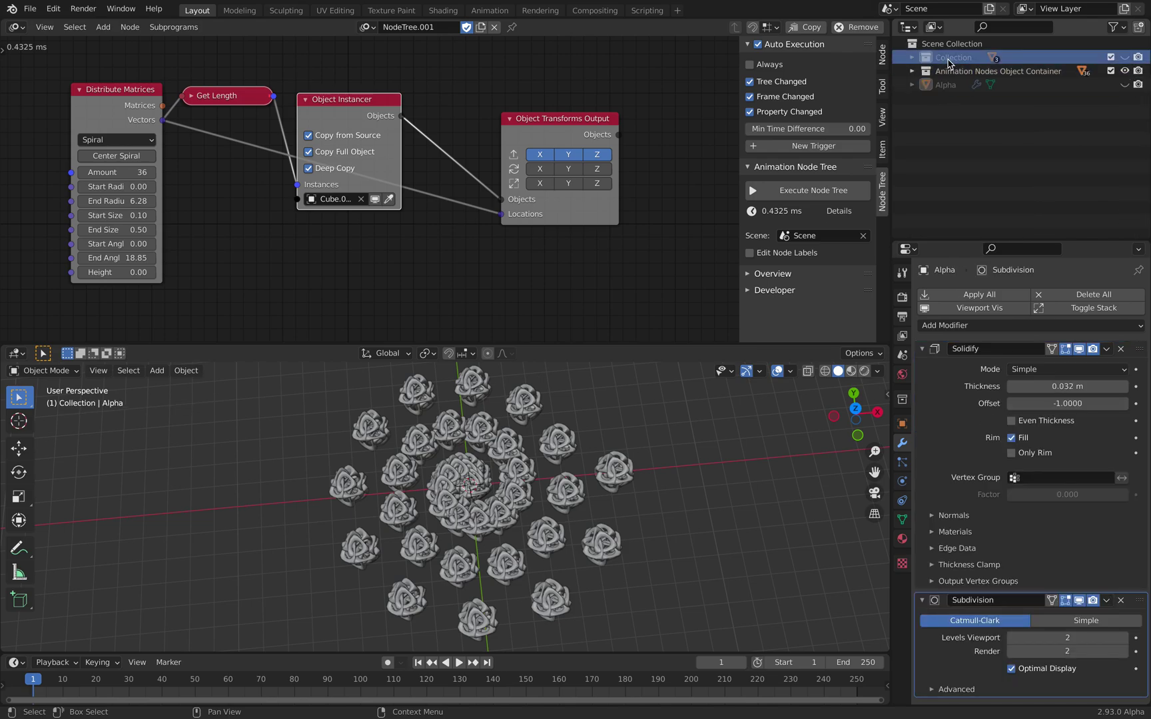
left_click(952, 71)
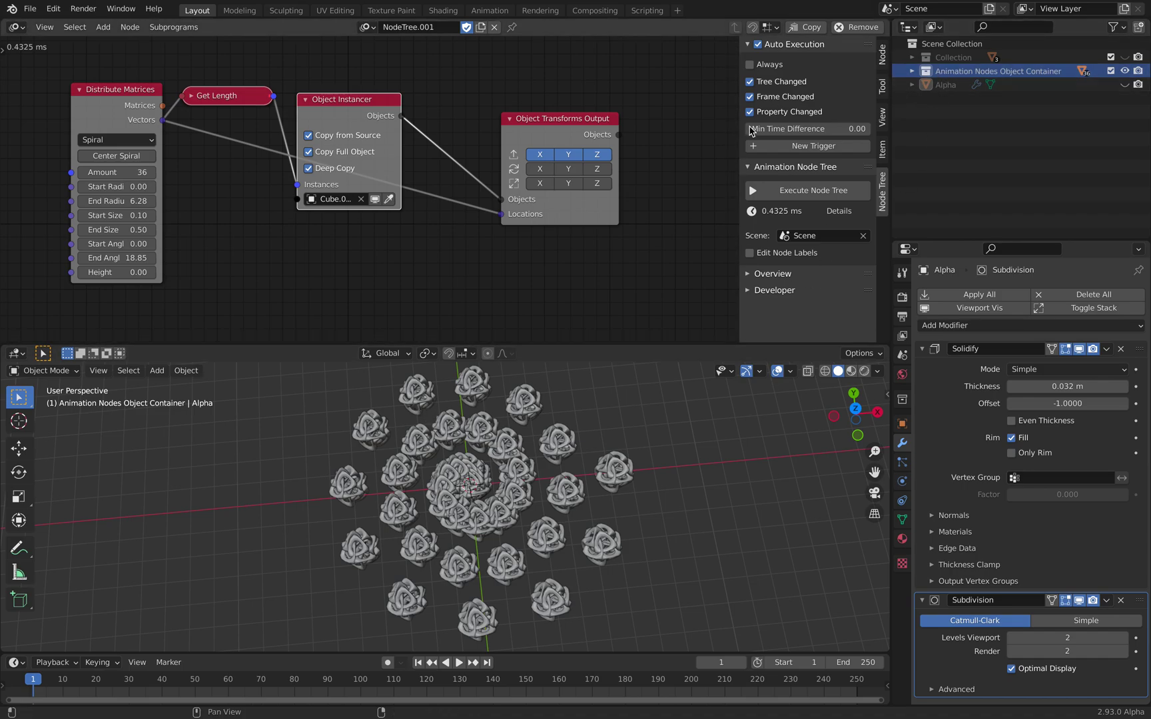
Set the spiral's Start Radius to 0.94 and End Radius to 7.91.
left_click_drag(134, 187, 154, 201)
scroll(346, 513, "down", 2)
middle_click_drag(346, 514, 370, 510)
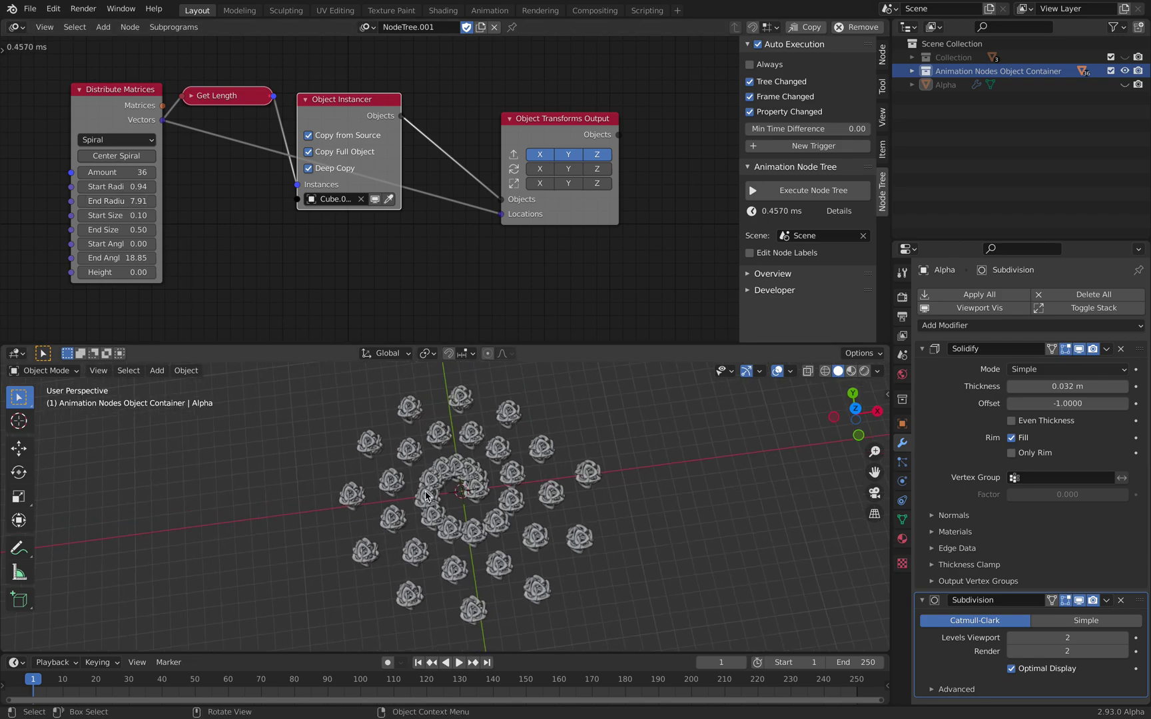
Try a different End Size on the spiral and undo the change.
left_click_drag(116, 230, 130, 230)
key("ctrl+z")
scroll(413, 440, "up", 2)
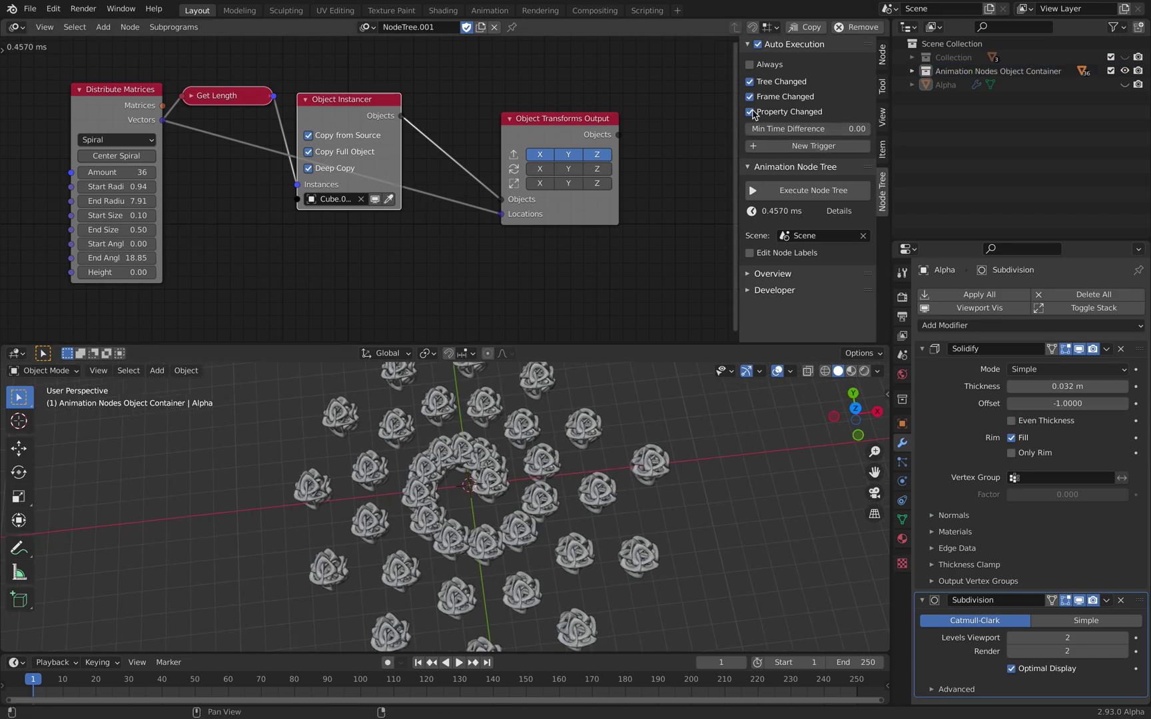
Hide the node editor's sidebar, move Object Transforms Output farther from the instancer, and enable its X, Y and Z rotation.
left_click_drag(737, 107, 893, 110)
left_click_drag(628, 186, 740, 179)
left_click_drag(683, 164, 740, 163)
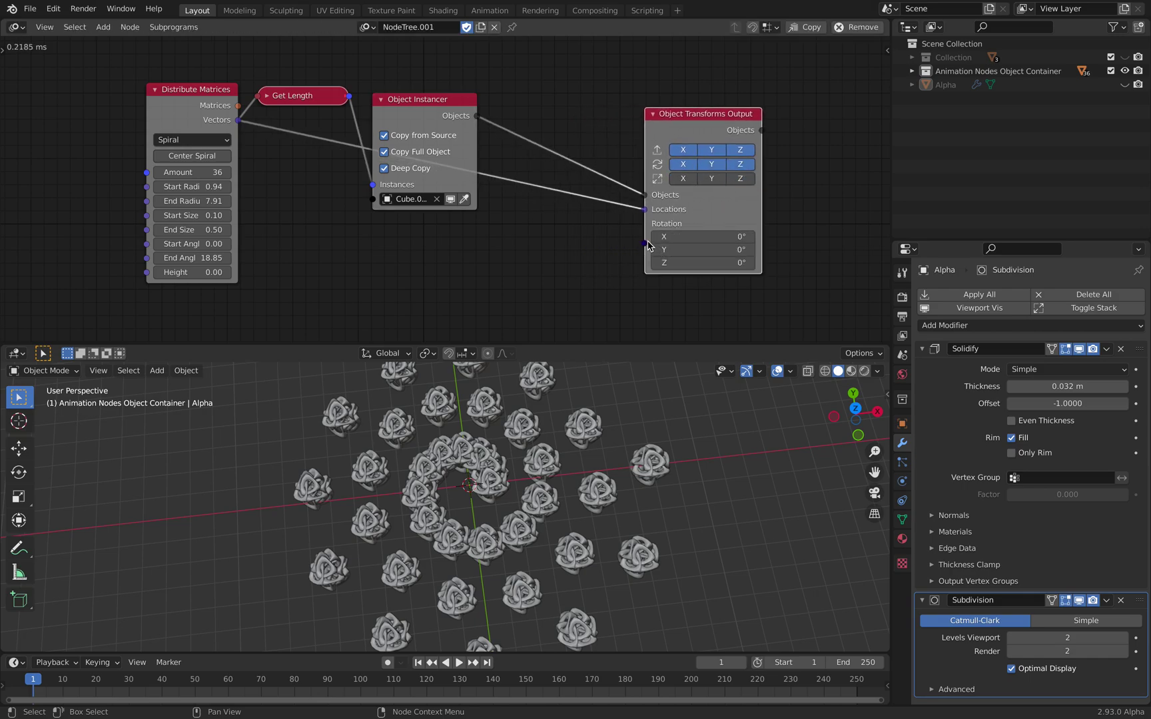
Try to link the spiral's Vectors to the Rotation input of Object Transforms Output, and remove the link.
left_click_drag(646, 243, 244, 126)
left_click_drag(644, 244, 303, 142)
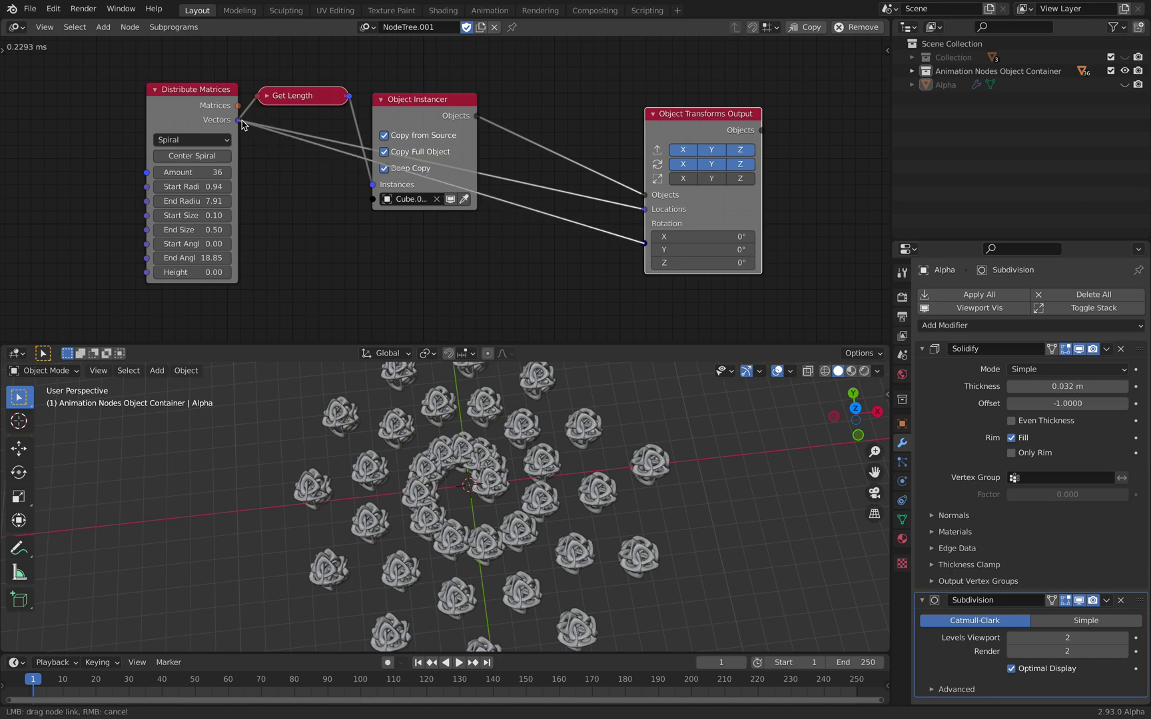
left_click_drag(242, 123, 413, 203)
Move the Object Instancer node up clear of the links, set the spiral's Amount to 48, and save the file.
left_click_drag(411, 110, 450, 58)
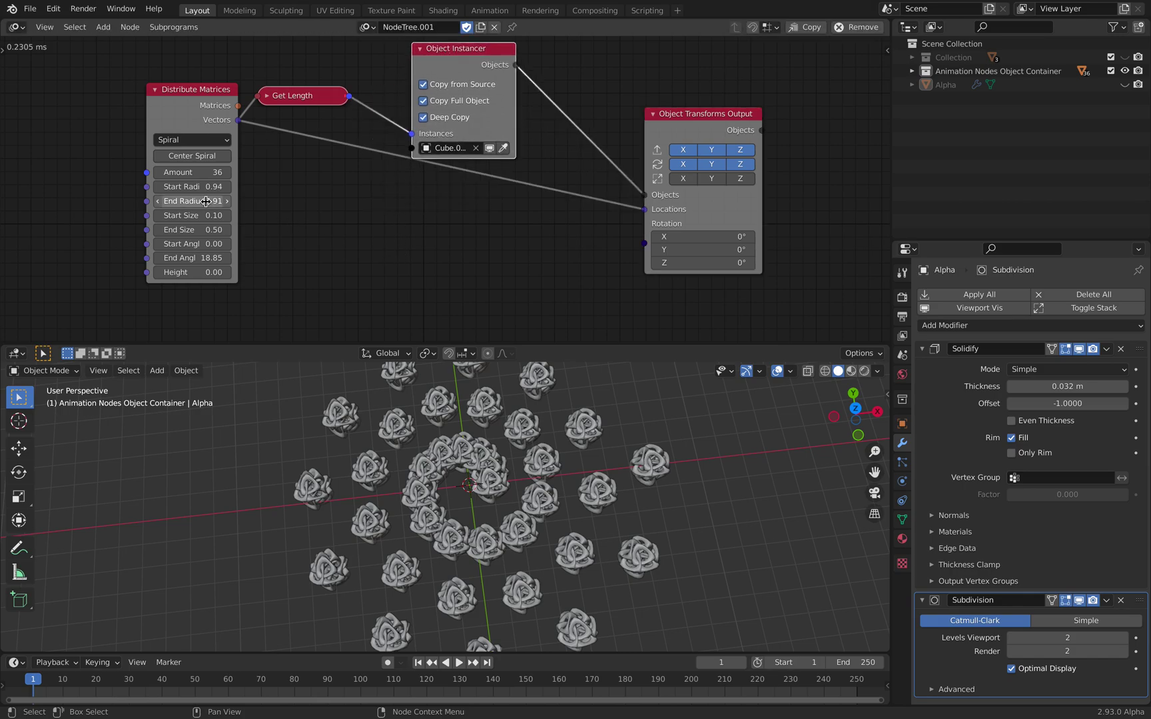
left_click_drag(199, 172, 260, 171)
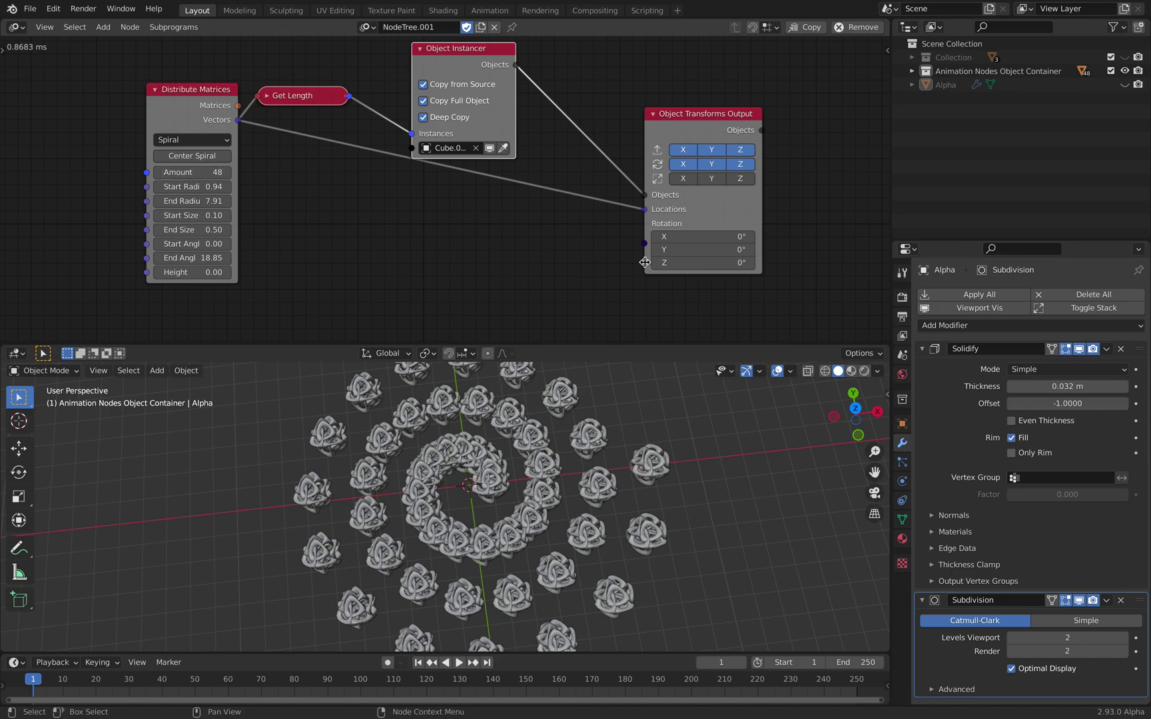
middle_click_drag(730, 196, 509, 213)
key("ctrl+s")
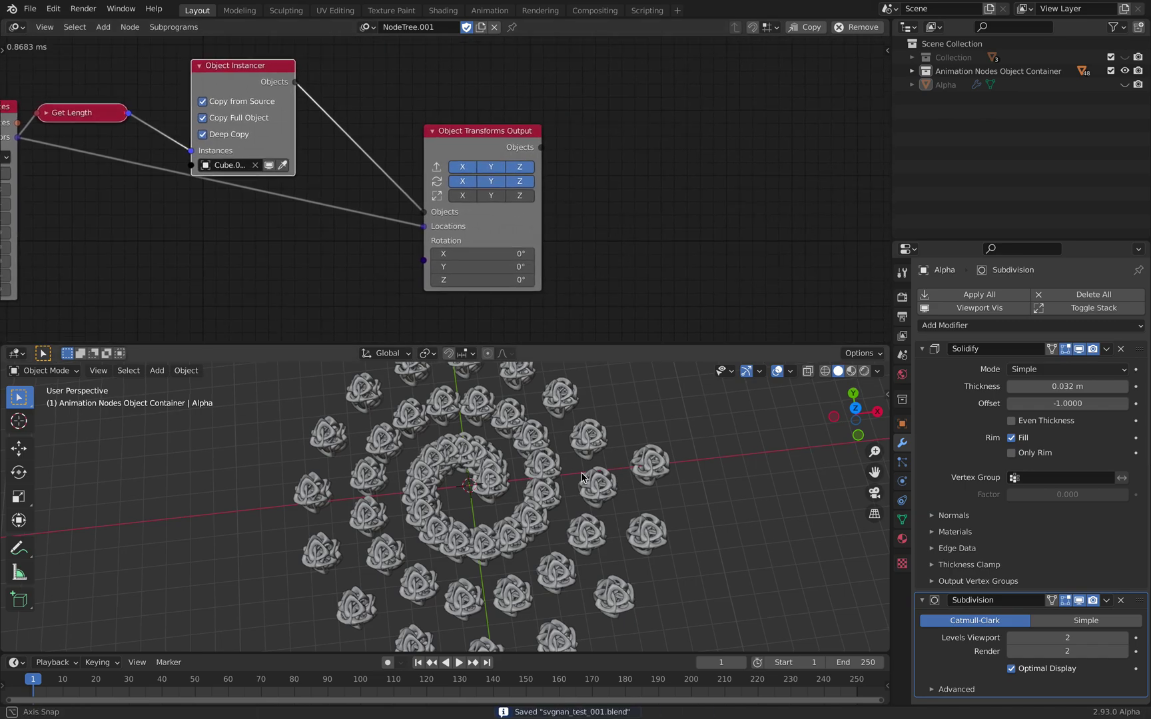
Select an instance on the spiral's inner ring and create a loop subprogram over the Objects list of Object Transforms Output.
left_click(565, 461)
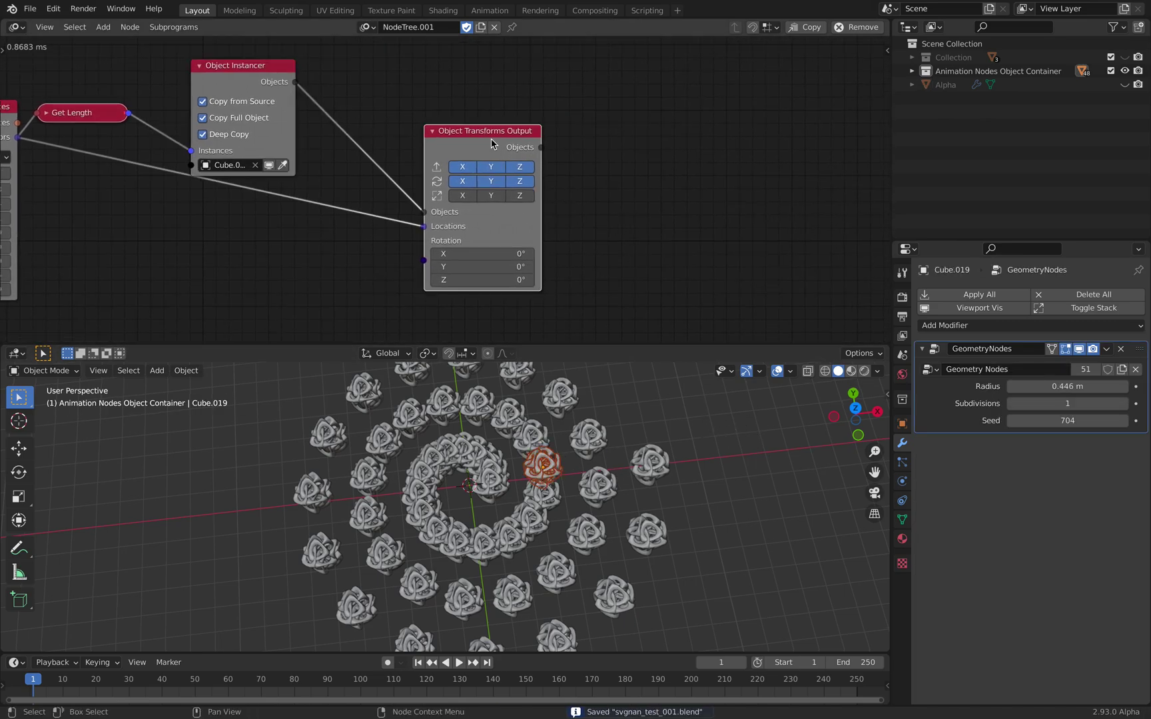
middle_click_drag(570, 141, 458, 153)
scroll(416, 151, "up", 1)
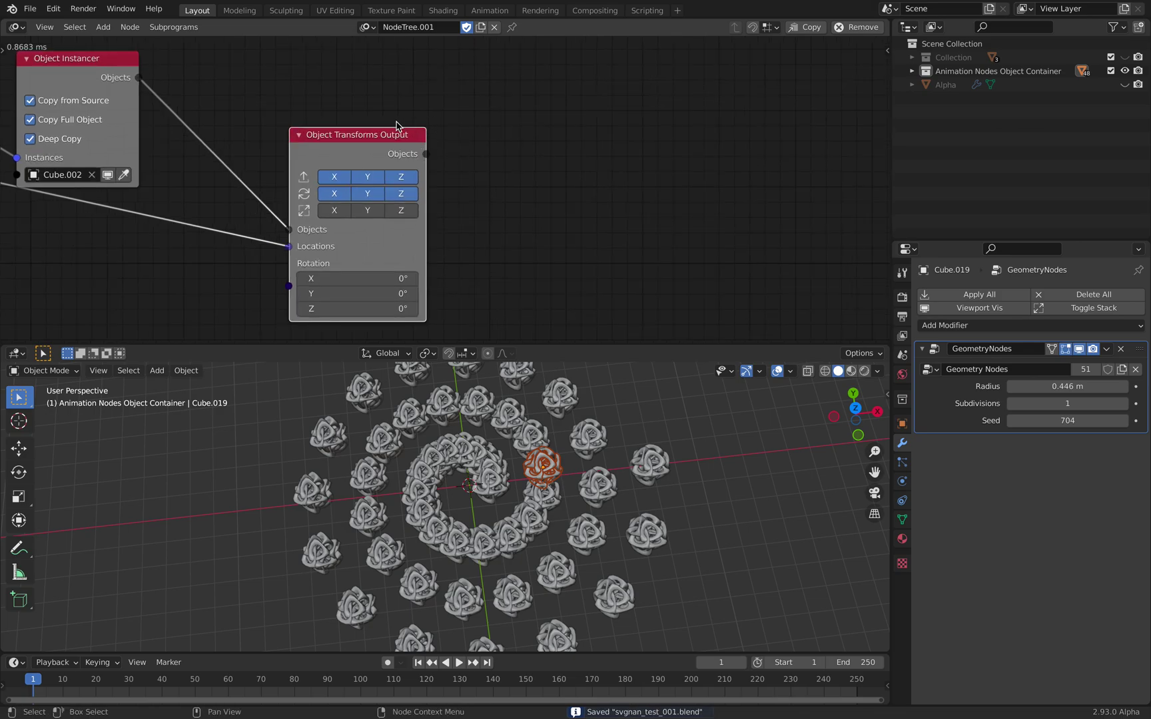
left_click_drag(399, 144, 386, 140)
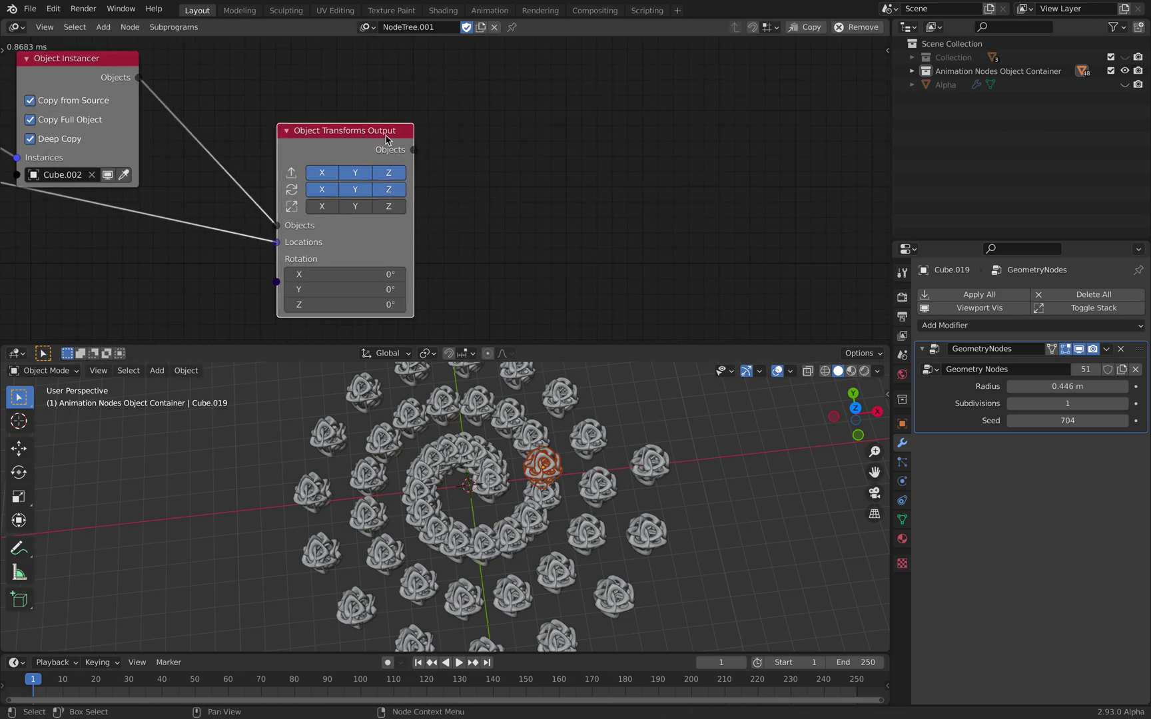
key("w")
left_click(496, 137)
left_click(738, 95)
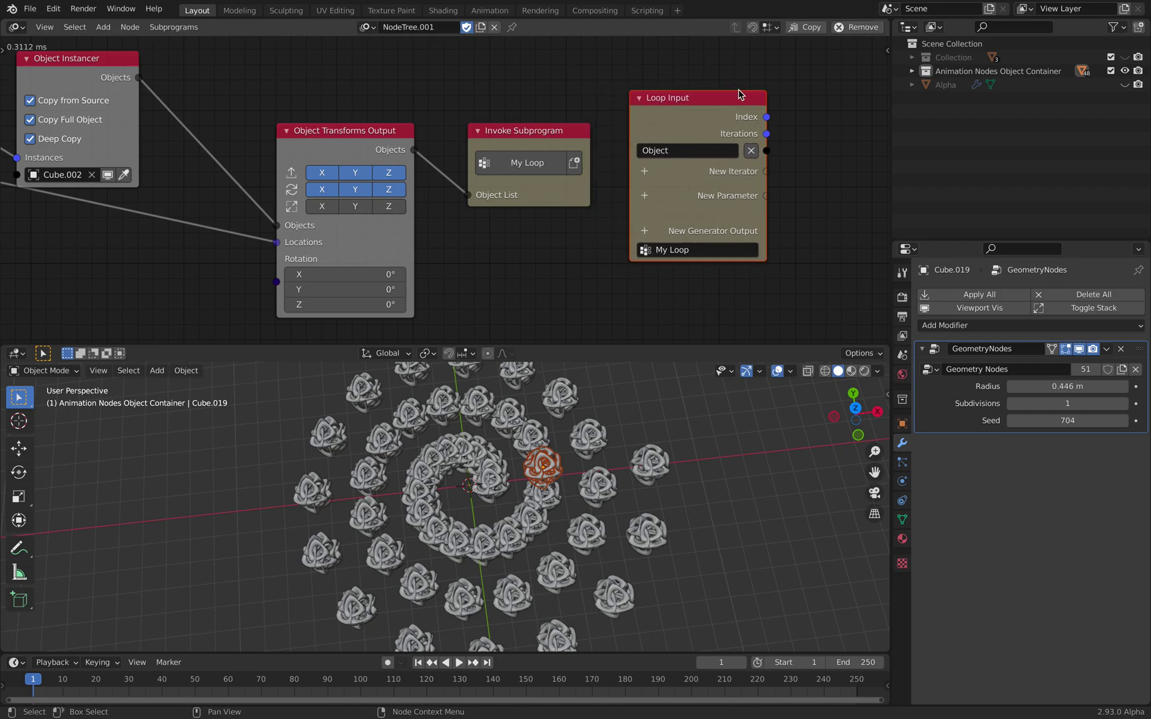
Set the selected instance's Geometry Nodes Seed to 824 and Subdivisions to 0.
middle_click_drag(858, 114, 561, 121)
scroll(581, 141, "down", 1)
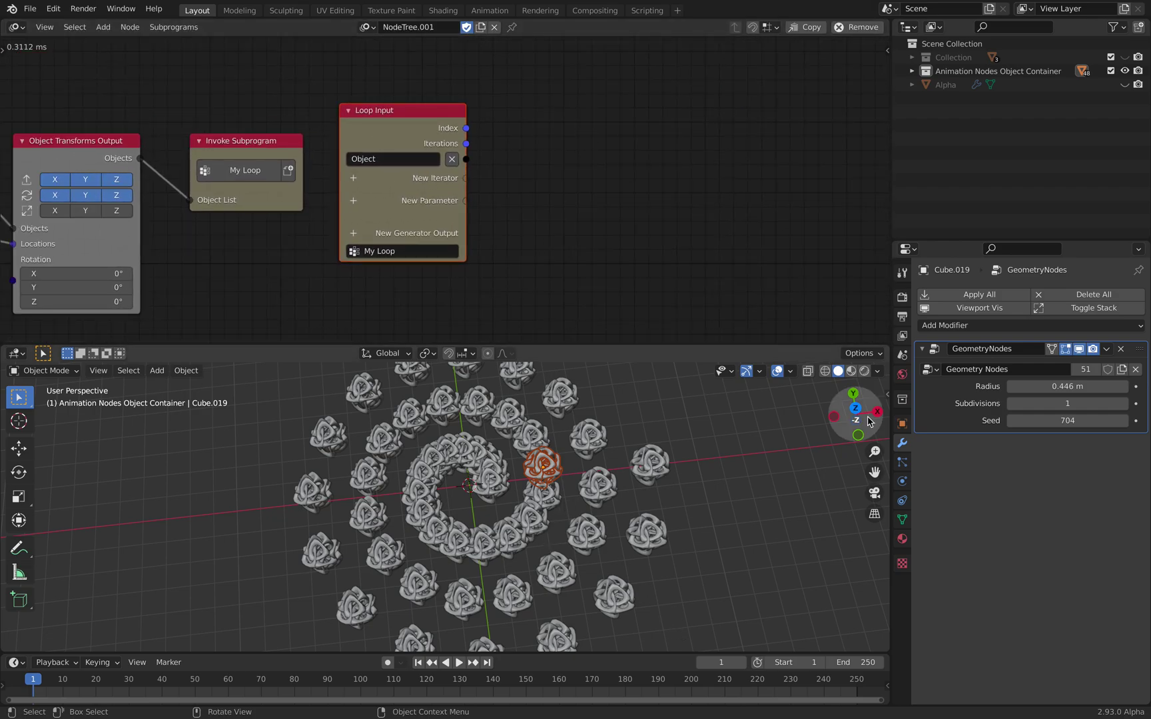
mouse_move(1042, 428)
left_mouse_down()
mouse_move(1092, 425)
mouse_move(1043, 424)
left_mouse_up()
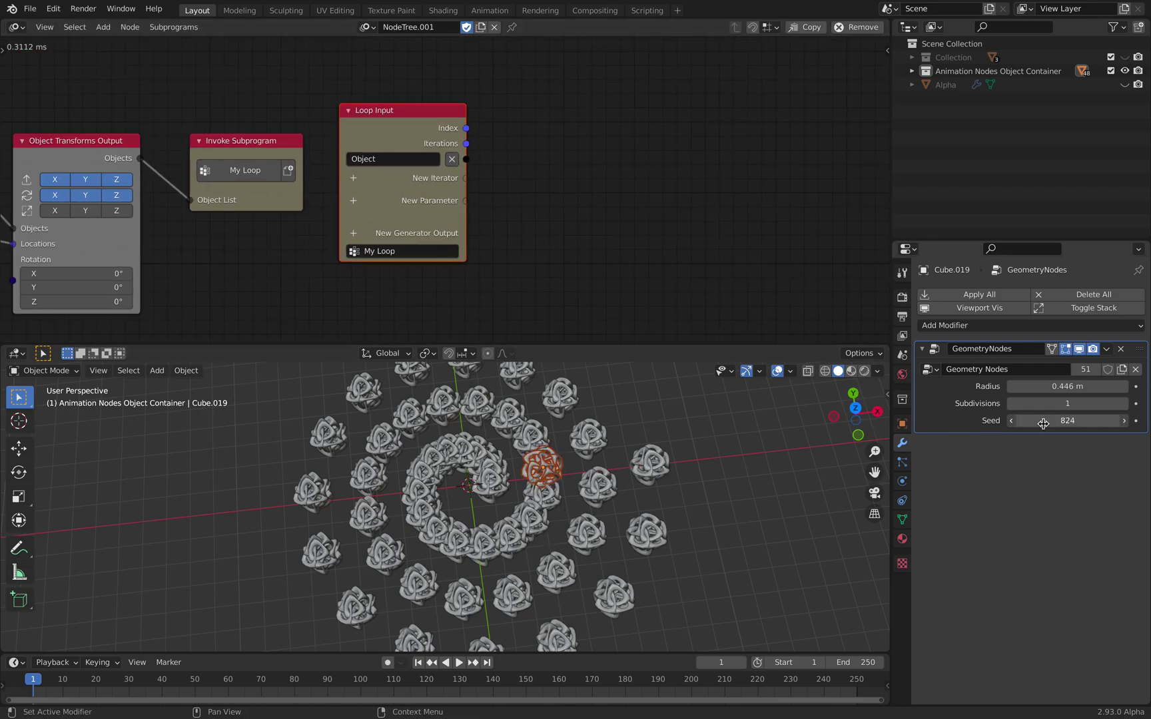
left_click(1010, 404)
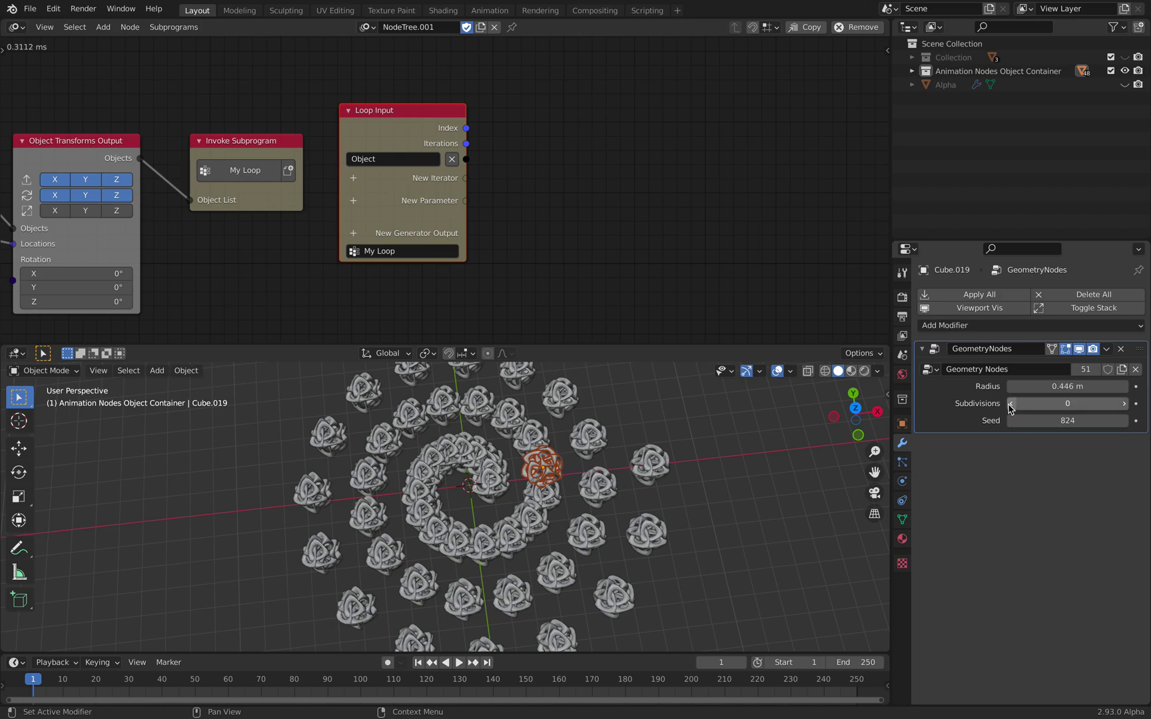
Set the selected instance's Geometry Nodes Subdivisions to 1 and Seed to 902.
left_click(1124, 403)
mouse_move(1077, 427)
left_mouse_down()
mouse_move(1059, 427)
mouse_move(1098, 424)
left_mouse_up()
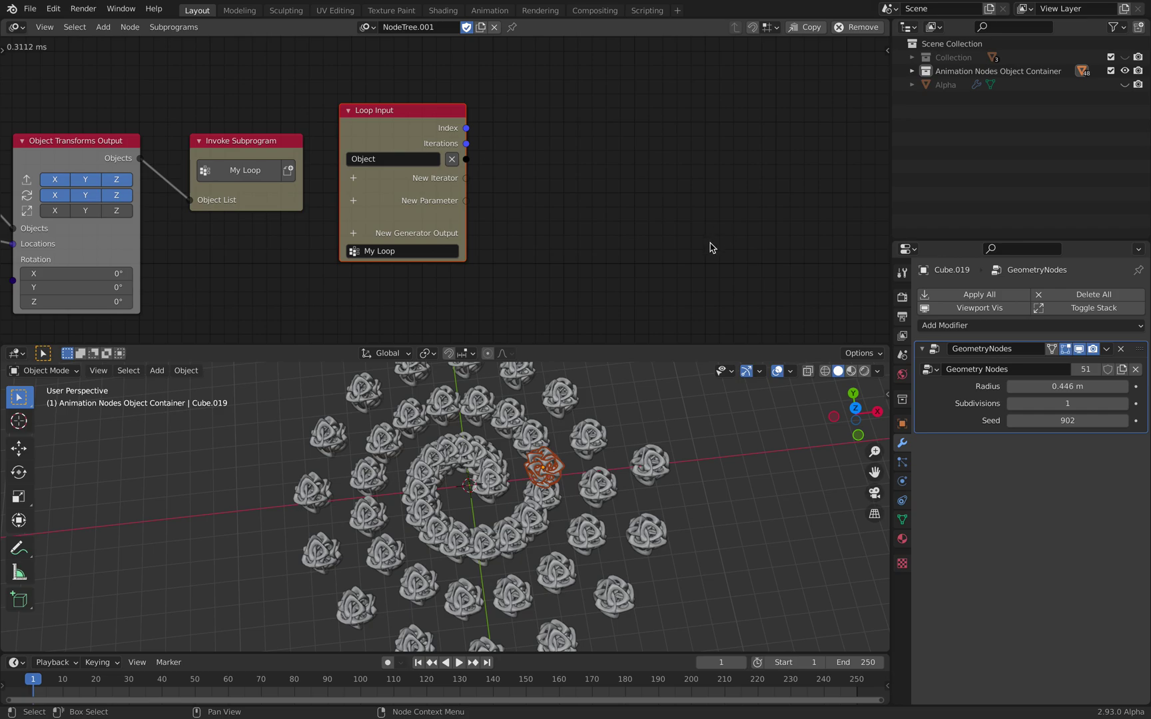
Unhide the source objects' Collection and set the Geometry Nodes Seed of Cube.002 to 808.
middle_click_drag(472, 217, 685, 196)
middle_click_drag(337, 177, 542, 200)
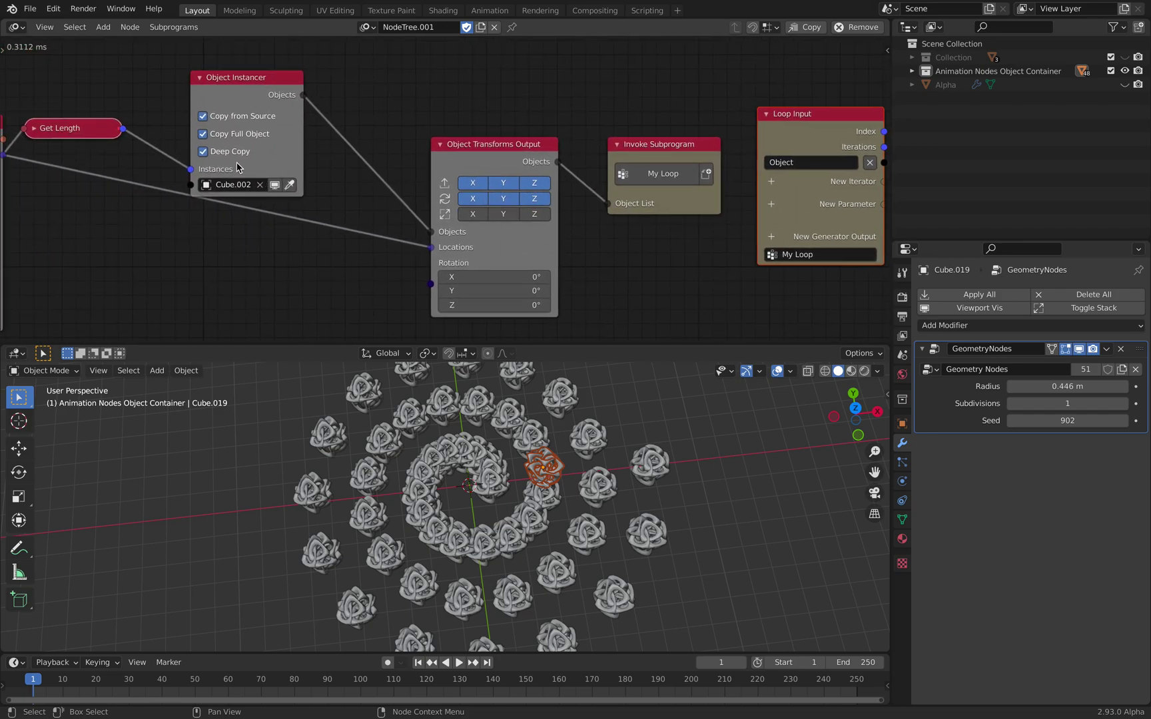
left_click(911, 57)
left_click(961, 98)
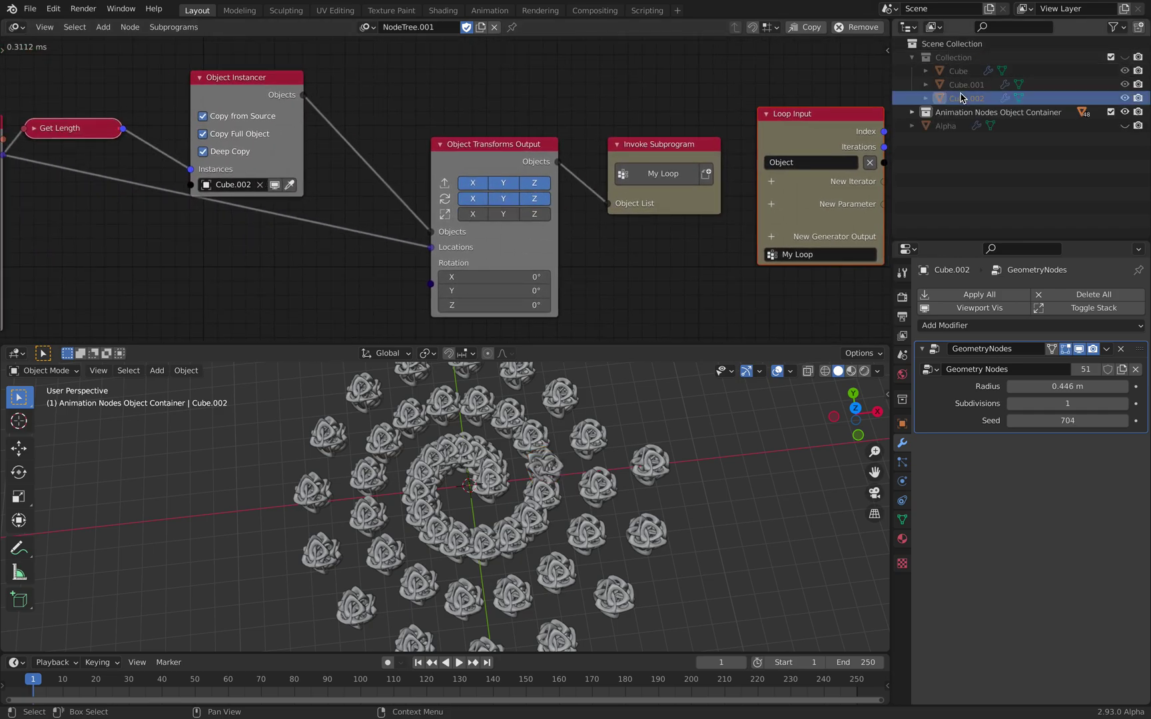
key("h")
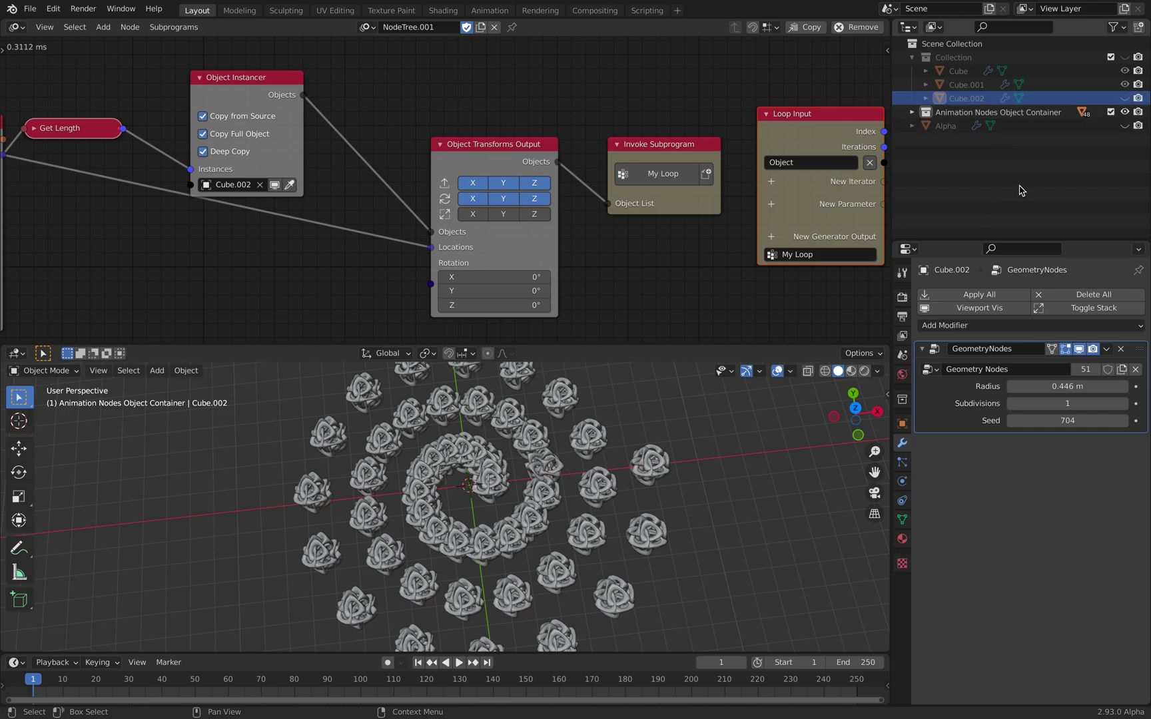
left_click(1124, 98)
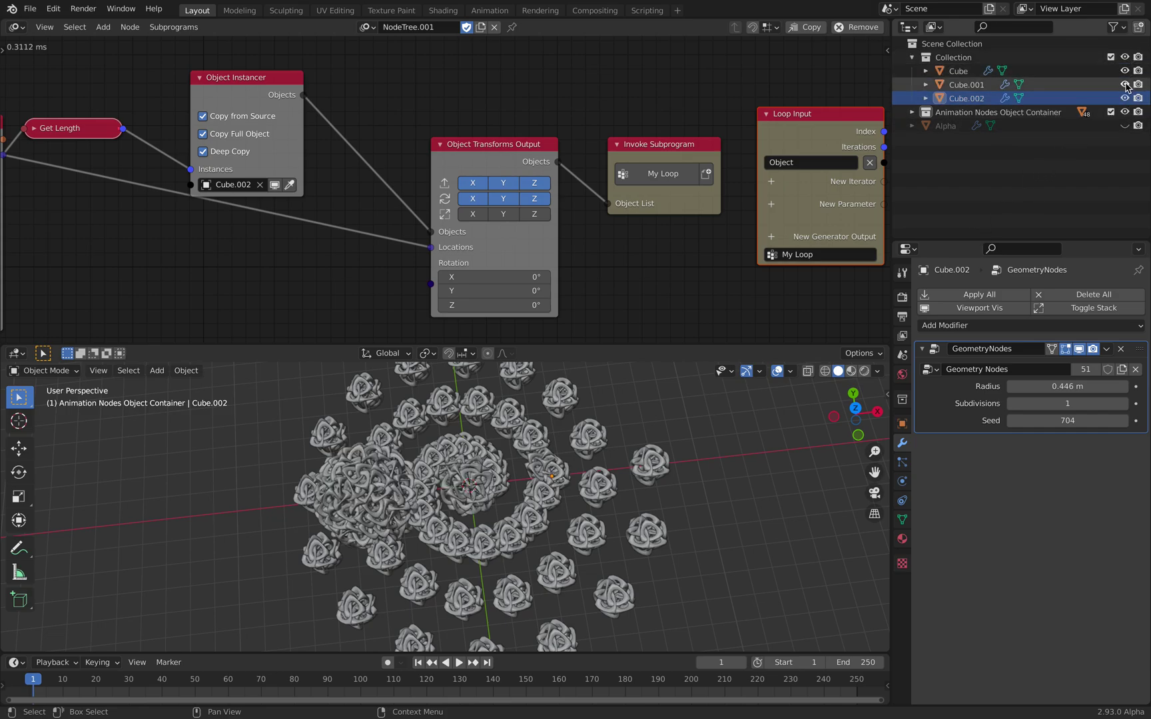
left_click(991, 98)
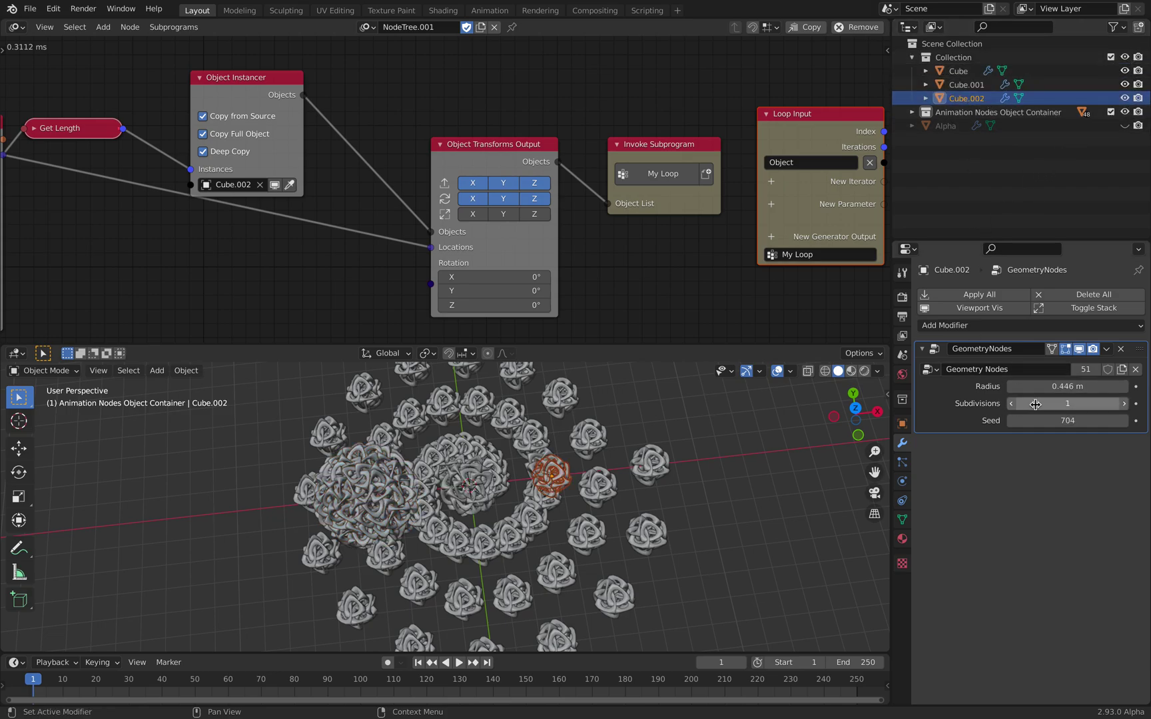
left_click_drag(1035, 420, 1097, 420)
Copy the full data path of Cube.002's Seed and paste it as the expression of a new Expression node beside Loop Input.
scroll(498, 206, "right", 10)
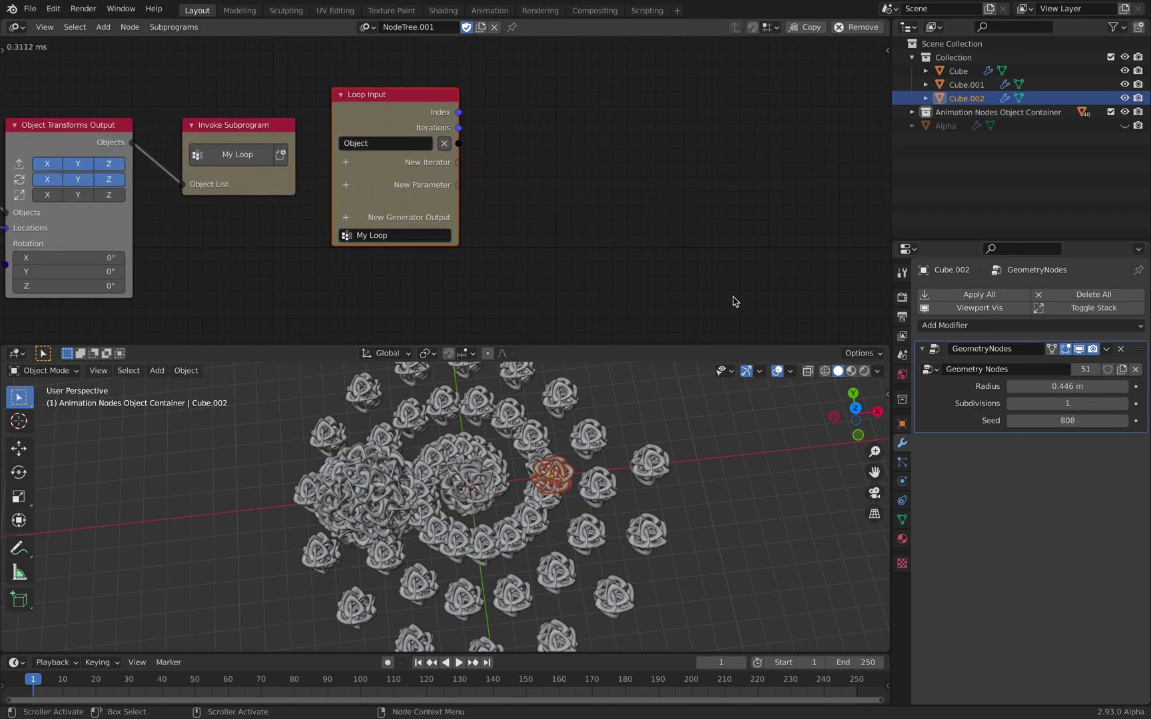
right_click(1049, 416)
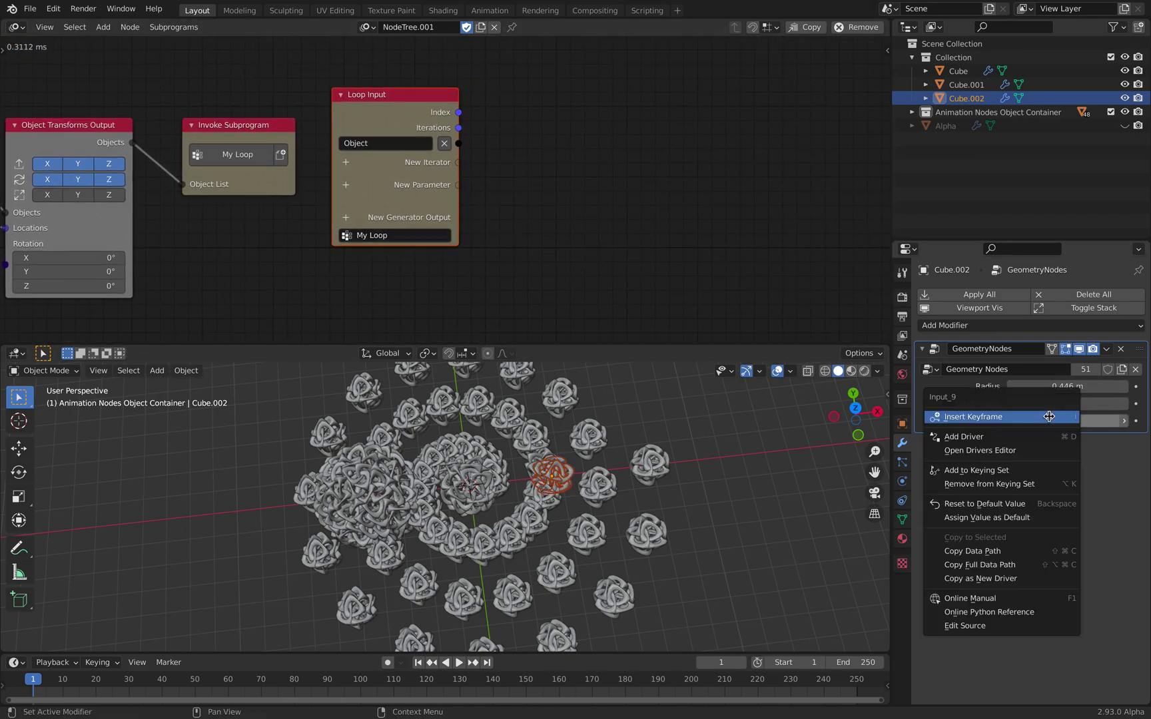
left_click(991, 564)
middle_click_drag(743, 255, 681, 244)
key("ctrl+a")
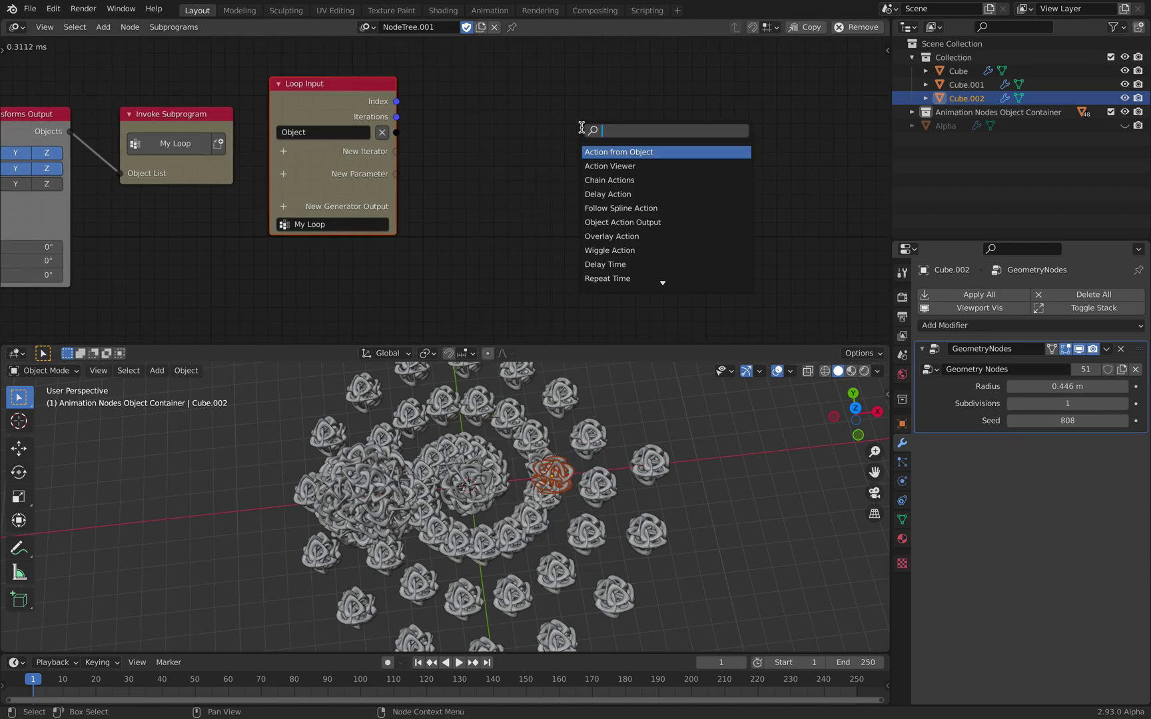
type("ex")
key("Return")
left_click(569, 111)
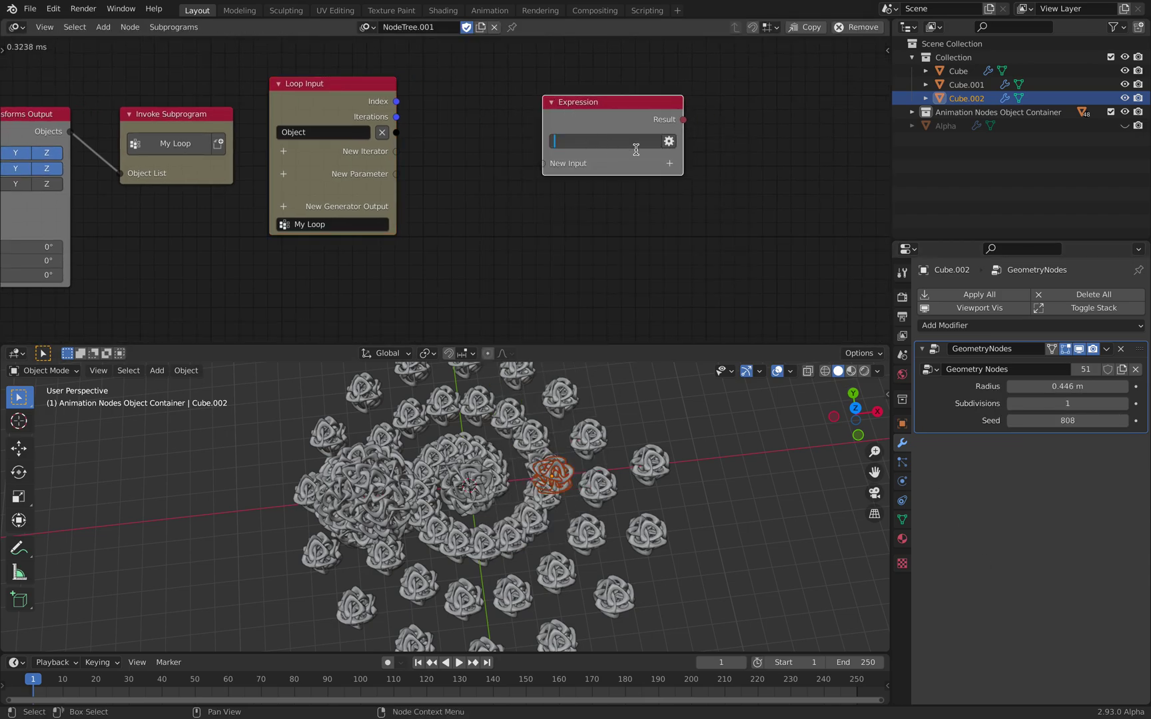
type("bpy.data.objects[\"Cube.002\"].modifiers[\"GeometryNodes\"][\"Input_9\"]")
Shift the Expression node slightly and widen it to show more of the pasted data path.
key("g")
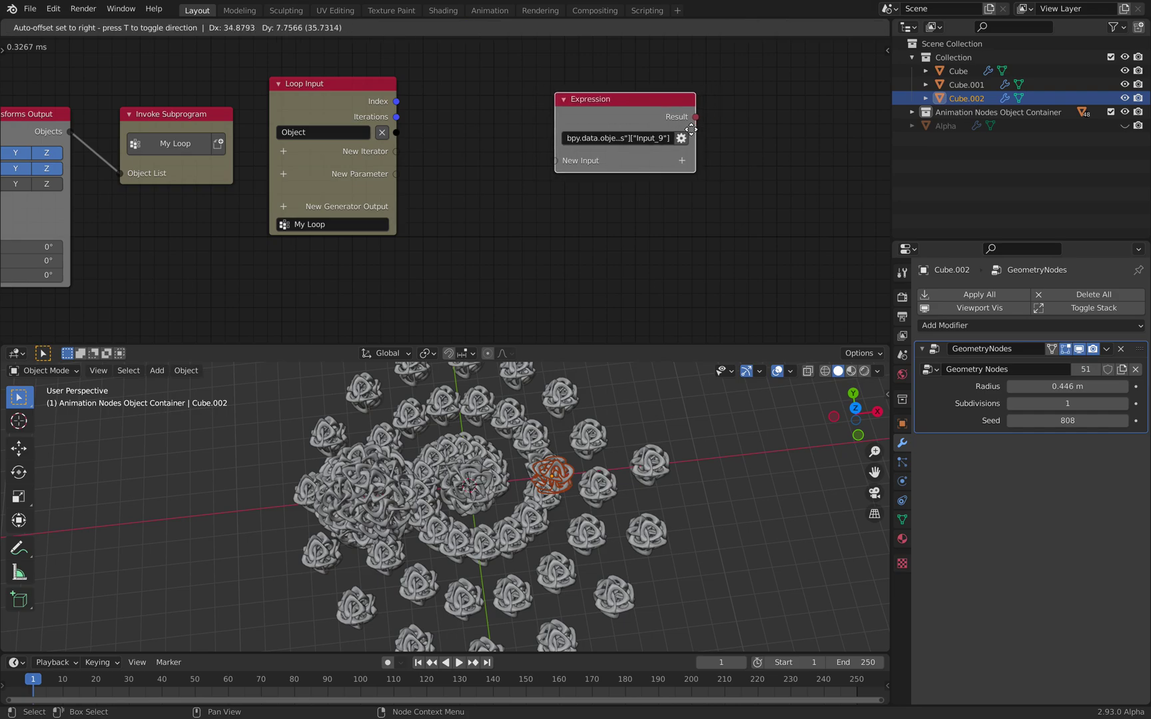
left_click(694, 132)
left_click_drag(702, 127, 832, 127)
middle_click_drag(649, 163, 543, 159)
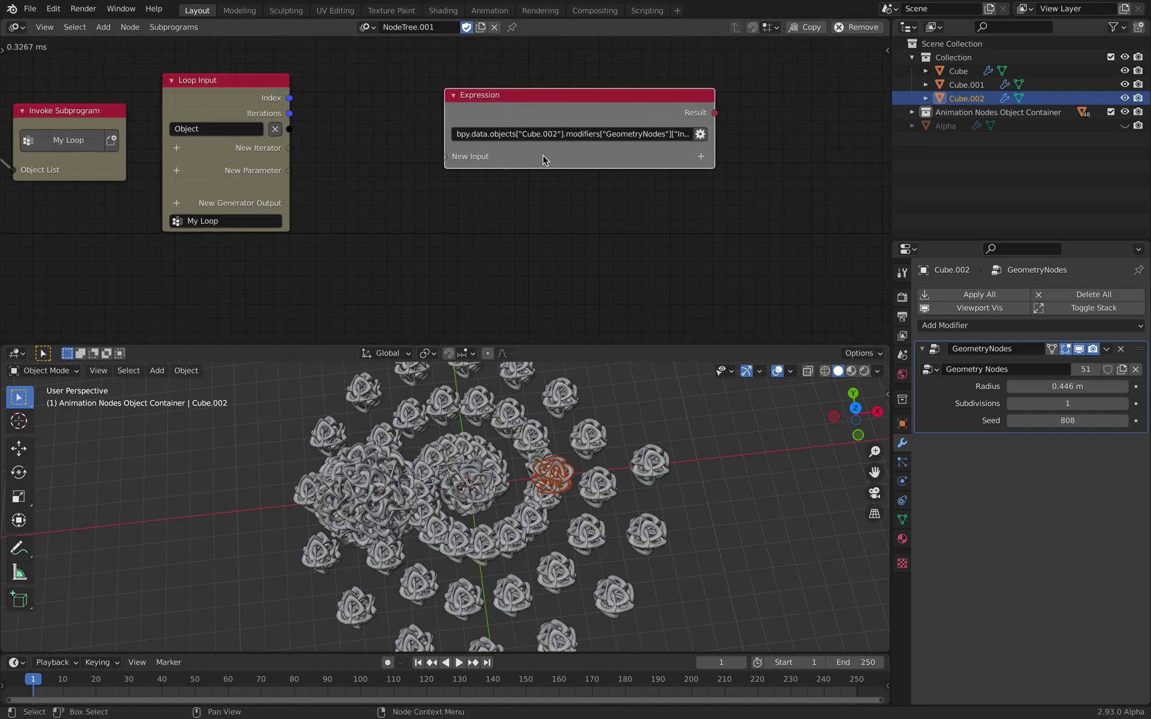
Add an Object input named ob to the Expression node and link Loop Input's Object to it.
left_click(700, 156)
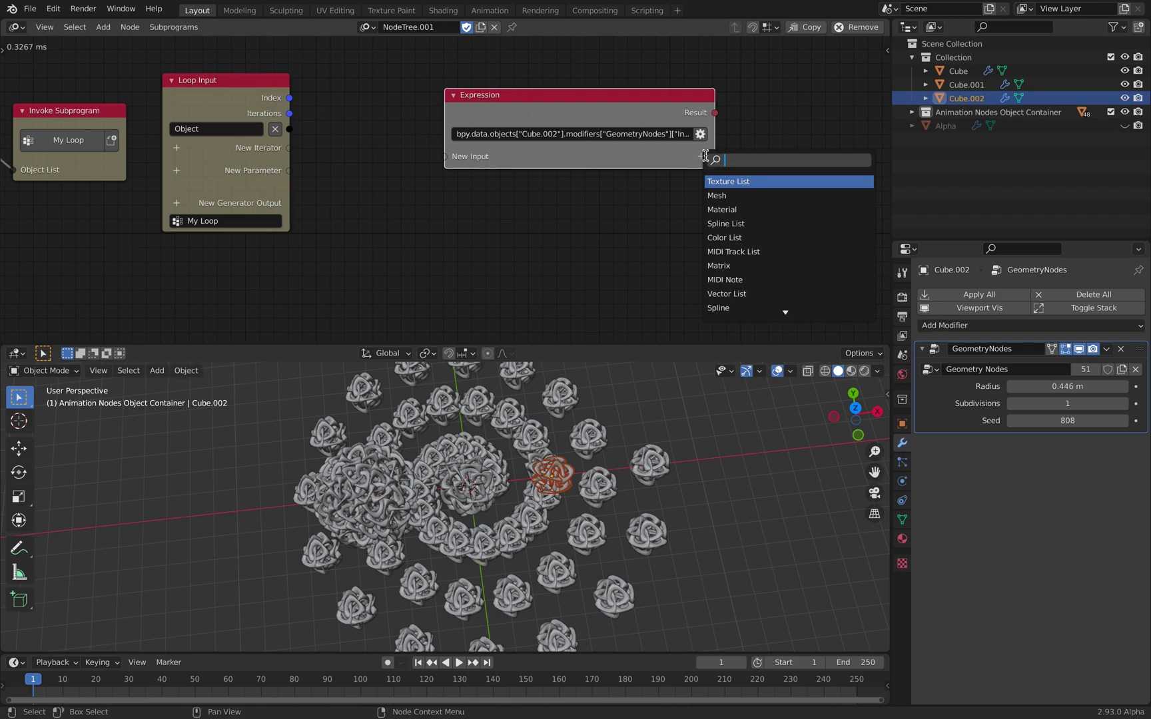
type("ob")
key("Return")
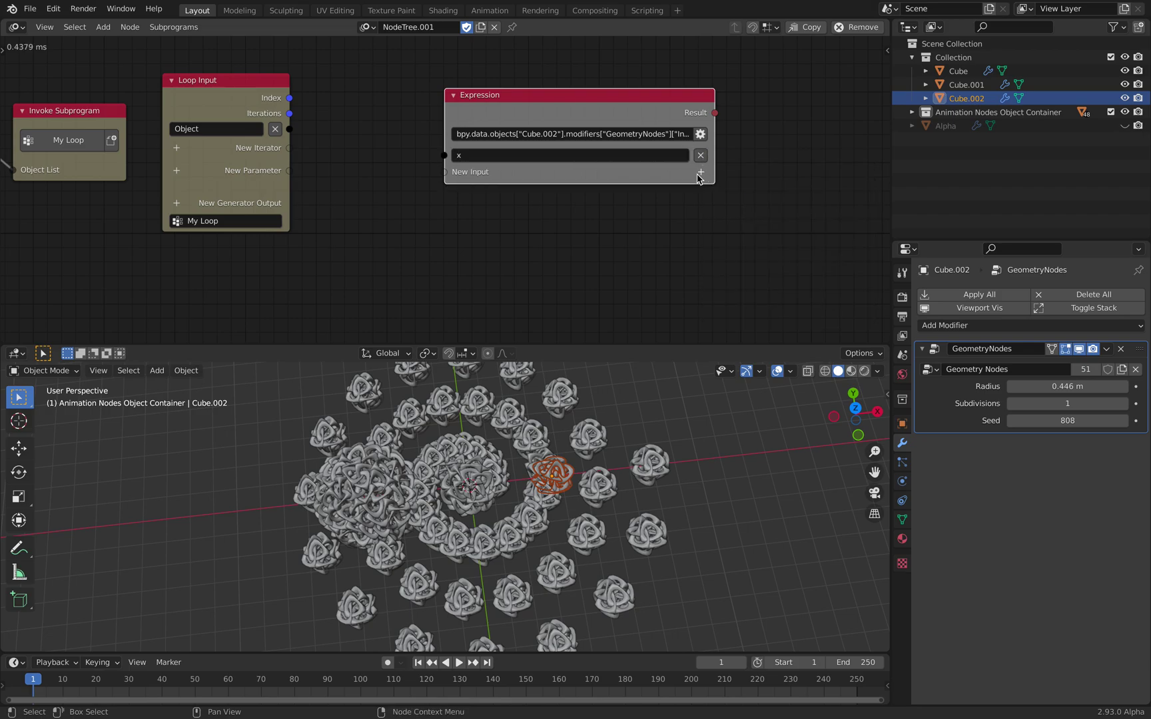
left_click_drag(291, 130, 444, 155)
left_click(499, 154)
type("ob")
key("Return")
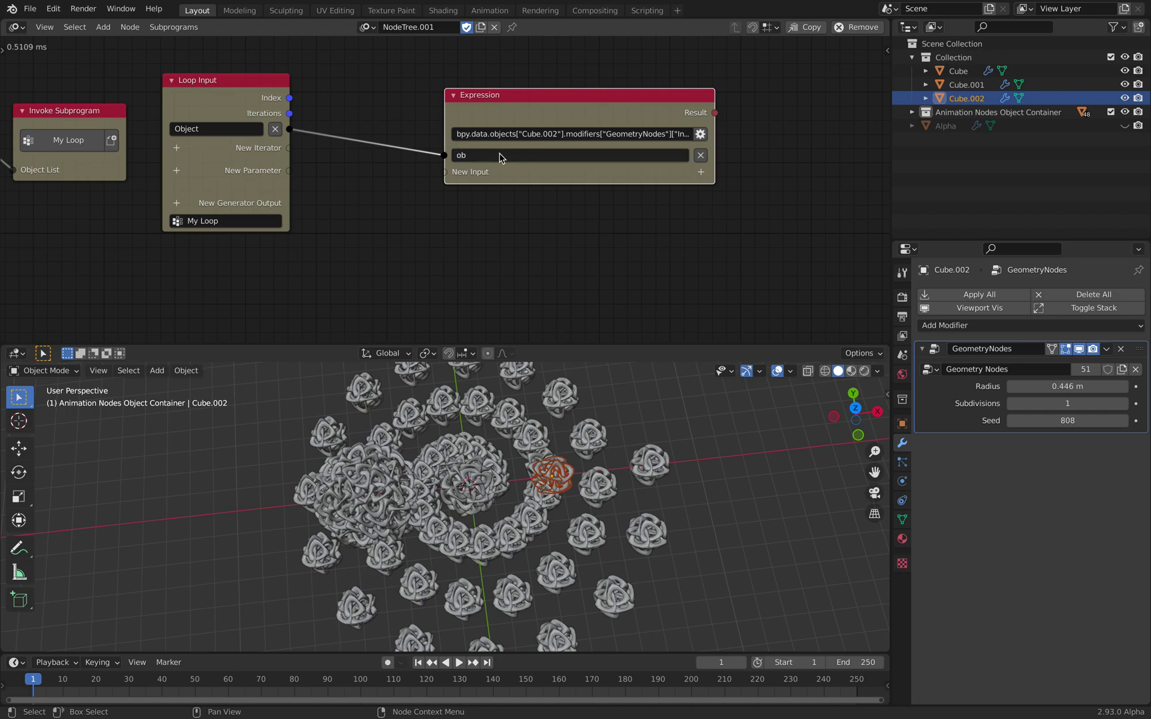
Widen the Expression node further and replace bpy.data.objects["Cube.002"] in its expression with ob.
scroll(533, 111, "up", 1)
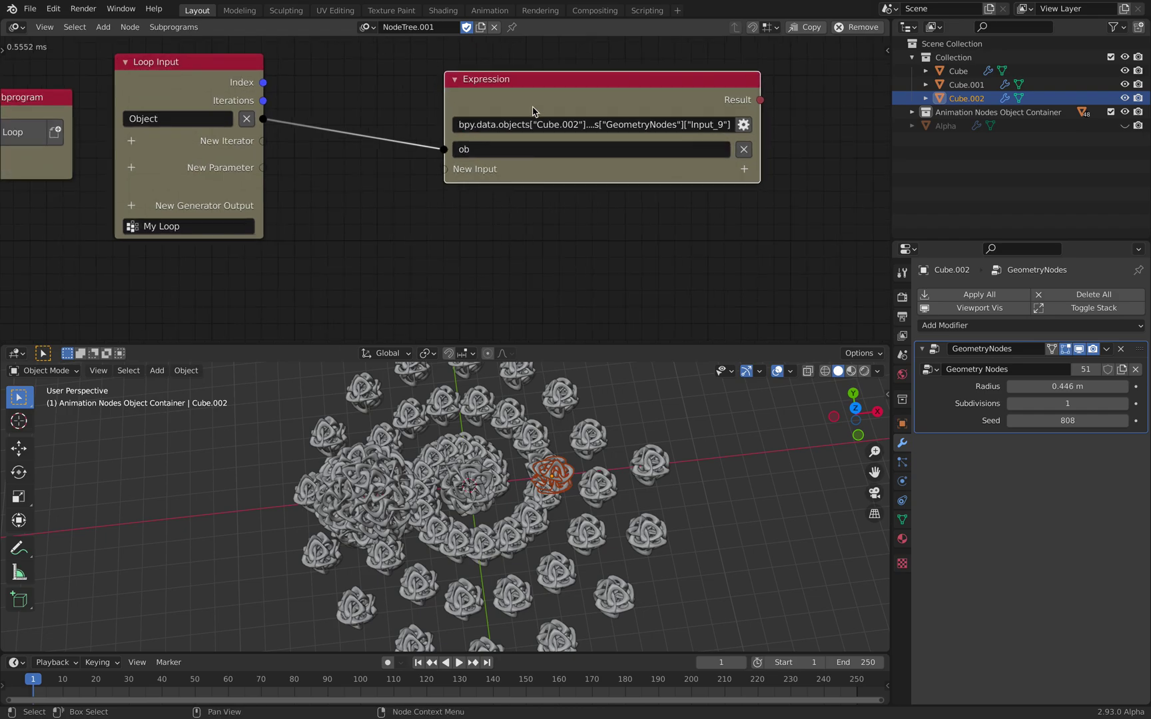
left_click(575, 118)
left_click(460, 85)
left_click_drag(445, 83, 302, 83)
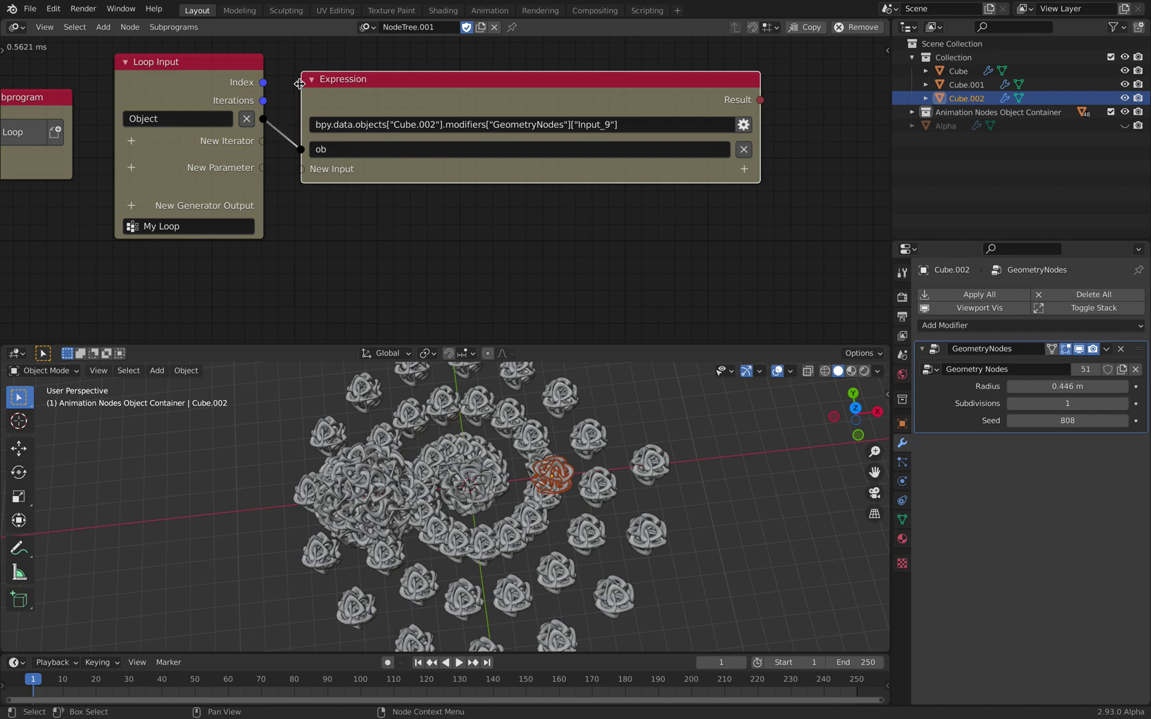
left_click(443, 124)
left_click_drag(443, 124, 278, 111)
type("ob")
key("Return")
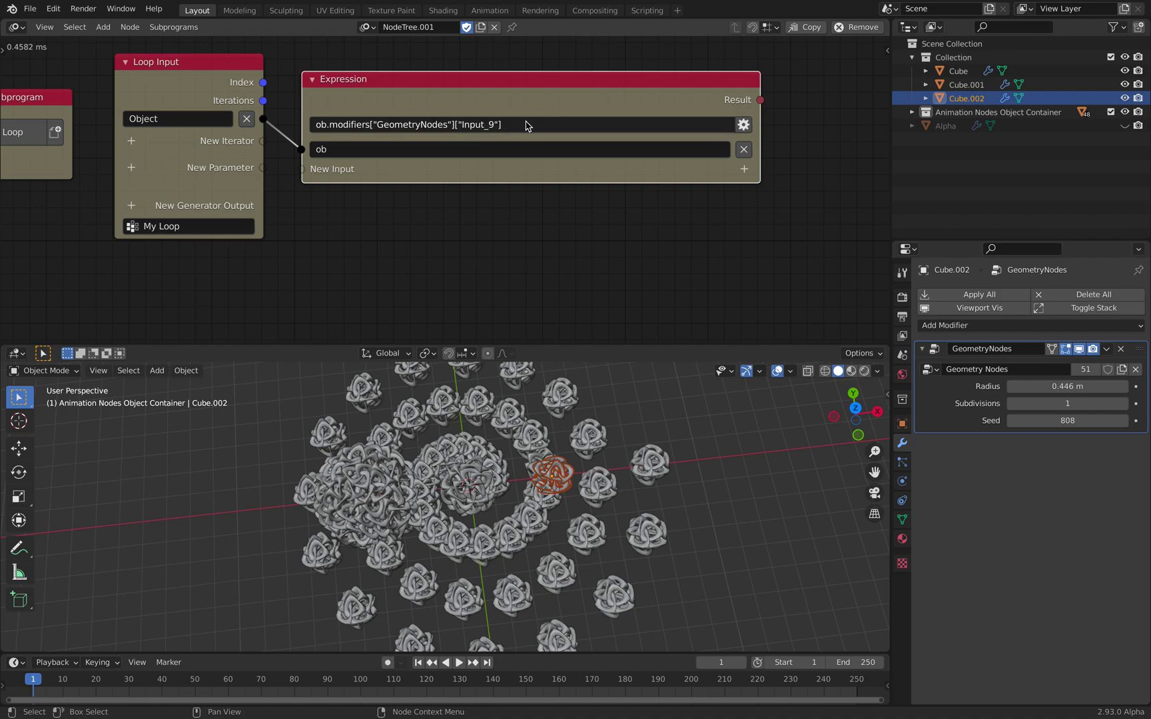
Append = SEED to the expression so it reads ob.modifiers["GeometryNodes"]["Input_9"] = SEED.
left_click(550, 125)
left_click(550, 125)
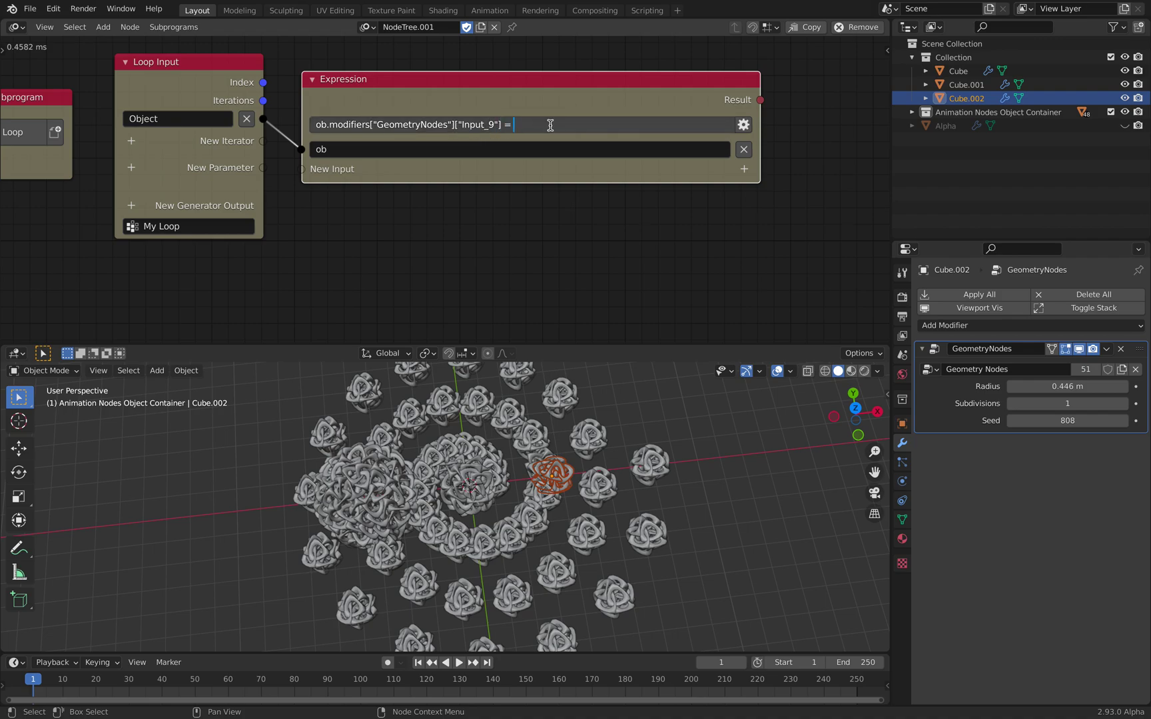
type("D")
key("Return")
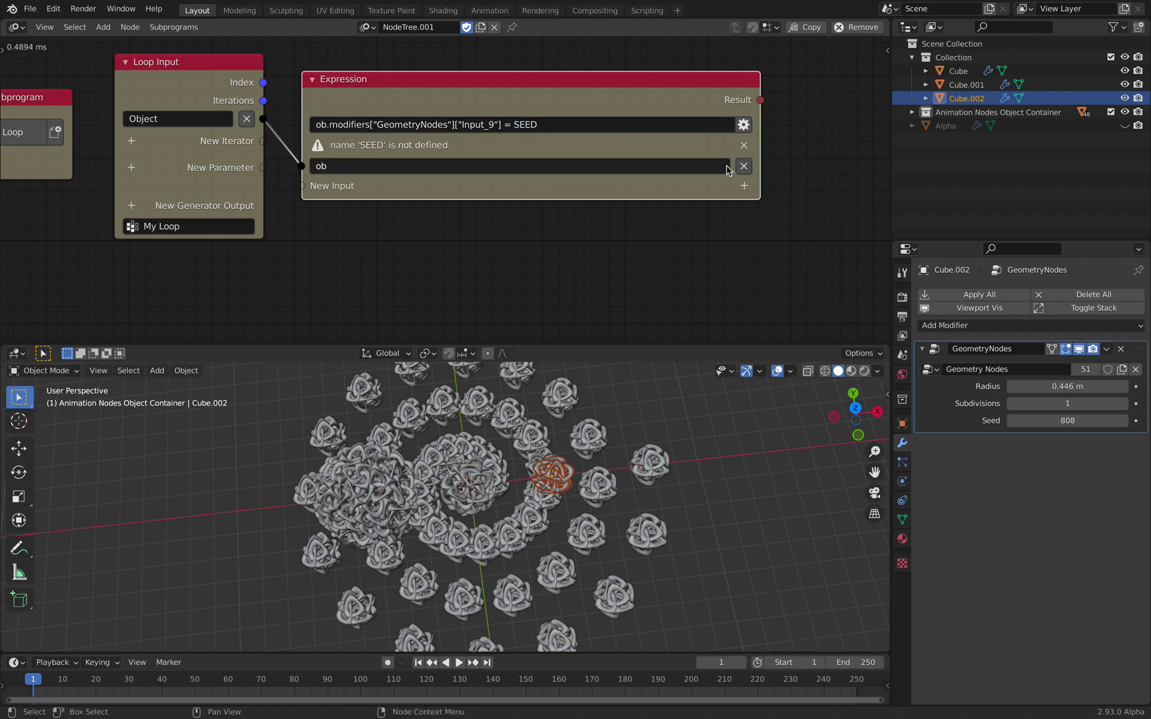
Add an Integer input named SEED to the Expression node and link Loop Input's Index to it.
left_click(744, 186)
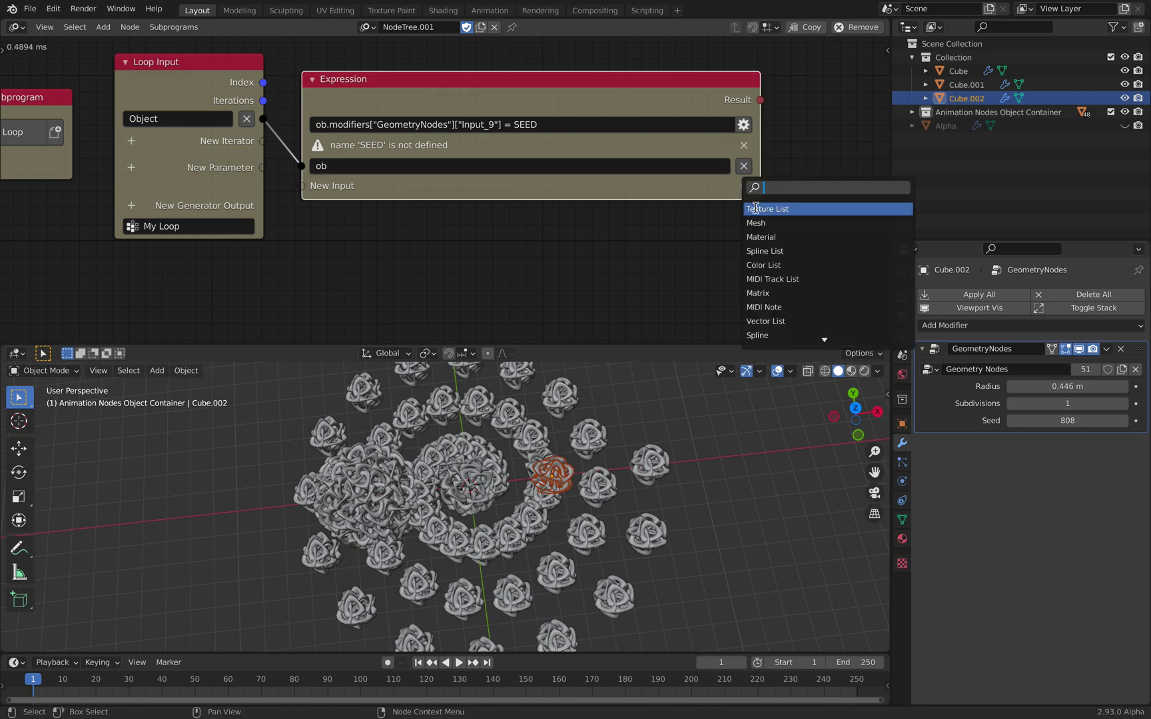
type("inte")
left_click(755, 208)
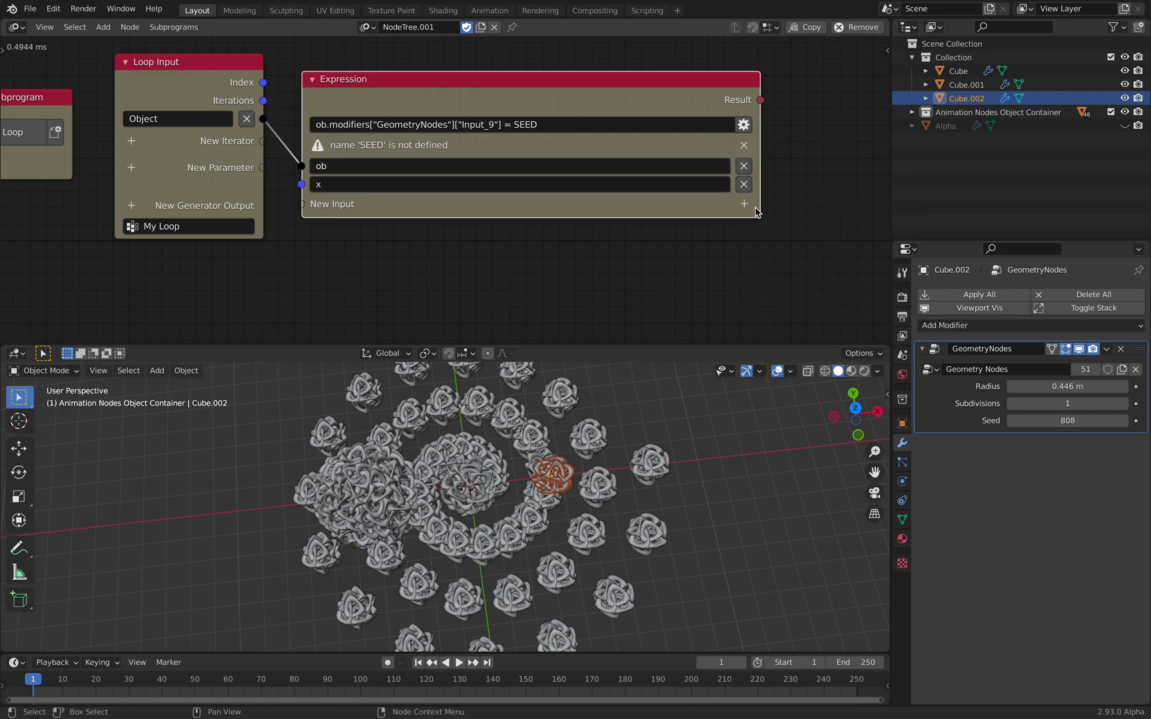
left_click(641, 186)
type("SEED")
key("Return")
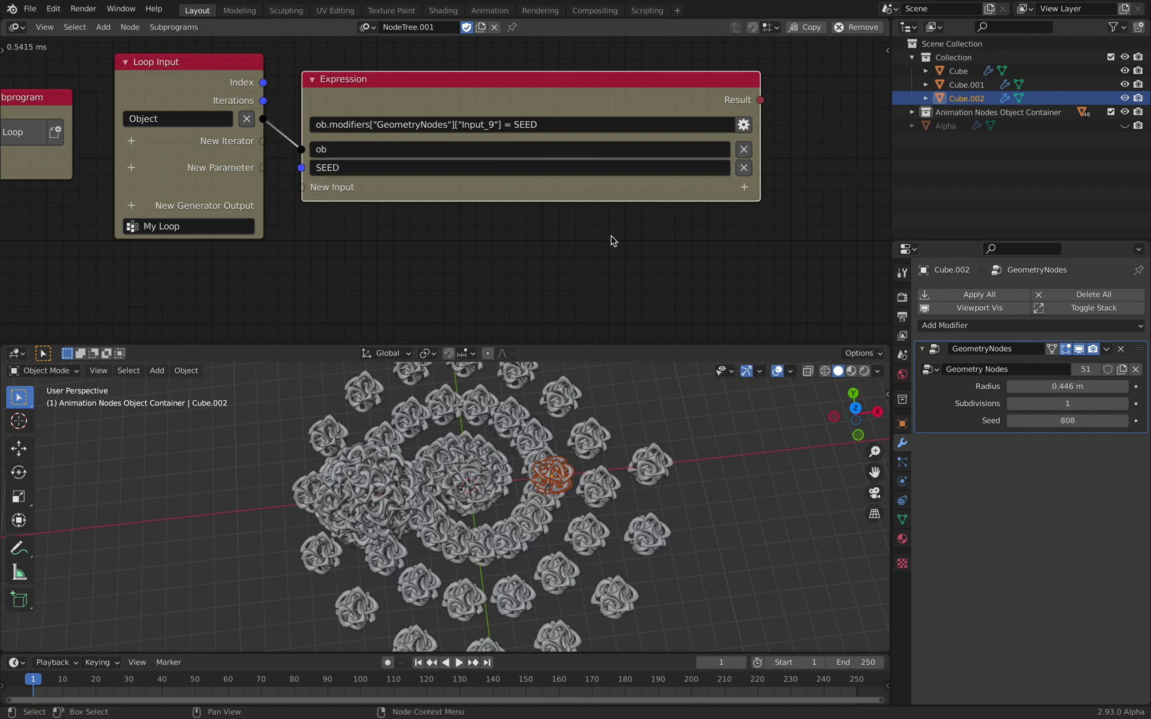
left_click_drag(264, 84, 306, 115)
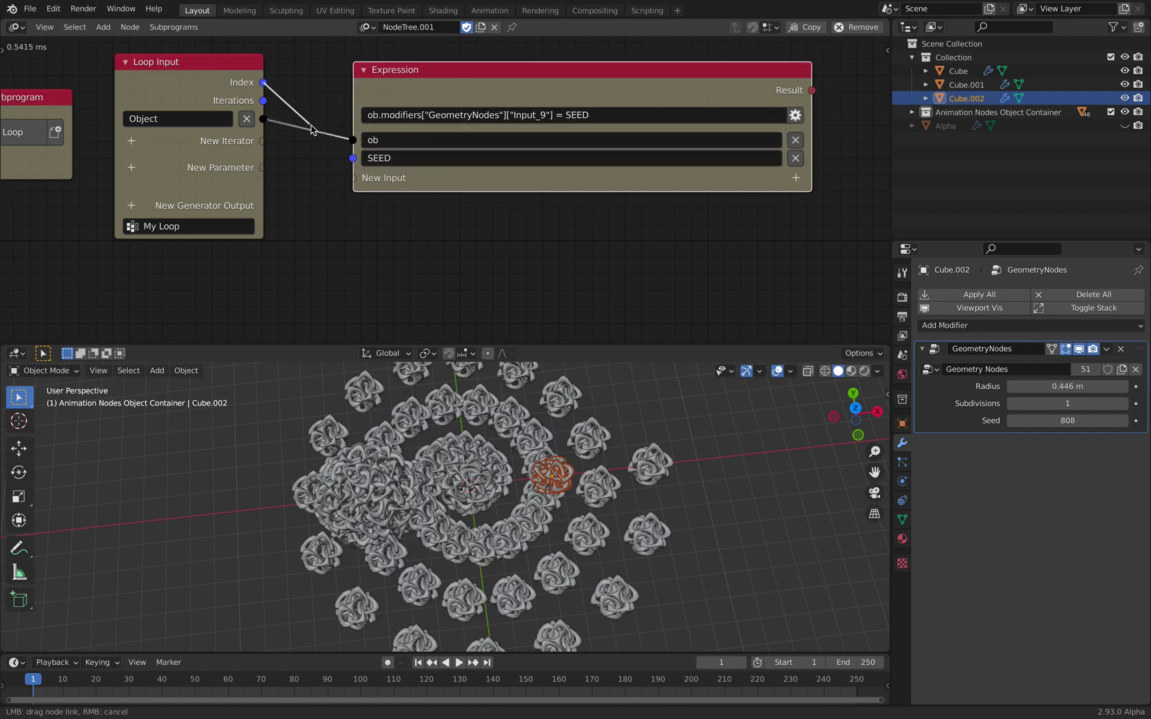
left_click_drag(352, 162, 353, 158)
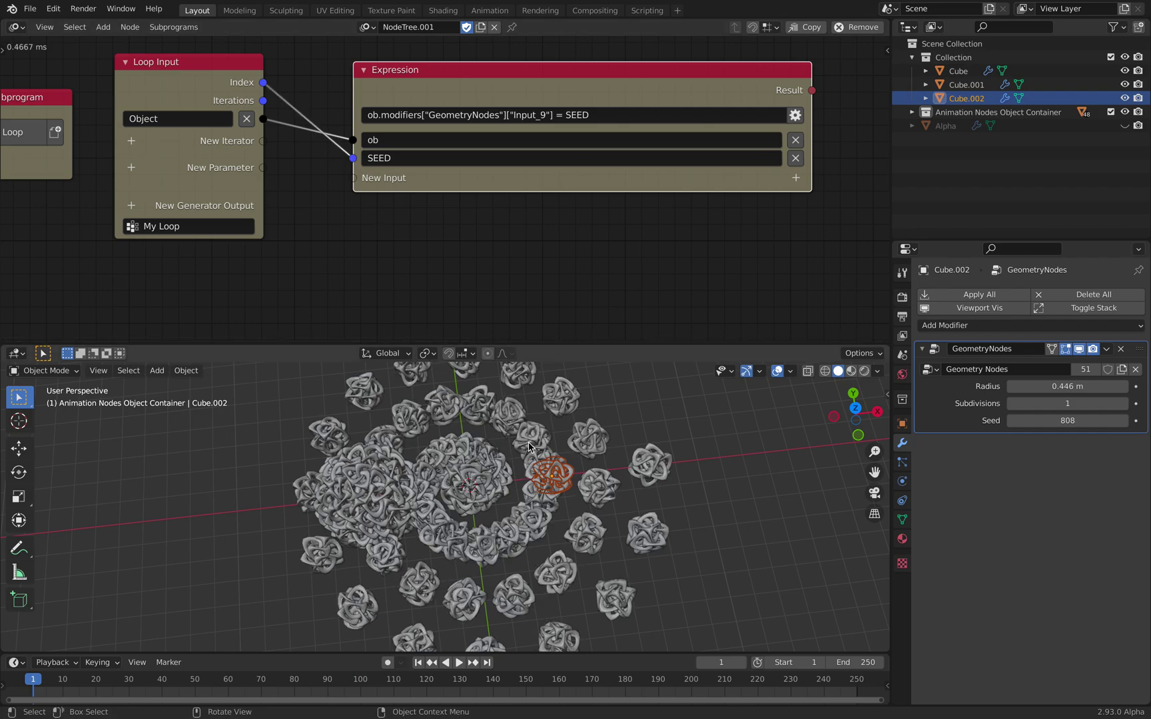
Hide the Collection with the source objects and save the file.
middle_click_drag(332, 253, 391, 219)
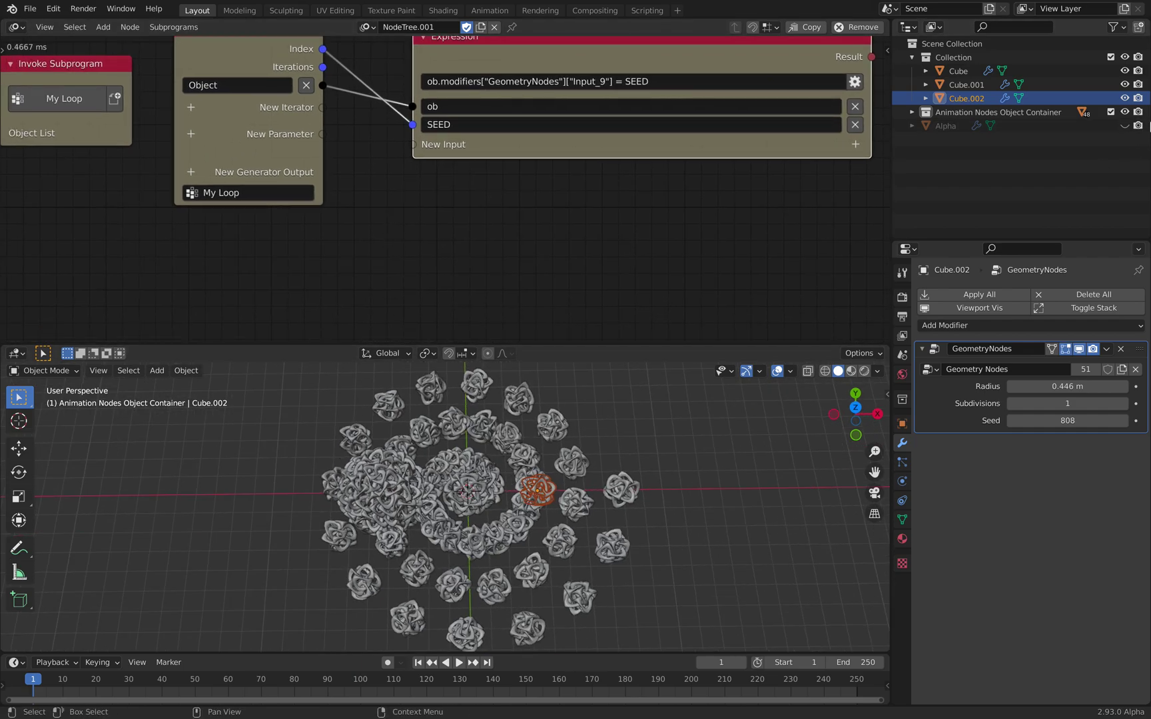
left_click(1124, 57)
middle_click_drag(556, 435, 558, 405)
key("ctrl+s")
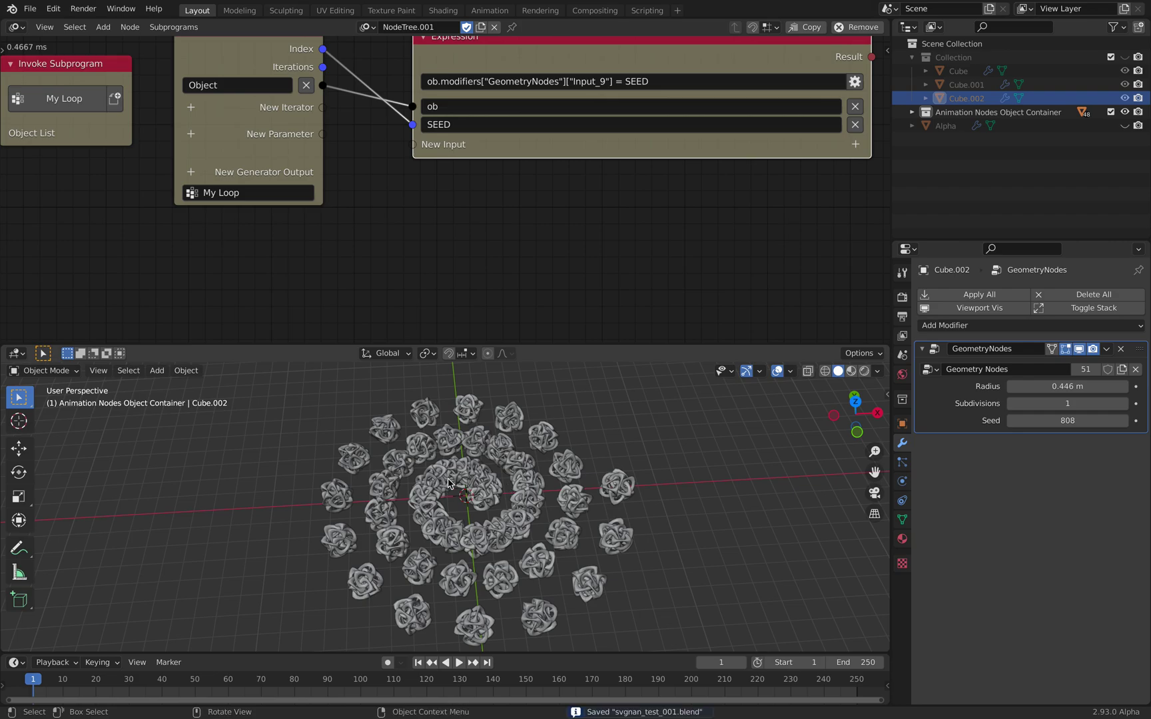
Set the Geometry Nodes Radius of Cube.002 to 0.646 m.
middle_click_drag(452, 481, 500, 496)
middle_click_drag(340, 219, 393, 235)
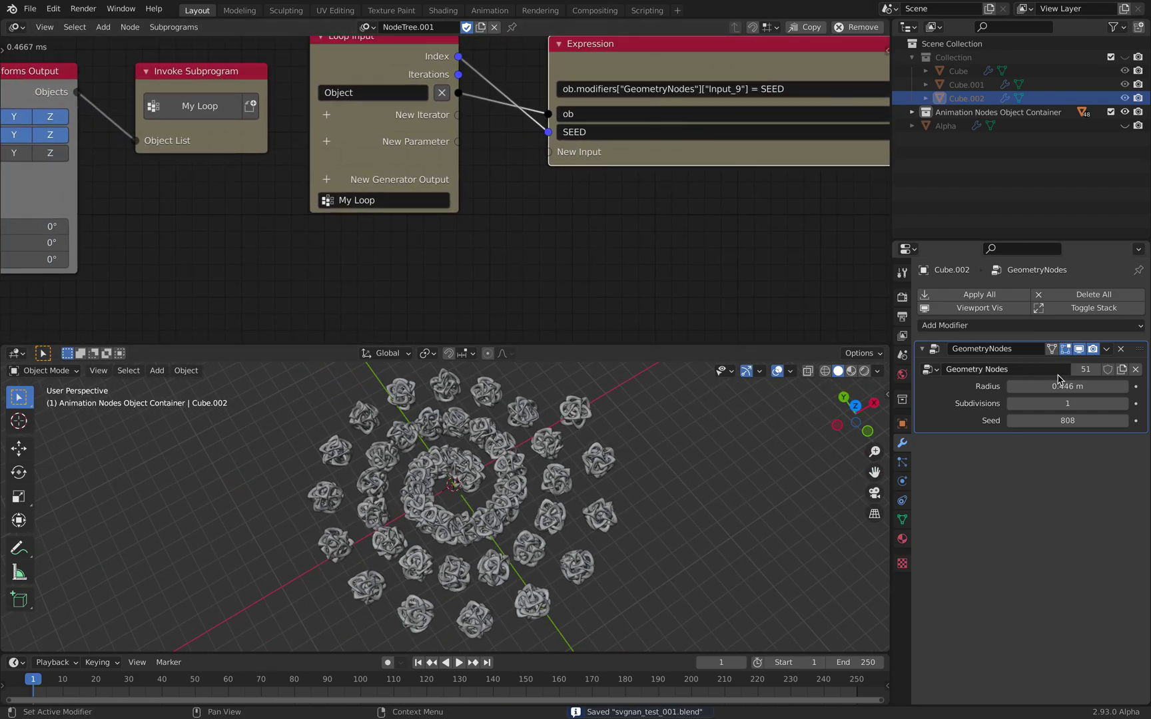
mouse_move(1062, 386)
left_mouse_down()
mouse_move(1075, 386)
mouse_move(1061, 386)
left_mouse_up()
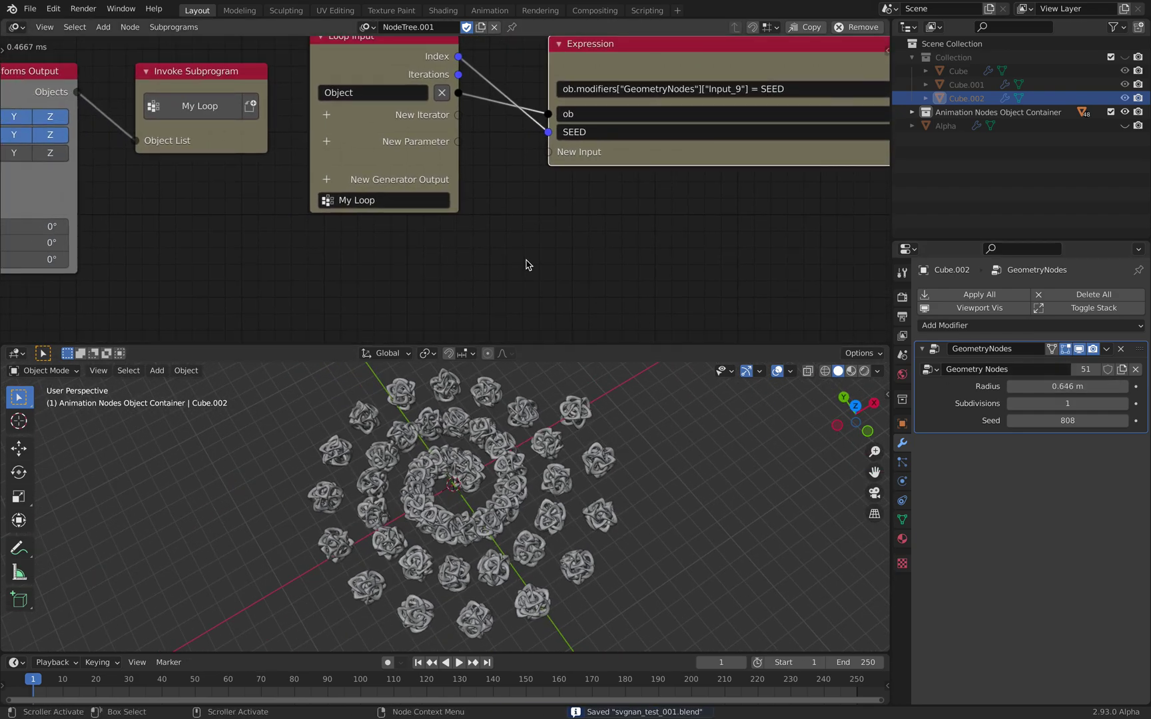
Move the Expression node up and place a duplicate of it directly below.
middle_click_drag(112, 189, 326, 211)
middle_click_drag(196, 208, 385, 175)
scroll(384, 174, "down", 3)
middle_click_drag(88, 109, 223, 148)
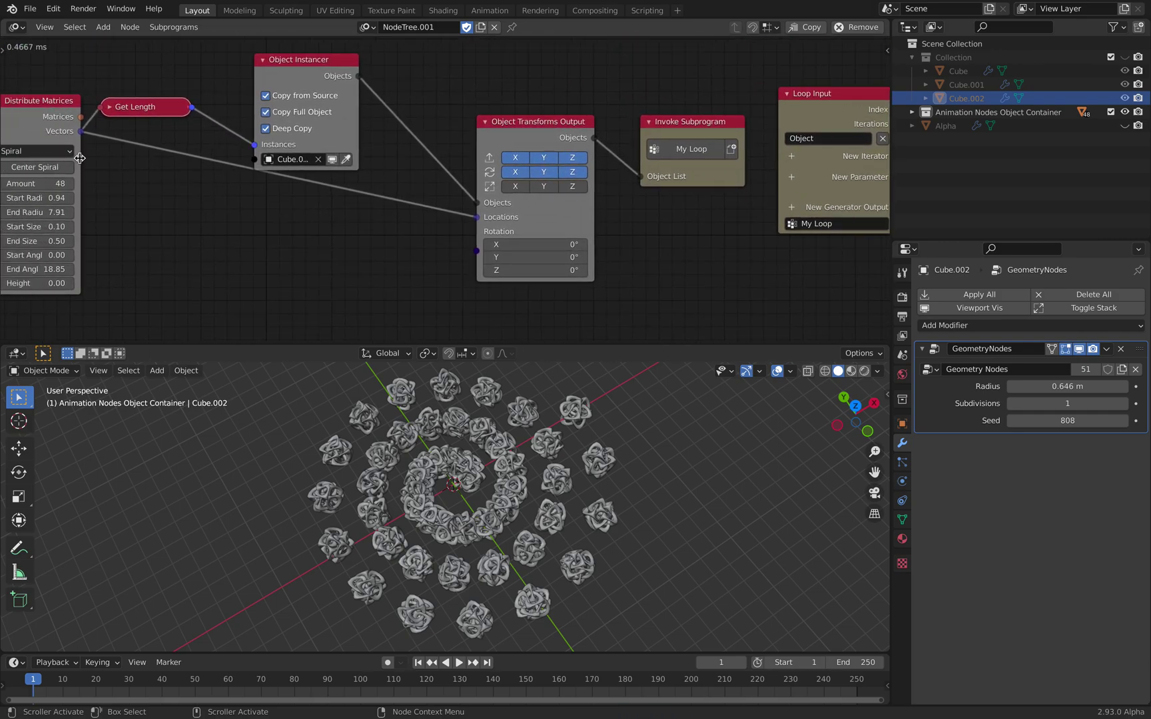
left_click_drag(47, 118, 54, 142)
middle_click_drag(859, 193, 223, 212)
left_click_drag(459, 130, 479, 88)
key("shift+d")
left_click(488, 203)
scroll(488, 197, "down", 1, "shift")
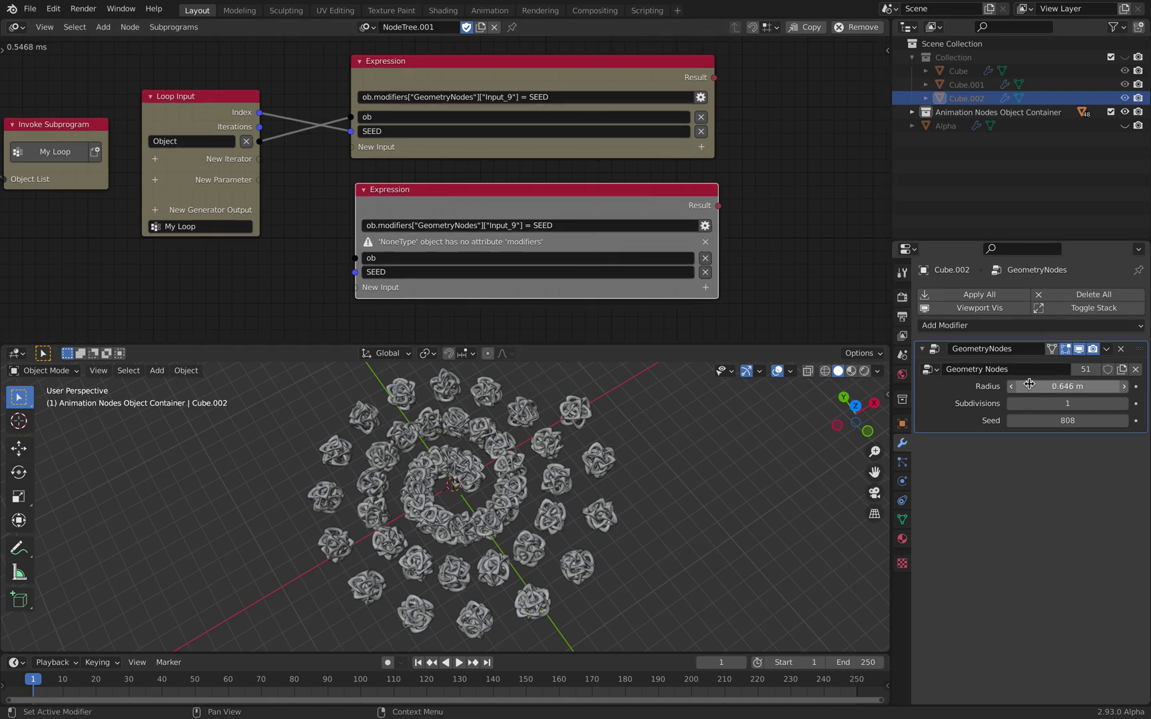
Copy the full data path of Cube.002's Radius and paste it over the duplicated Expression node's expression.
right_click(1054, 387)
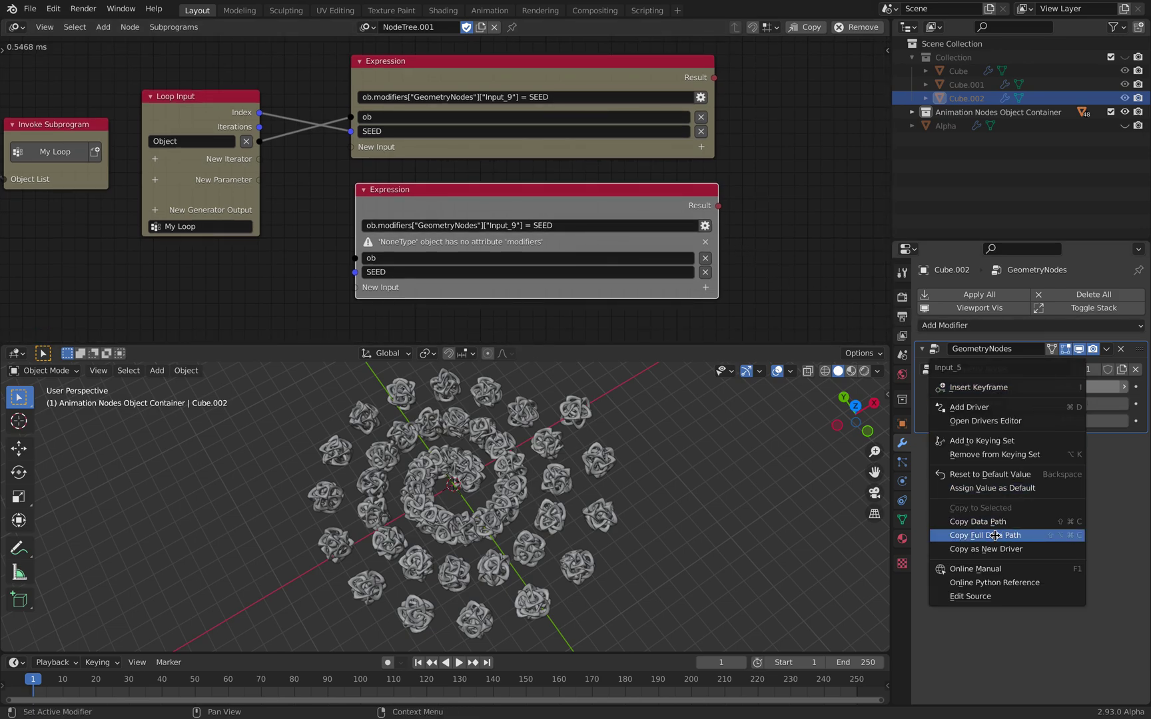
left_click(994, 535)
left_click(549, 227)
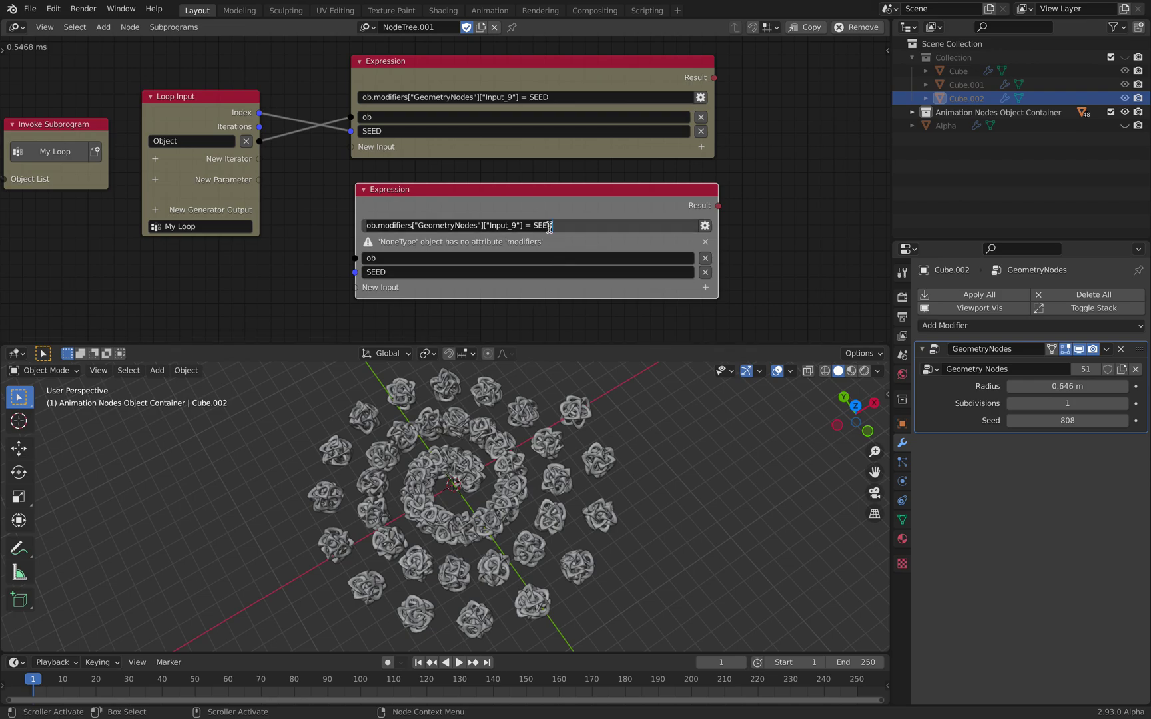
key("ctrl+v")
left_click(550, 318)
Replace the bpy.data.objects["Cube.002"] prefix in the lower Expression node with ob, giving ob.modifiers["GeometryNodes"]["Input_5"].
left_click(439, 227)
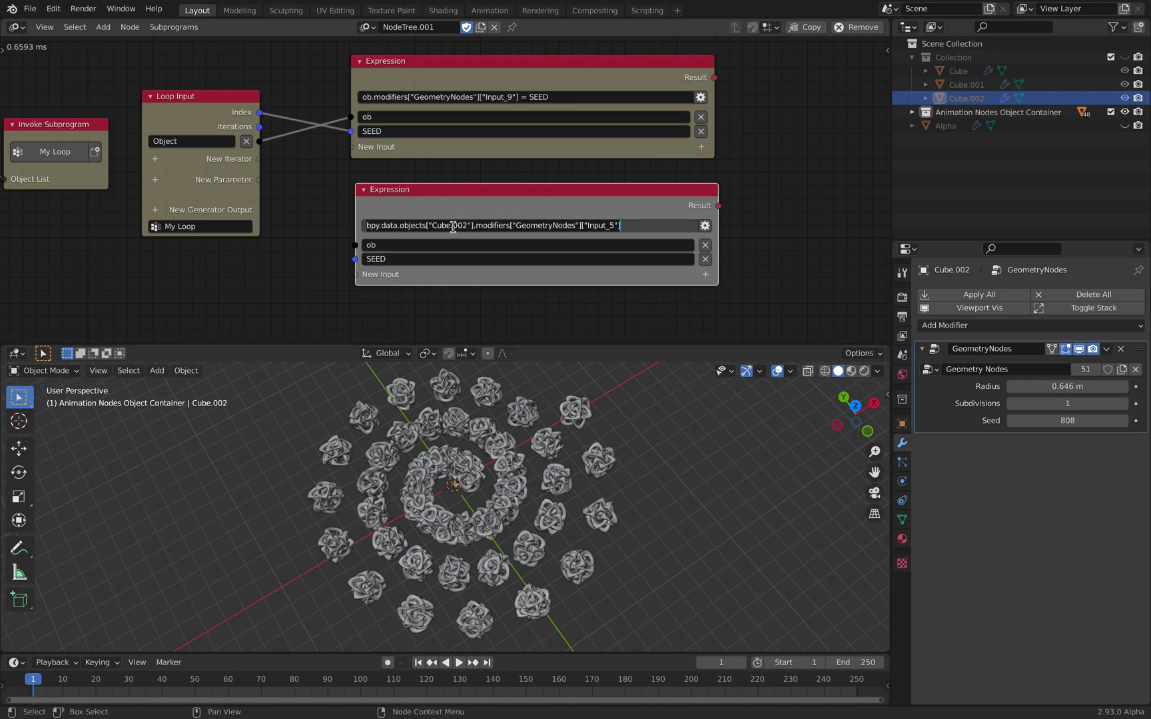
left_click(453, 226)
key("shift+Home")
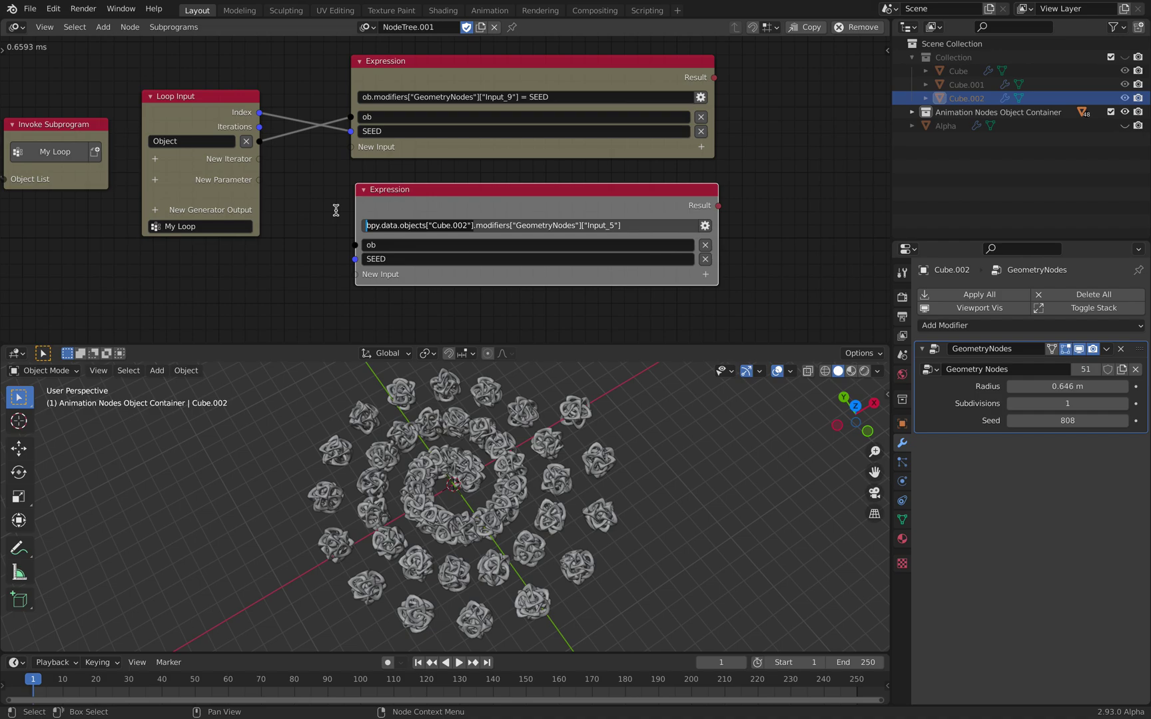
type("ob")
key("Return")
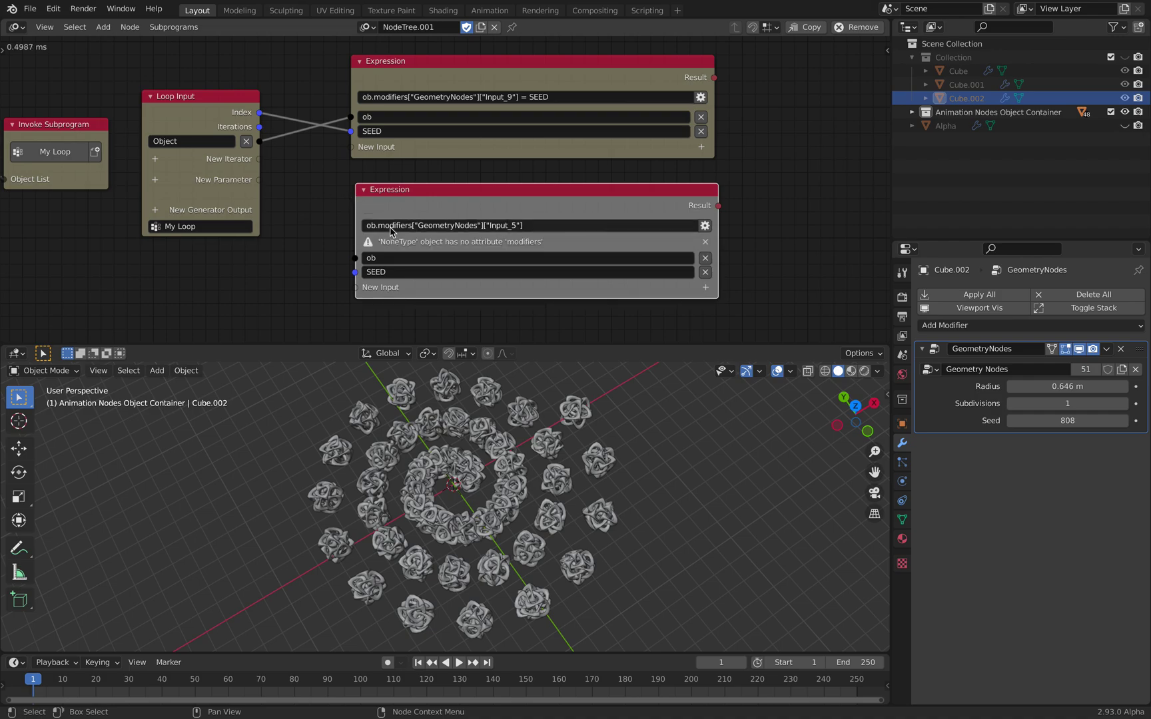
Move the lower Expression node farther from the Loop Input node and add a Random Number node between them.
scroll(392, 231, "up", 1)
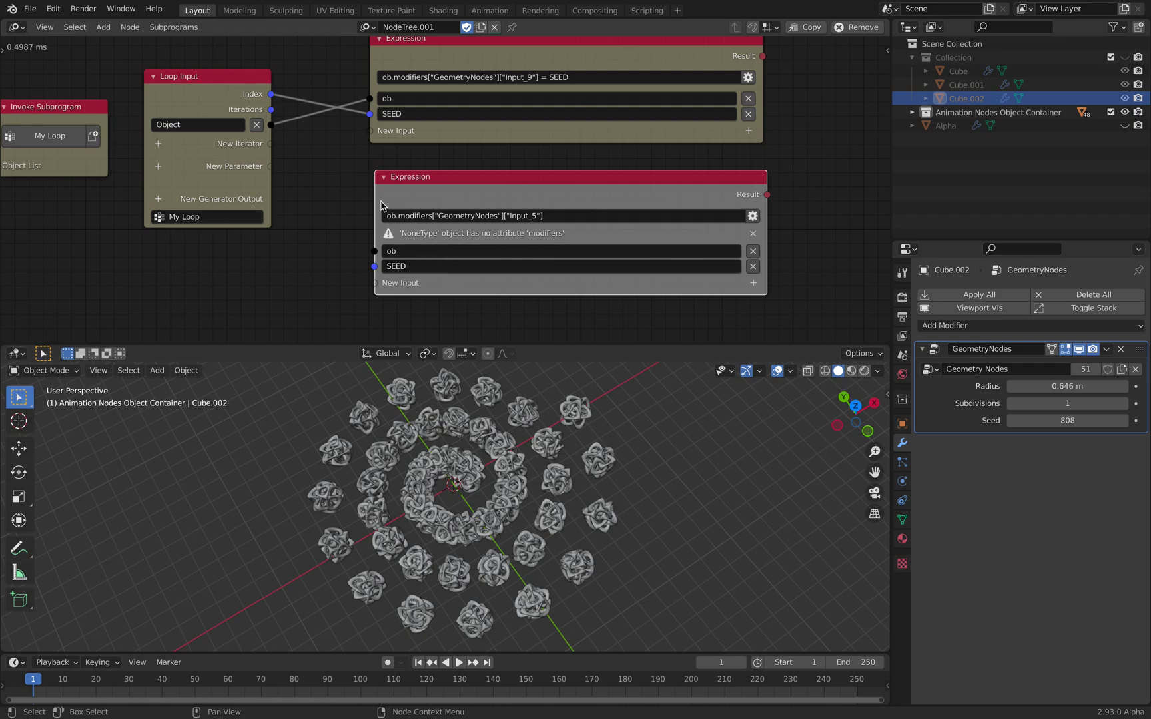
scroll(379, 201, "down", 2)
middle_click_drag(376, 199, 431, 202)
left_click_drag(472, 196, 601, 184)
key("ctrl+a")
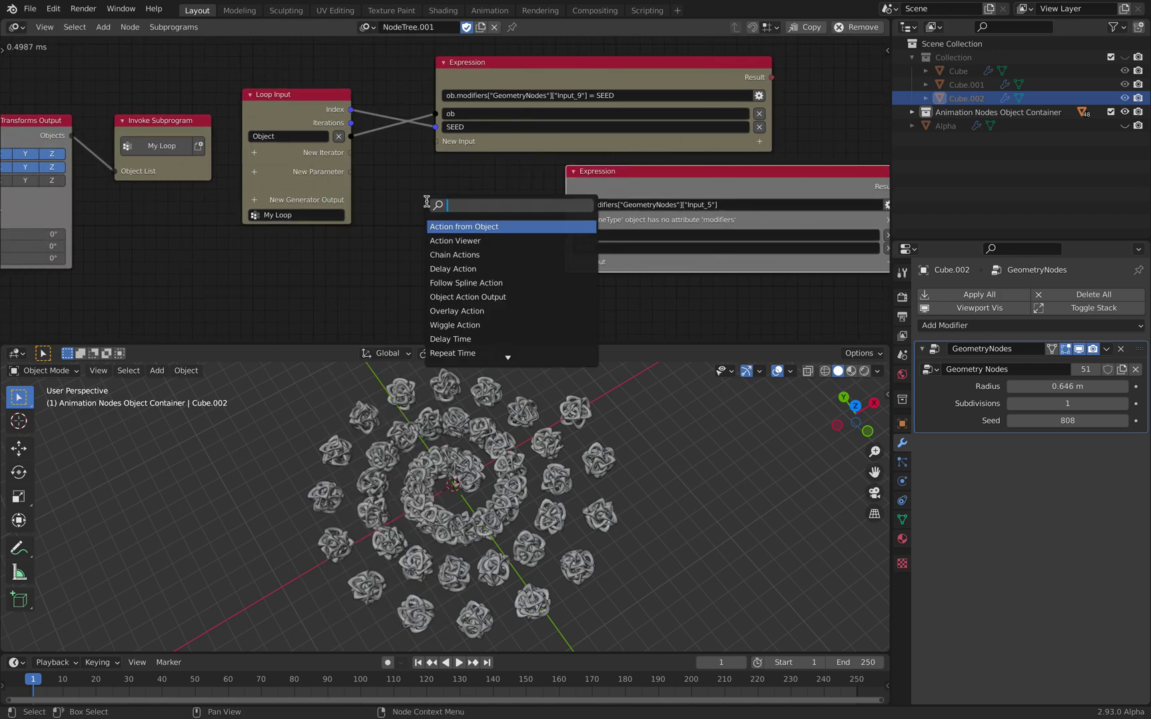
type("random n")
key("Return")
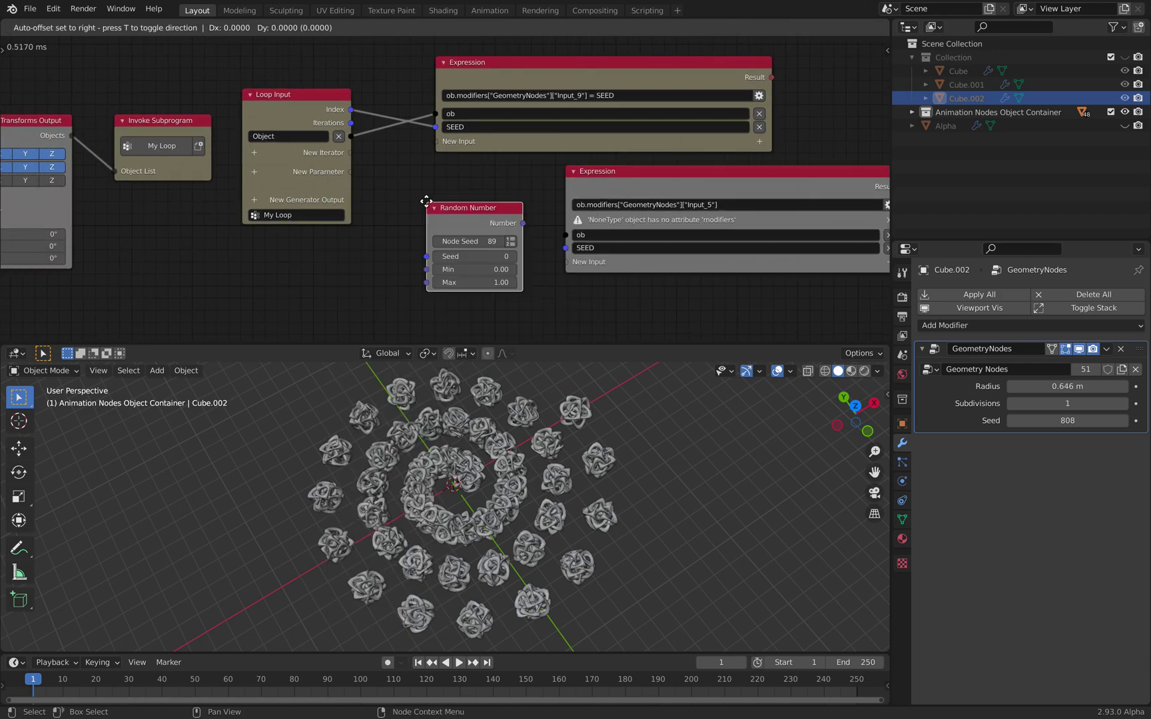
left_click(418, 195)
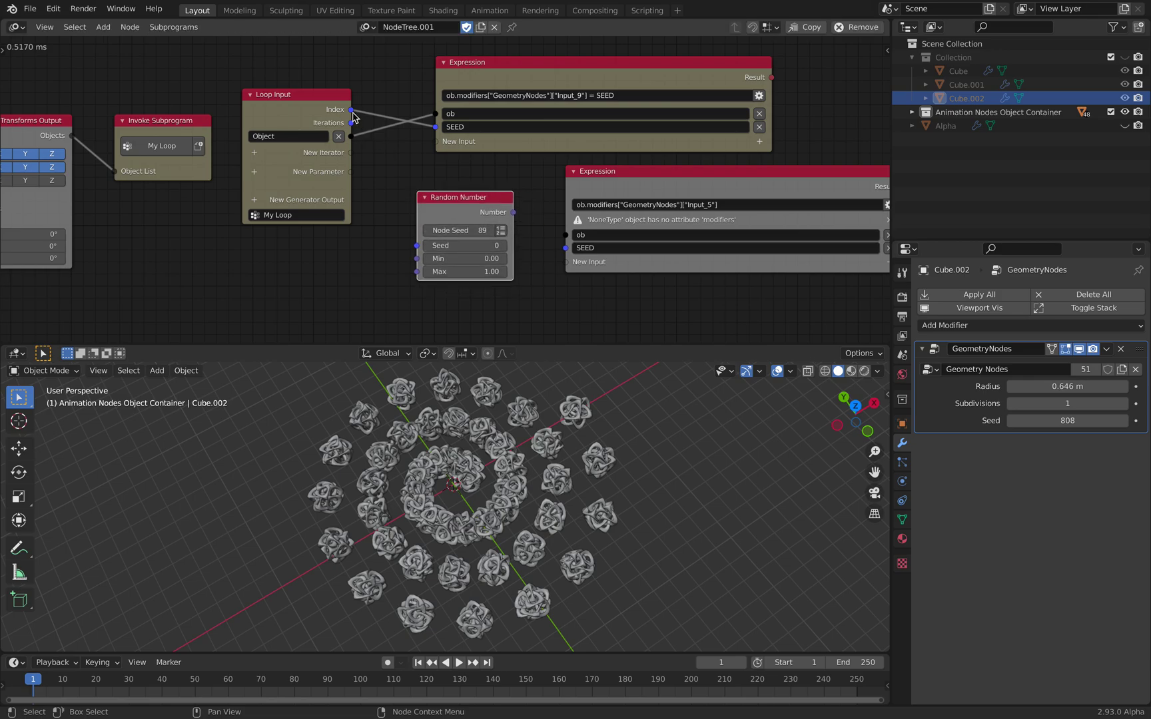
Connect the loop's Index to the Random Number's Seed, set Min to 0.36, and link Number to the lower Expression's SEED input.
left_click_drag(351, 109, 474, 258)
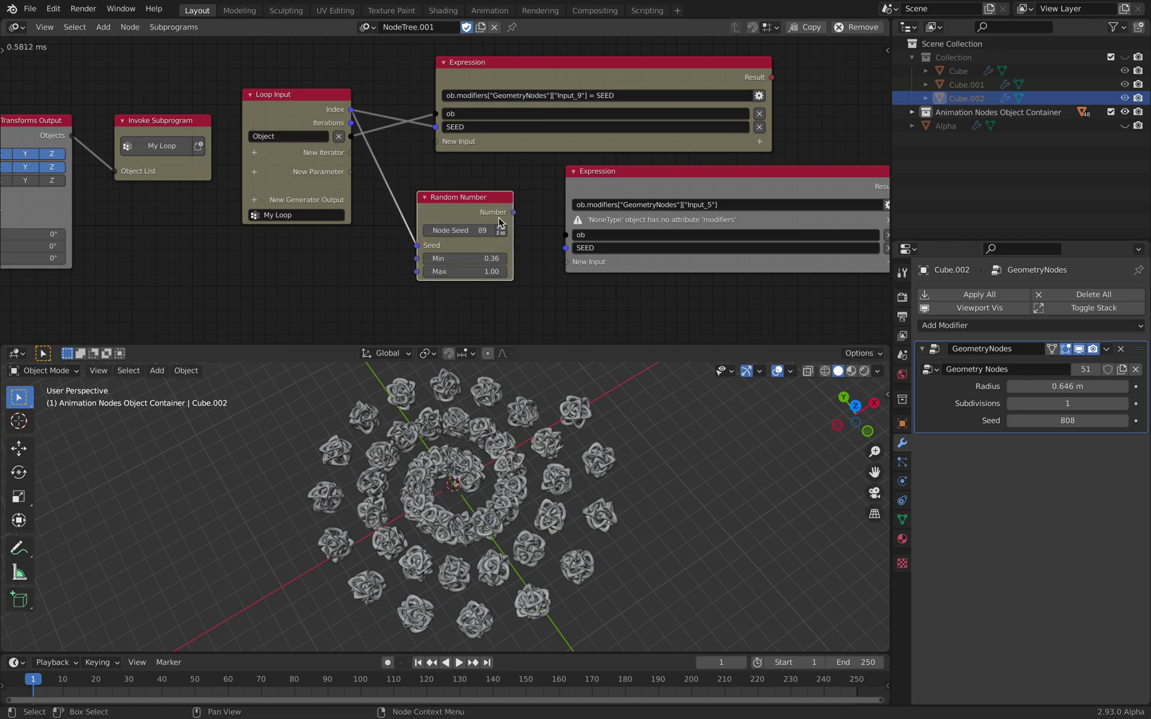
left_click_drag(512, 213, 562, 247)
middle_click_drag(583, 254, 512, 256)
scroll(513, 256, "up", 2)
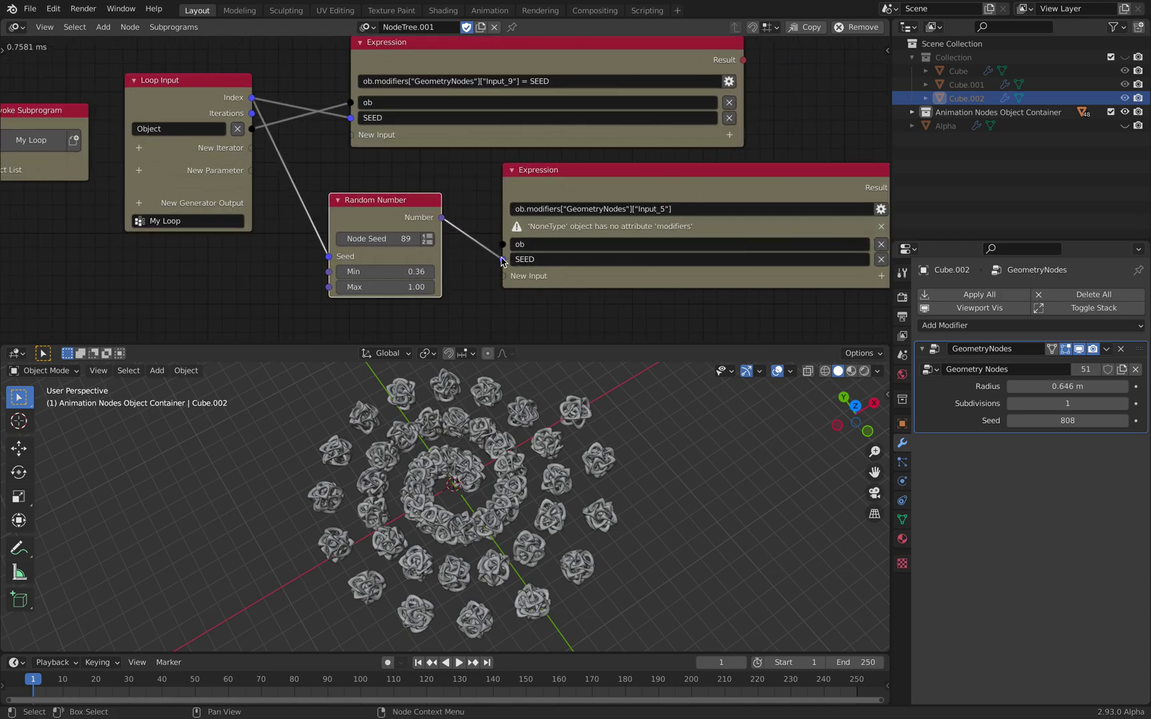
Replace the lower Expression's SEED input with a Float input x and connect the Random Number output to it.
left_click(881, 259)
middle_click_drag(791, 176, 676, 156)
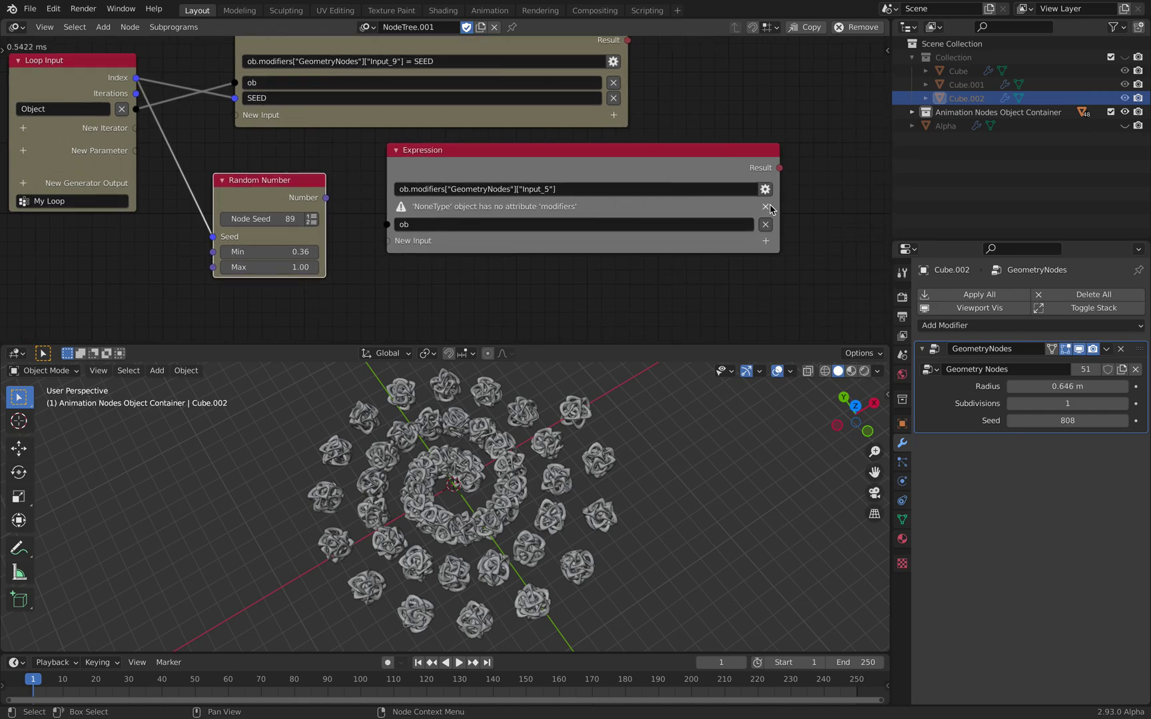
left_click(767, 241)
type("flo")
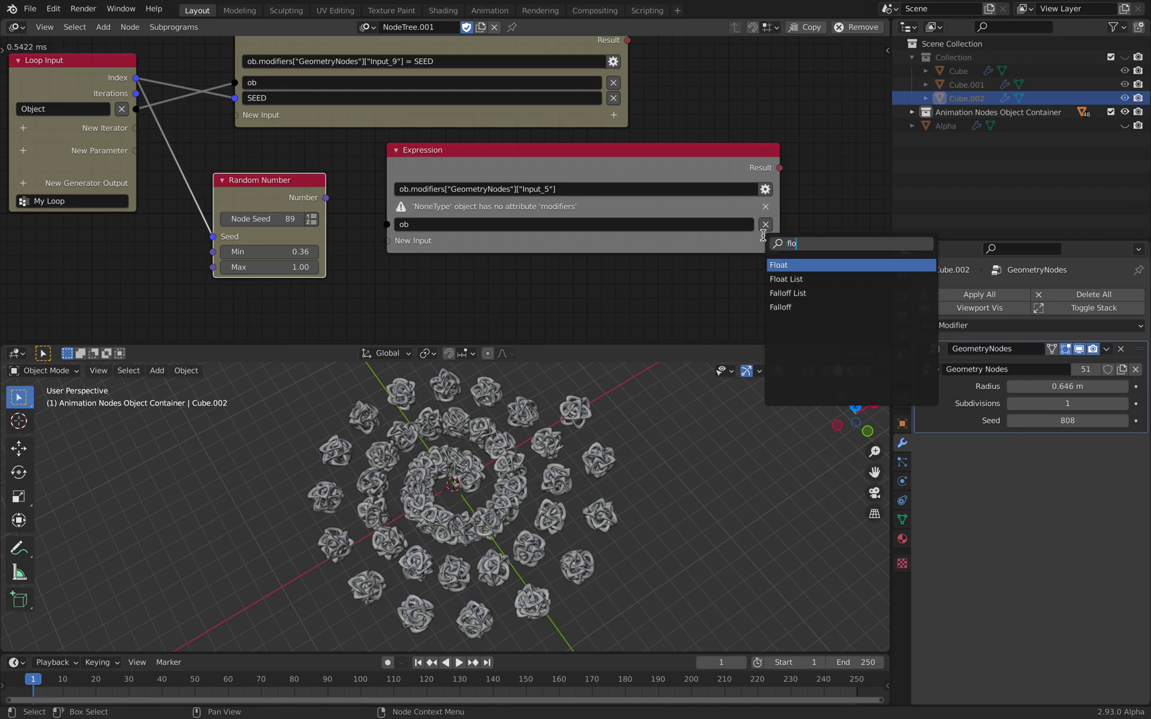
key("Return")
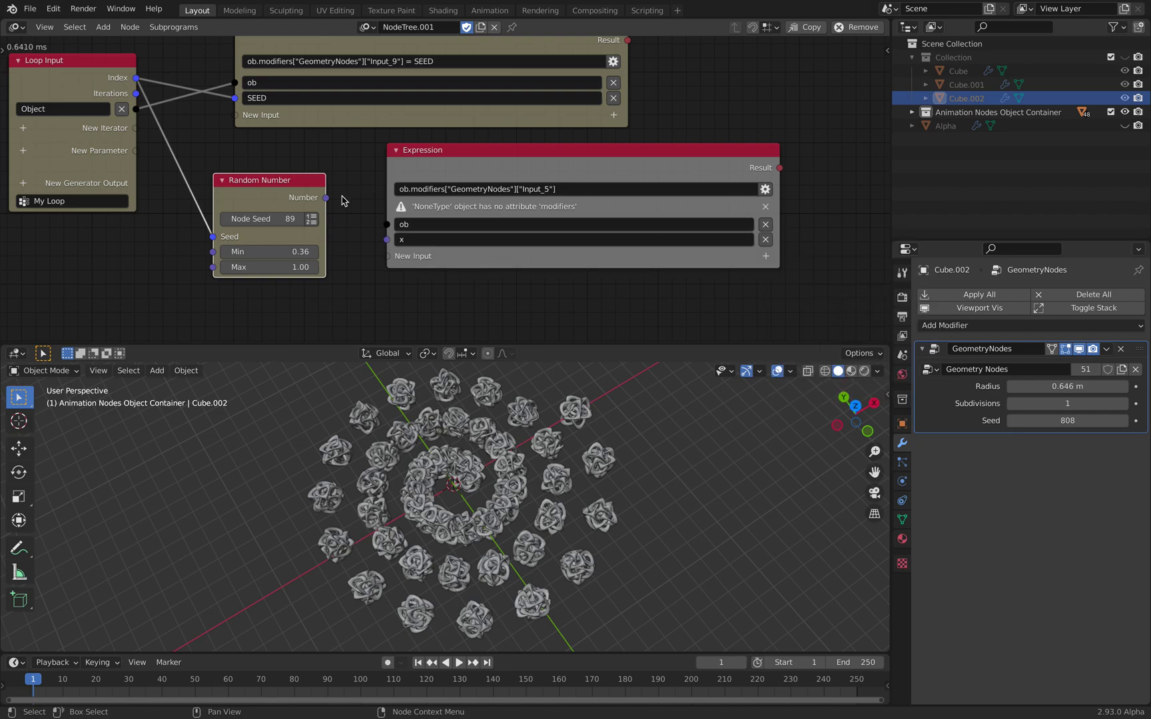
left_click_drag(331, 201, 387, 239)
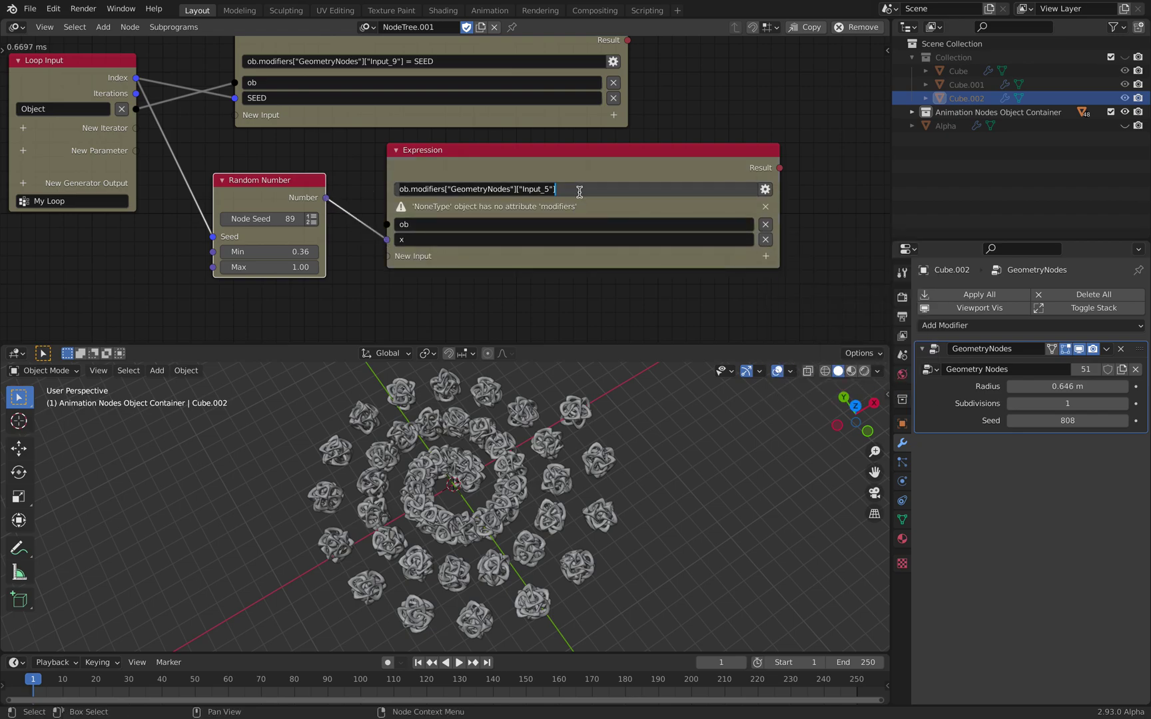
Append = x to the lower Expression so Input_5 is assigned the random value, and play the animation.
left_click(583, 190)
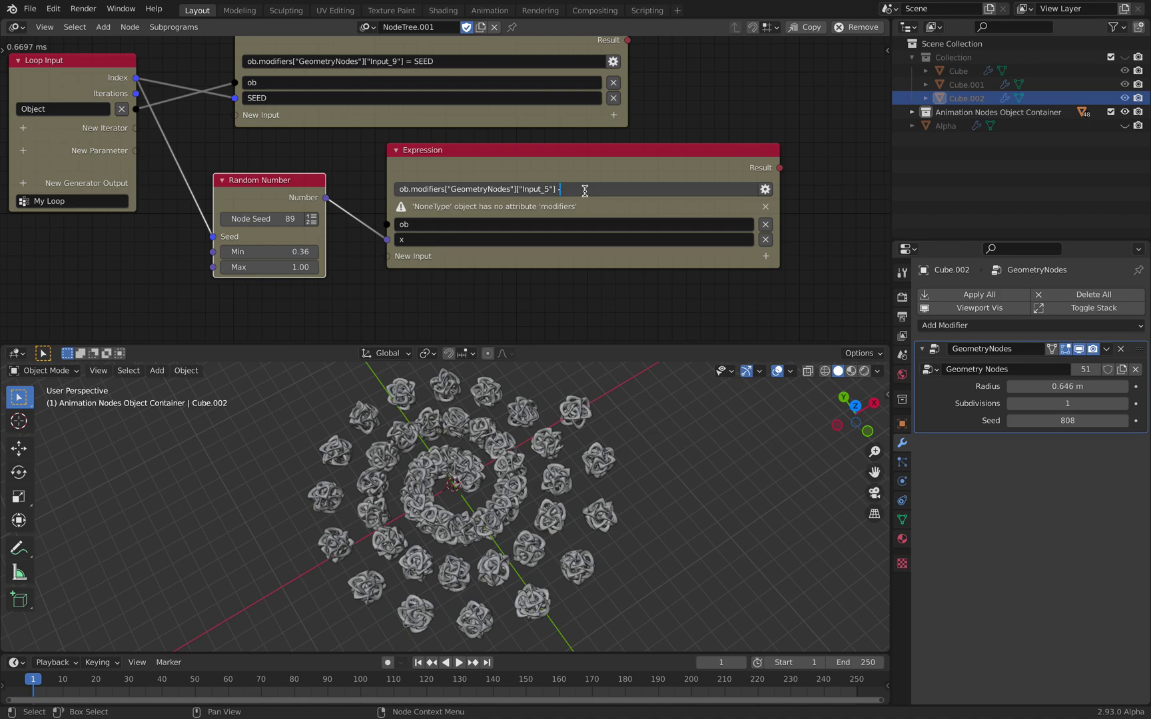
type("x")
key("Return")
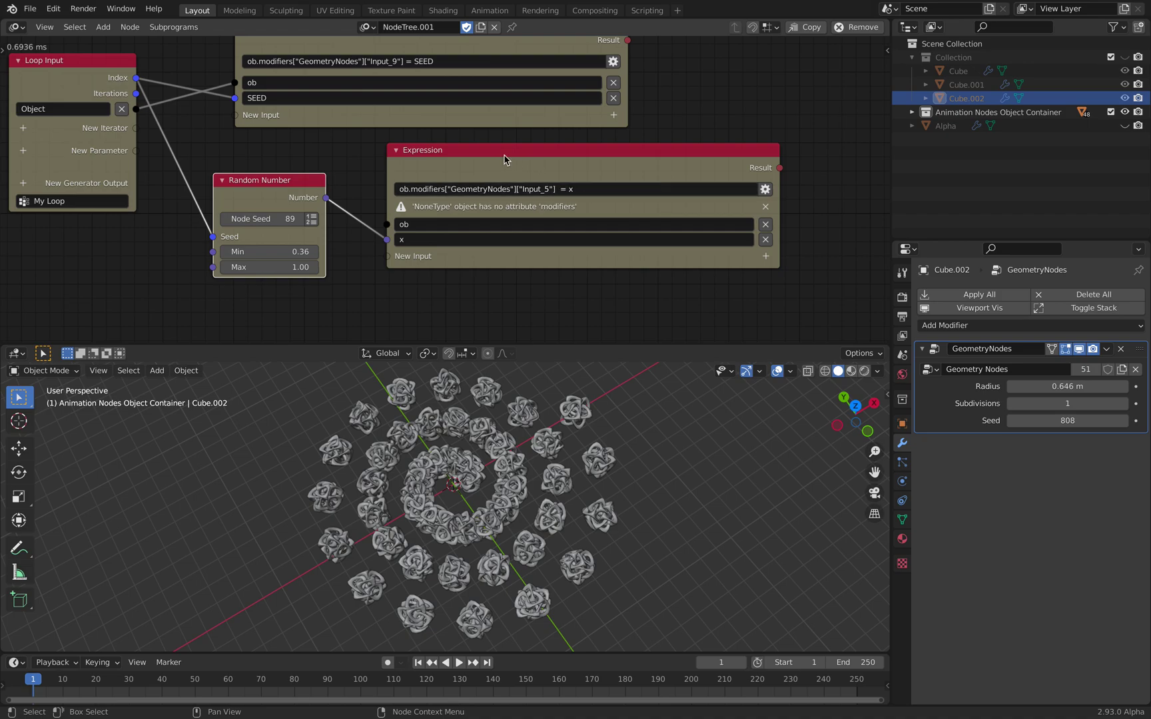
key("space")
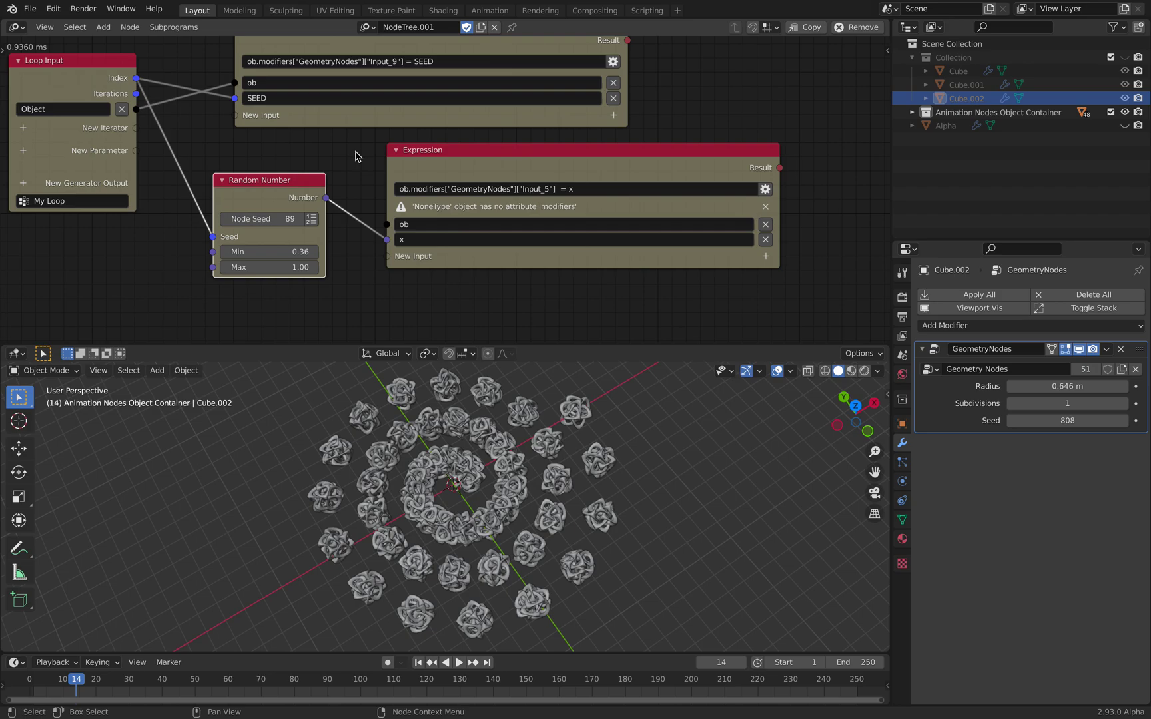
Connect the loop's Object to the lower Expression's ob input and set the Random Number's Min to 0.10 and Max to 1.16.
scroll(402, 193, "up", 1)
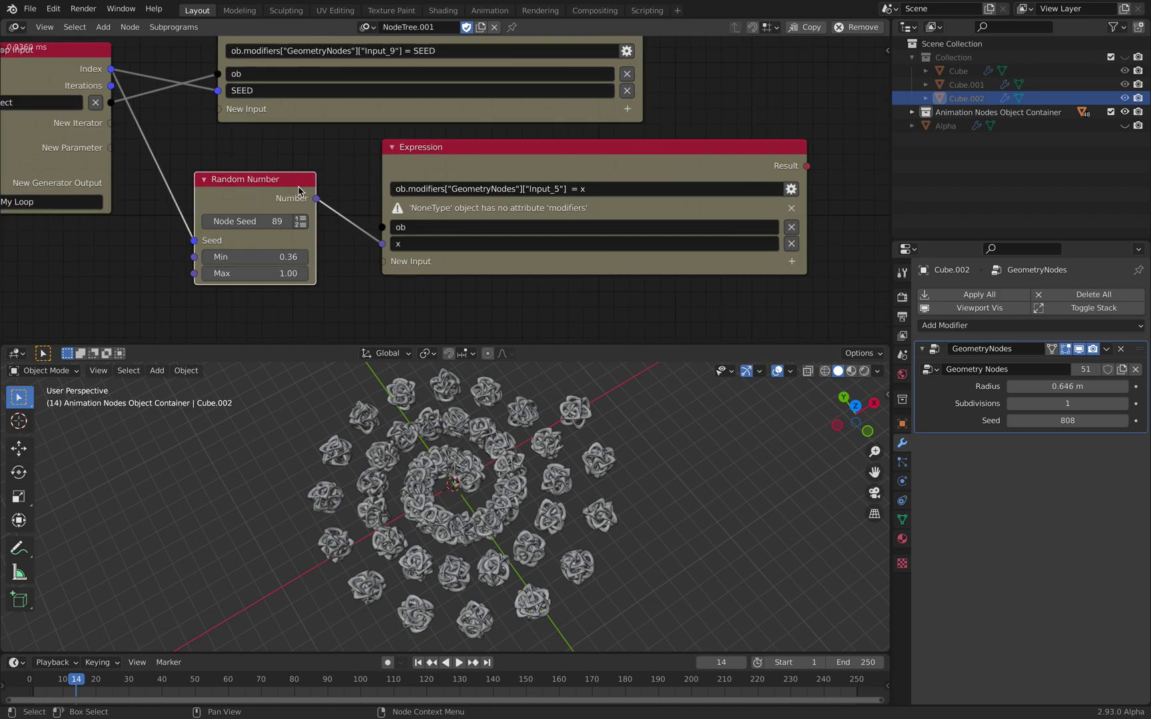
left_click_drag(298, 191, 284, 202)
left_click_drag(112, 107, 381, 227)
middle_click_drag(542, 642, 540, 616)
mouse_move(258, 281)
left_mouse_down("shift")
mouse_move(291, 281)
mouse_move(264, 294)
mouse_move(250, 278)
left_mouse_up("shift")
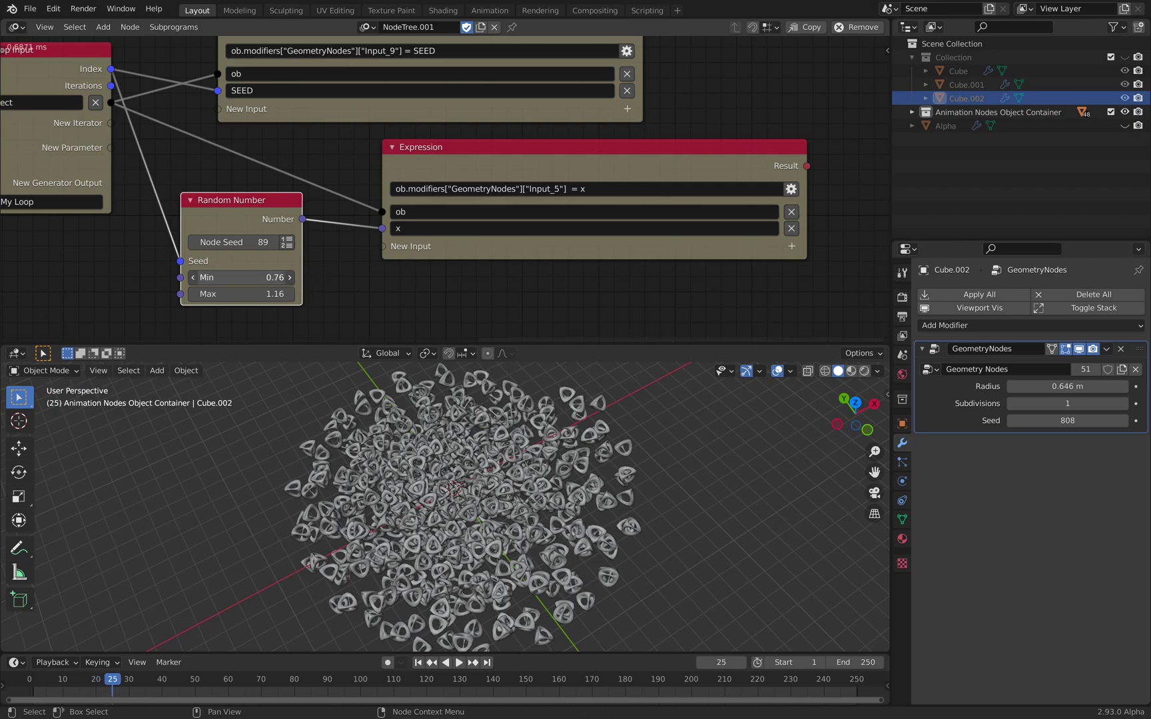
key("space")
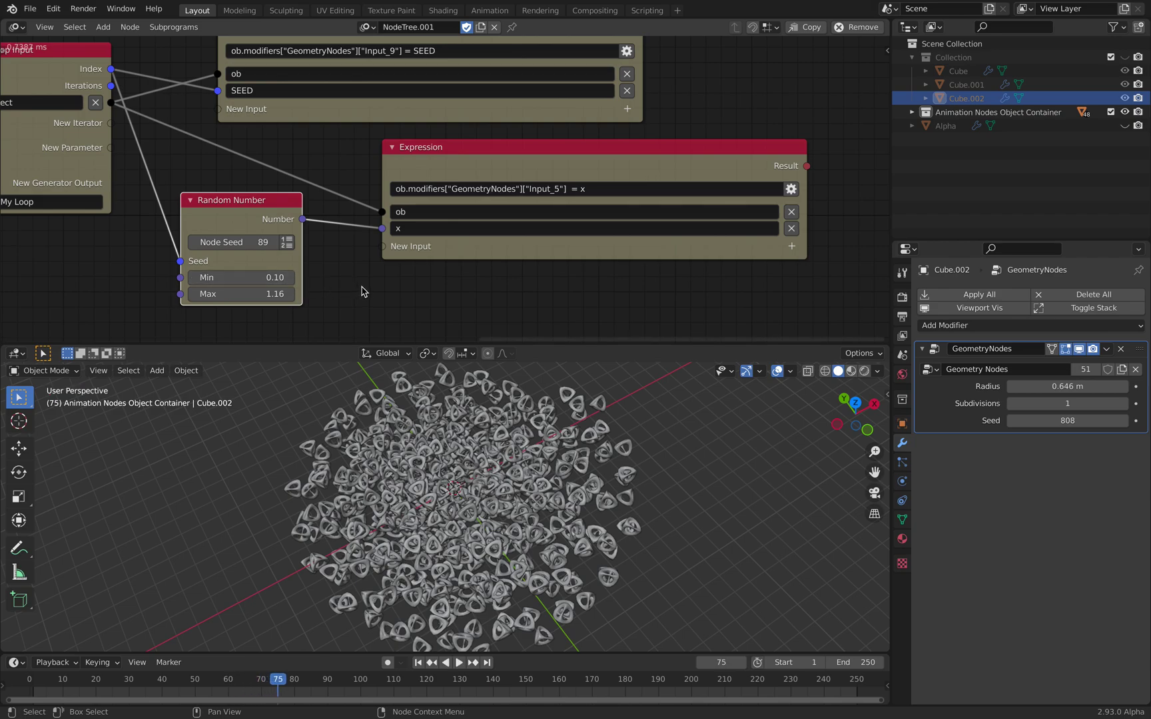
Play the animation briefly, and spread the spiral in Distribute Matrices to a start radius of 2.14 and end radius of 23.15.
scroll(366, 293, "down", 1)
key("space")
key("space")
key("space")
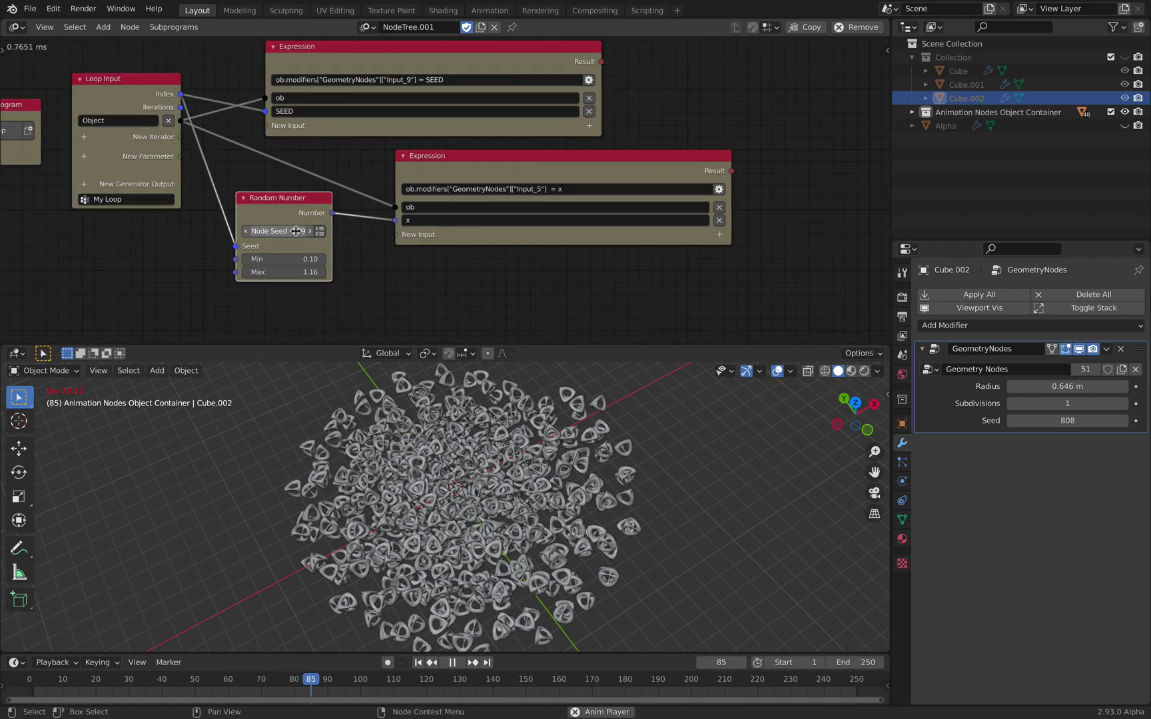
middle_click_drag(514, 466, 527, 454)
middle_click_drag(199, 158, 507, 157)
scroll(282, 151, "down", 4)
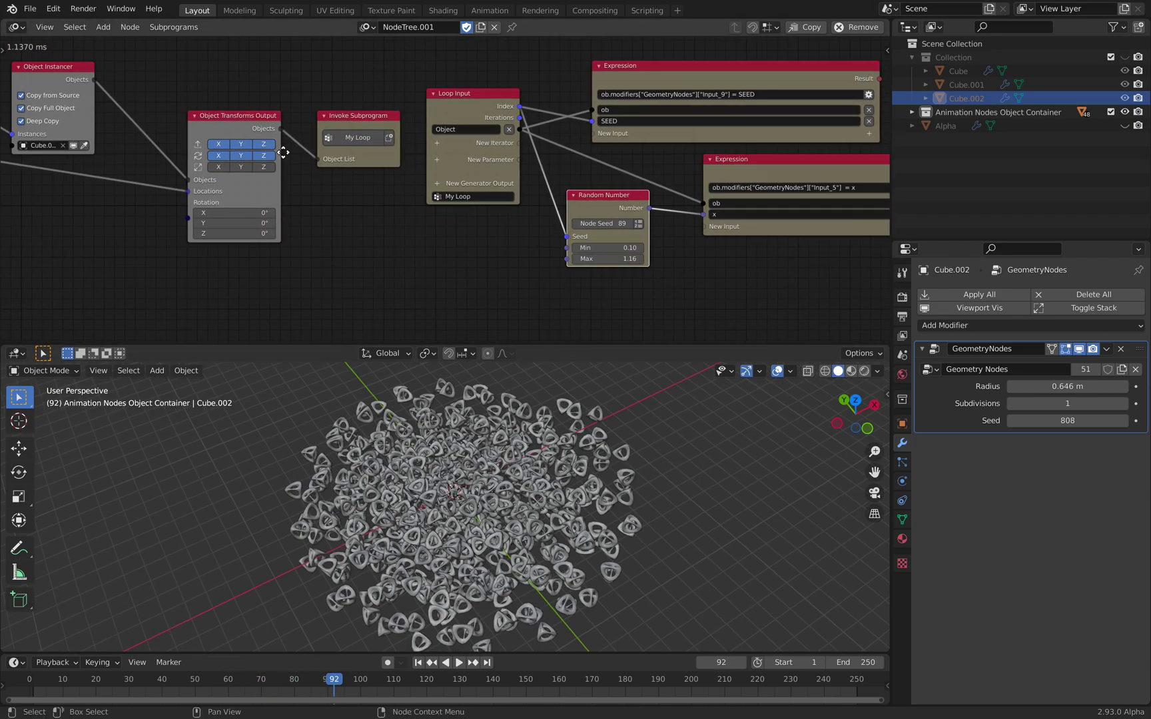
middle_click_drag(70, 140, 269, 157)
mouse_move(141, 207)
left_mouse_down()
mouse_move(167, 218)
mouse_move(138, 208)
left_mouse_up()
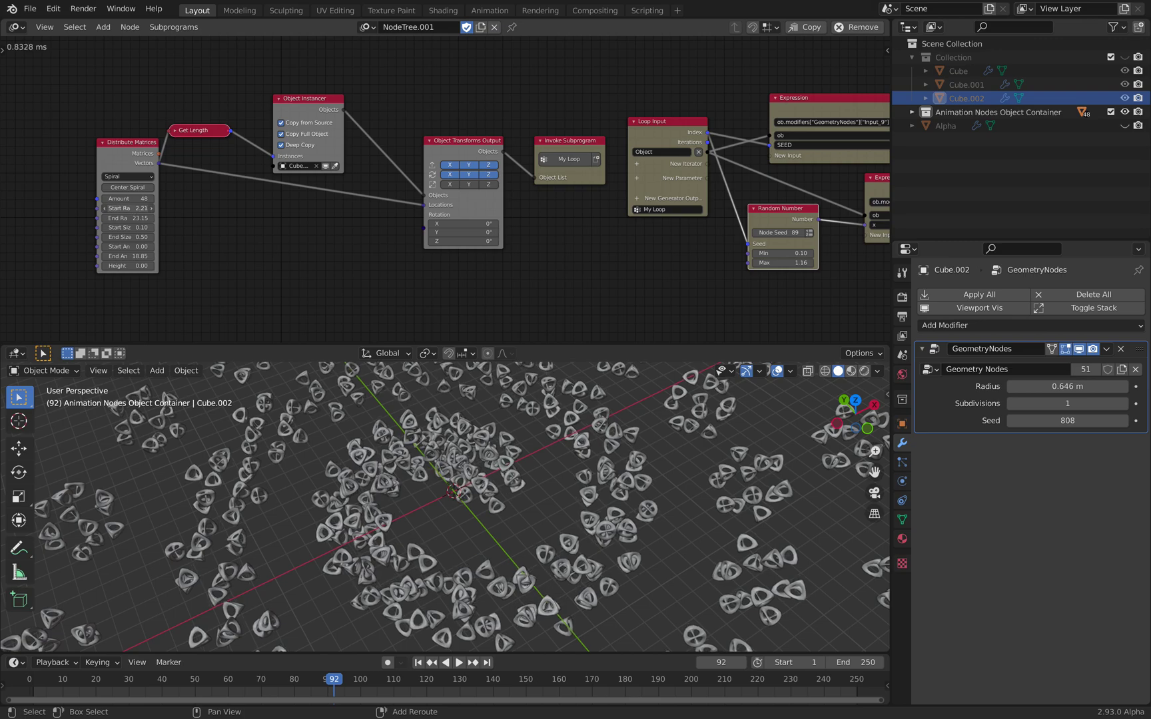
scroll(534, 515, "down", 3)
Select several spiral instances in turn and examine the Geometry Nodes inputs of their modifiers.
left_click(534, 515)
left_click(538, 467)
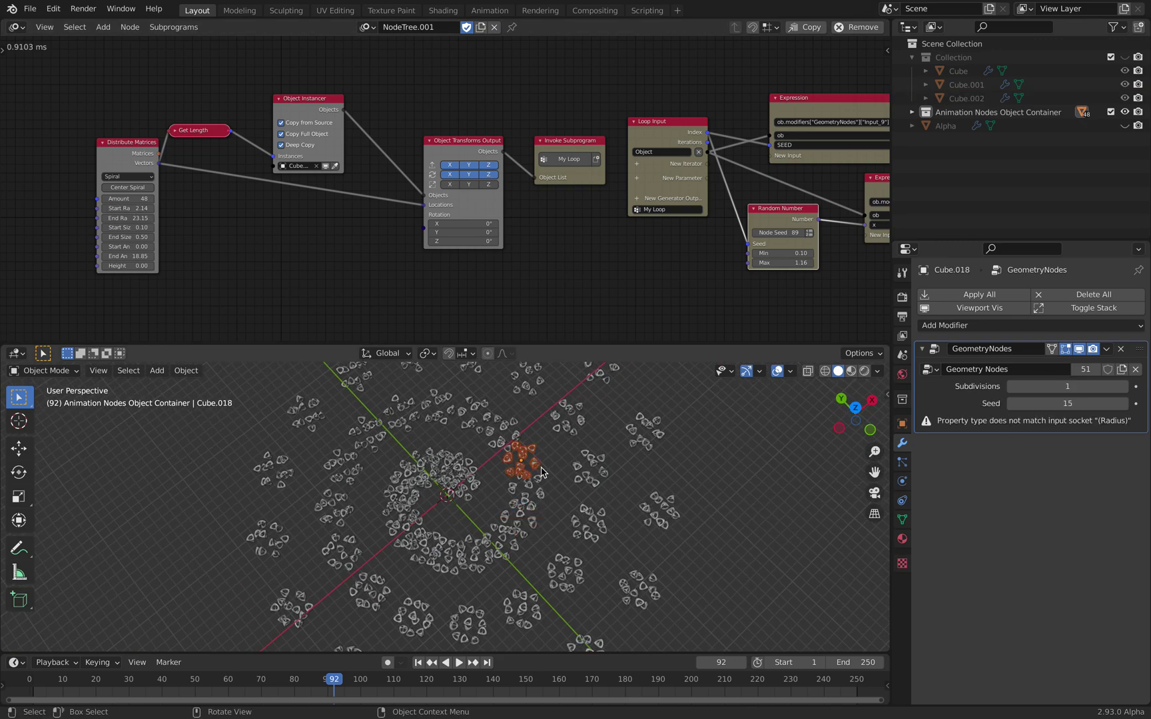
left_click(511, 513)
left_click(487, 540)
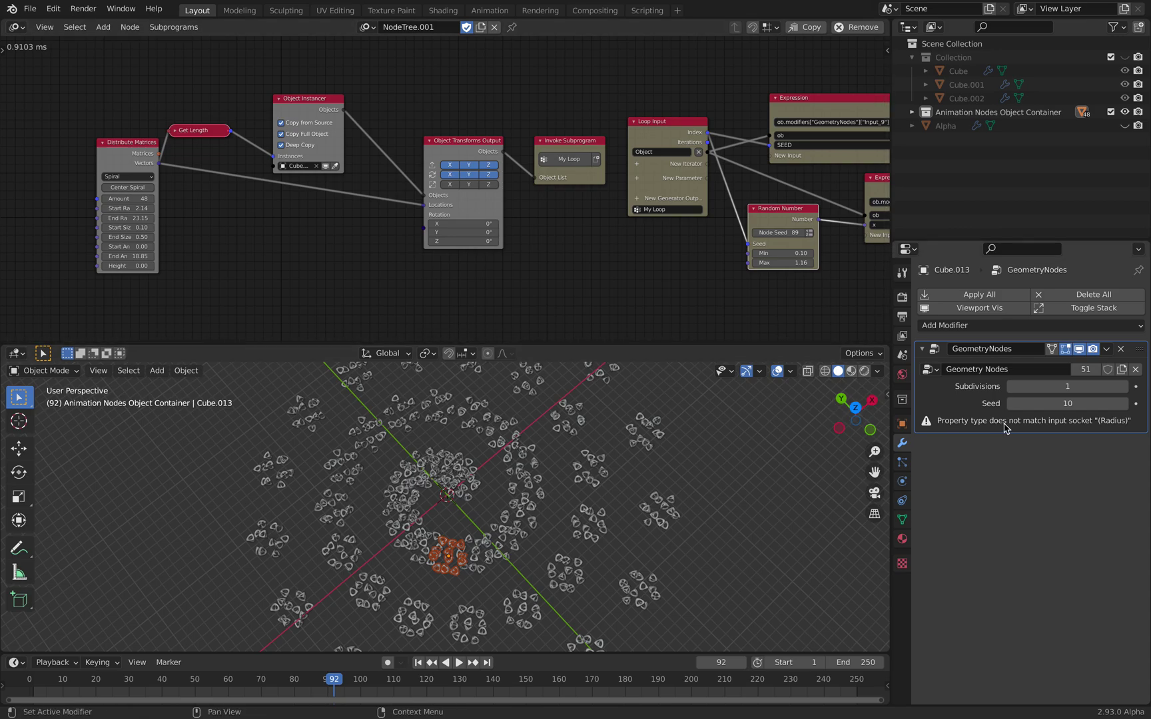
Line up the two Expression nodes one above the other and save the file.
middle_click_drag(886, 237, 643, 247)
scroll(645, 216, "up", 3)
middle_click_drag(644, 118, 621, 144)
left_click_drag(617, 106, 729, 102)
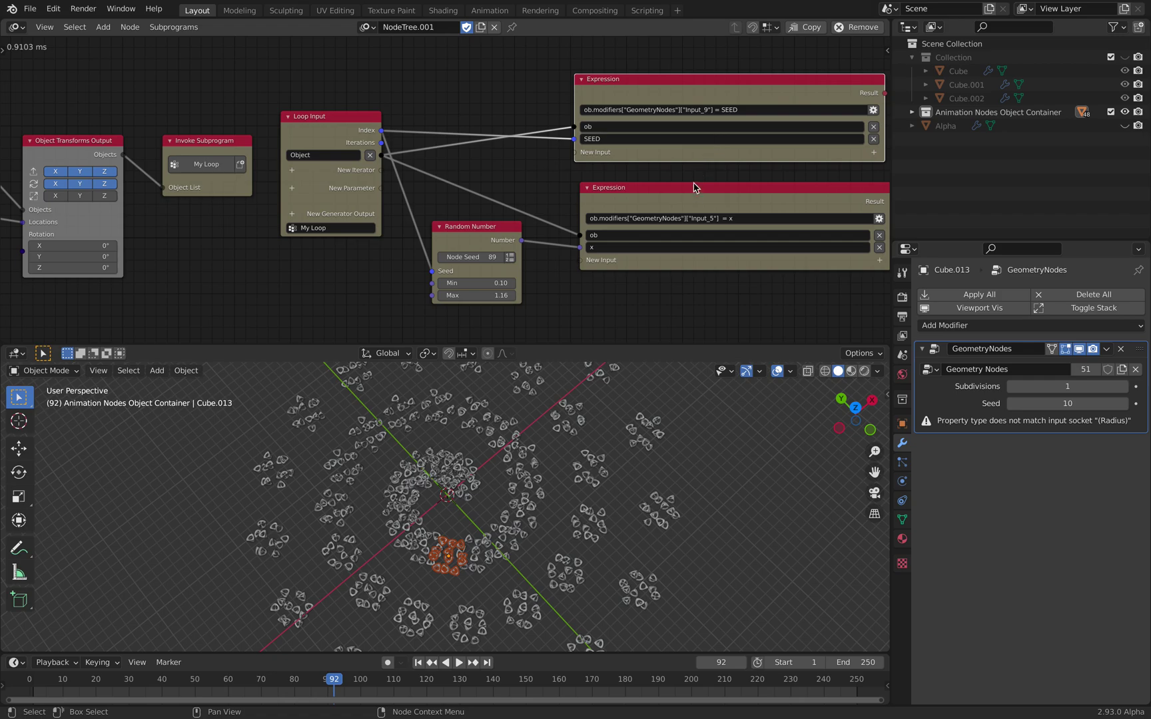
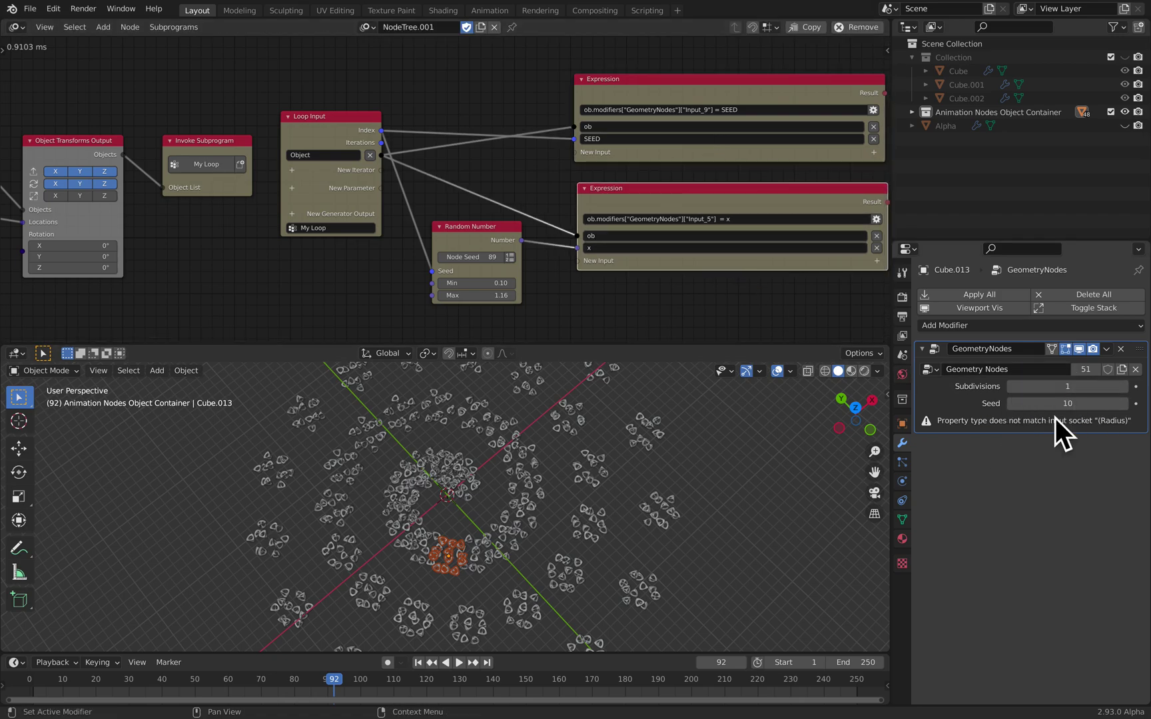
scroll(421, 233, "up", 2)
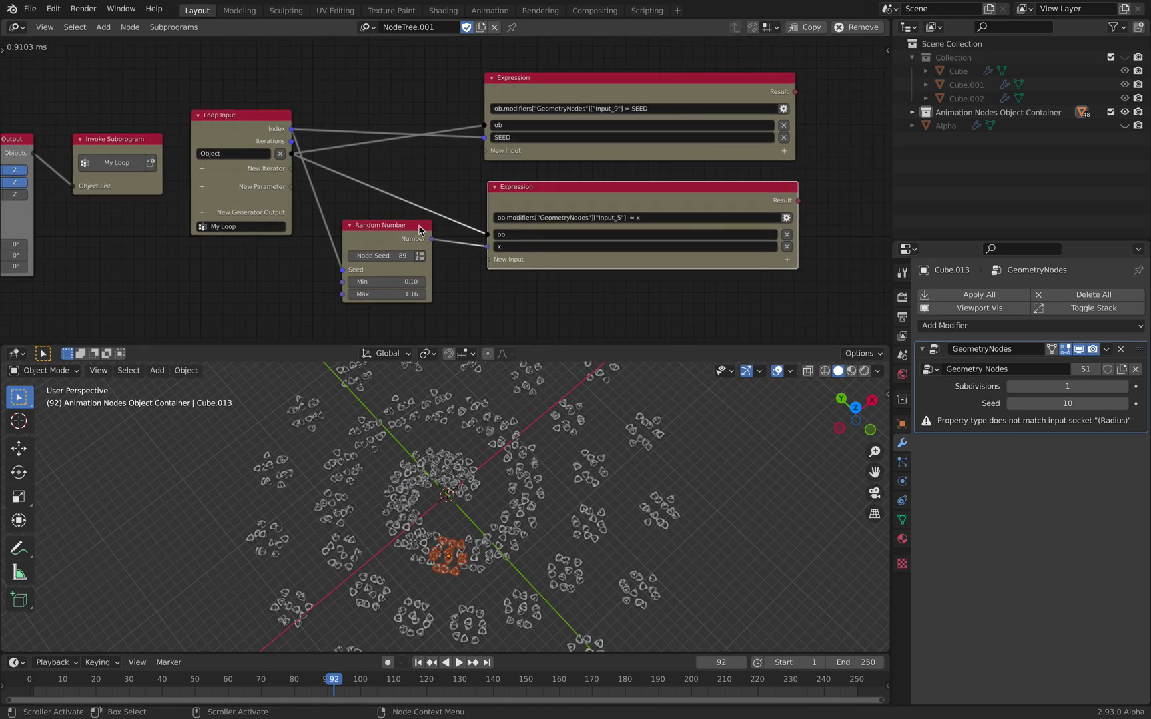
key("ctrl+s")
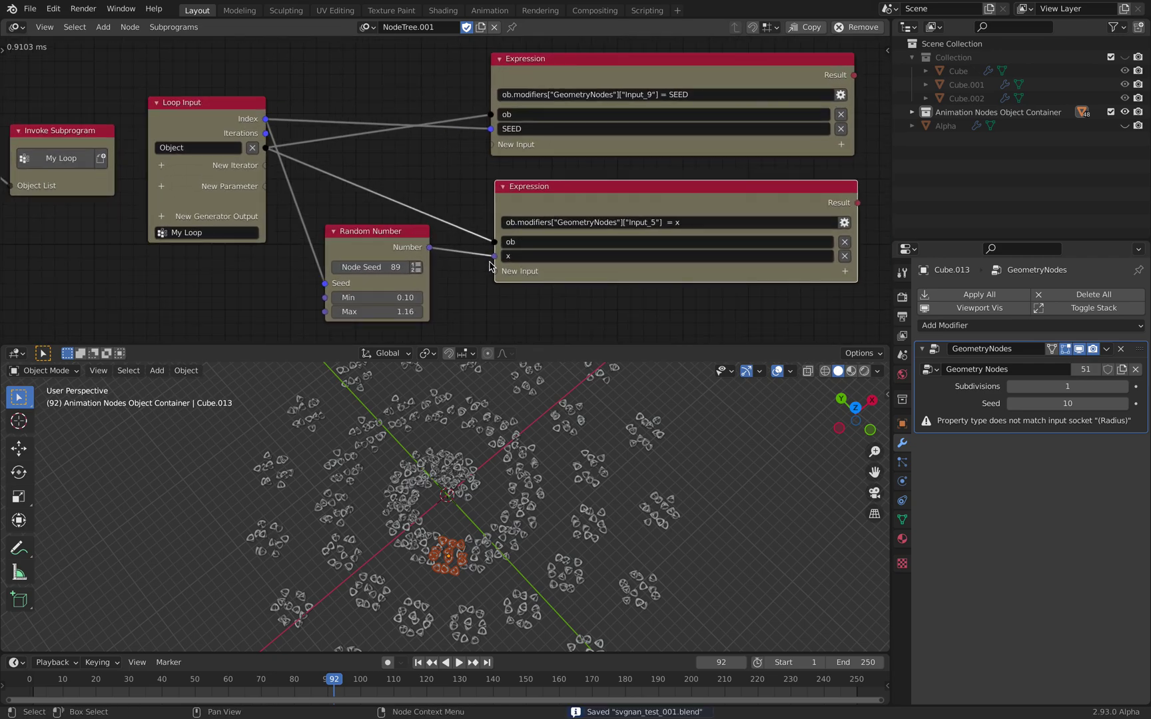
Disconnect the Random Number from input x, remove = x from the lower Expression, and save the file.
left_click_drag(492, 258, 507, 299)
left_click(714, 222)
left_click(690, 222)
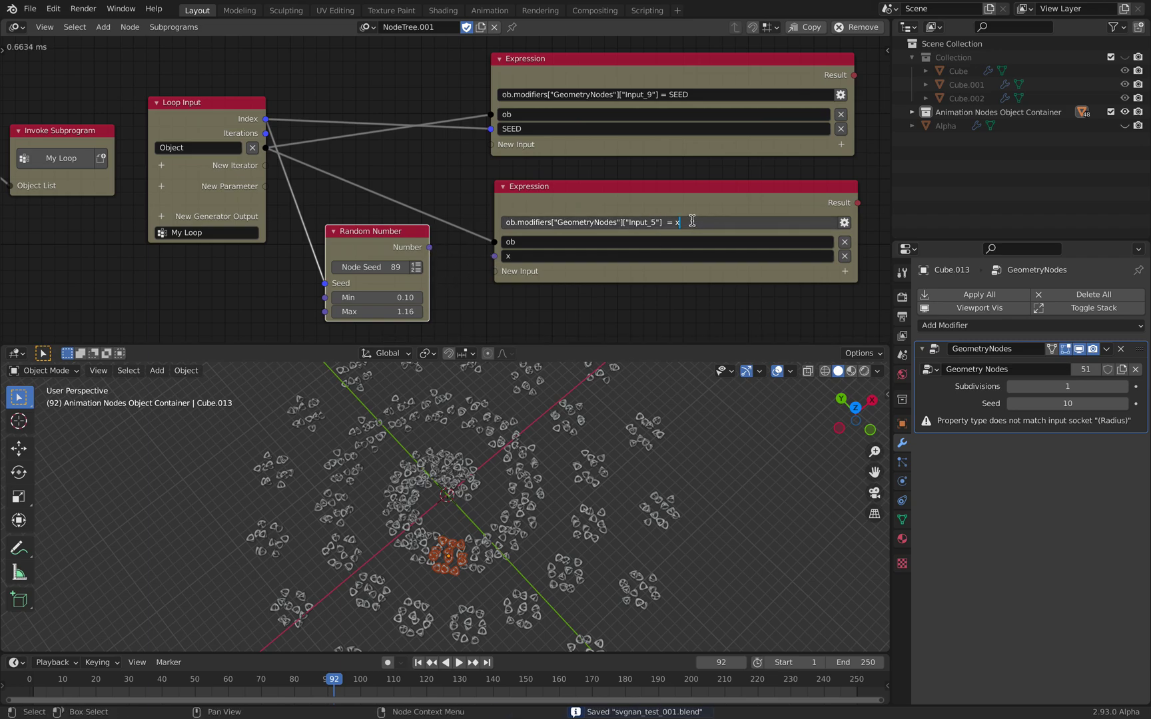
key("Return")
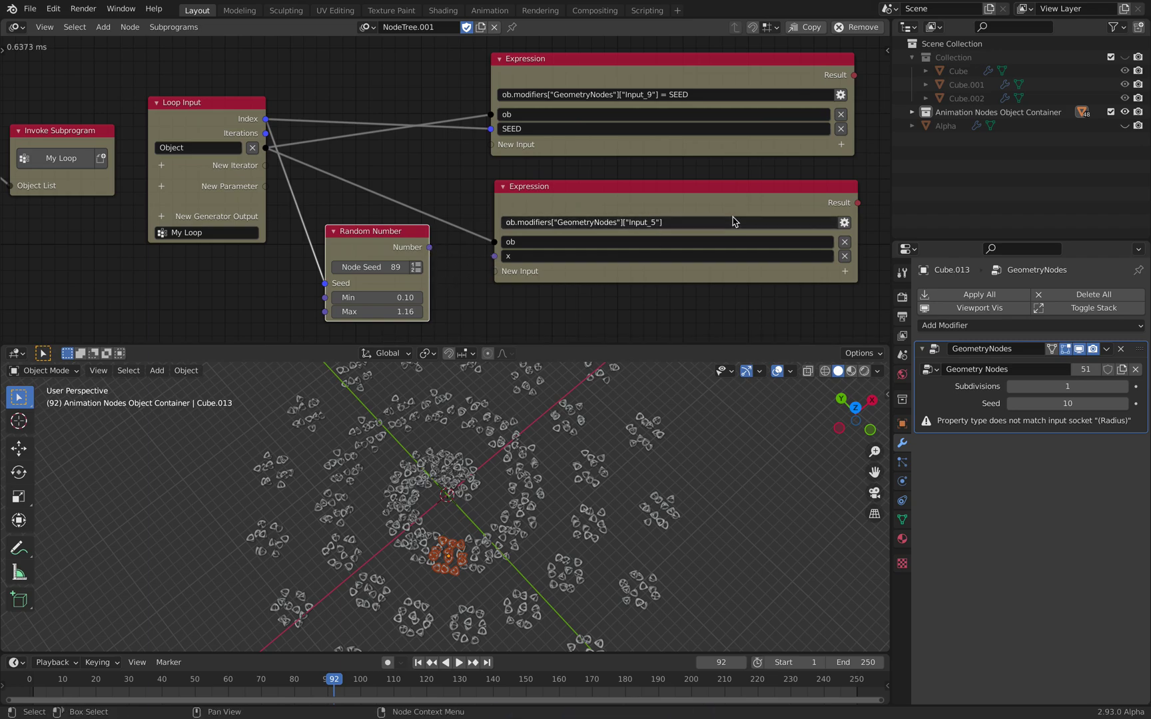
key("ctrl+s")
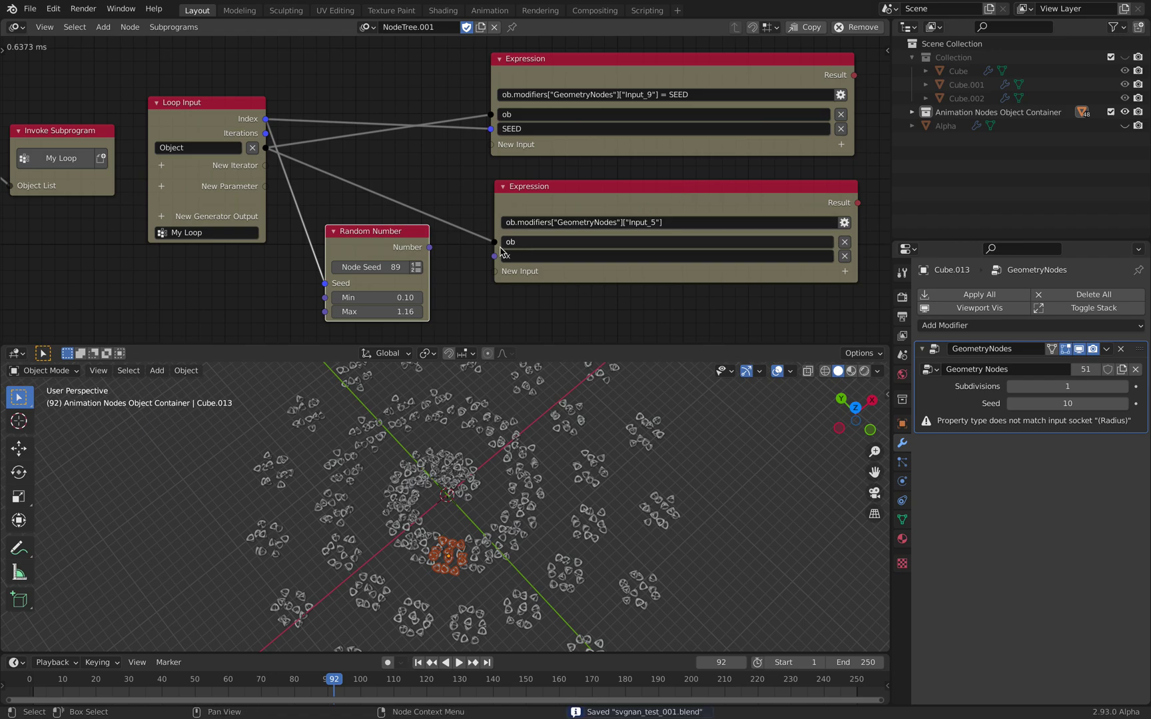
Reconnect the Random Number to input x, and reopen the recent file svgnan_test_001.blend without keeping the unsaved change.
left_click_drag(429, 247, 495, 255)
left_click(29, 8)
mouse_move(115, 51)
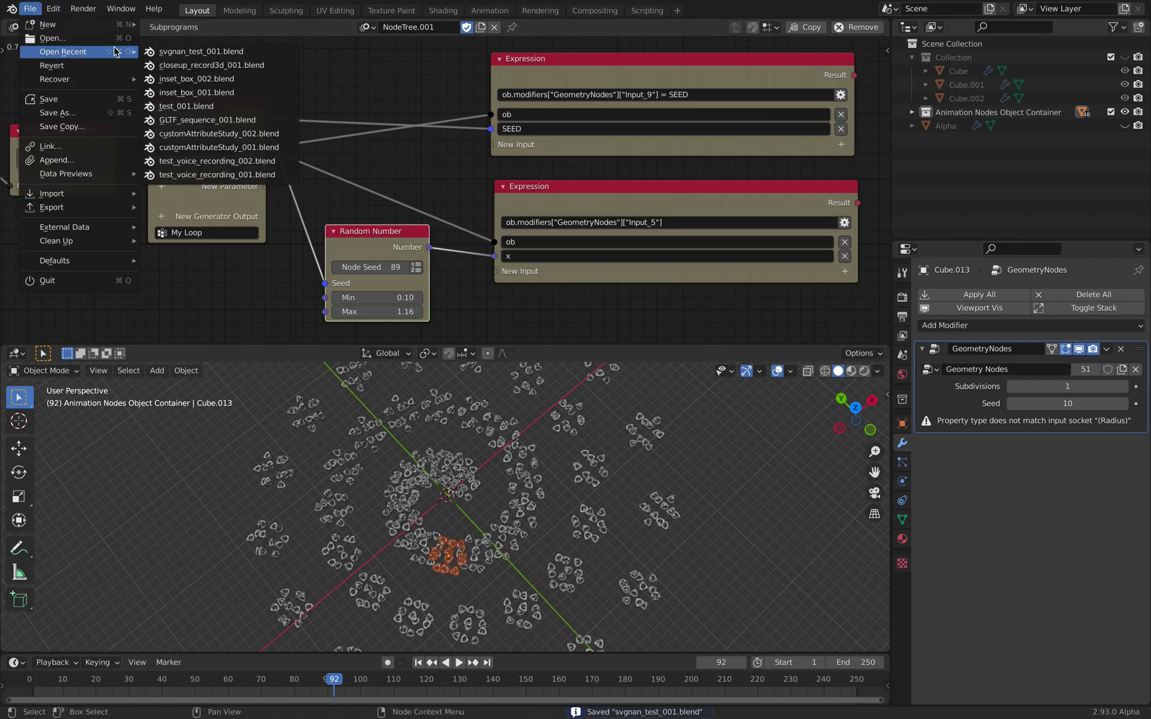
left_click(178, 53)
left_click(530, 383)
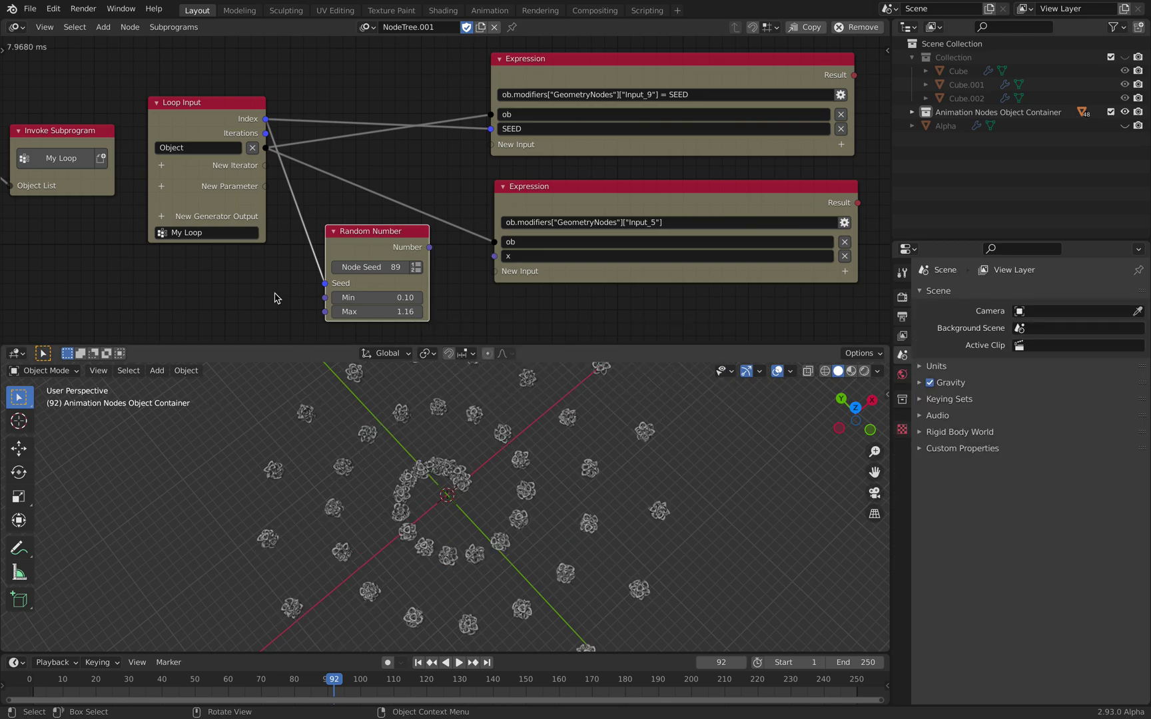
Save the reopened project as a new version named svgnan_test_002.blend.
left_click(30, 9)
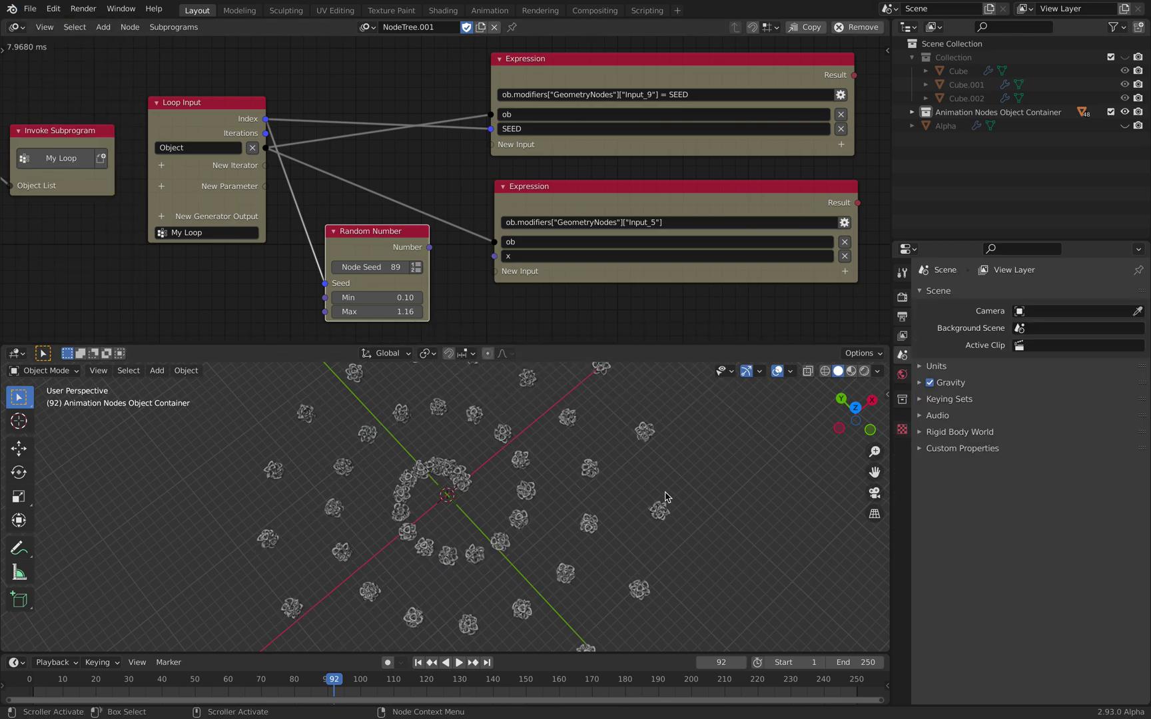
key("ctrl+shift+s")
left_click(880, 650)
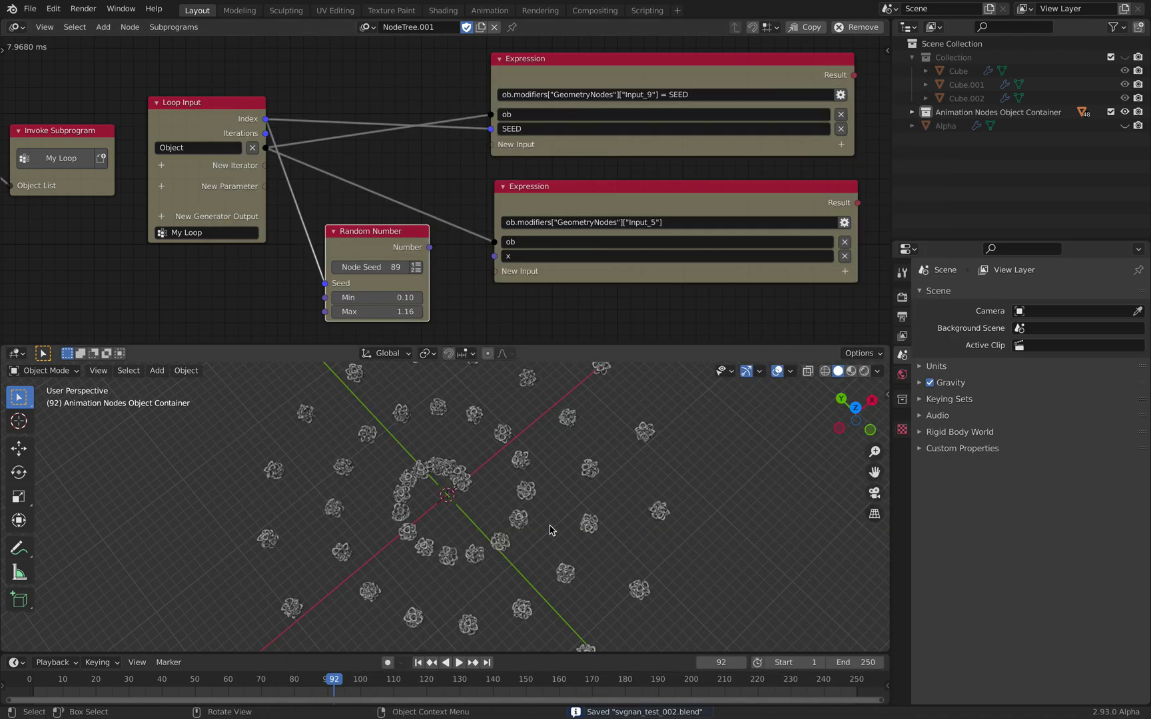
Inspect the modifier inputs of several instances and connect the Random Number to input x of the lower Expression.
left_click(462, 484)
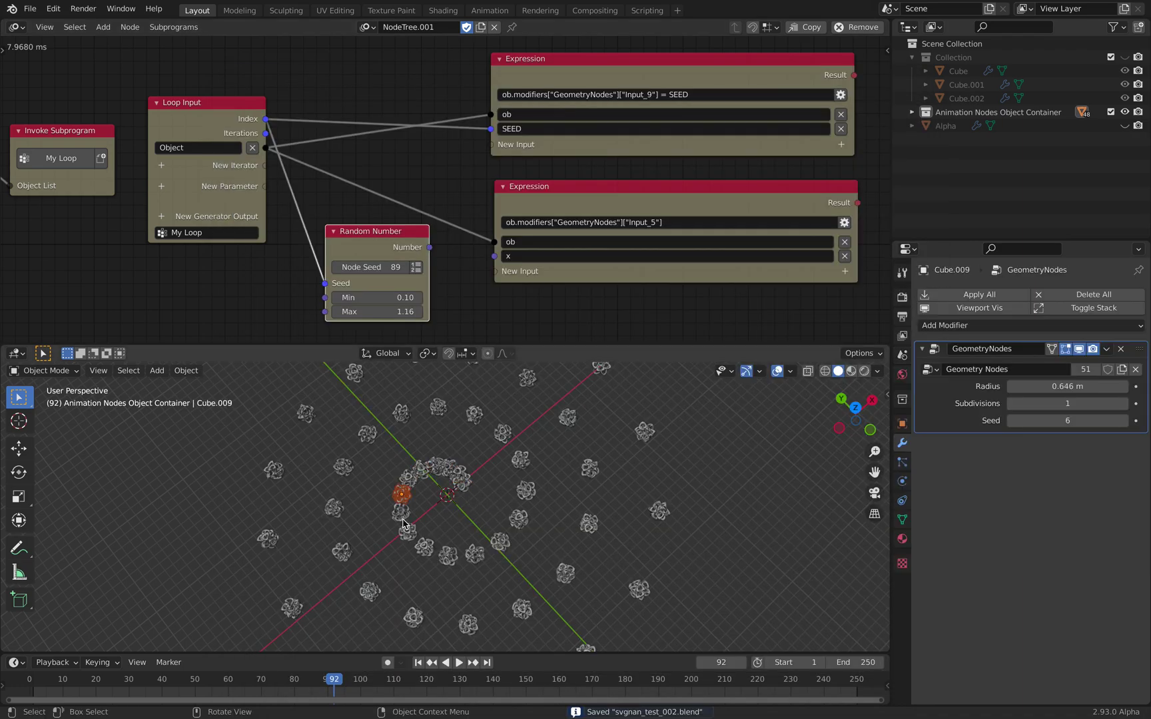
left_click(526, 491)
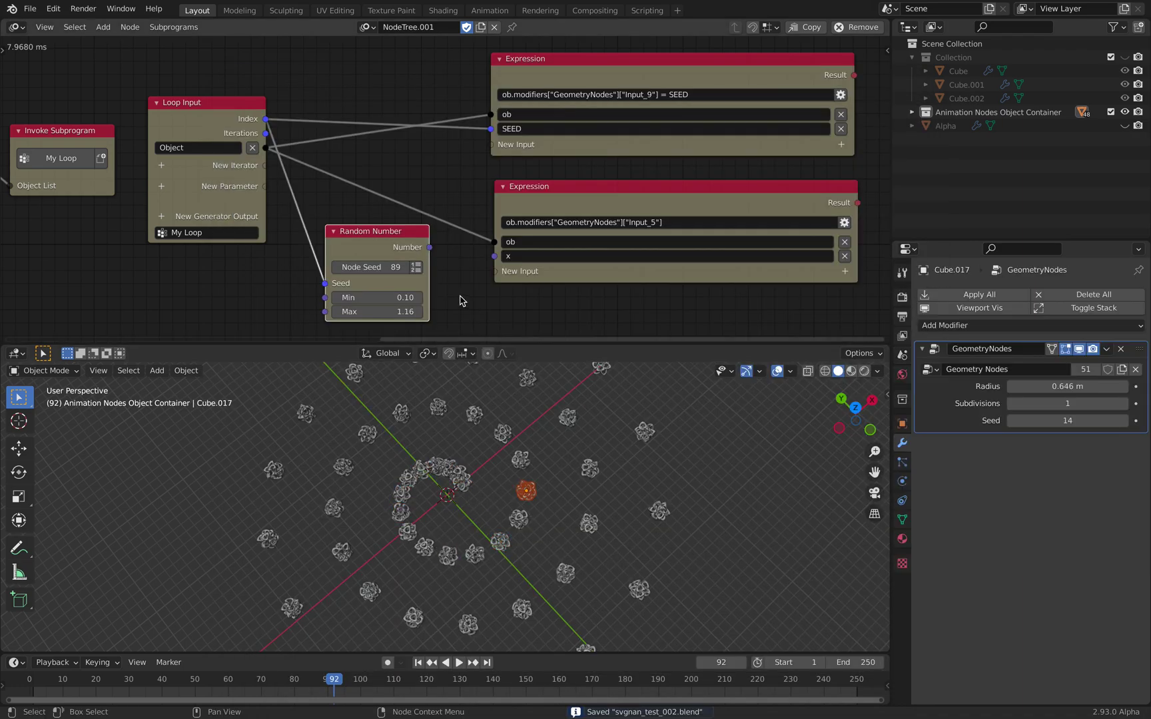
left_click_drag(429, 247, 494, 257)
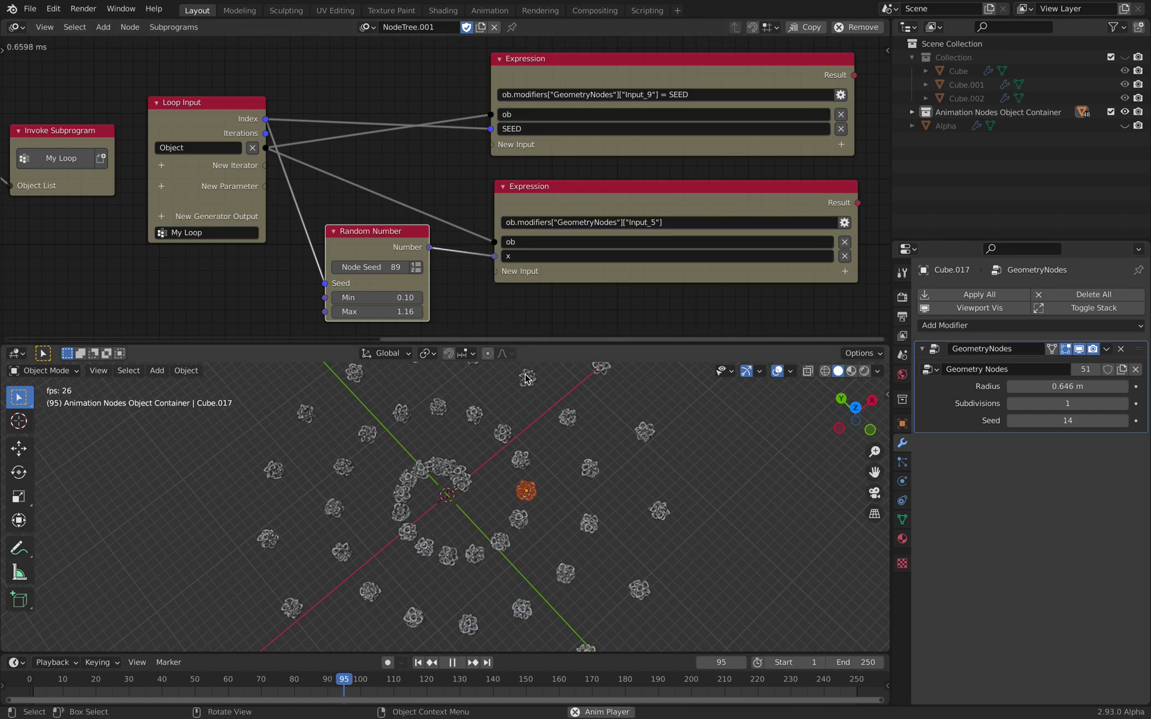
left_click(505, 437)
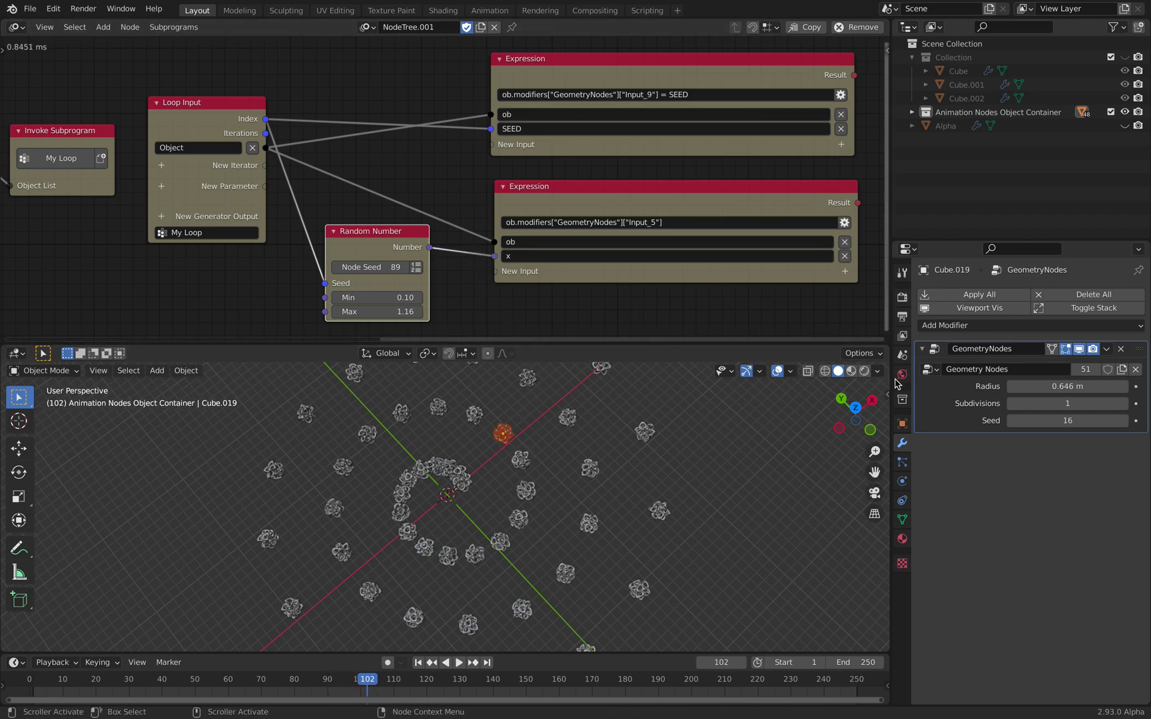
Set the Random Number's Min to 0.64 and its Node Seed to 291, and save the file.
scroll(477, 295, "up", 1)
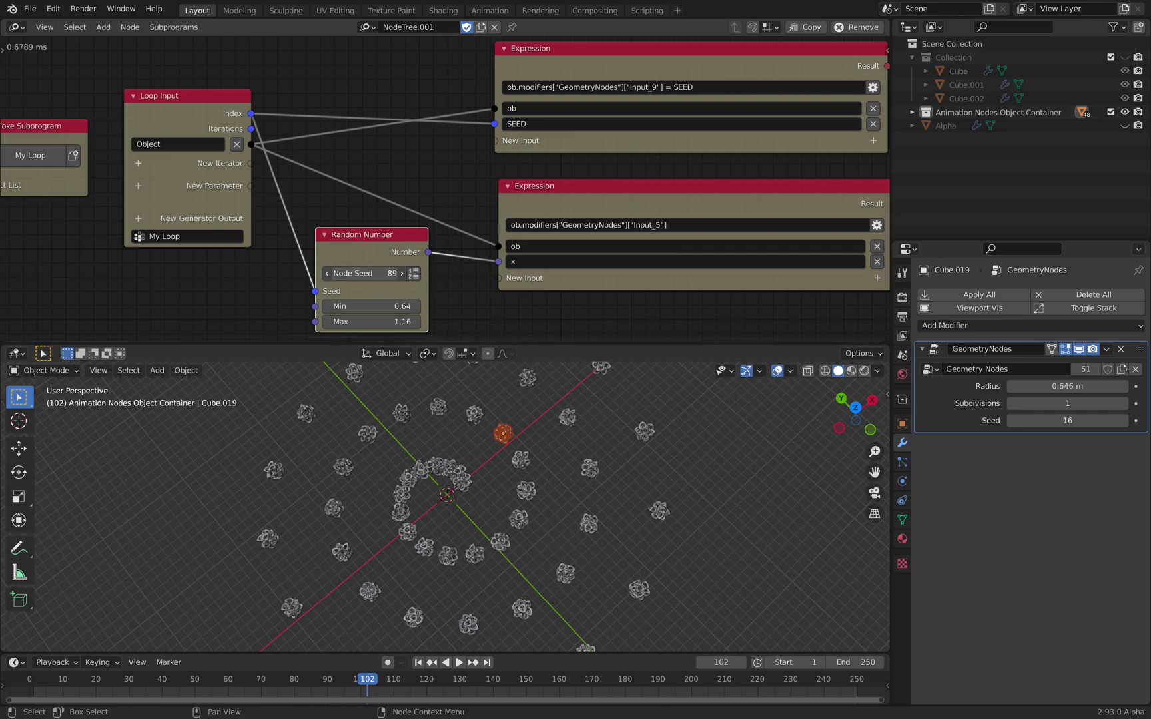
left_click_drag(390, 273, 399, 273)
middle_click_drag(529, 413, 550, 426)
key("ctrl+s")
left_click(550, 426)
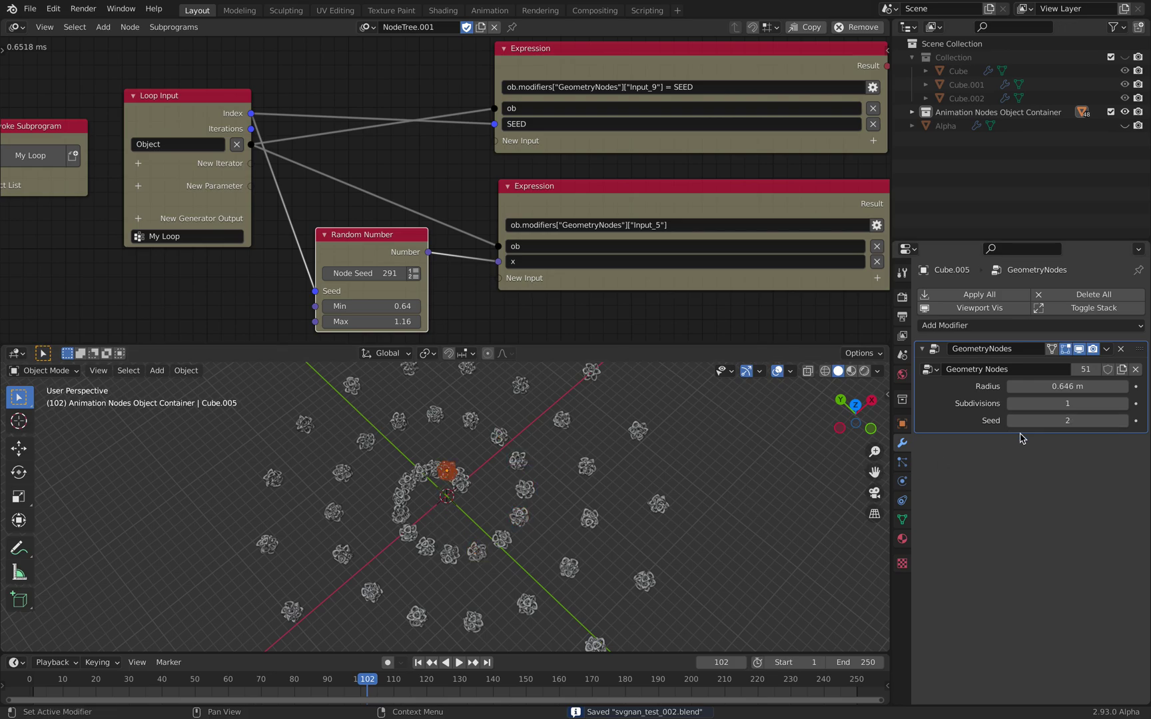
Set the Random Number's Min to 0.58 and Max to 3.56, and save the file.
left_click(502, 538)
scroll(496, 546, "up", 5)
scroll(496, 546, "down", 2)
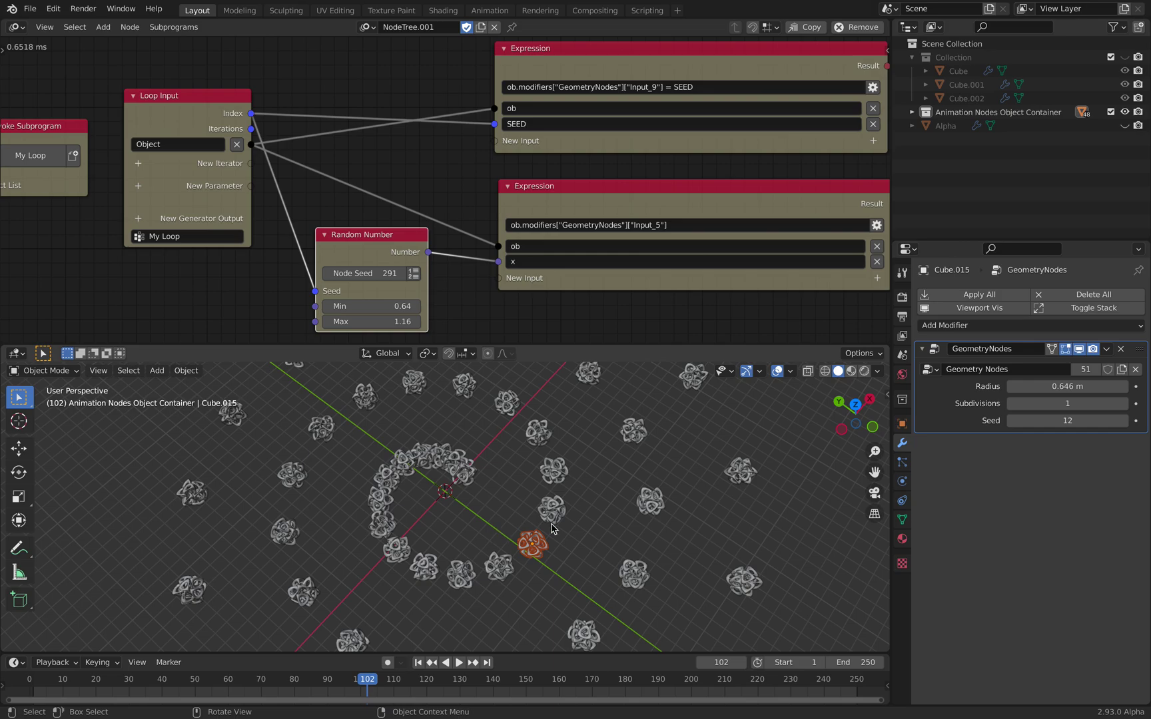
mouse_move(370, 322)
left_mouse_down()
mouse_move(413, 322)
mouse_move(397, 321)
mouse_move(399, 306)
mouse_move(366, 306)
left_mouse_up()
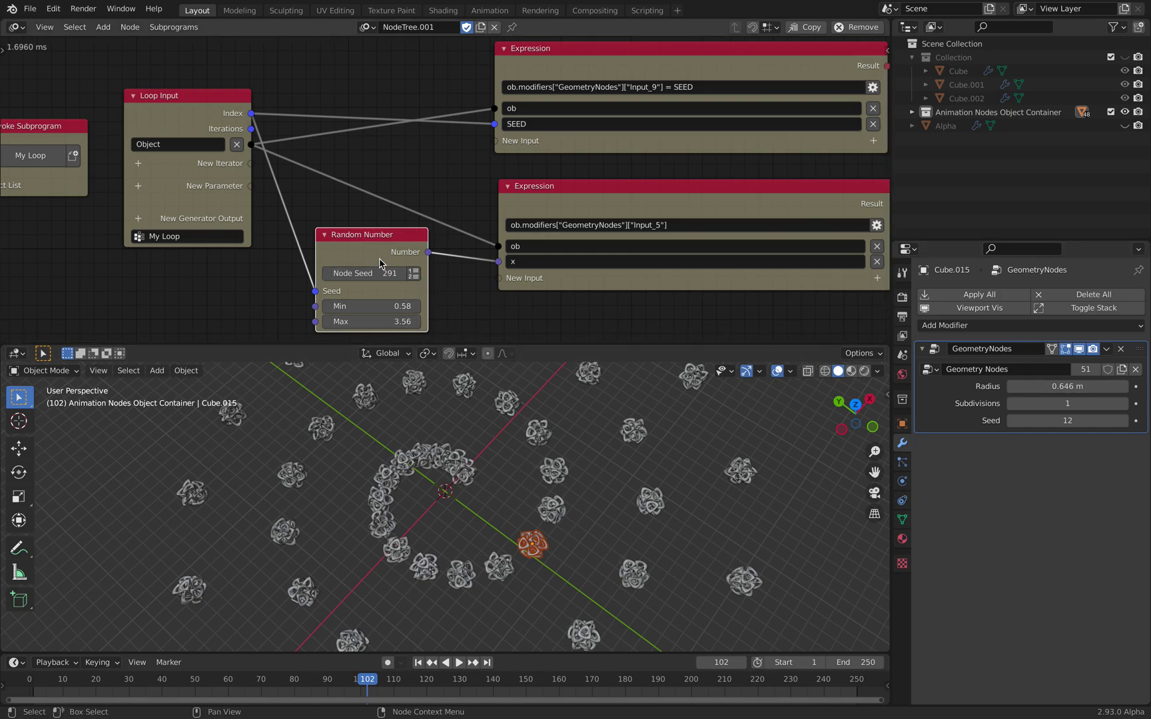
key("ctrl+s")
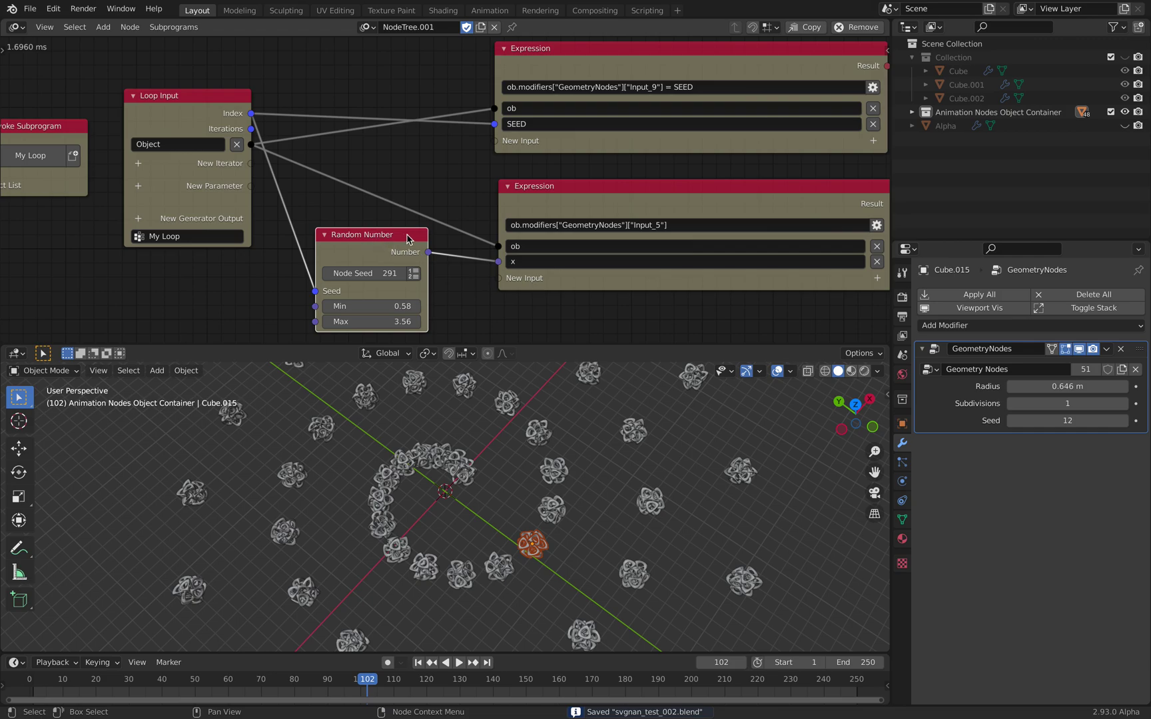
Append = x to the lower Expression so it assigns x to Input_5, and save the file.
scroll(408, 239, "down", 2)
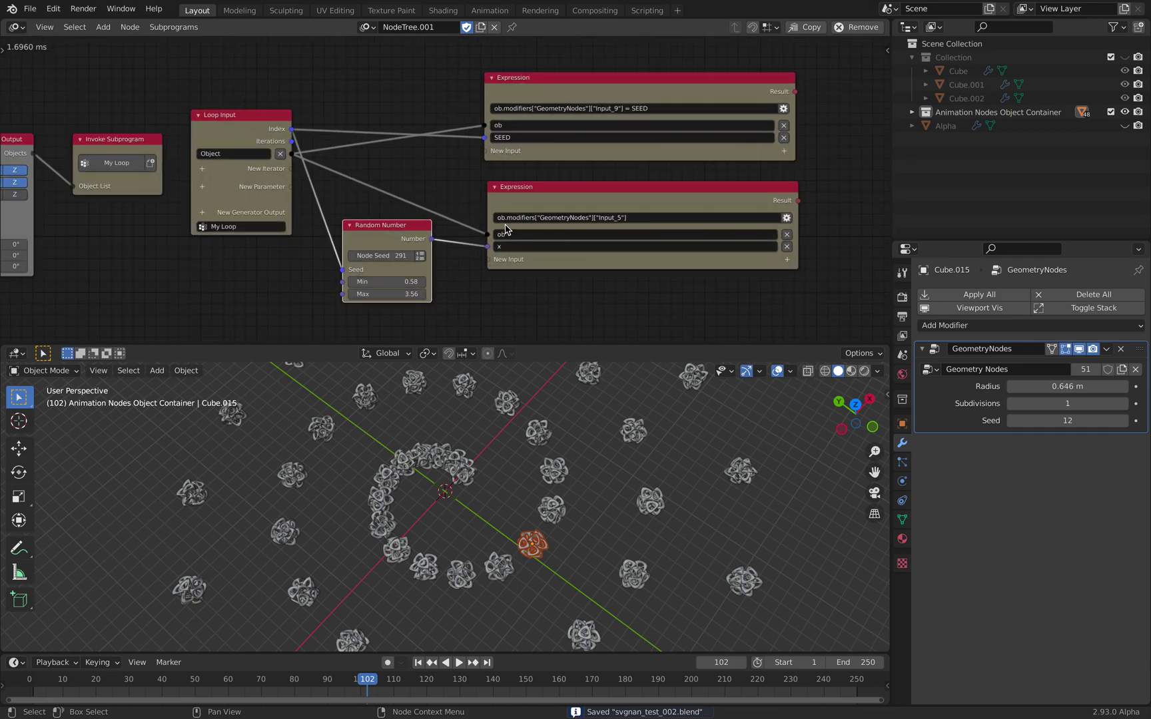
scroll(506, 229, "up", 1)
left_click(647, 217)
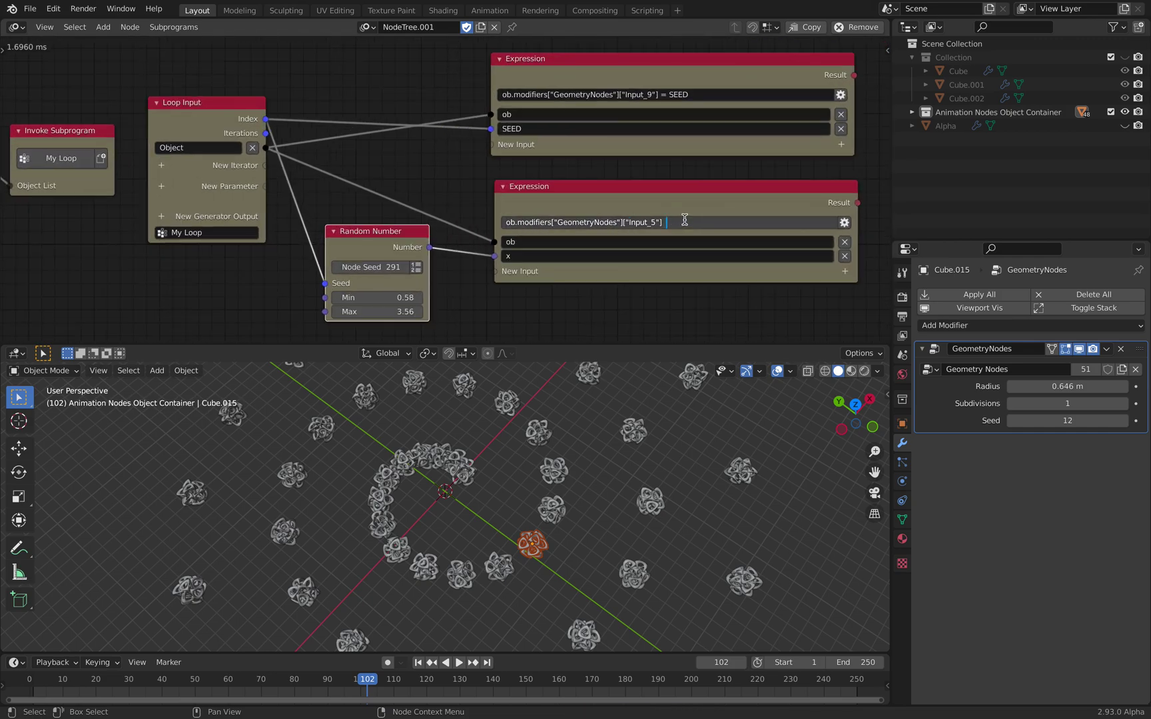
type("x")
key("Return")
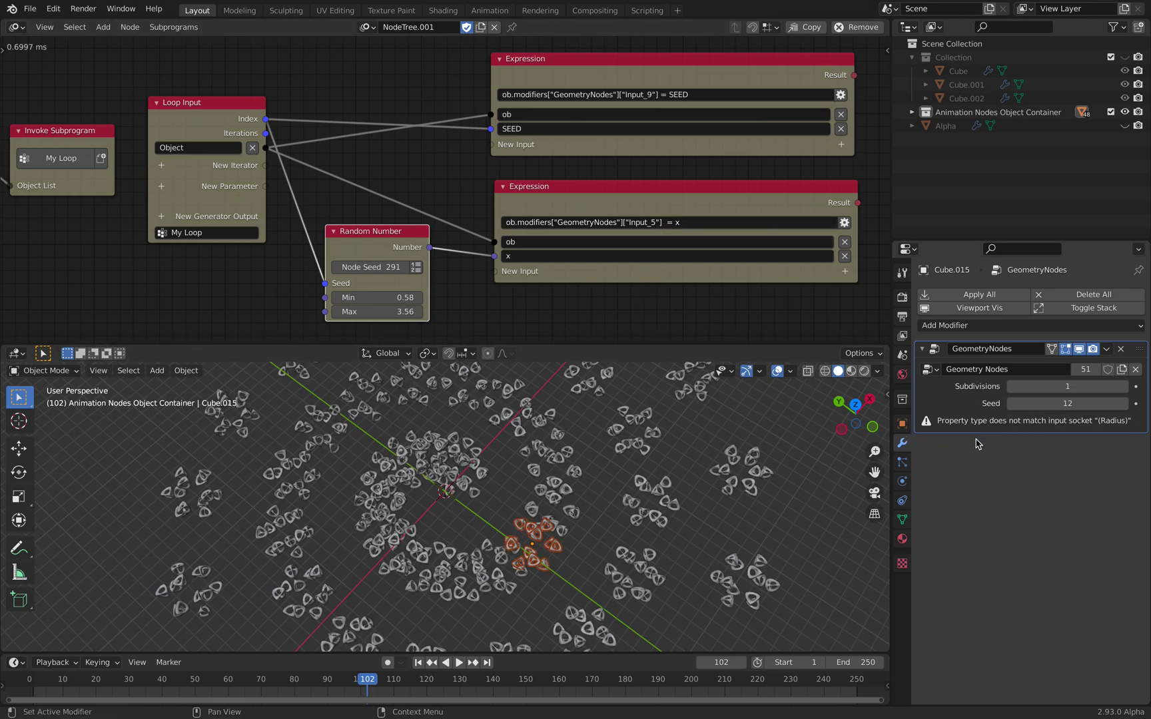
scroll(538, 466, "down", 3)
middle_click_drag(538, 467, 566, 467)
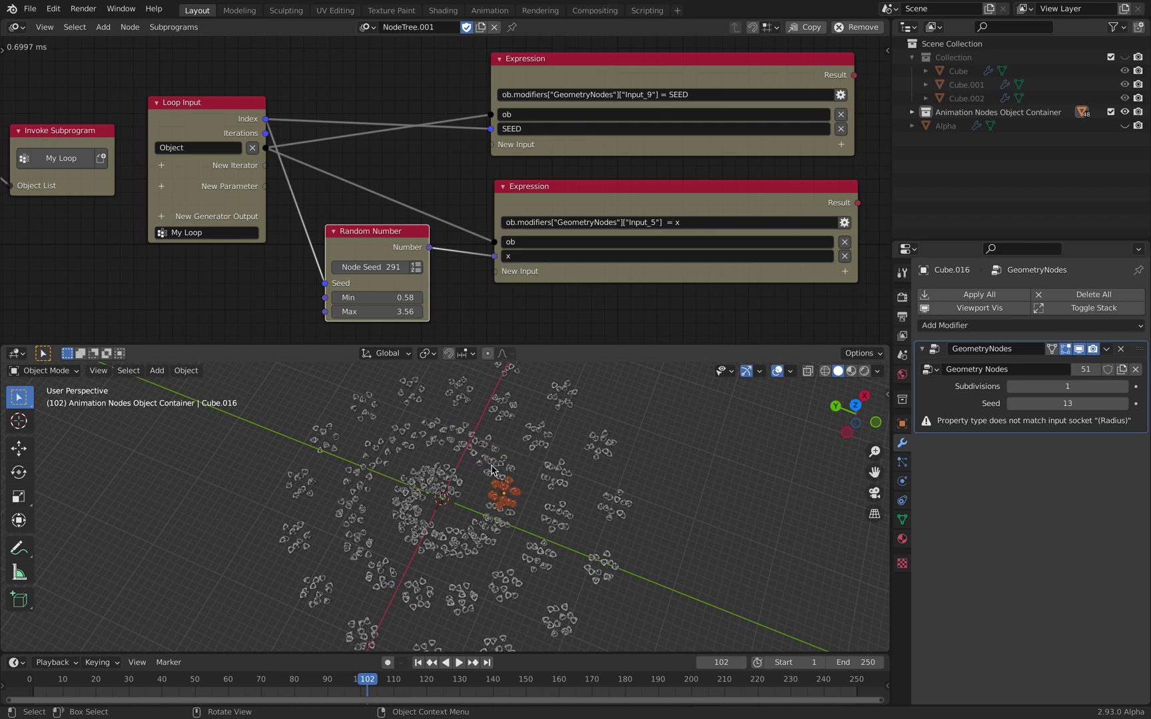
key("ctrl+s")
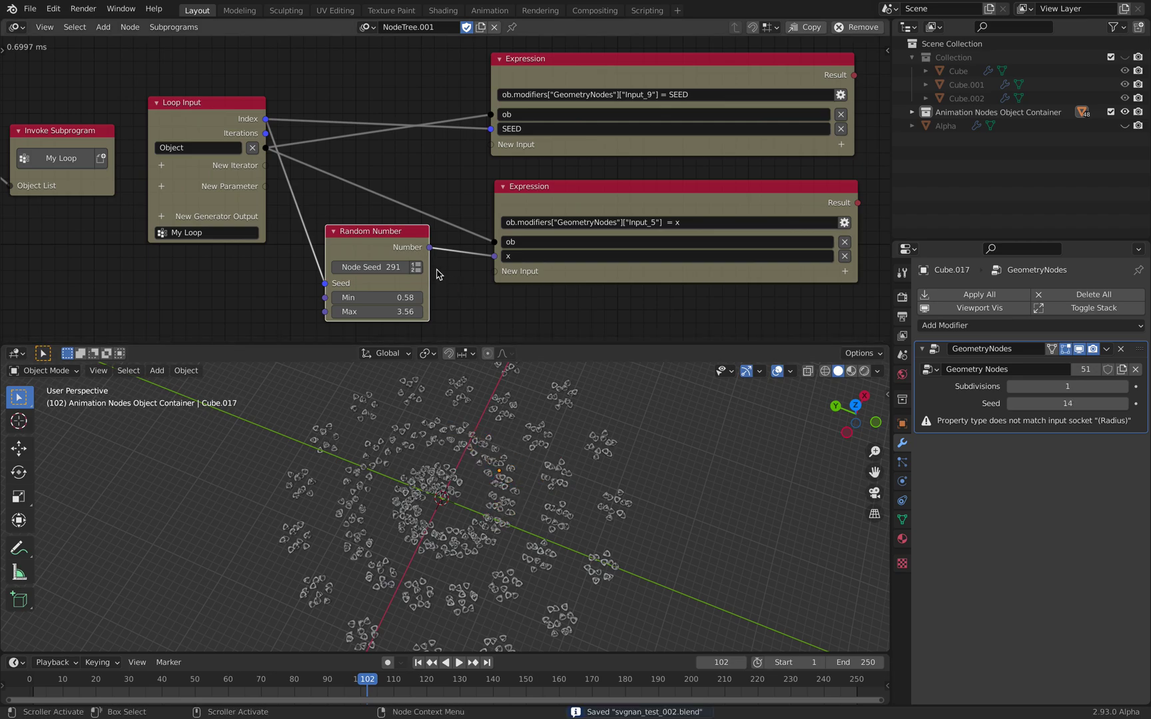
Reopen the recent file svgnan_test_002.blend and select an instance to check its modifier inputs.
left_click(30, 8)
mouse_move(73, 51)
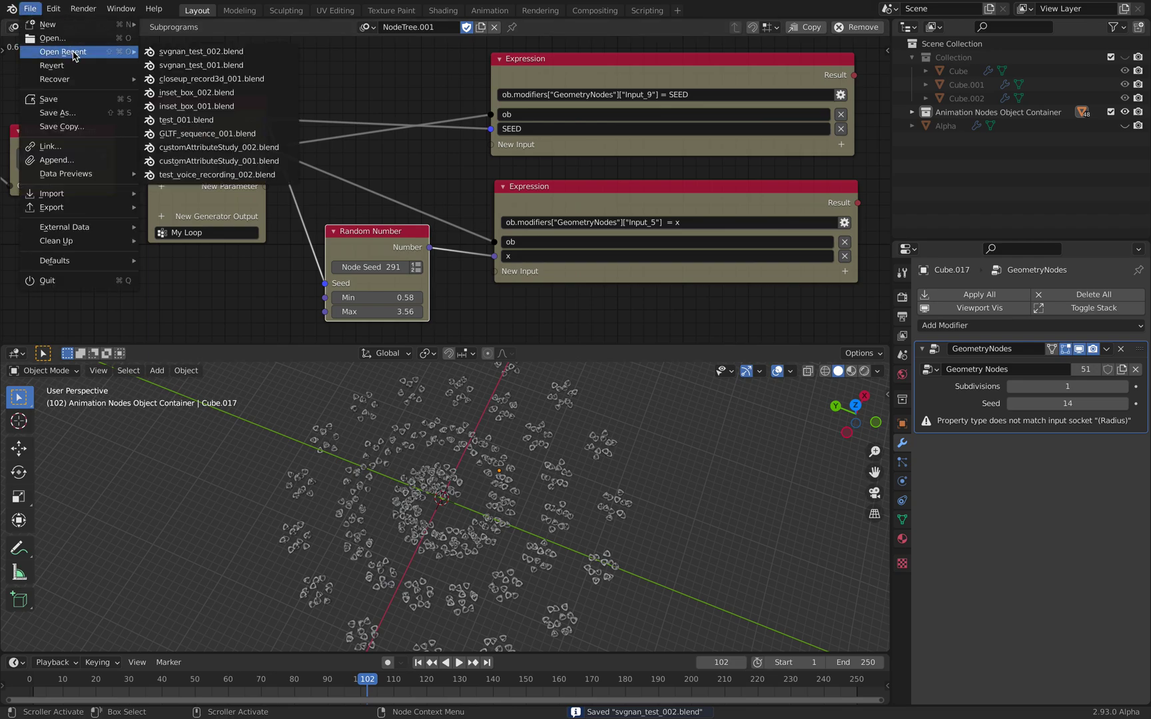
left_click(190, 52)
left_click(535, 441)
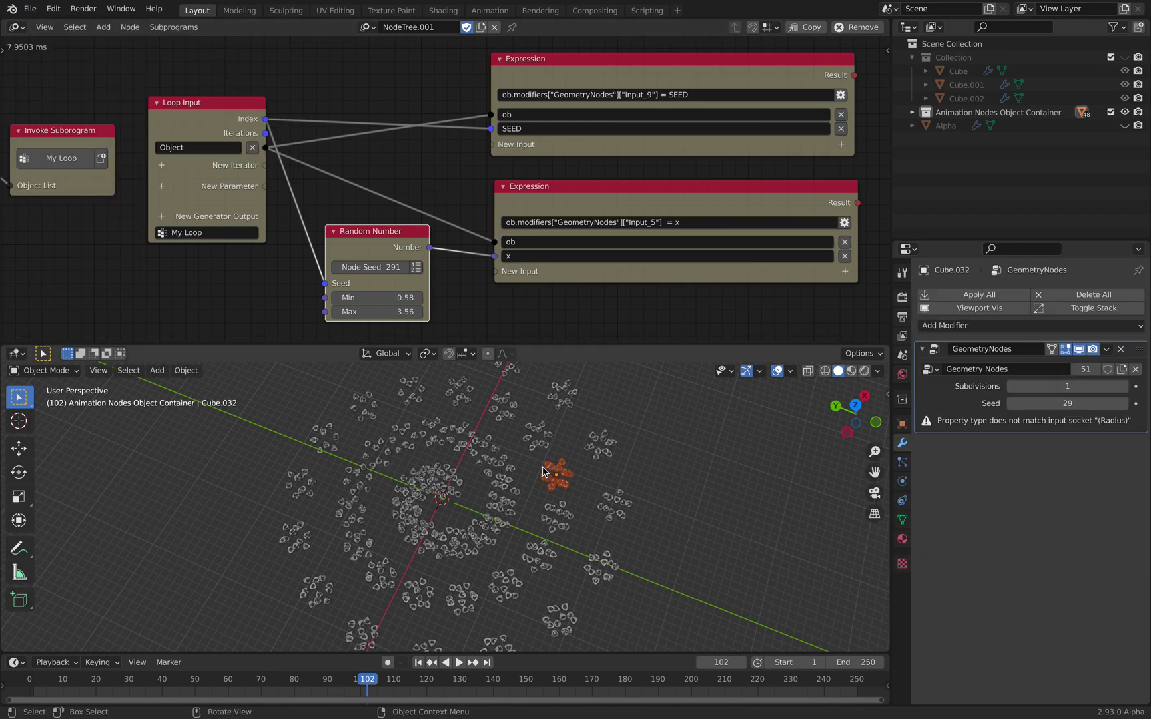
Disconnect inputs ob and x of the lower Expression, and reopen the saved svgnan_test_002.blend.
middle_click_drag(386, 245, 365, 247)
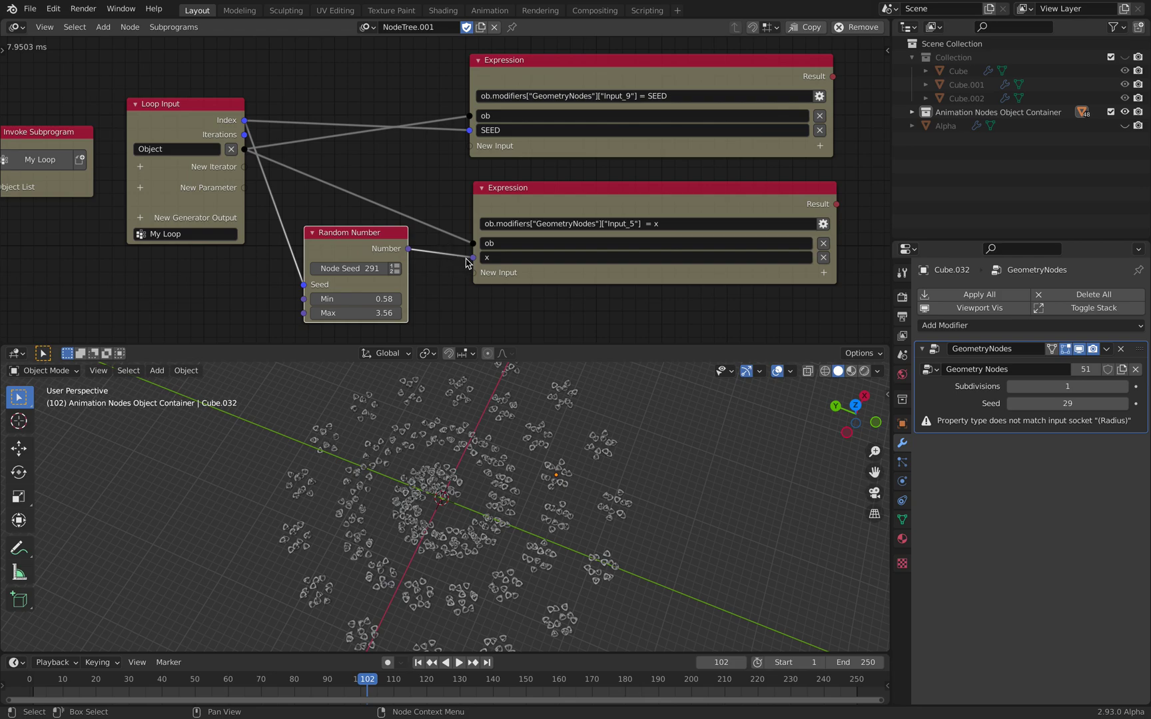
left_click_drag(474, 257, 442, 209)
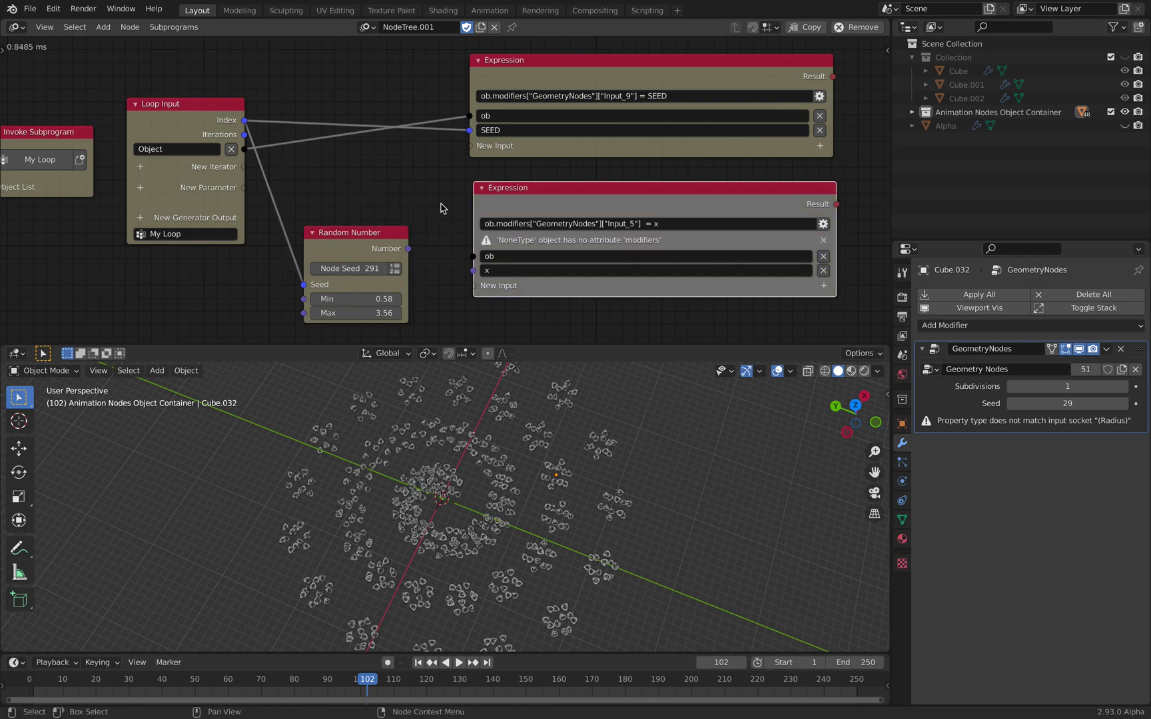
left_click(33, 10)
mouse_move(59, 55)
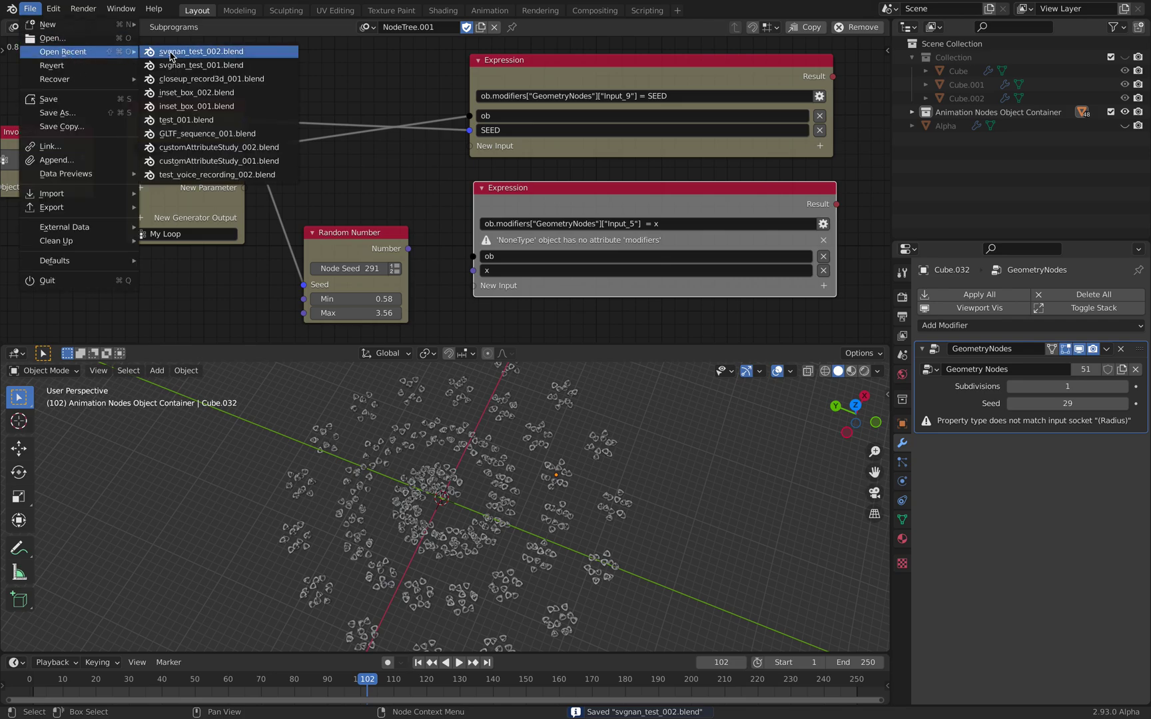
left_click(200, 54)
Raise the Radius of several neighbouring instances one at a time, including Cube.031 to 2.17 m and Cube.015 to 1.57 m.
middle_click_drag(600, 448, 568, 450)
scroll(568, 451, "up", 4)
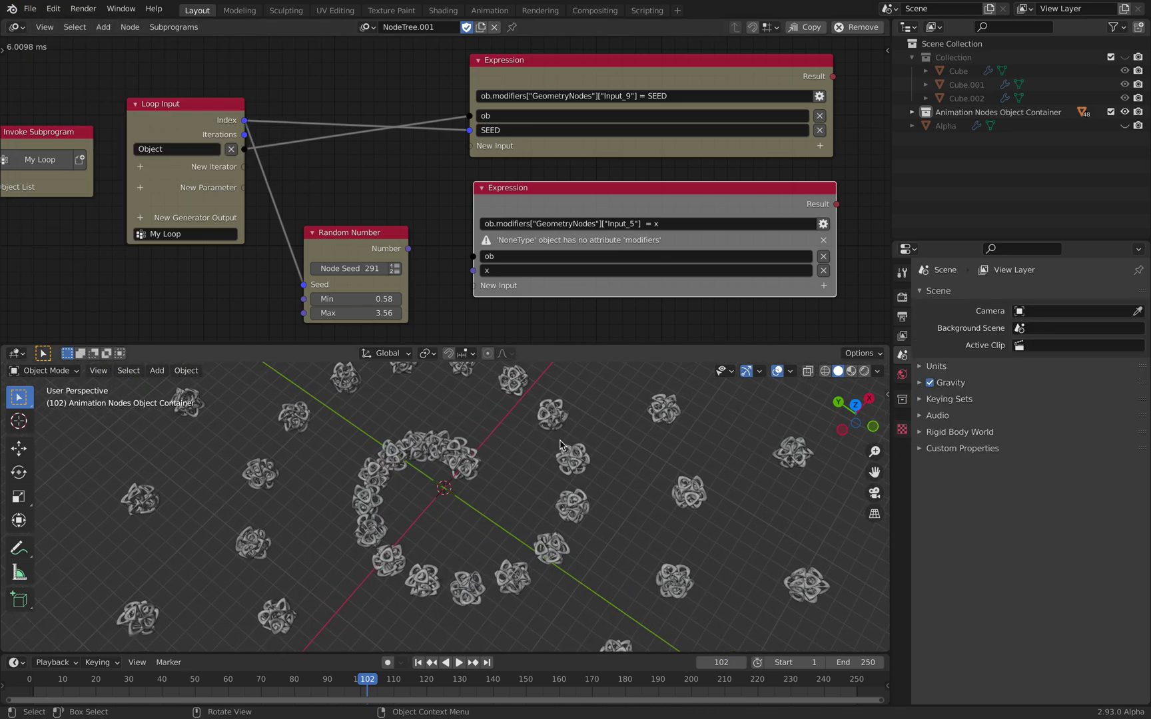
left_click(562, 425)
left_click_drag(1066, 386, 1120, 386)
left_click(705, 490)
left_click(676, 581)
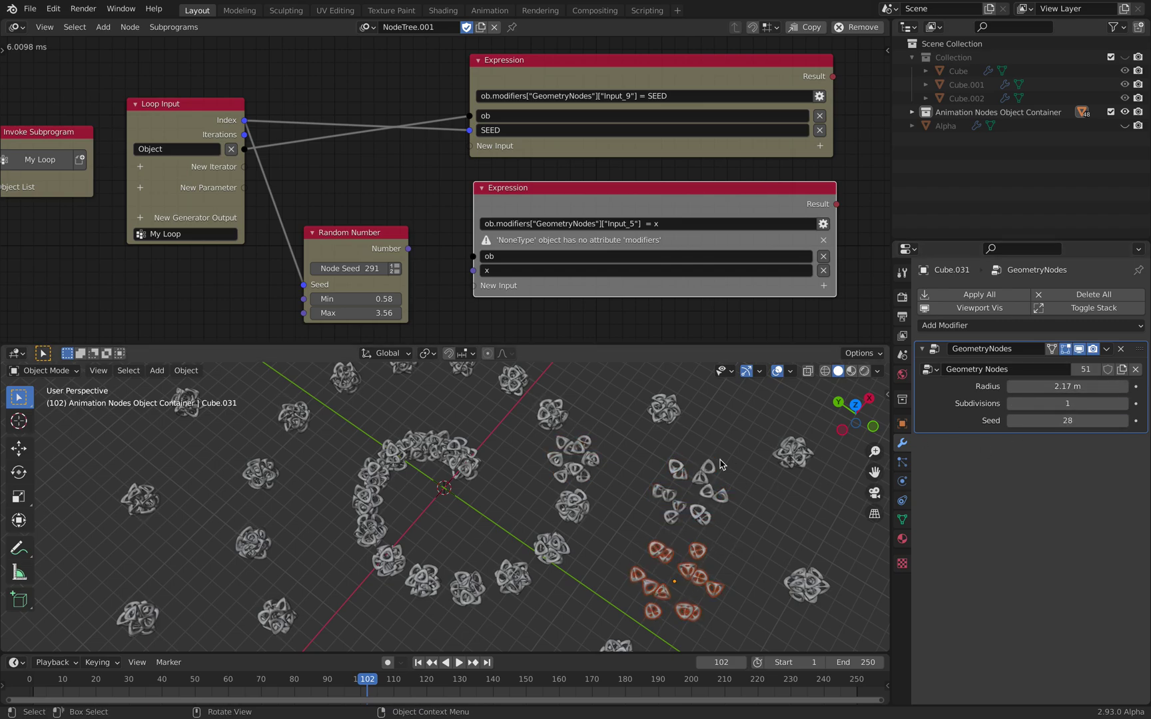
left_click(587, 509)
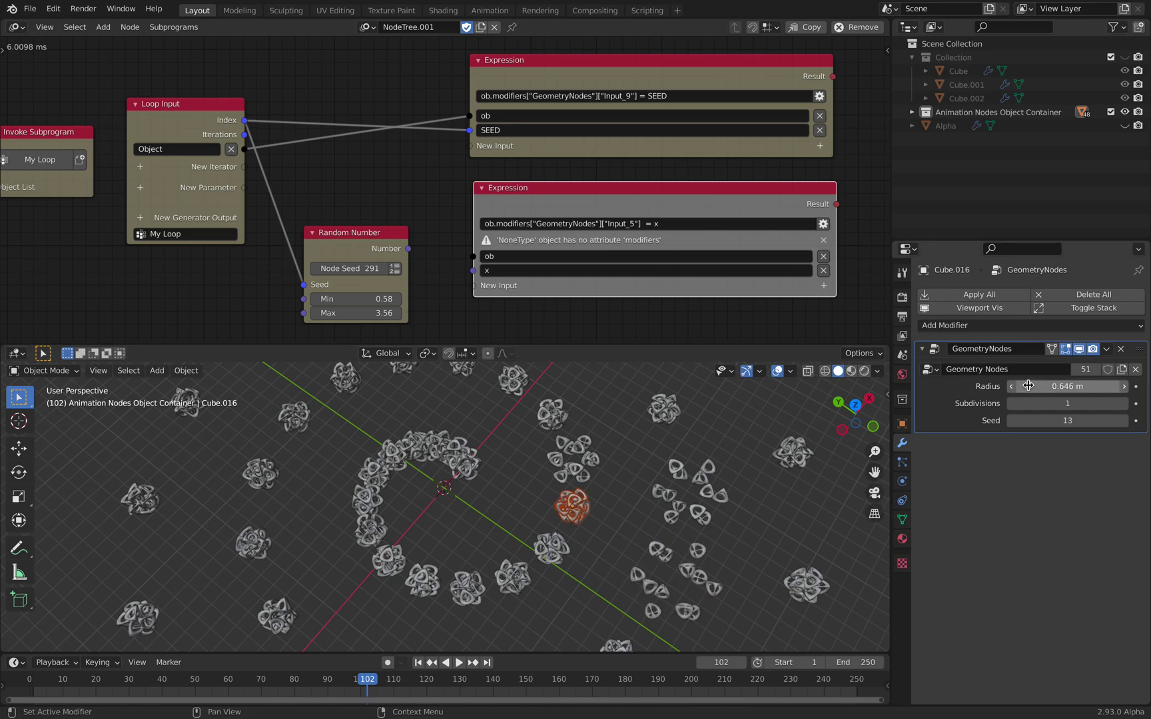
left_click(551, 542)
scroll(551, 542, "down", 3)
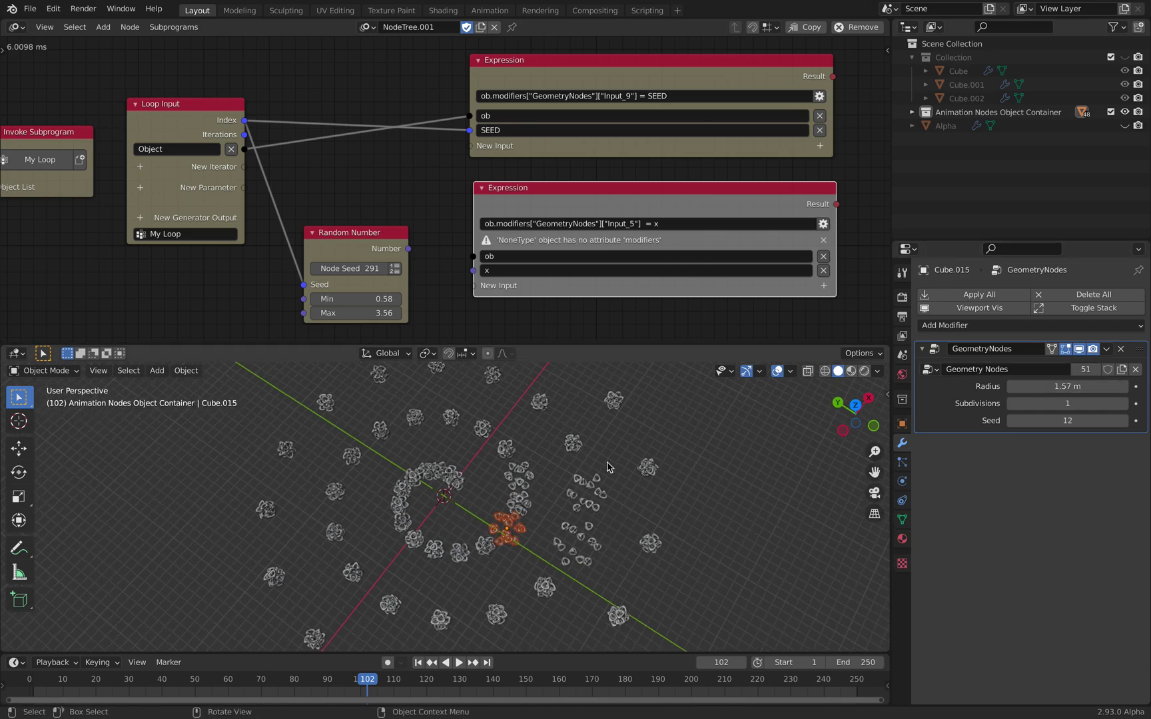
Select all instances with Cube.047 active and set its Radius to about 1.43 m.
left_click(656, 540)
scroll(647, 473, "down", 3)
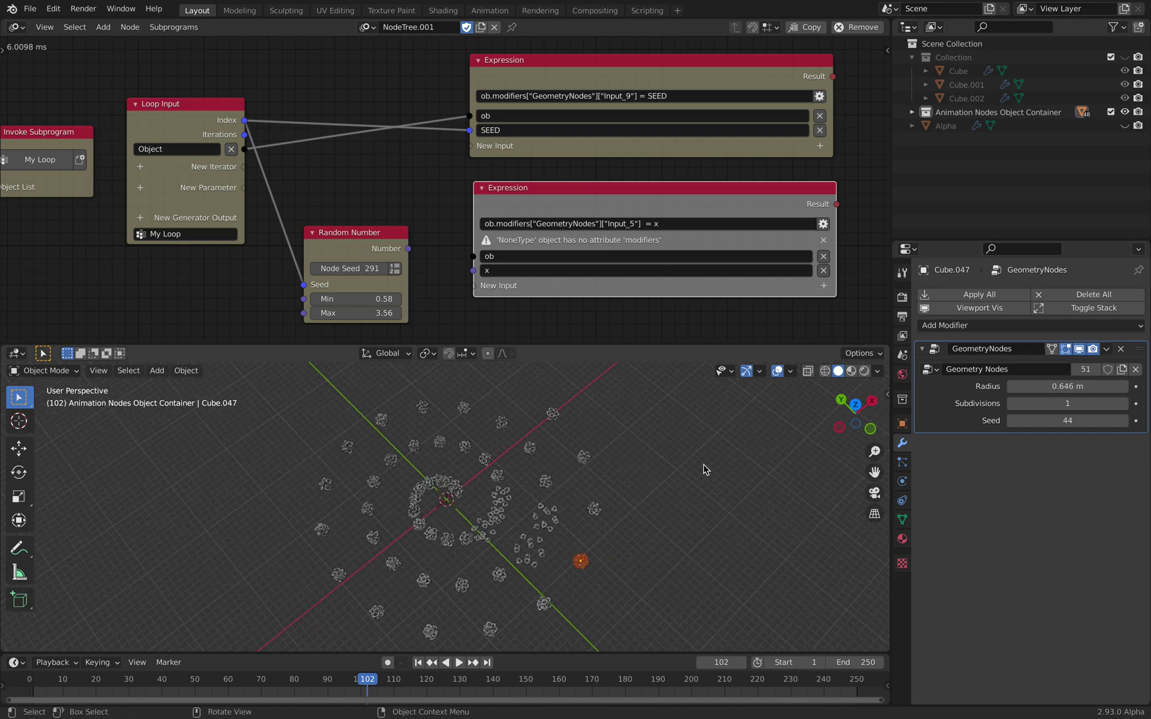
key("a")
scroll(586, 452, "up", 2)
left_click_drag(1066, 386, 1040, 391)
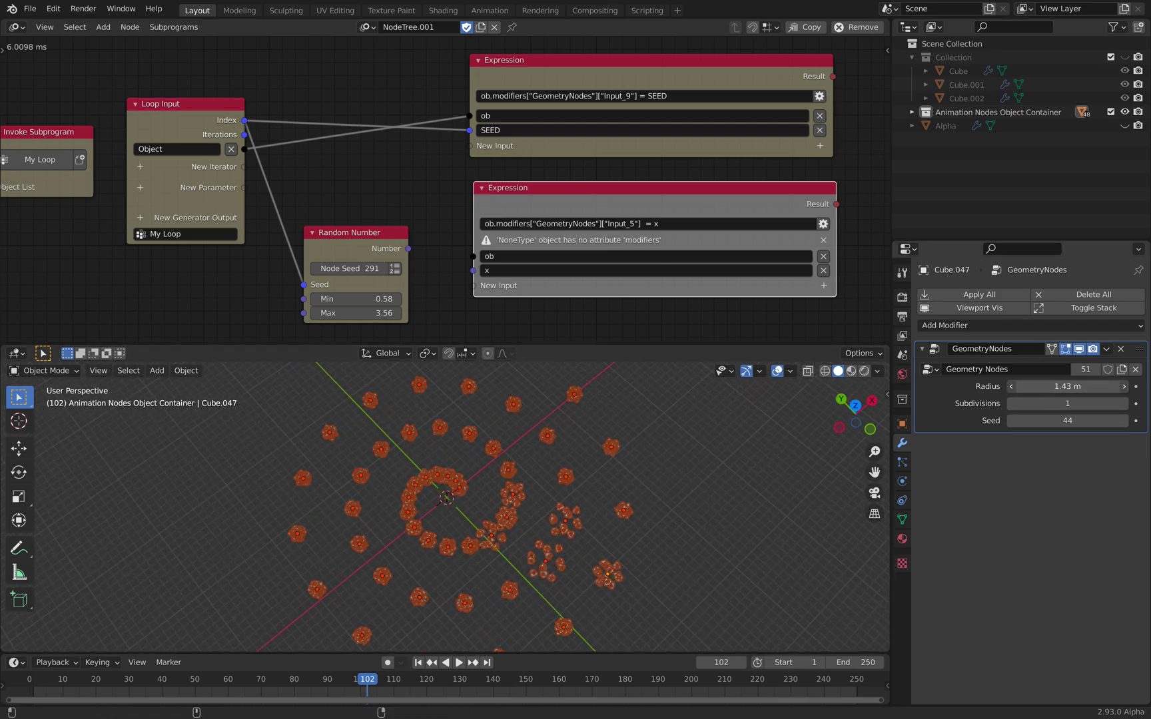
Raise the Radius of the outer instances Cube.048 to Cube.050 individually, setting Cube.050 to 2.47 m.
left_click(624, 511)
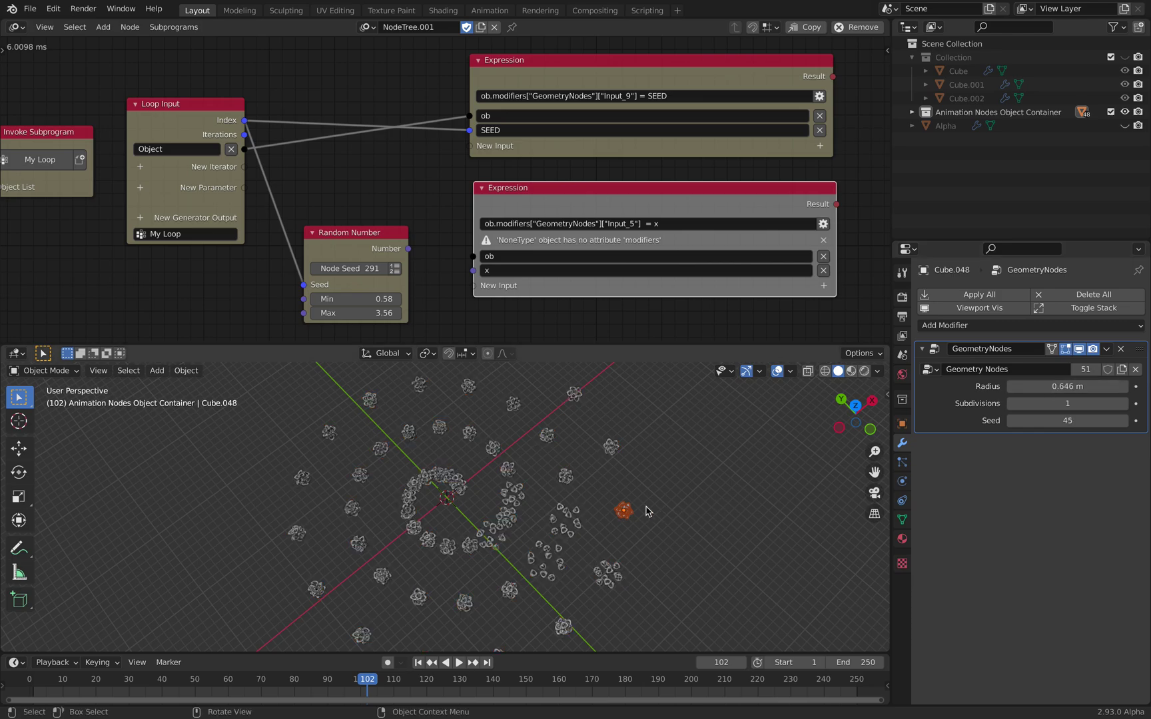
left_click(611, 446)
left_click_drag(1067, 386, 1127, 385)
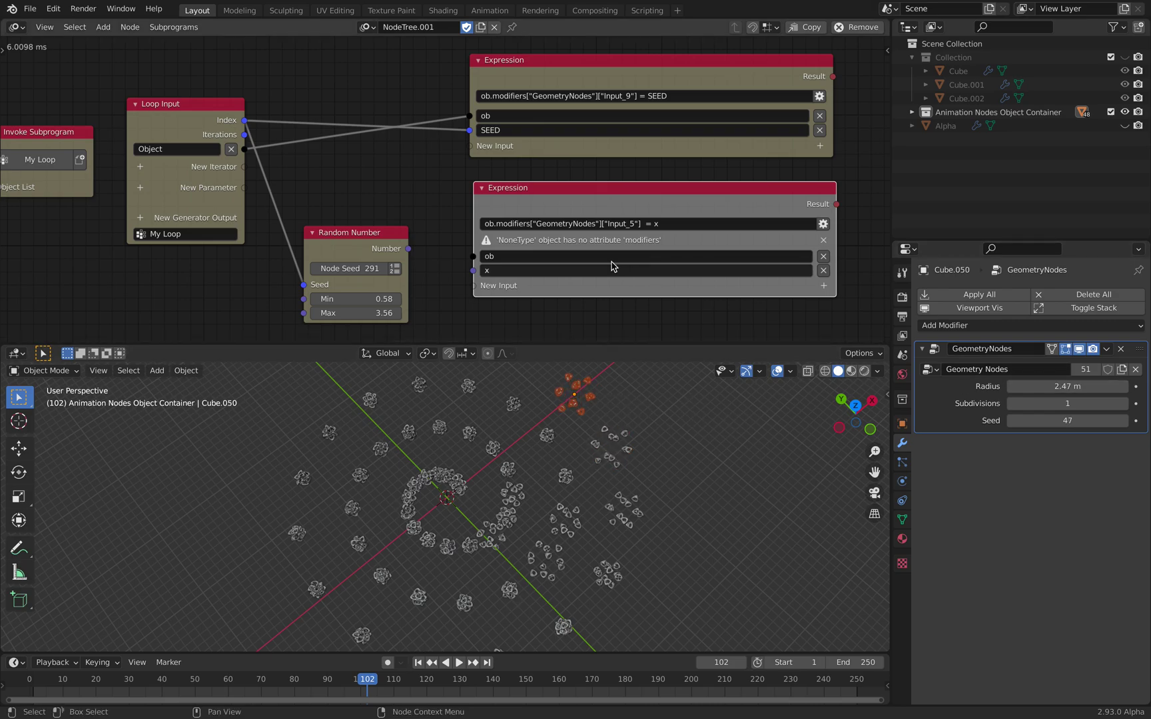
Connect the Loop Input's Index to input x and its Object to input ob of the lower Expression.
scroll(487, 201, "down", 2)
middle_click_drag(496, 406, 470, 445)
scroll(469, 445, "up", 3)
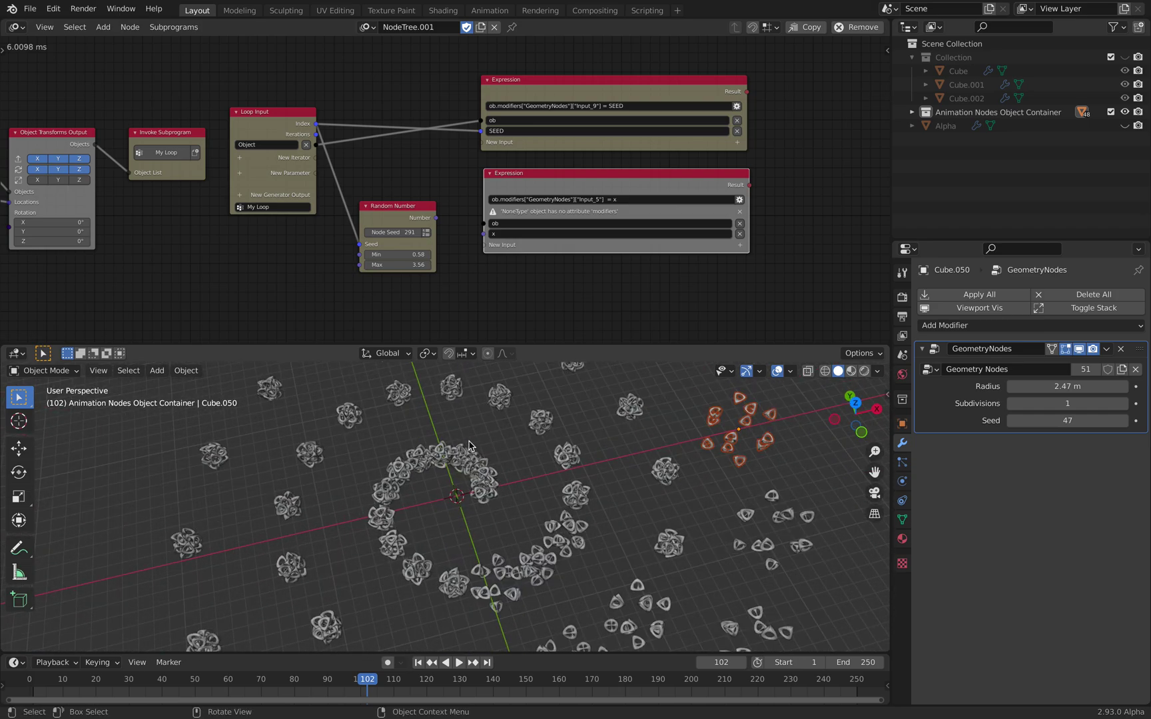
scroll(472, 433, "down", 1)
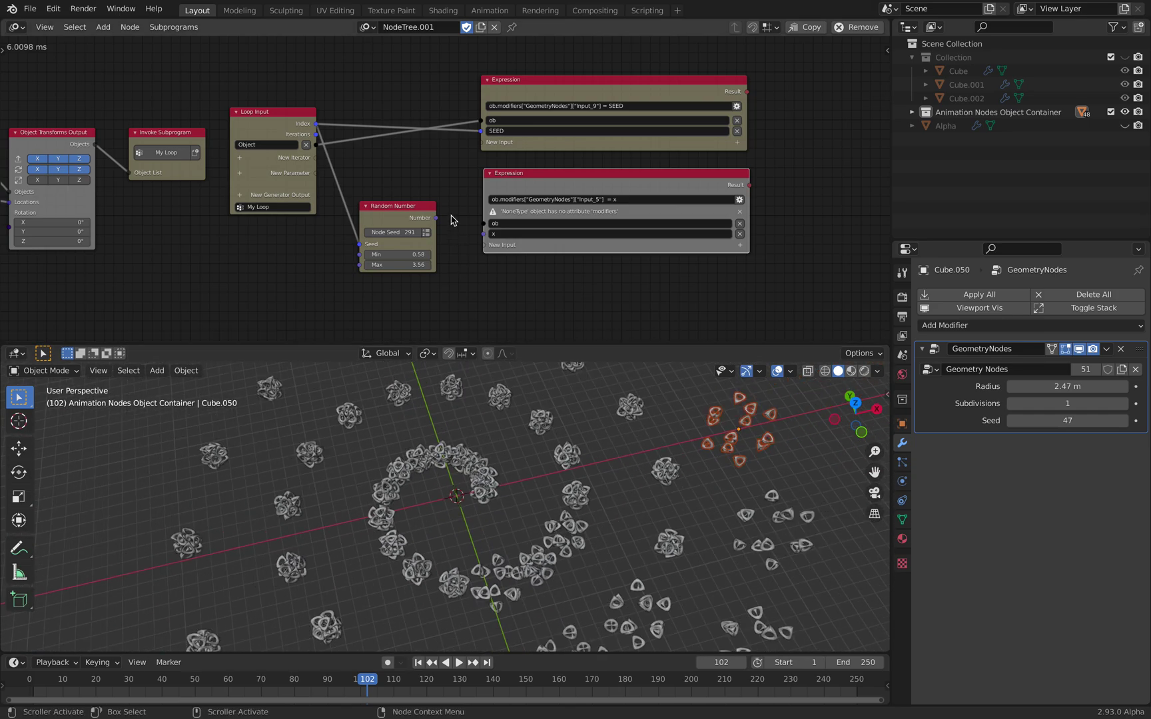
scroll(544, 213, "up", 2)
scroll(545, 213, "down", 2)
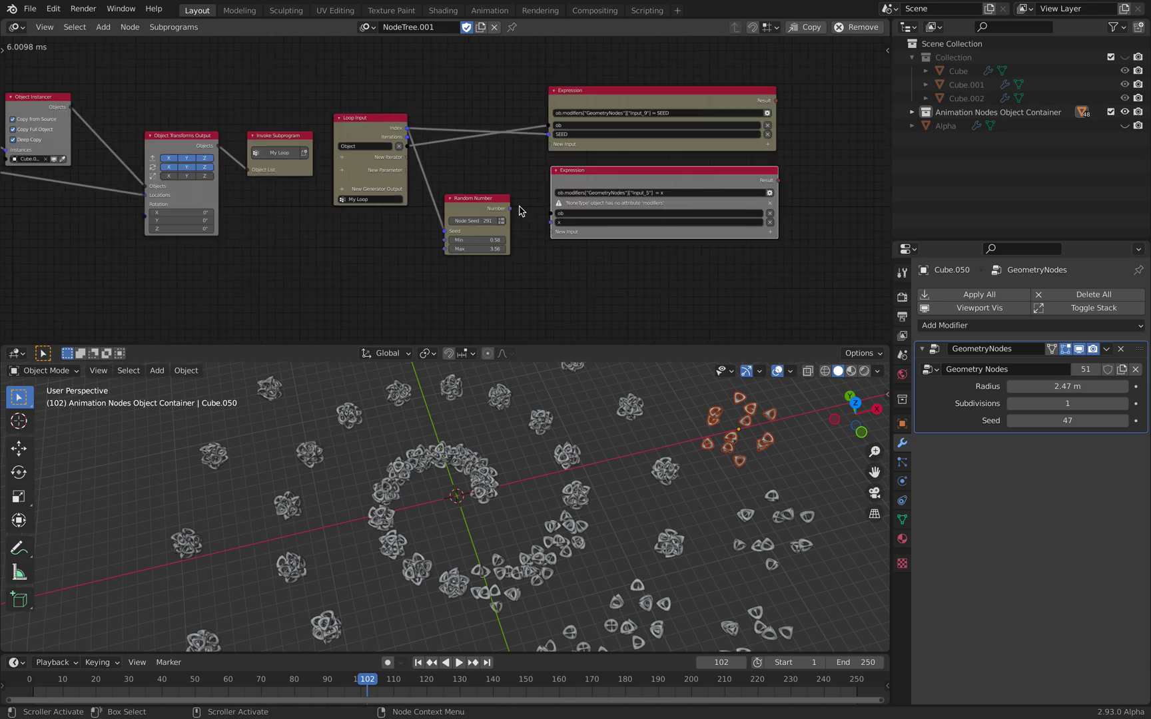
scroll(581, 219, "up", 2)
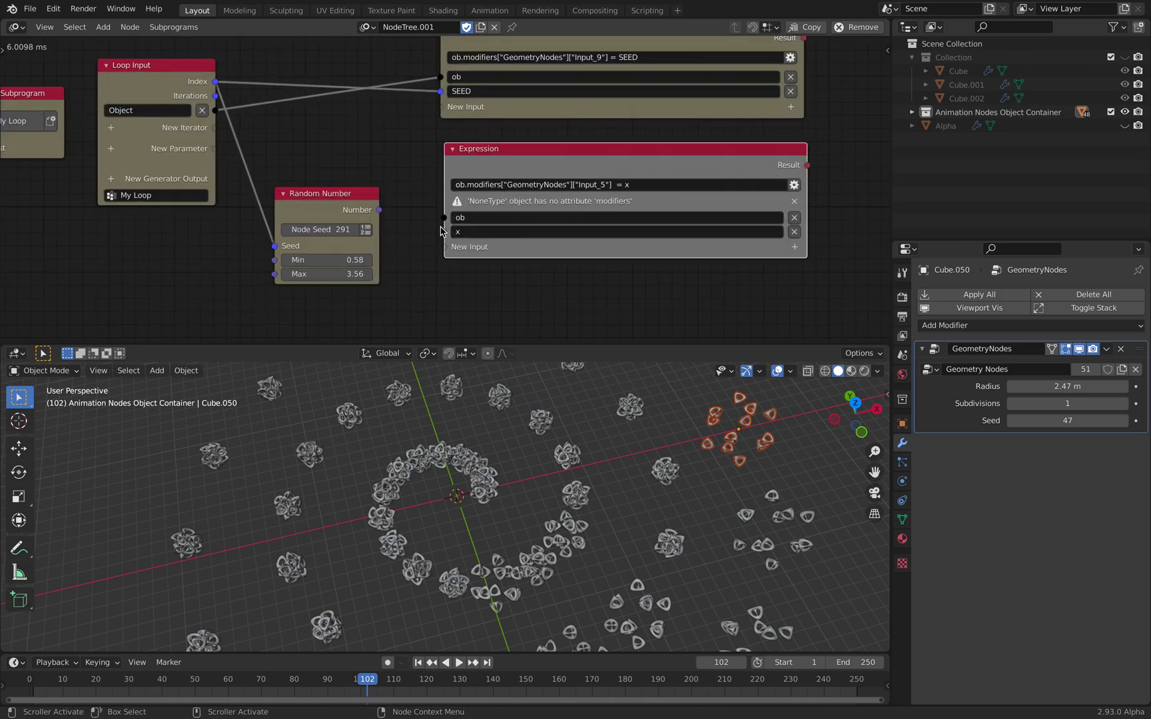
left_click_drag(214, 81, 444, 232)
left_click(685, 186)
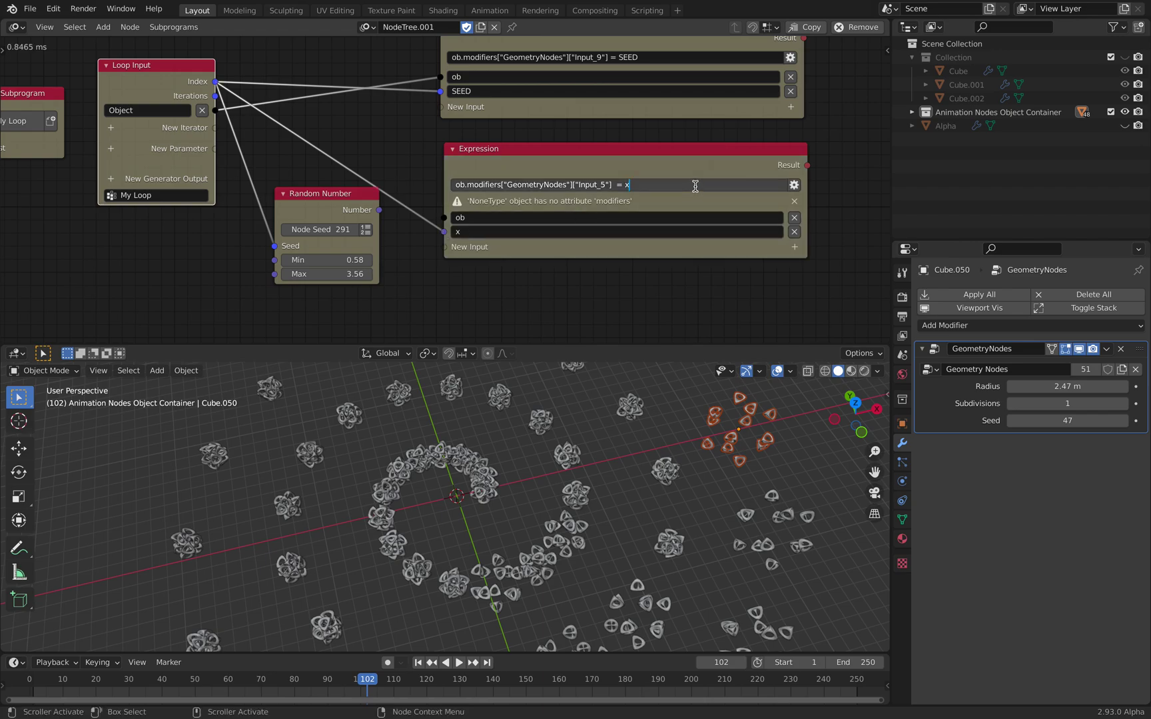
key("Return")
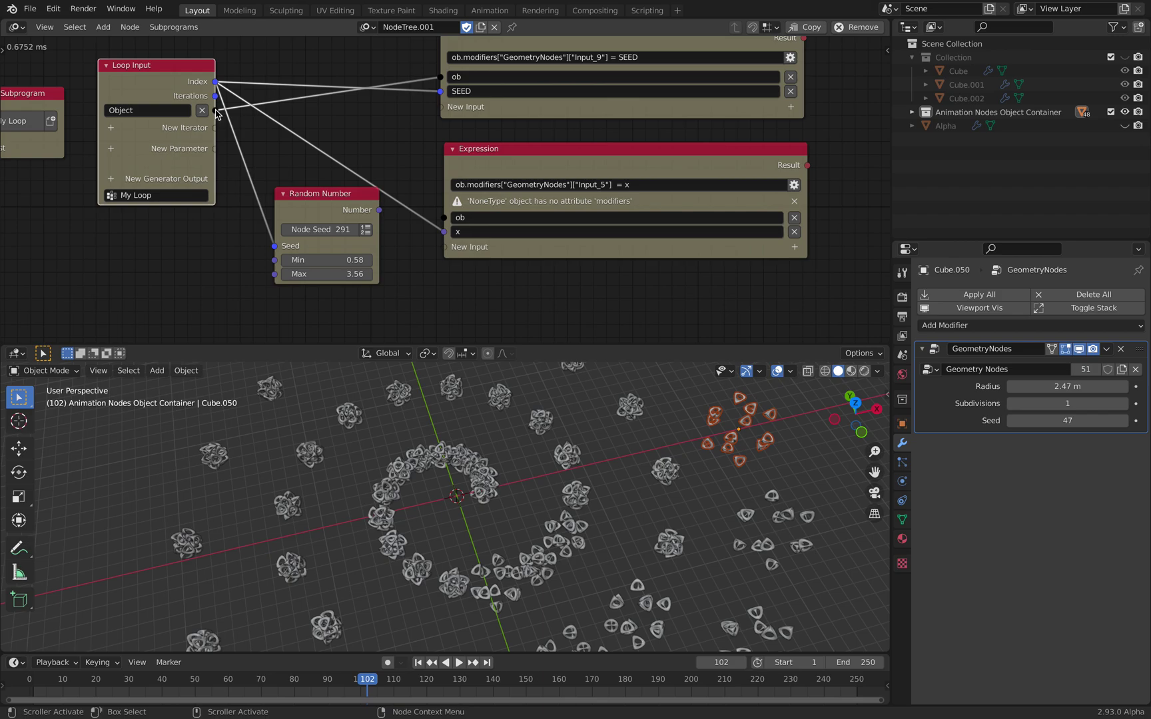
left_click_drag(216, 113, 444, 218)
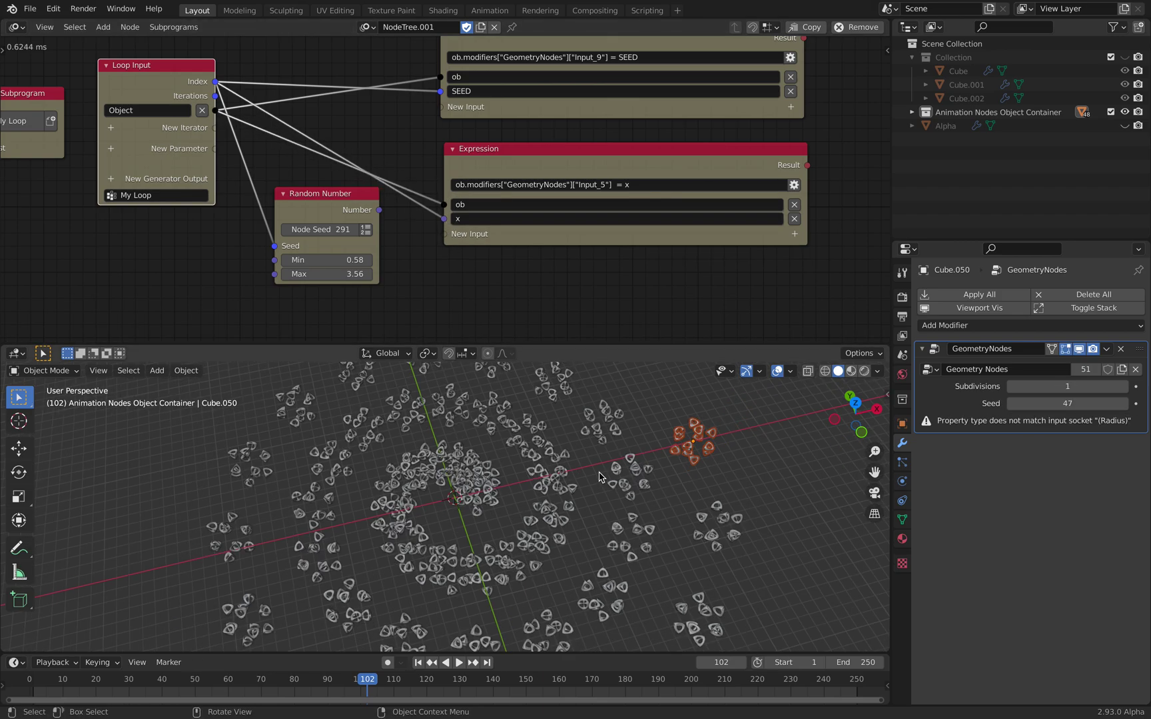
middle_click_drag(598, 477, 598, 479)
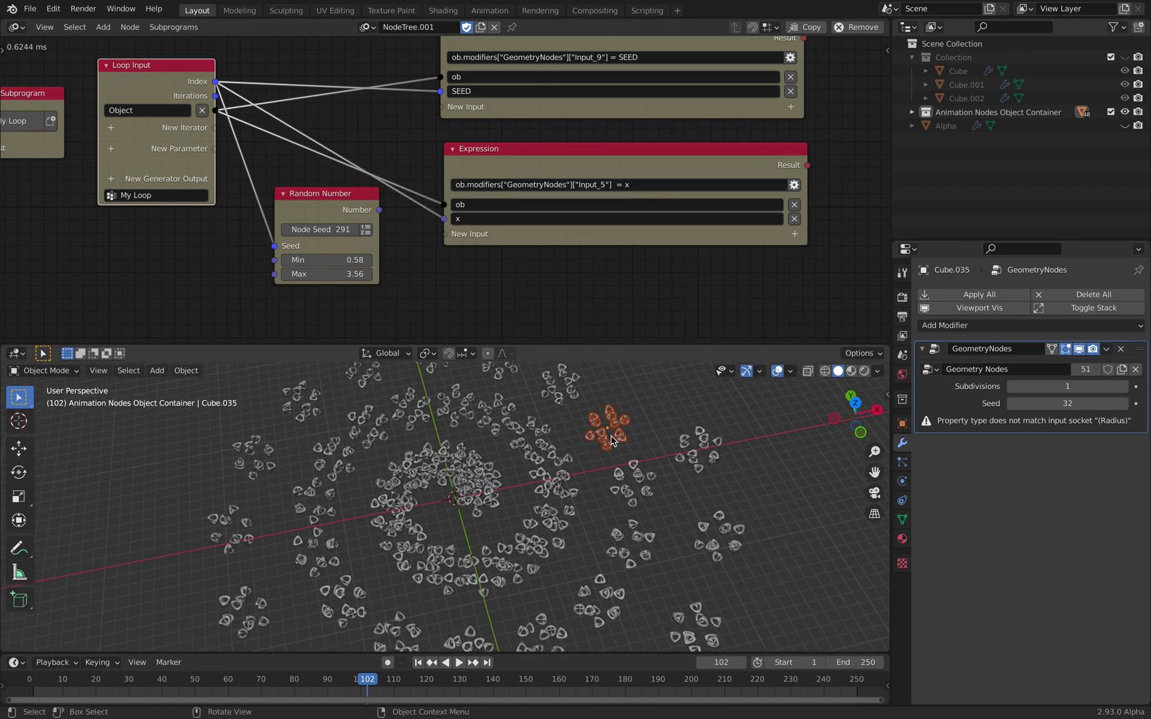
Disconnect the lower Expression, delete it with the Random Number node, and move the remaining Expression closer to the Loop Input.
left_click_drag(444, 219, 421, 221)
left_click_drag(443, 205, 419, 213)
left_click(487, 164)
left_click(343, 207)
key("x")
left_click(491, 164)
key("x")
scroll(413, 146, "down", 3)
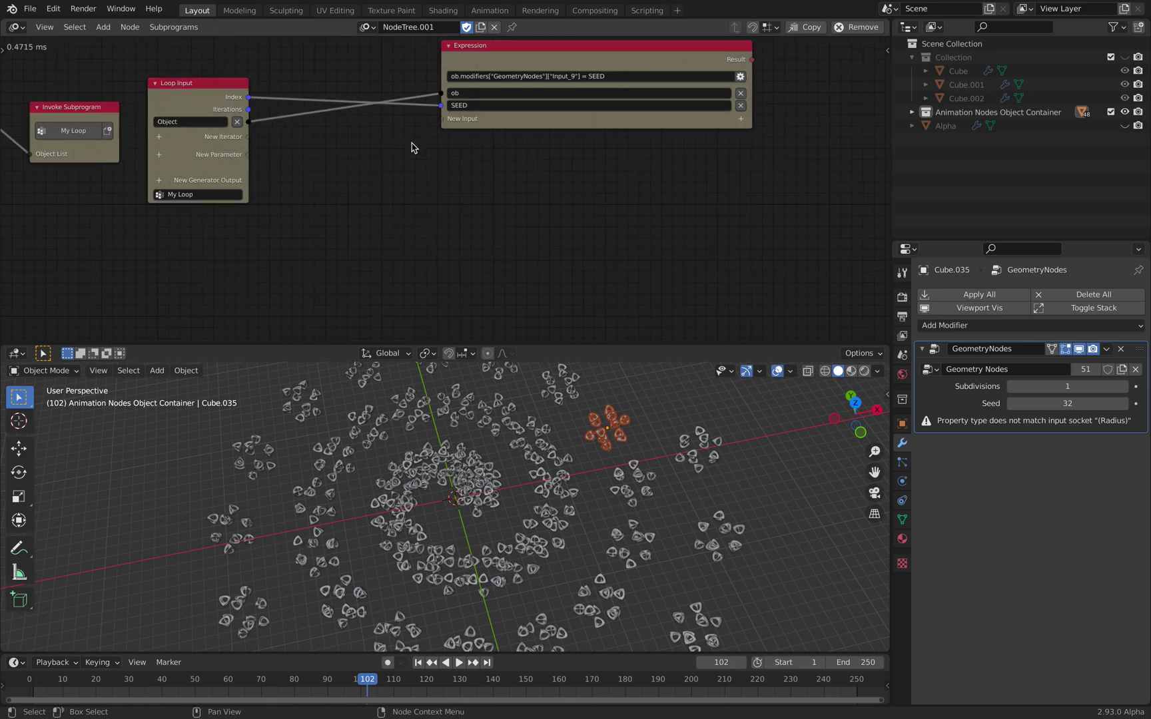
middle_click_drag(413, 147, 444, 176)
left_click_drag(504, 104, 460, 120)
Save the file and reopen svgnan_test_002.blend from the recent files.
left_click(526, 439)
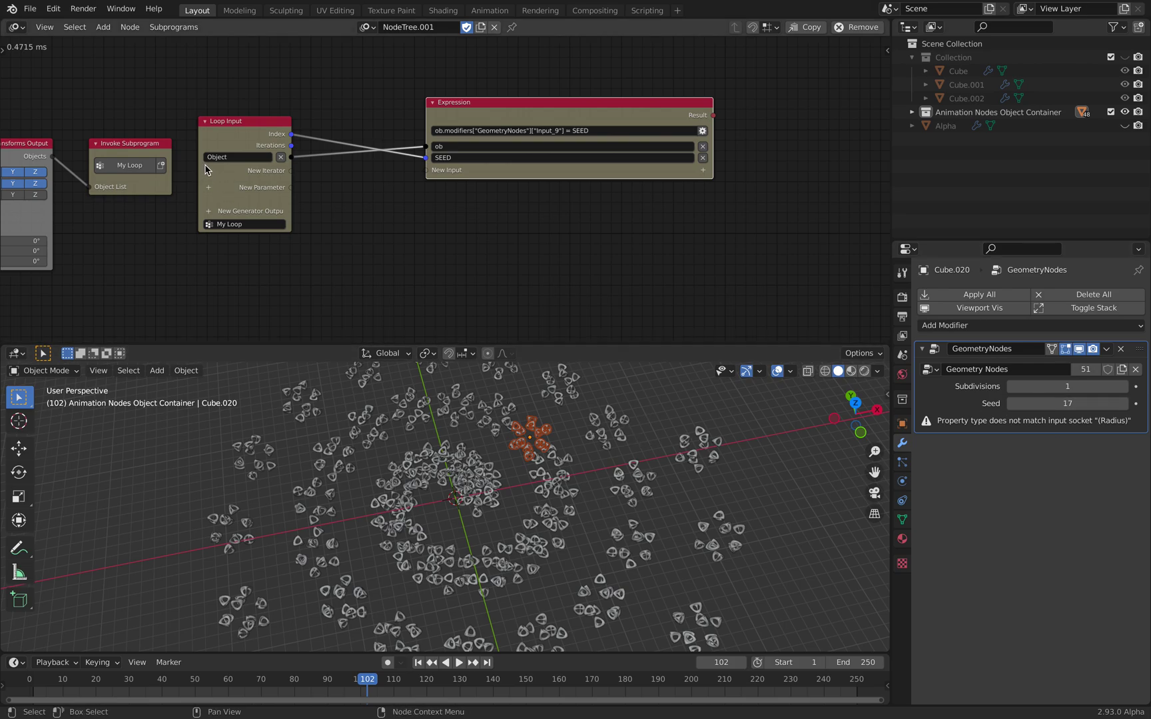
key("ctrl+s")
left_click(30, 8)
mouse_move(74, 46)
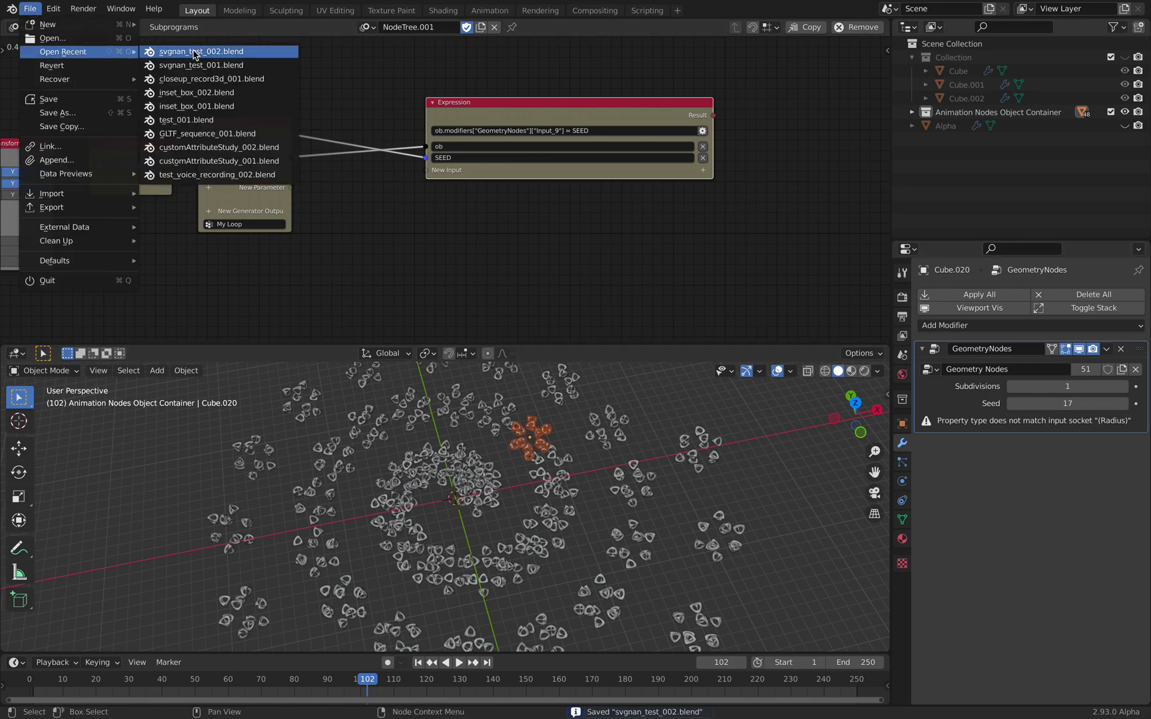
left_click(266, 47)
Raise the Radius of instances Cube.018 and Cube.003 individually.
left_click(536, 439)
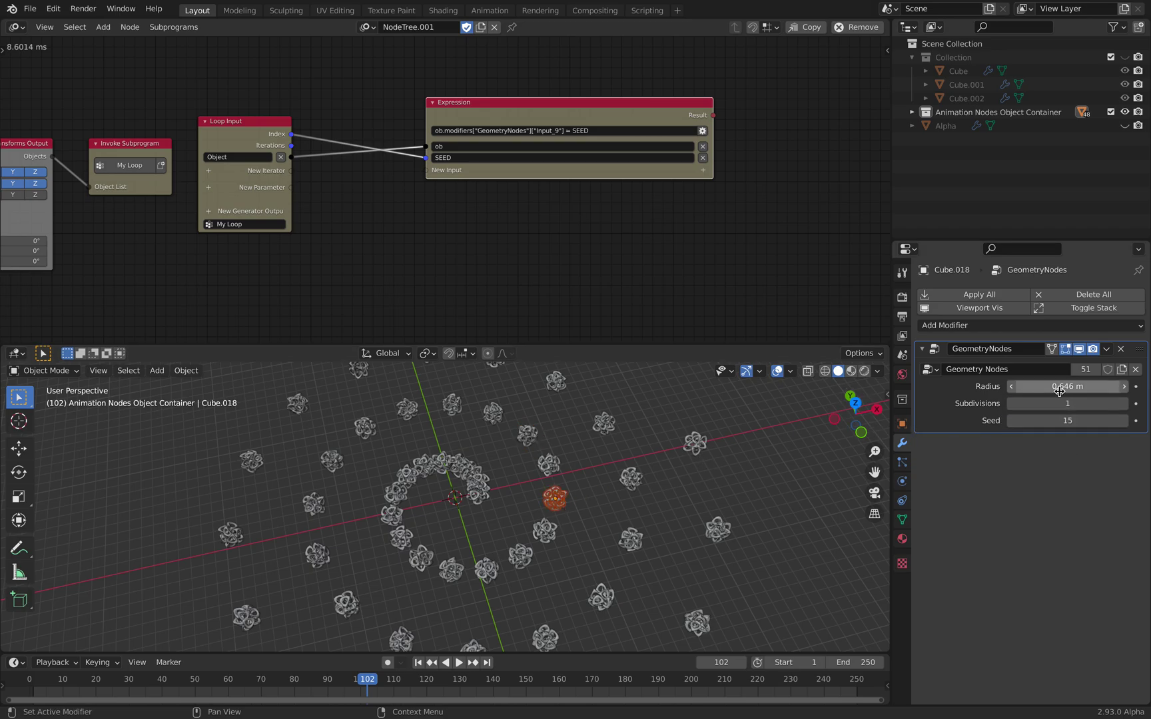
left_click_drag(1065, 386, 1105, 386)
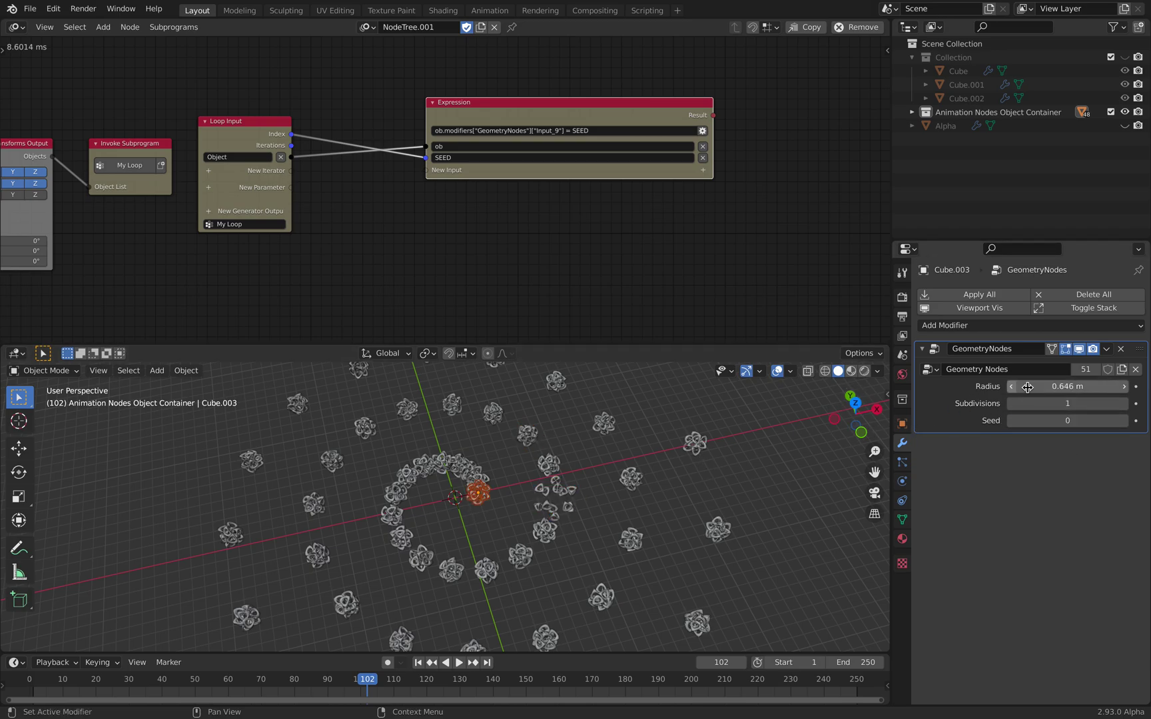
left_click(469, 479)
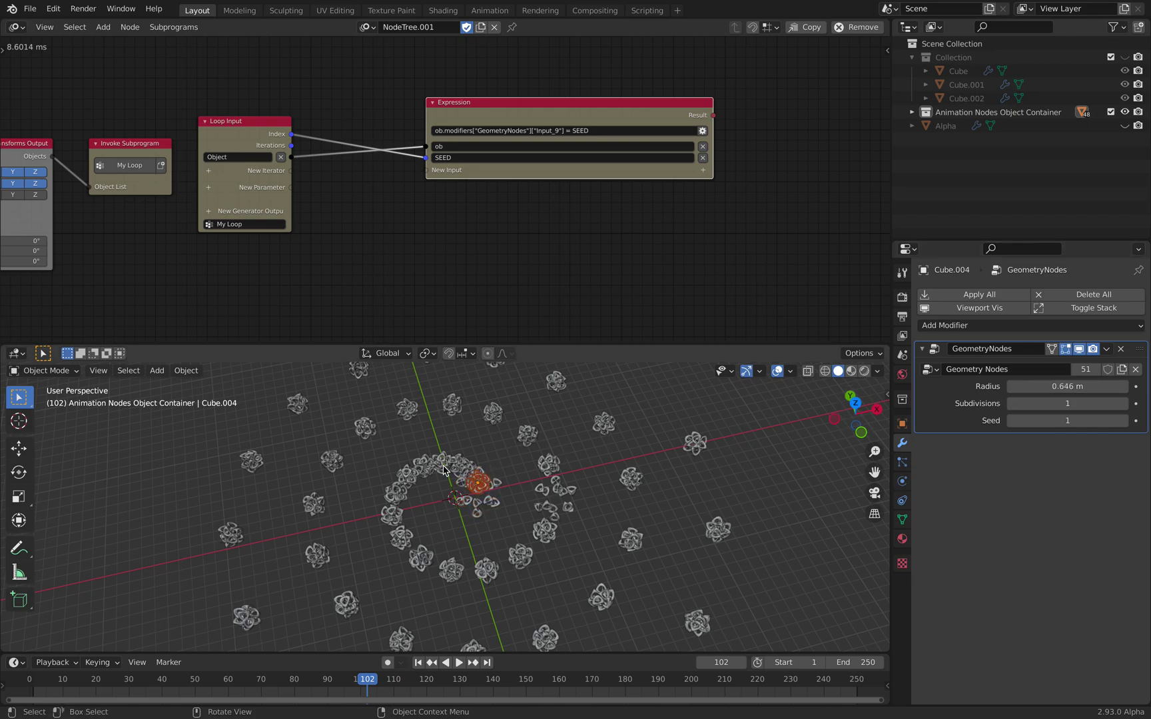
Collapse Collection in the outliner and move the Expression node right beside the Loop Input.
scroll(577, 152, "down", 5)
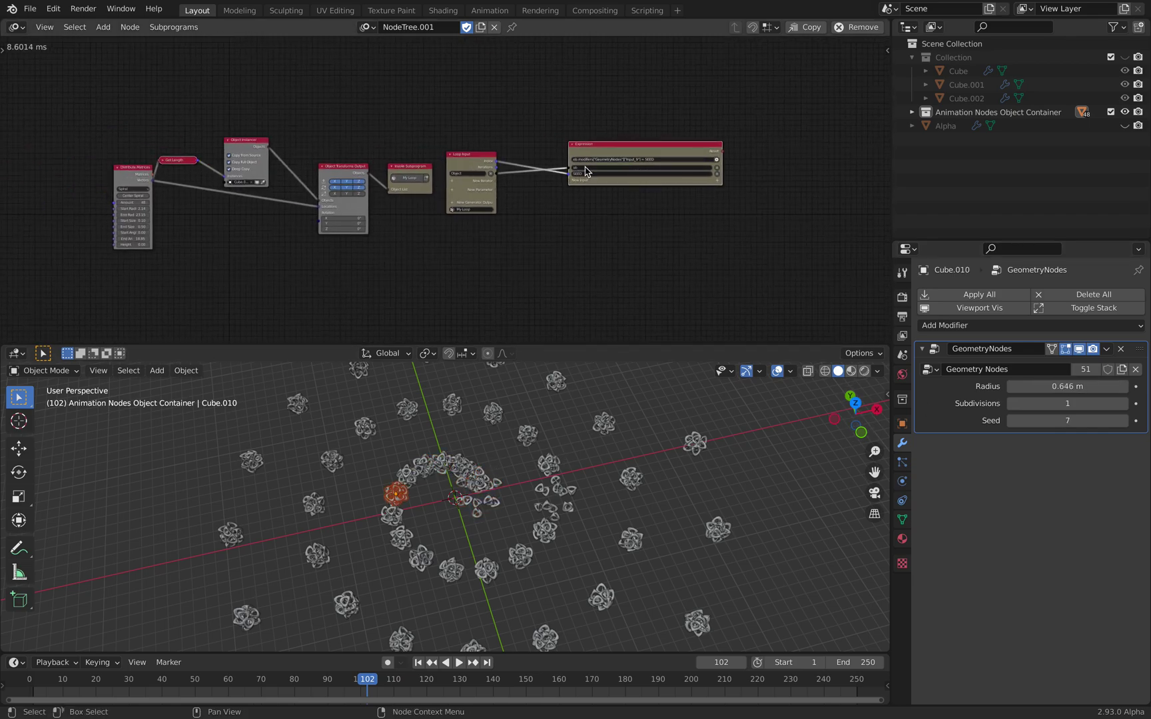
left_click(911, 58)
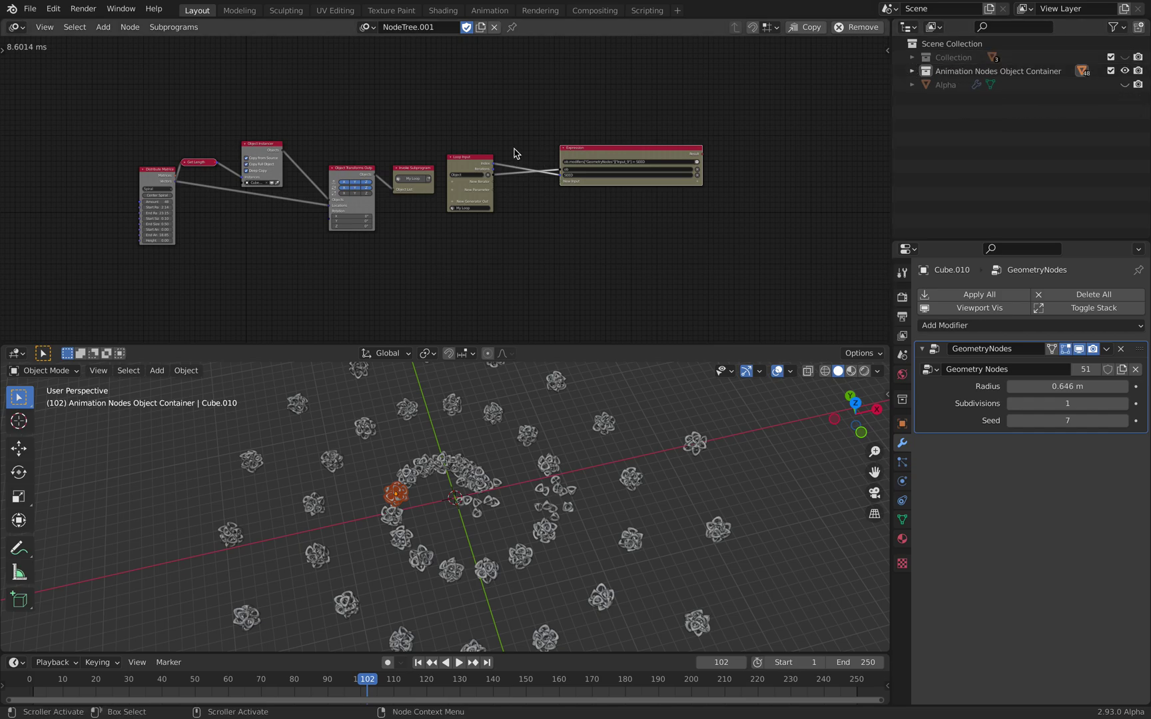
scroll(520, 147, "up", 2)
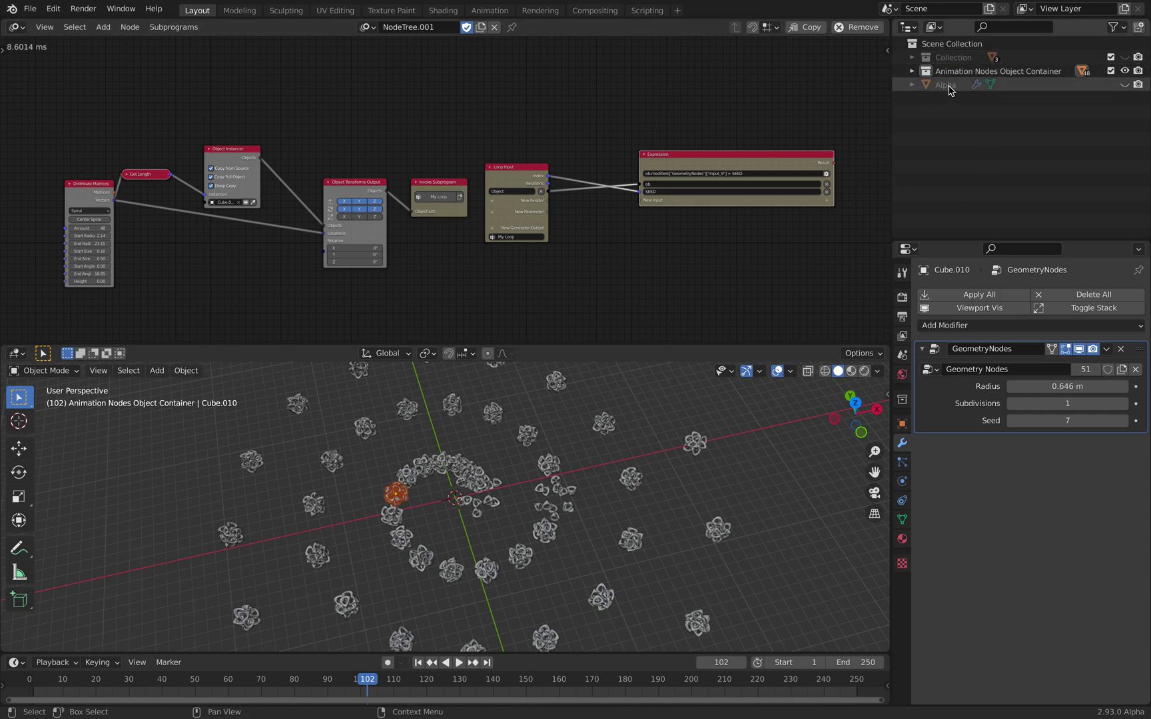
middle_click_drag(653, 176, 674, 190)
left_click_drag(698, 177, 626, 179)
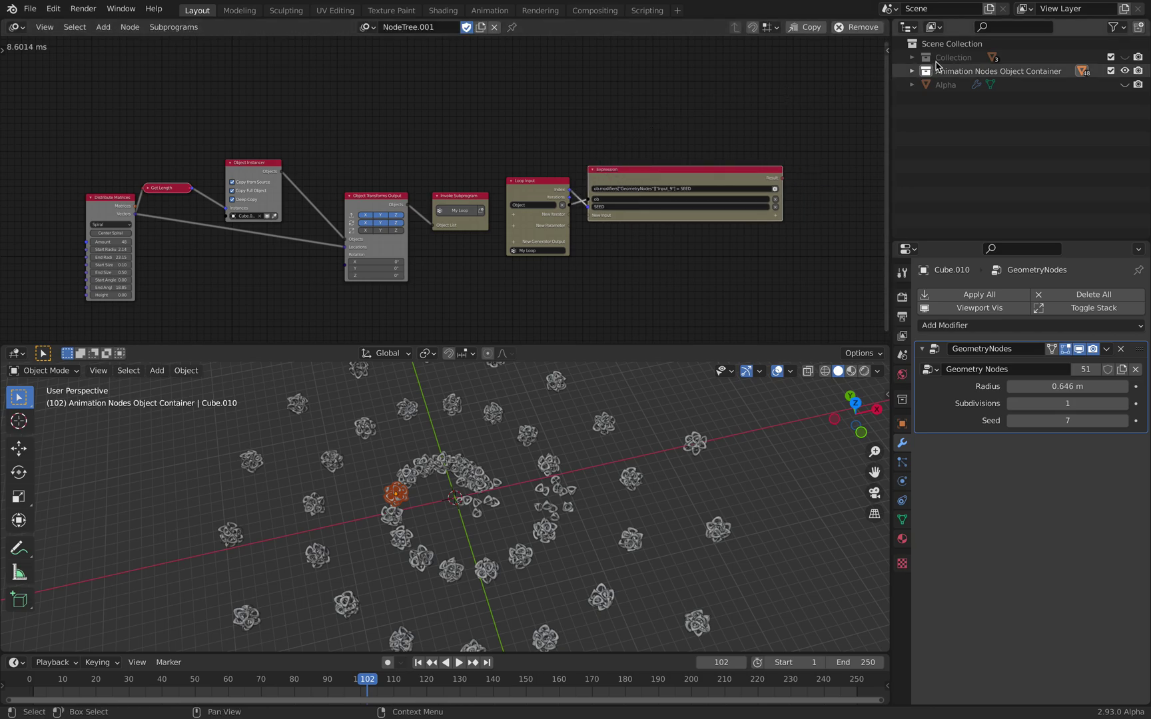
scroll(552, 124, "down", 2)
scroll(552, 124, "left", 2)
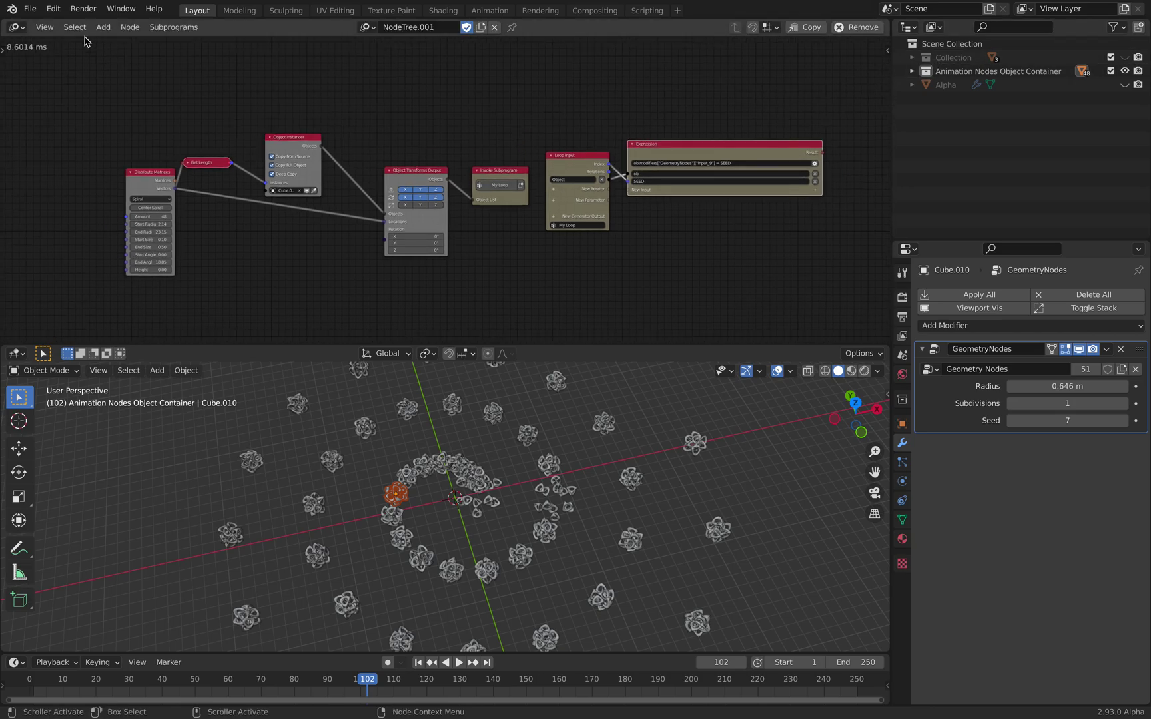
Switch the node editor to Sverchok Nodes and load the tree NodeTree.
left_click(16, 28)
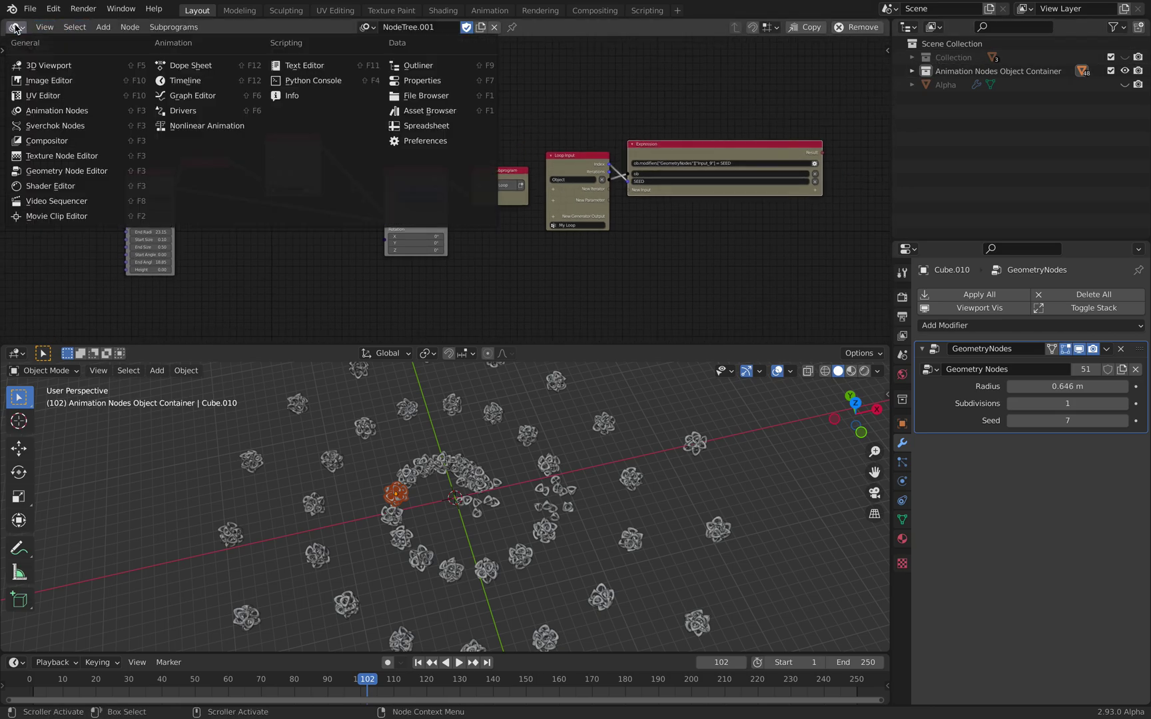
left_click(59, 127)
left_click(388, 27)
left_click(399, 45)
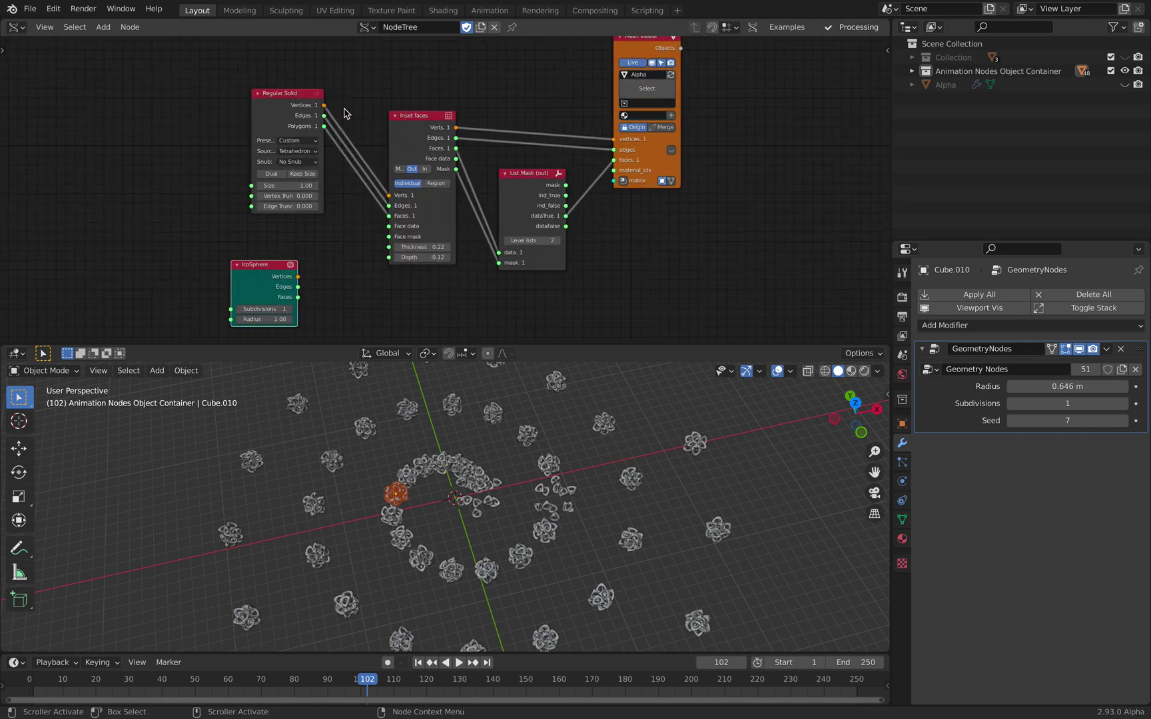
Set the Regular Solid's preset to the Pentagonal solid with Dual and Left Snub, and its Size to 1.93.
left_click_drag(291, 100, 239, 93)
scroll(247, 133, "up", 1)
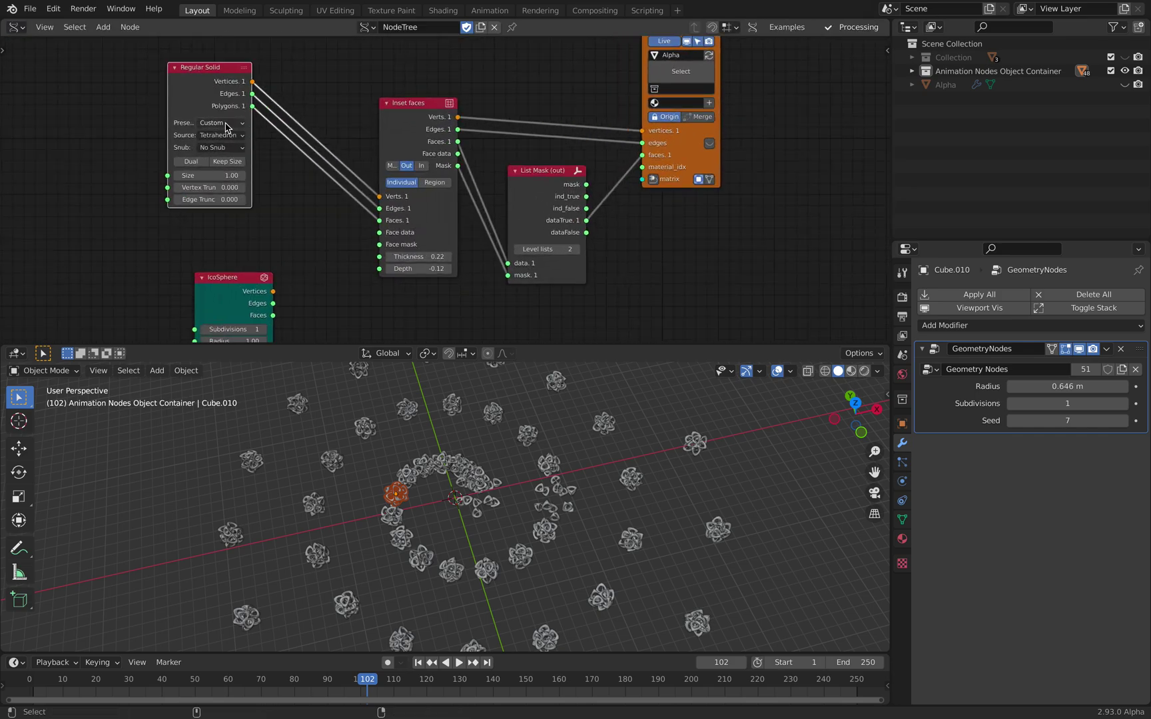
scroll(226, 124, "up", 1, "ctrl")
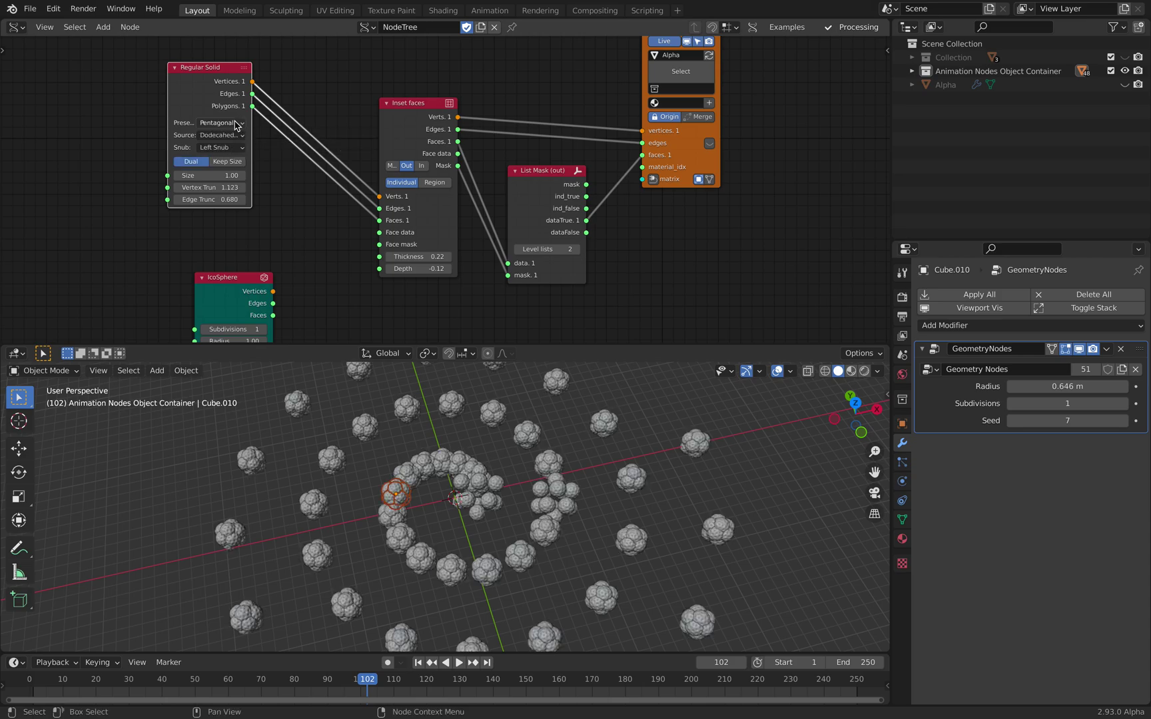
scroll(579, 466, "up", 5)
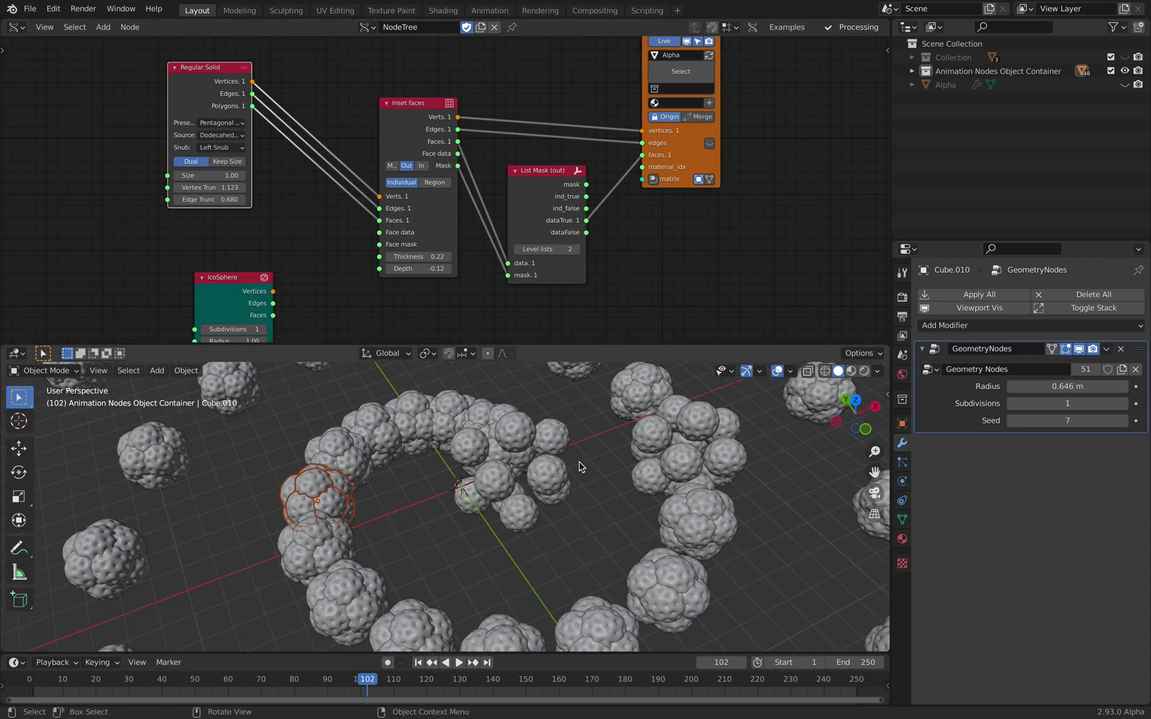
scroll(579, 467, "up", 2)
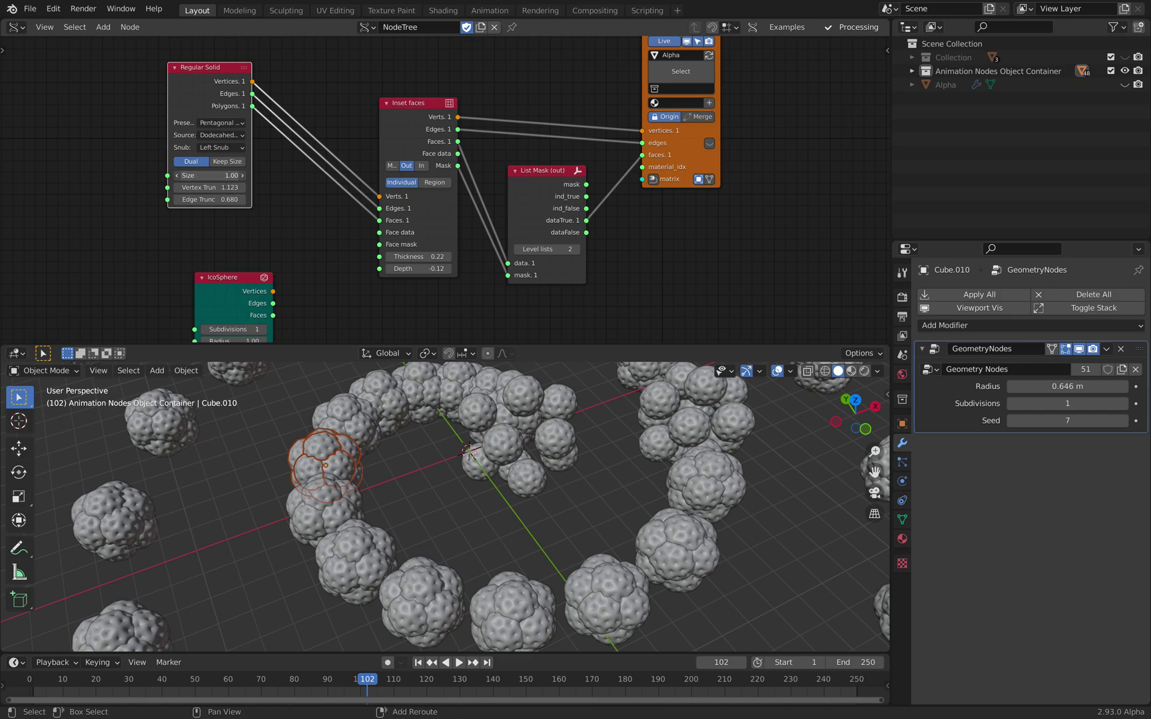
left_click_drag(209, 176, 271, 175)
scroll(466, 519, "down", 4)
middle_click_drag(496, 541, 478, 554)
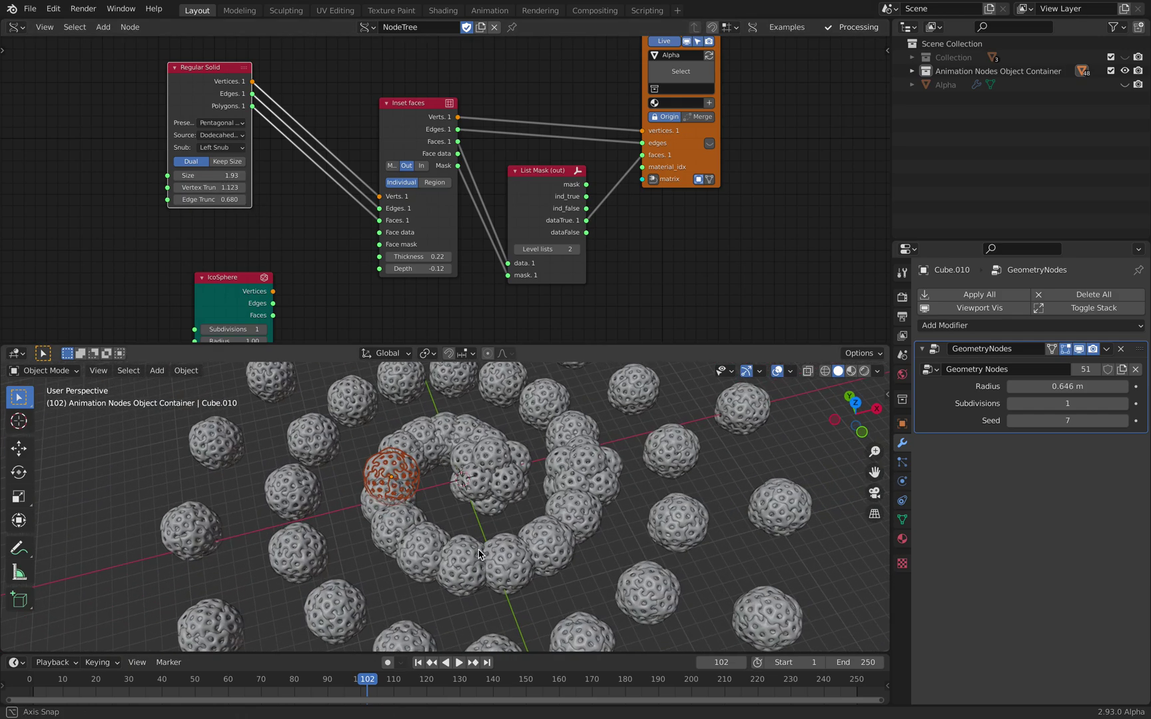
Connect the IcoSphere to Inset faces in place of the Regular Solid and set its Radius to 2.14.
left_click_drag(202, 95, 231, 95)
middle_click_drag(269, 270, 324, 228)
left_click(299, 255)
left_click(464, 78)
key("shift+f")
scroll(514, 368, "up", 1)
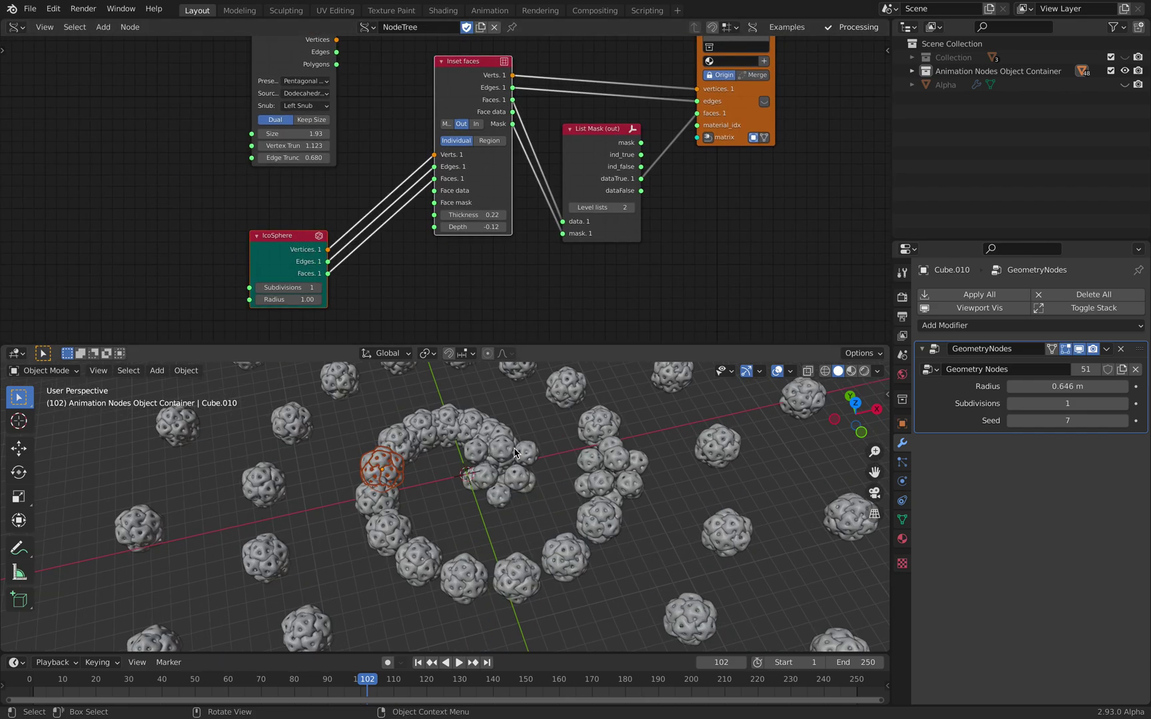
left_click_drag(296, 298, 386, 298)
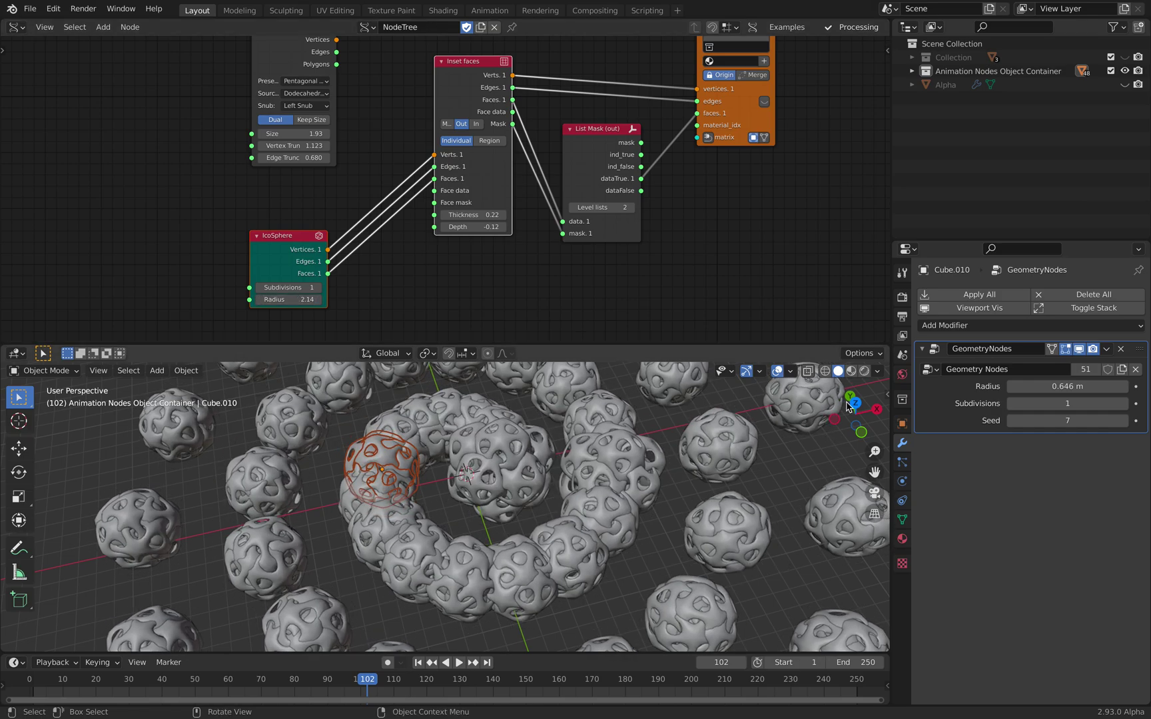
Enable Cavity in the viewport's solid shading and set the shading colour to Random.
left_click(879, 371)
left_click(800, 299)
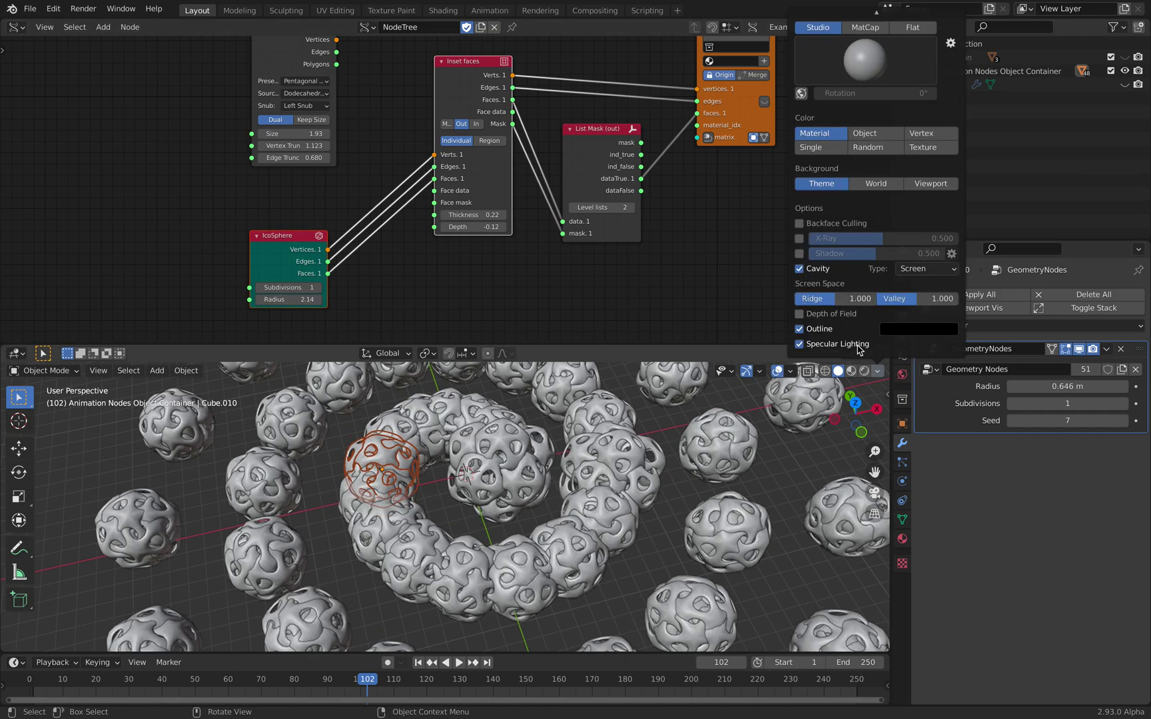
left_click(873, 147)
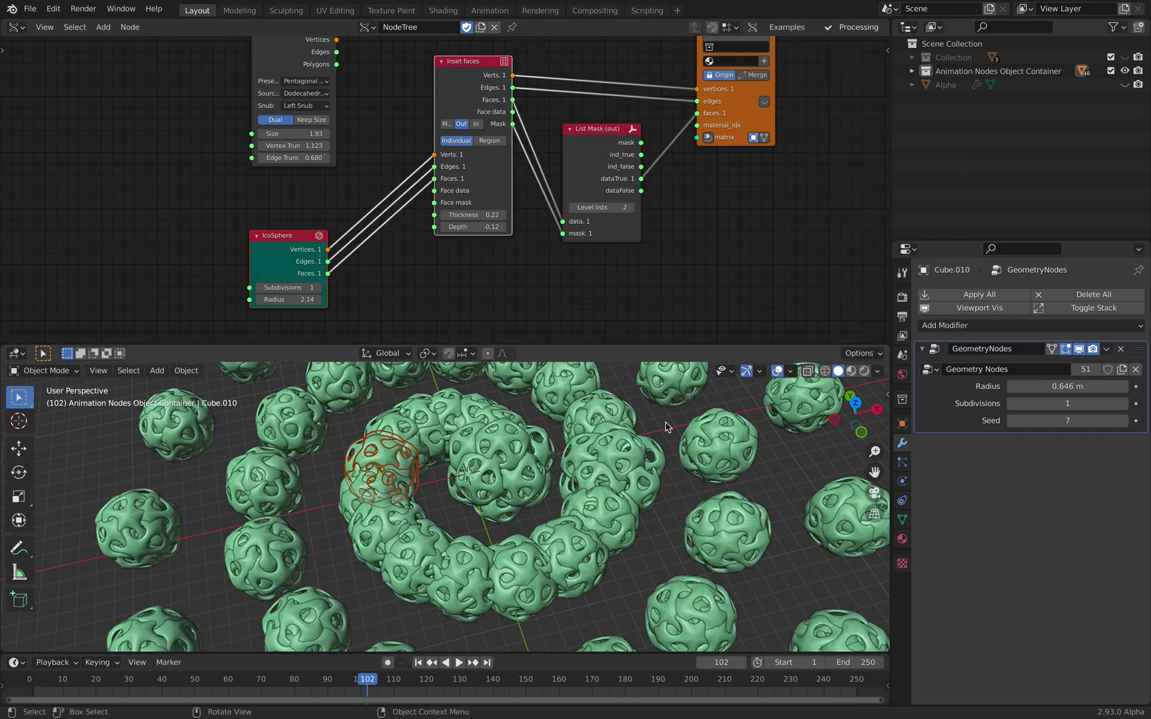
mouse_move(664, 422)
middle_mouse_down()
mouse_move(693, 430)
mouse_move(706, 403)
mouse_move(732, 397)
middle_mouse_up()
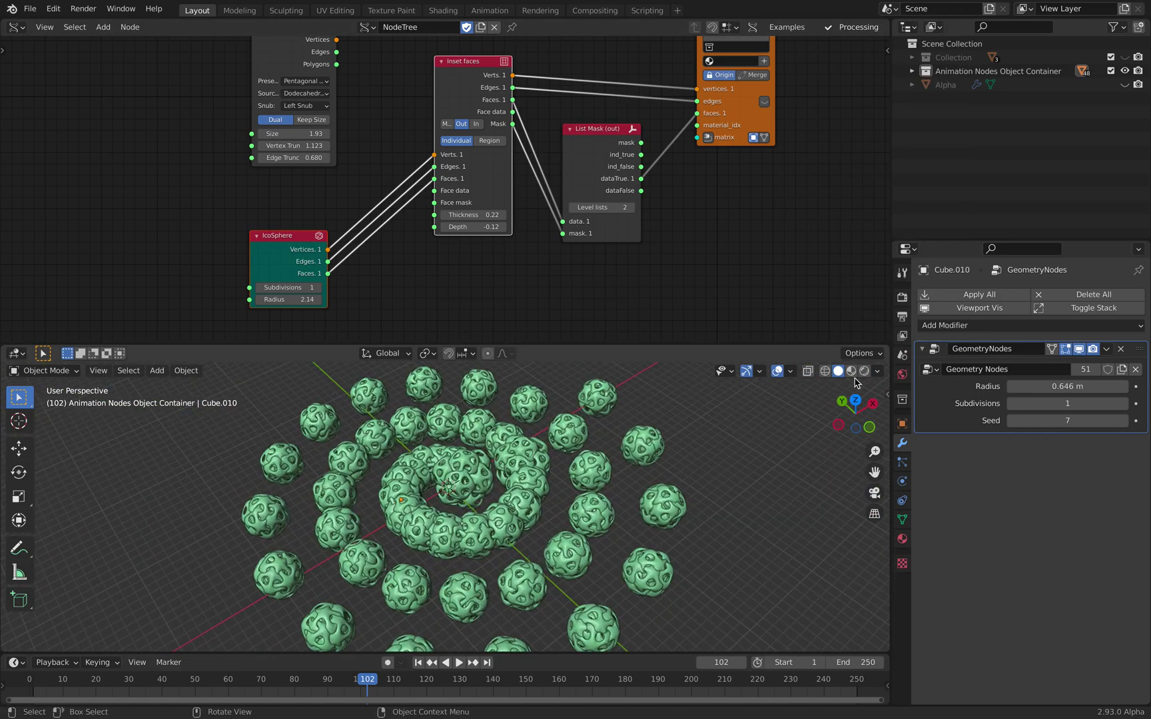
Return the viewport shading colour to Material.
left_click(879, 371)
left_click(818, 134)
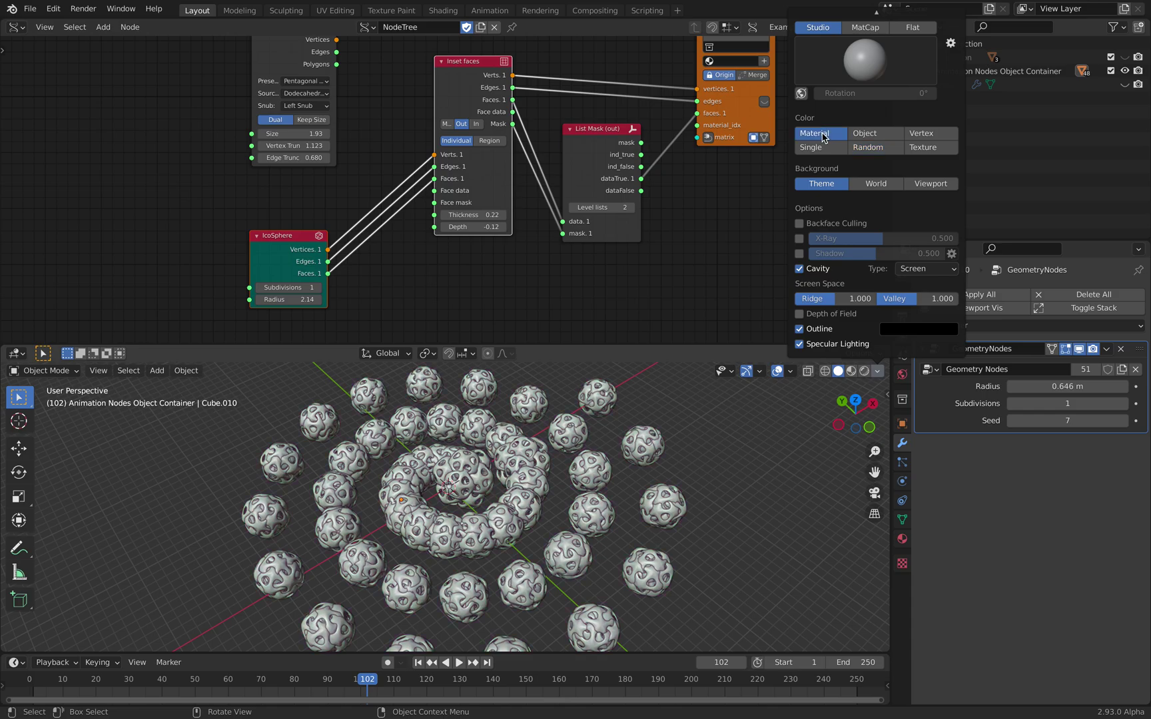
middle_click_drag(670, 425, 682, 428)
scroll(561, 475, "up", 2)
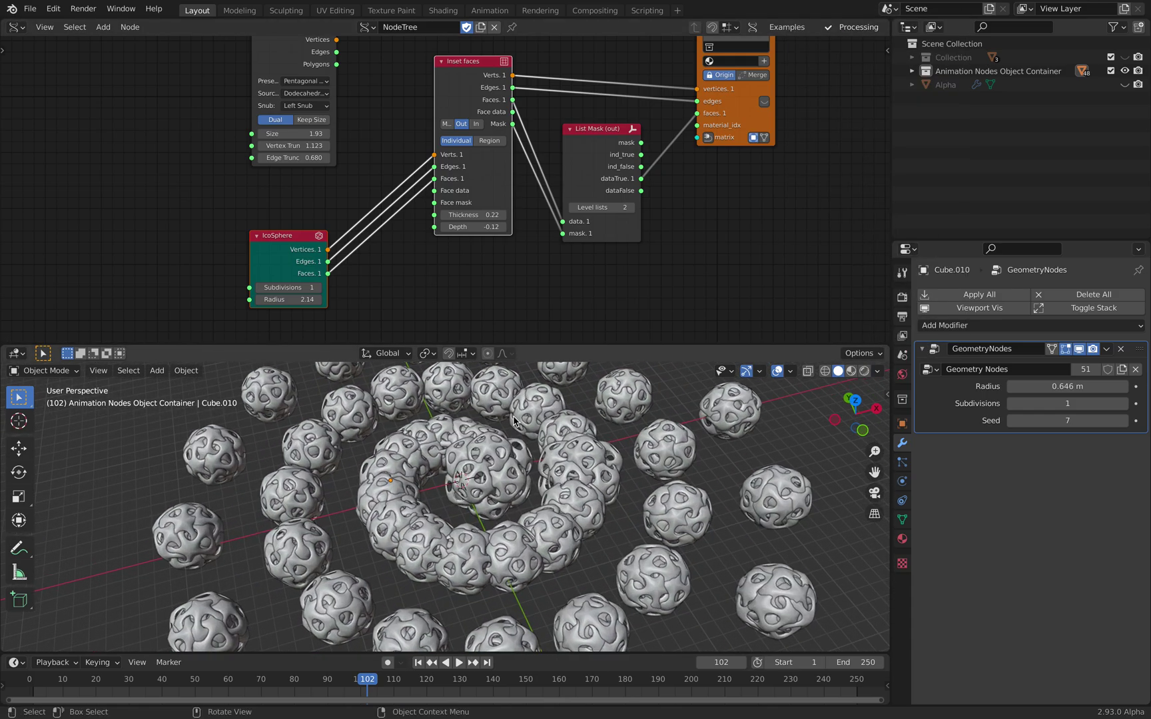
Raise the IcoSphere's Radius to 3.41 and check the contents of the Animation Nodes Object Container.
left_click_drag(286, 299, 387, 299)
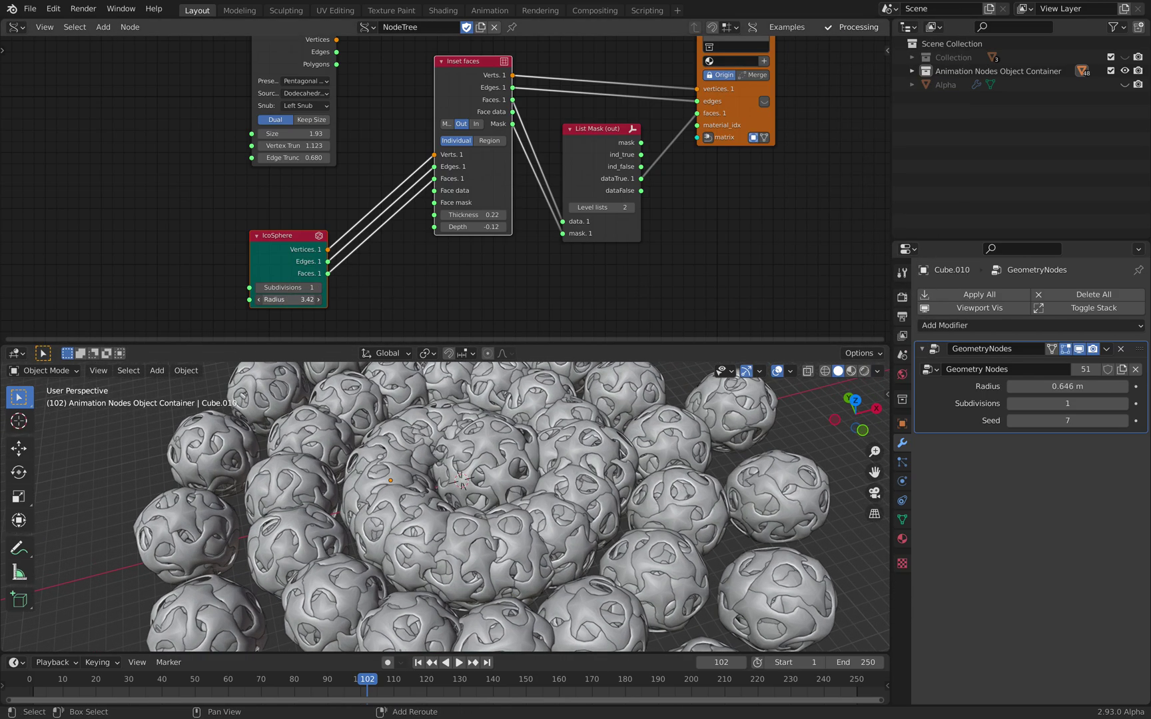
left_click(912, 71)
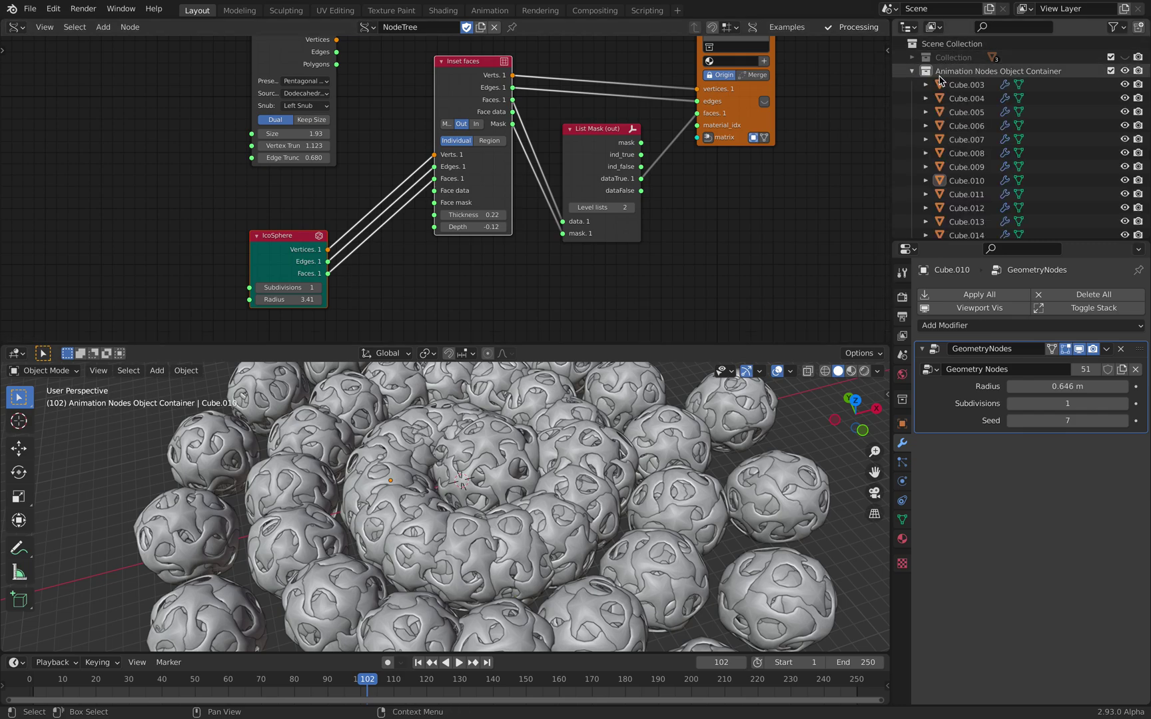
left_click(912, 71)
Switch the node editor back to Animation Nodes and change the Distribute Matrices mode to Circle.
left_click(16, 26)
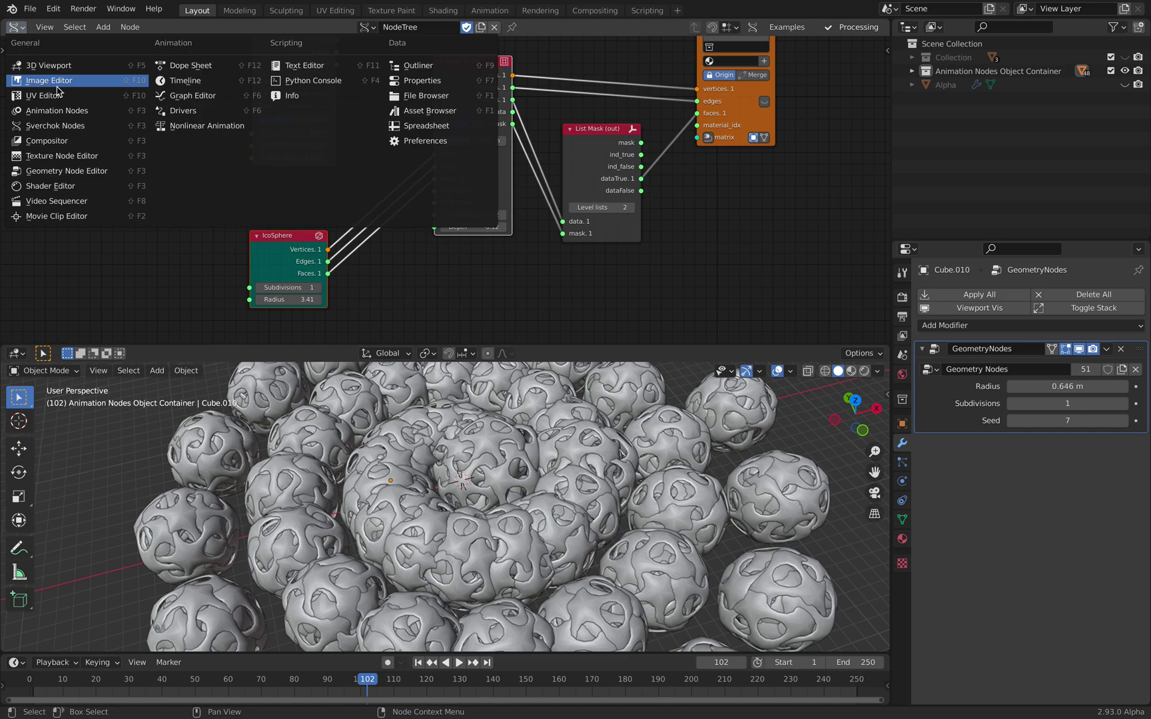
left_click(66, 111)
scroll(267, 193, "down", 6)
middle_click_drag(263, 130, 454, 87)
scroll(314, 167, "up", 4)
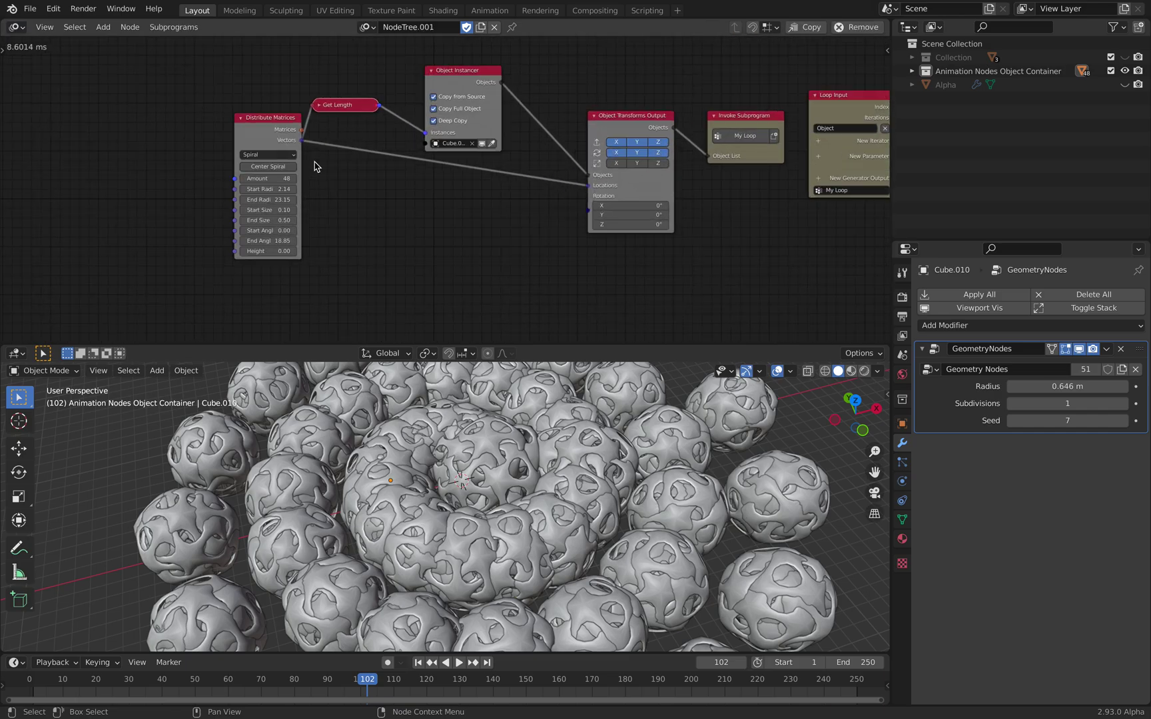
scroll(315, 166, "up", 1)
left_click_drag(224, 129, 187, 136)
left_click(197, 156)
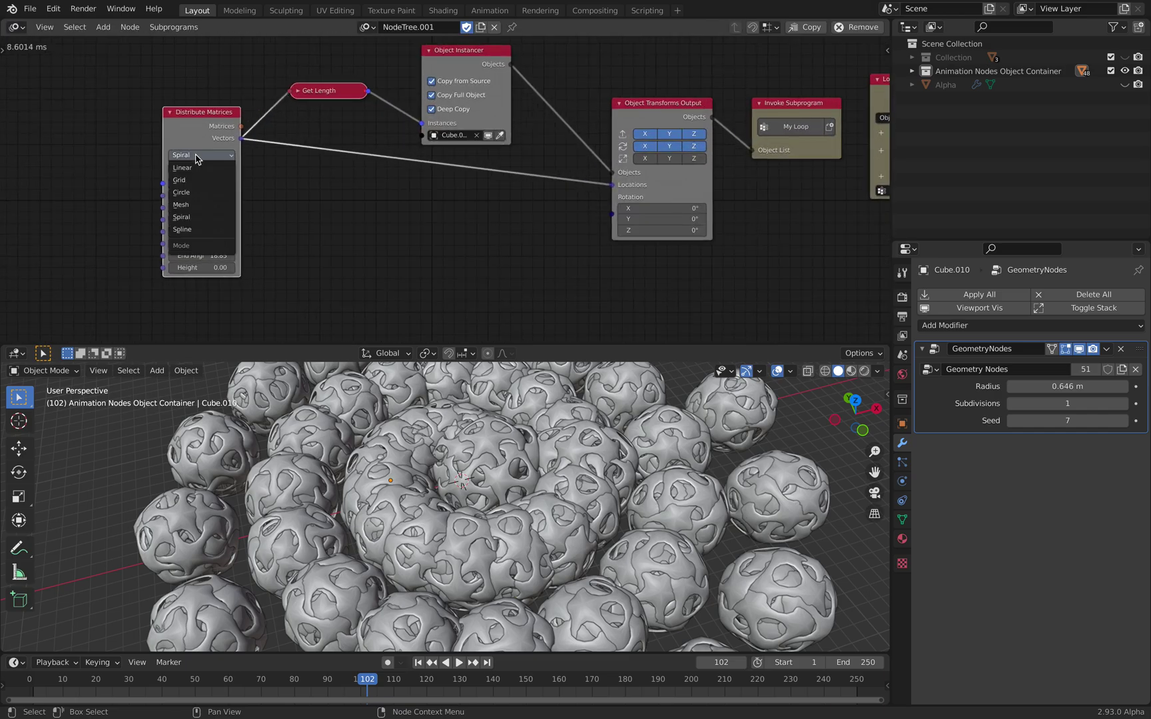
left_click(203, 194)
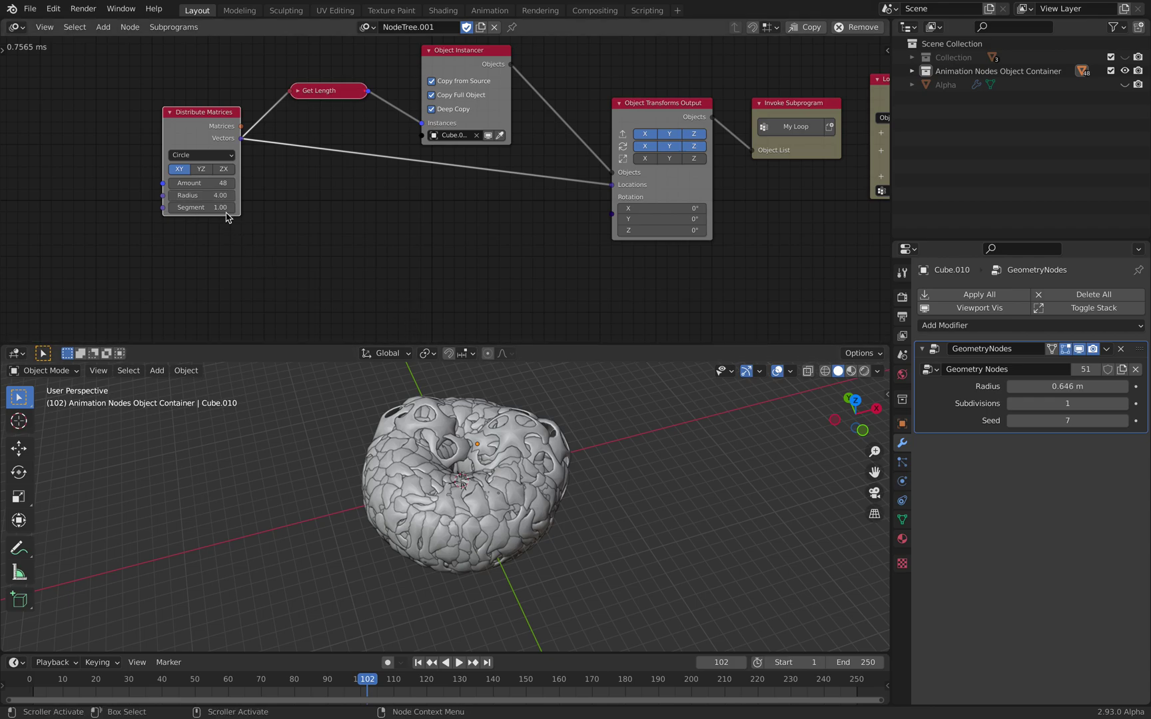
Set the circle distribution's Amount to 28 and its Radius to 53.44.
left_click_drag(211, 196, 244, 195)
scroll(346, 462, "down", 5)
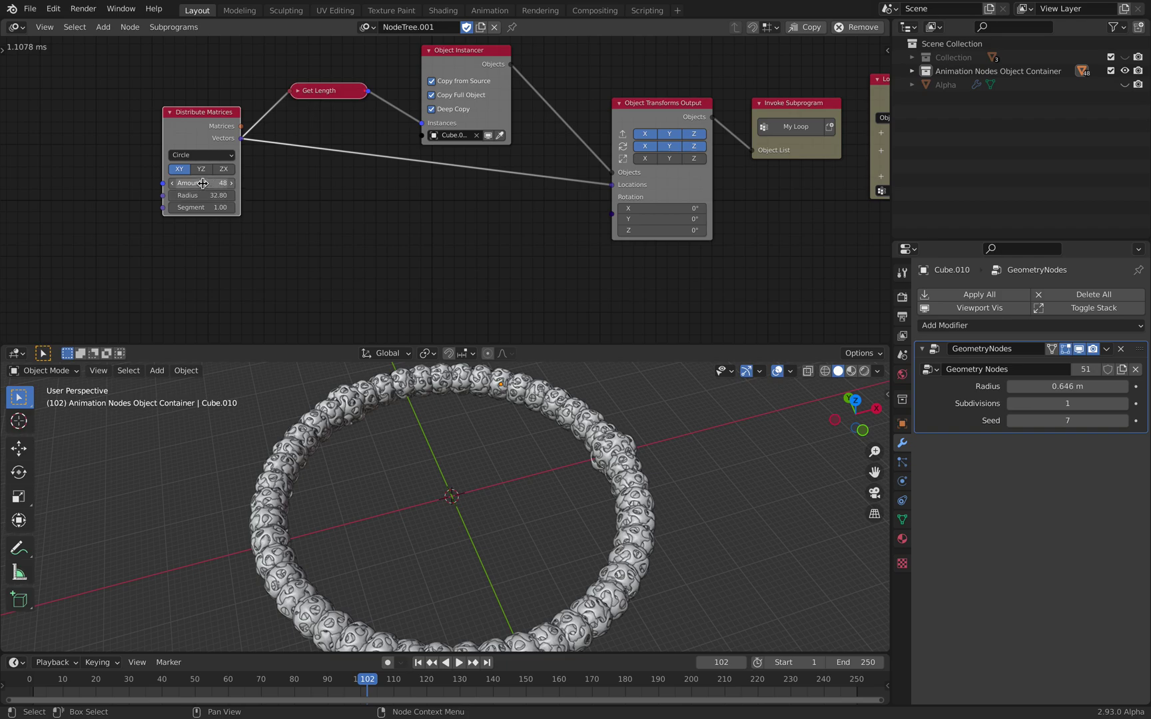
left_click_drag(203, 184, 175, 183)
left_click_drag(205, 195, 343, 195)
middle_click_drag(445, 485, 480, 369, "shift")
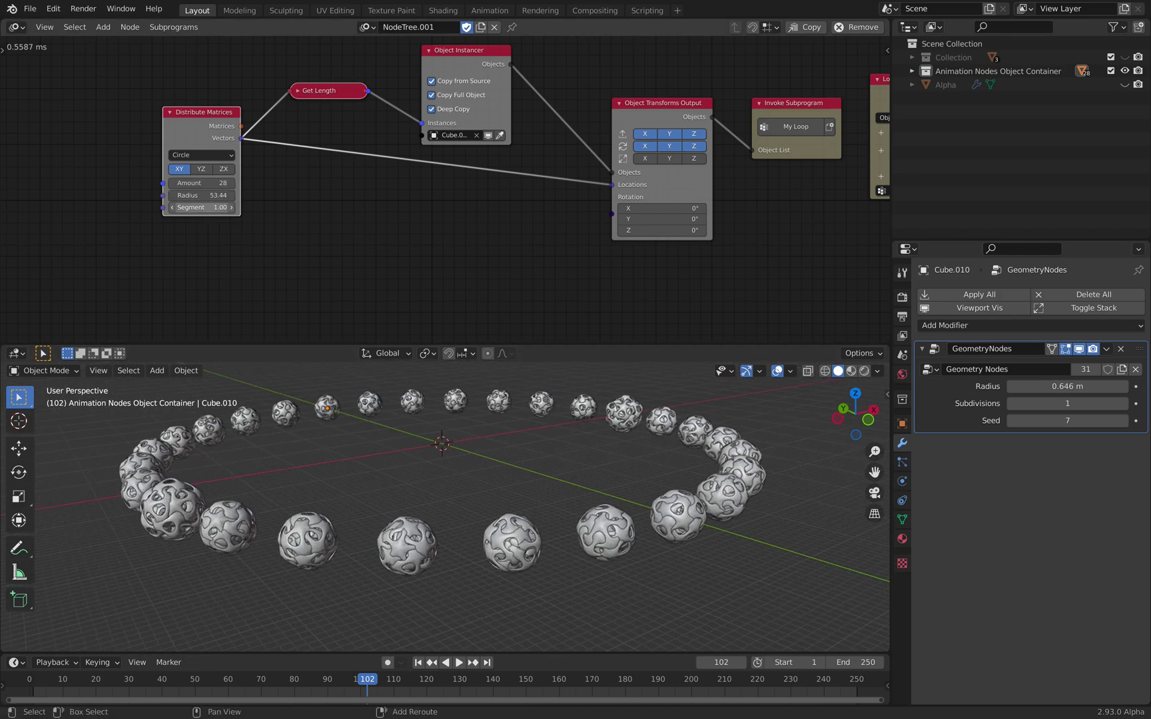
Try a Segment value of 1.22 on the circle distribution and undo it.
left_click_drag(200, 207, 205, 209)
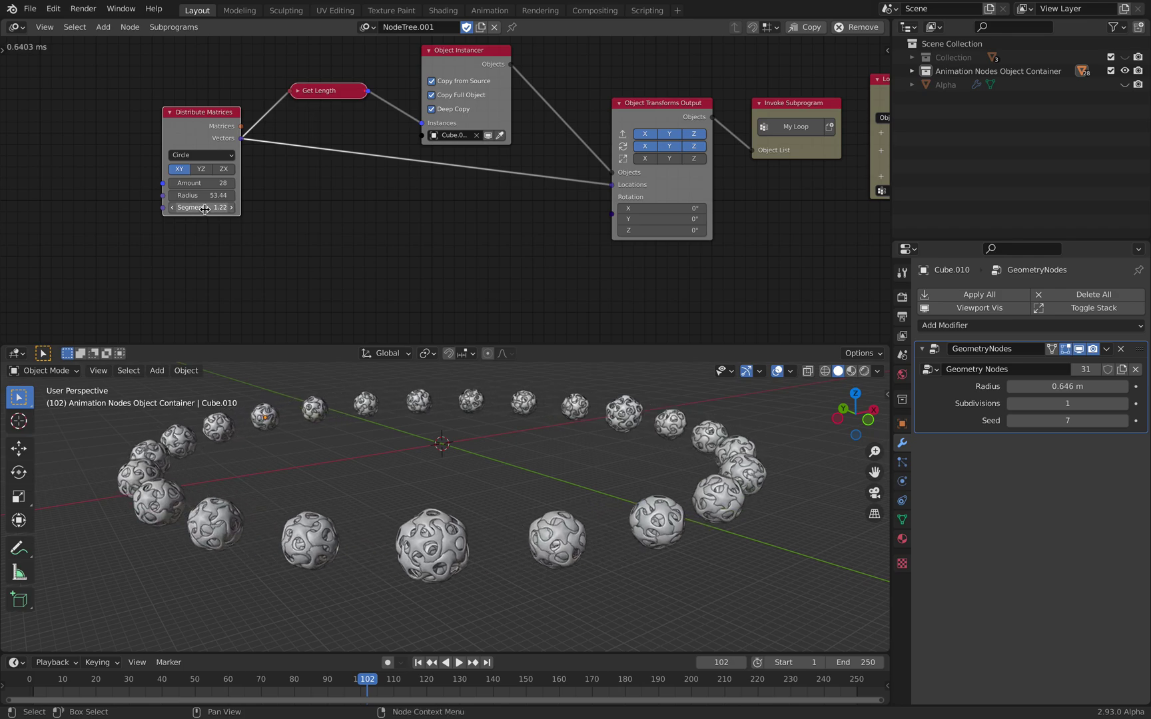
key("ctrl+z")
middle_click_drag(530, 453, 434, 496)
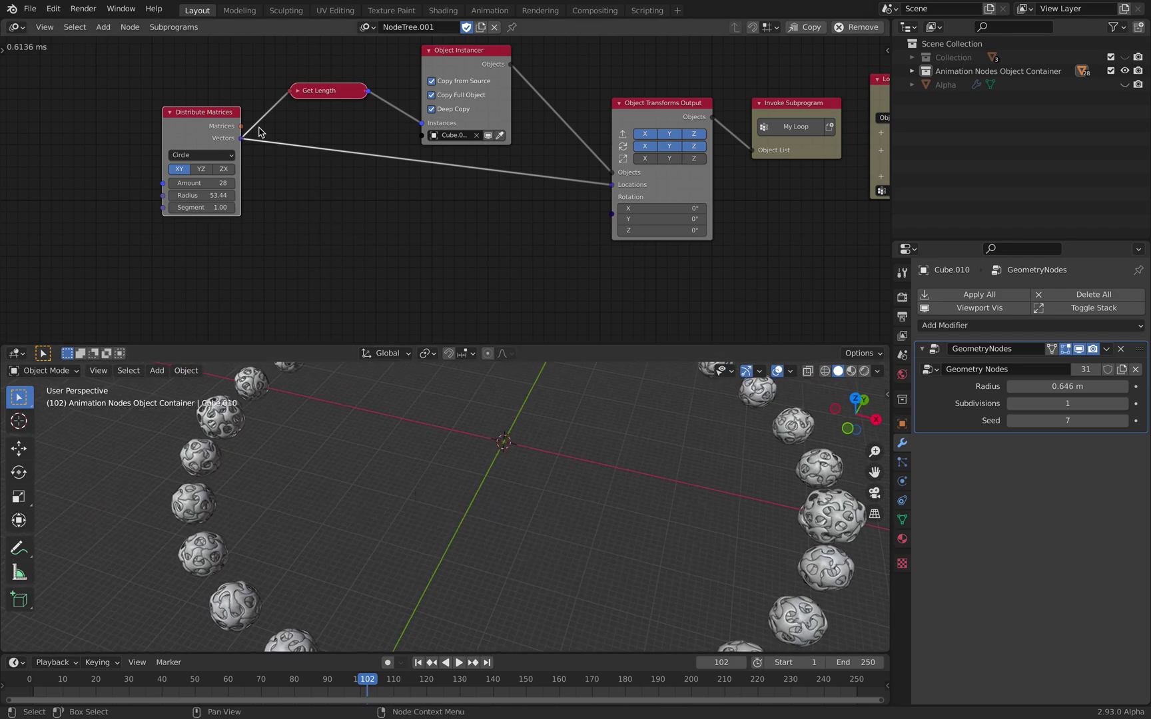
Change the Distribute Matrices mode to Grid with 3 Z Divisions and set Width, Length and Height to 34.52.
left_click(203, 156)
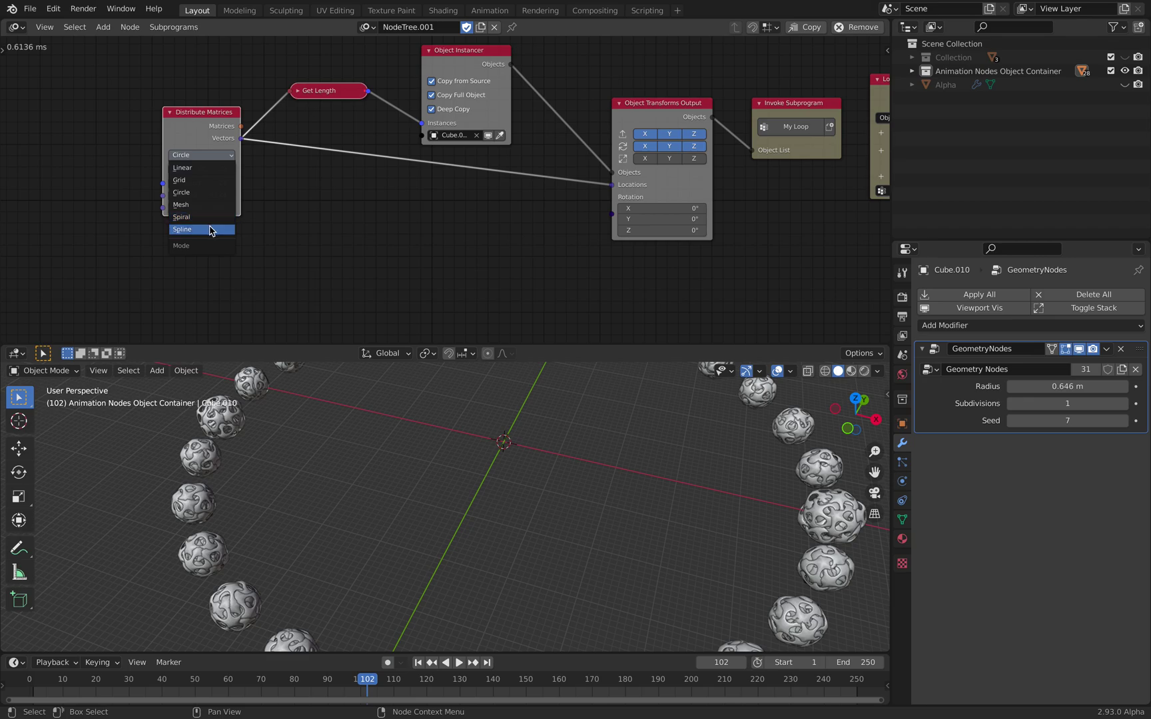
left_click(204, 180)
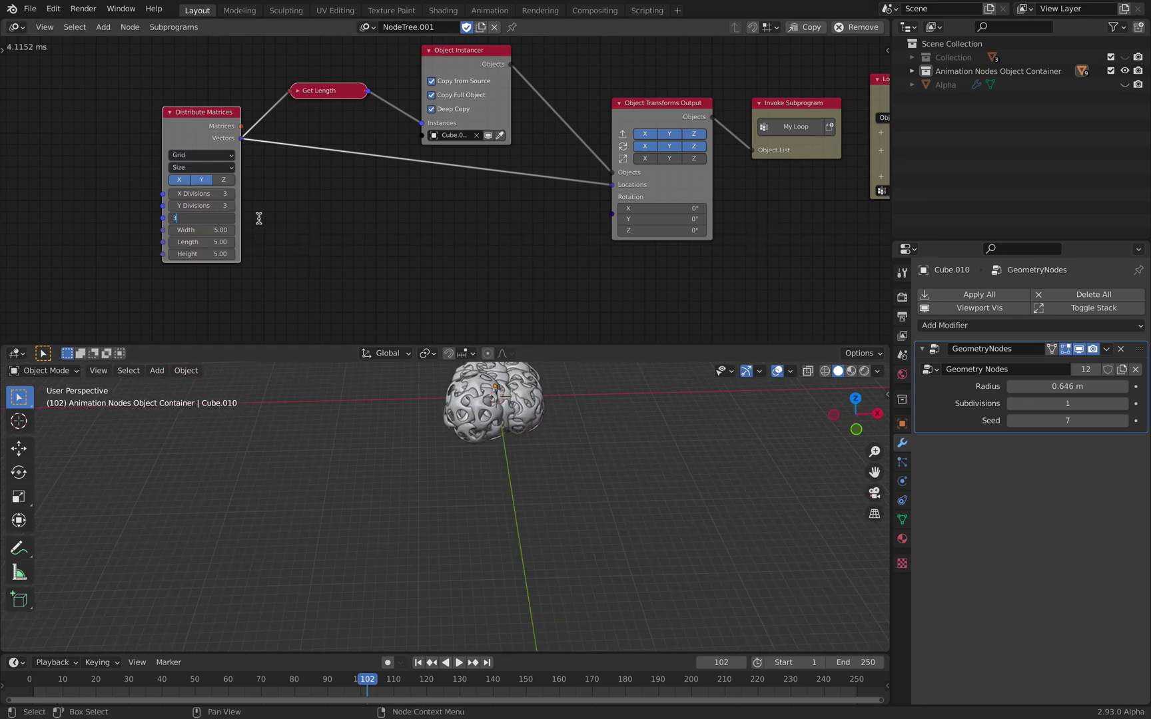
key("Return")
left_click_drag(203, 229, 347, 254)
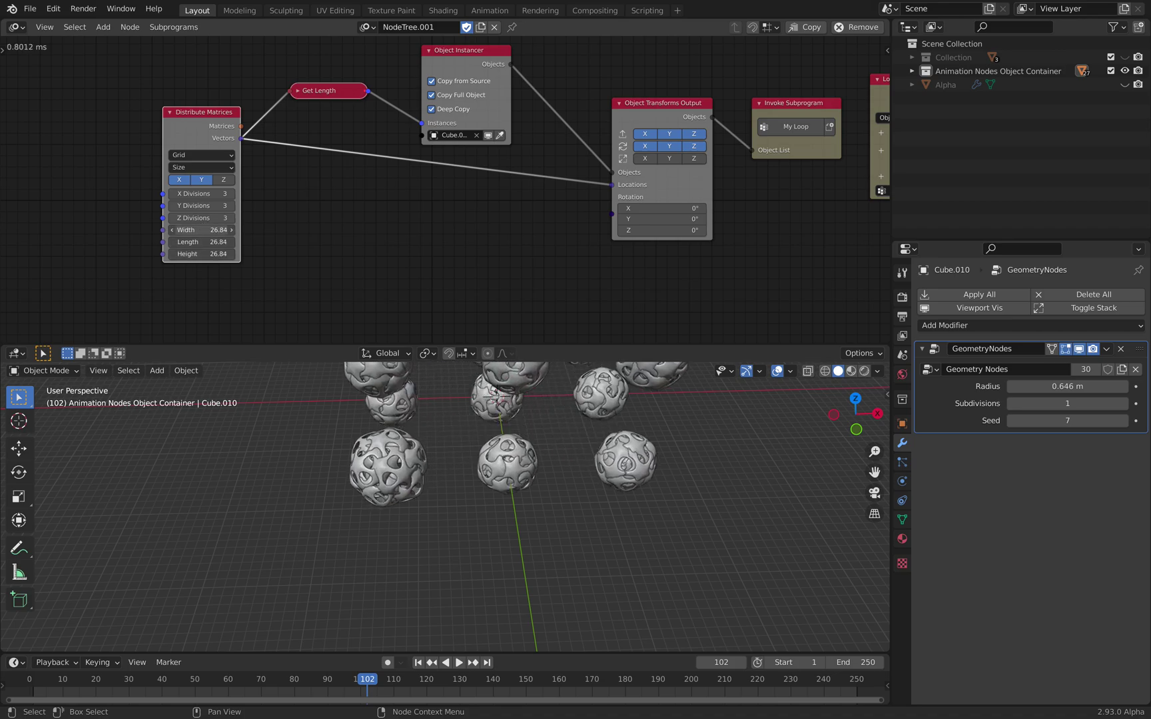
left_click_drag(240, 253, 280, 254)
middle_click_drag(418, 419, 512, 466)
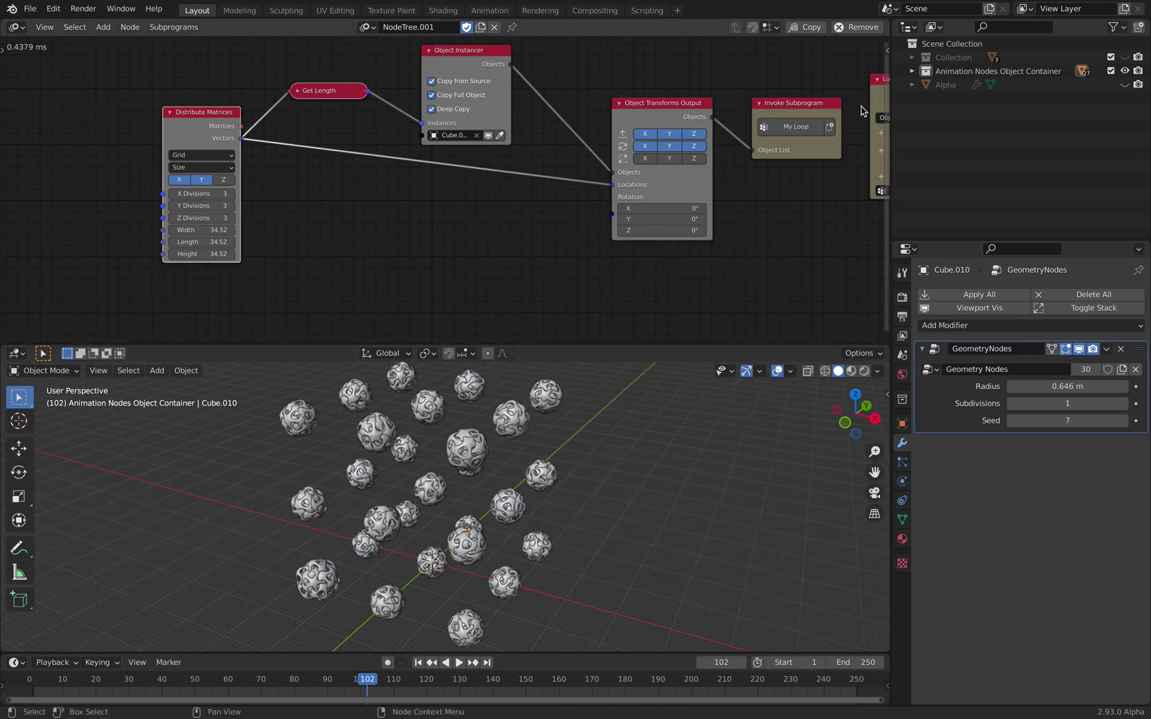
Switch the node editor to Geometry Nodes and shift the Ico Sphere node slightly.
left_click(17, 27)
left_click(47, 159)
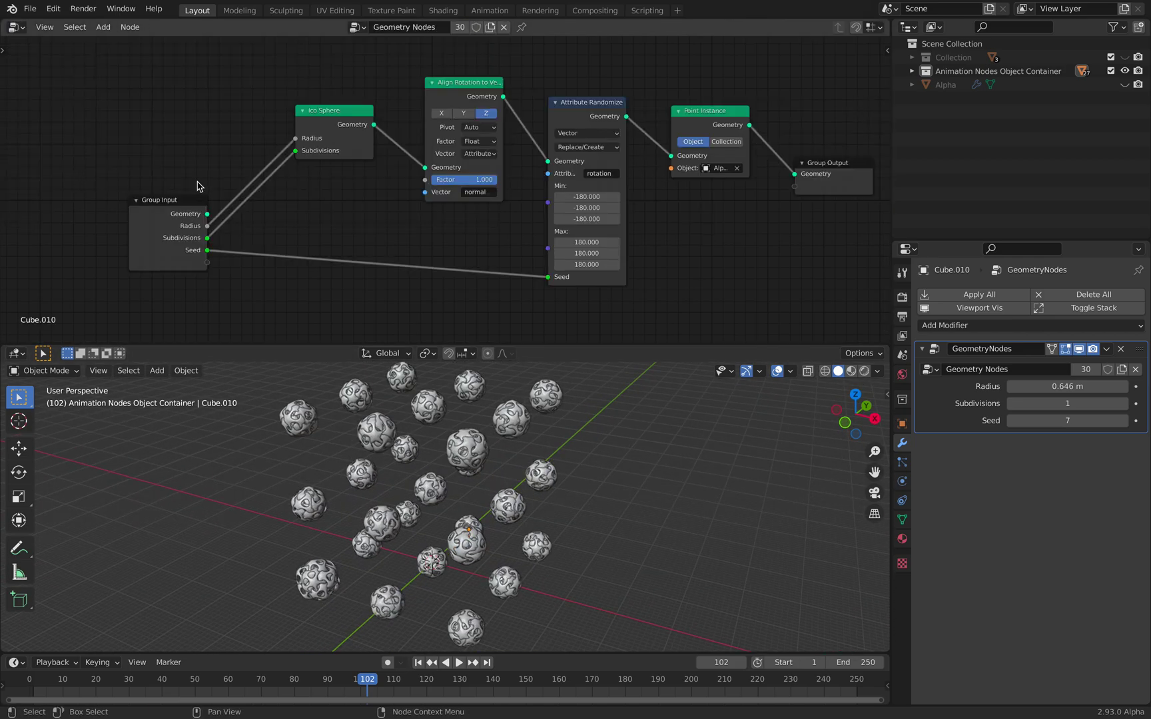
left_click_drag(304, 135, 288, 135)
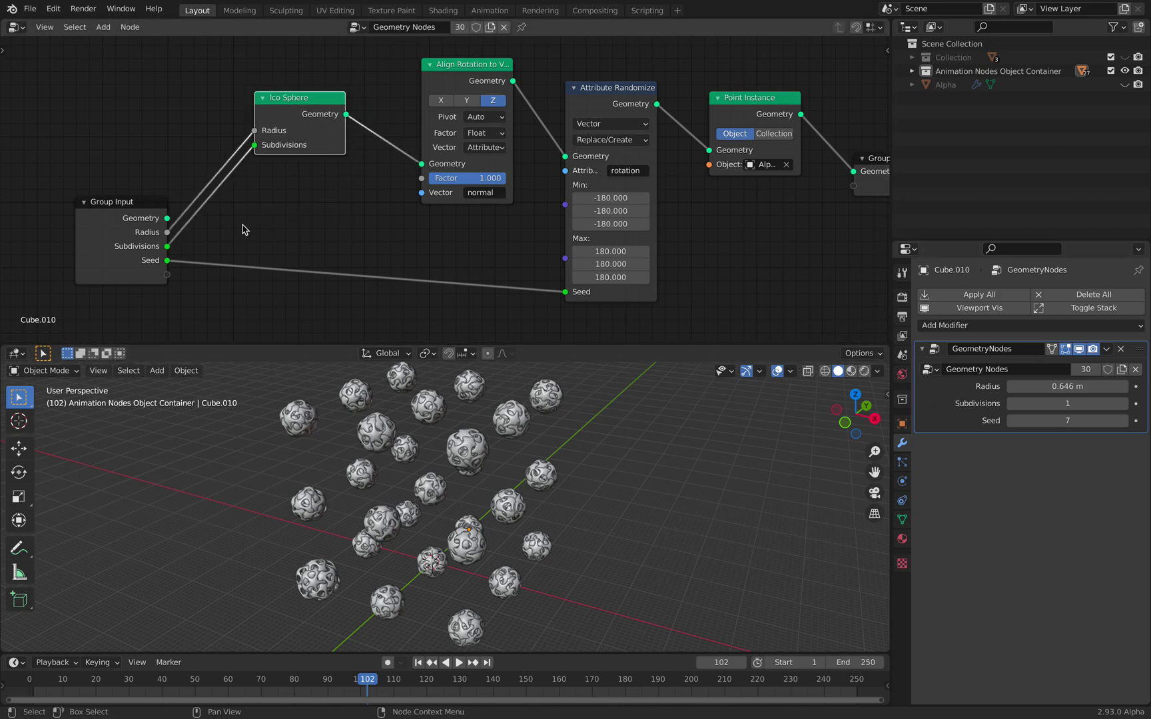
Select Cube.002 in the source Collection and set its Subdivisions to 2 and Radius to 0.686 m.
left_click(911, 57)
left_click(966, 98)
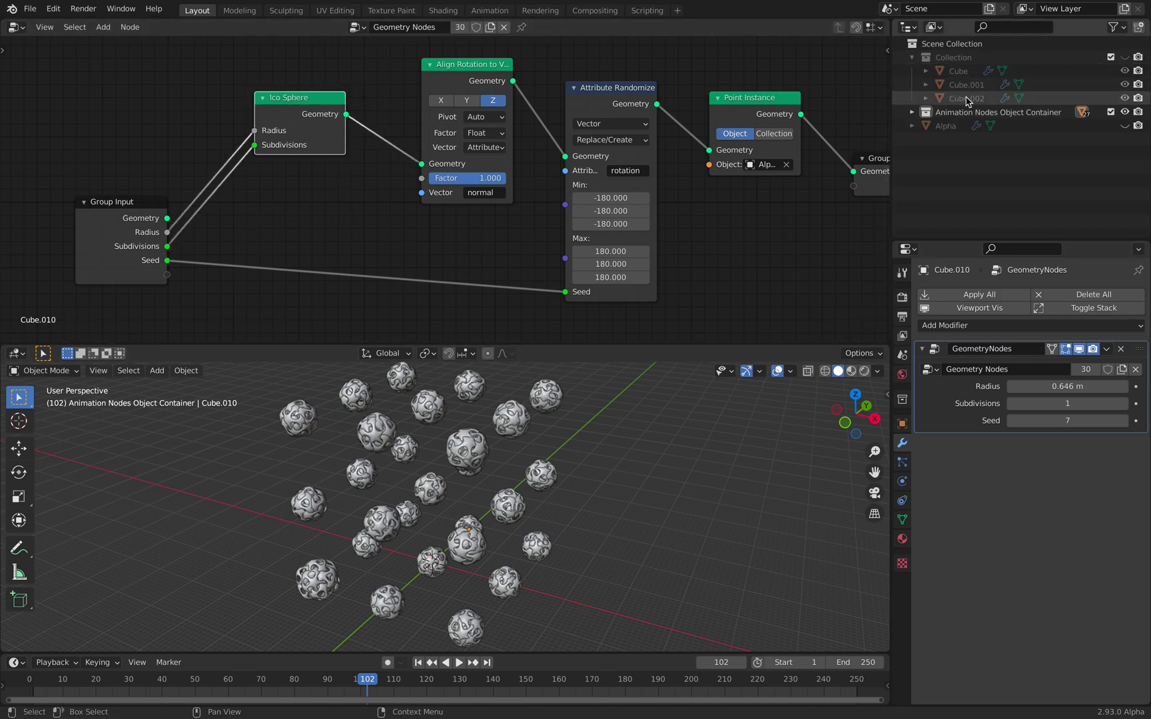
left_click(1011, 403)
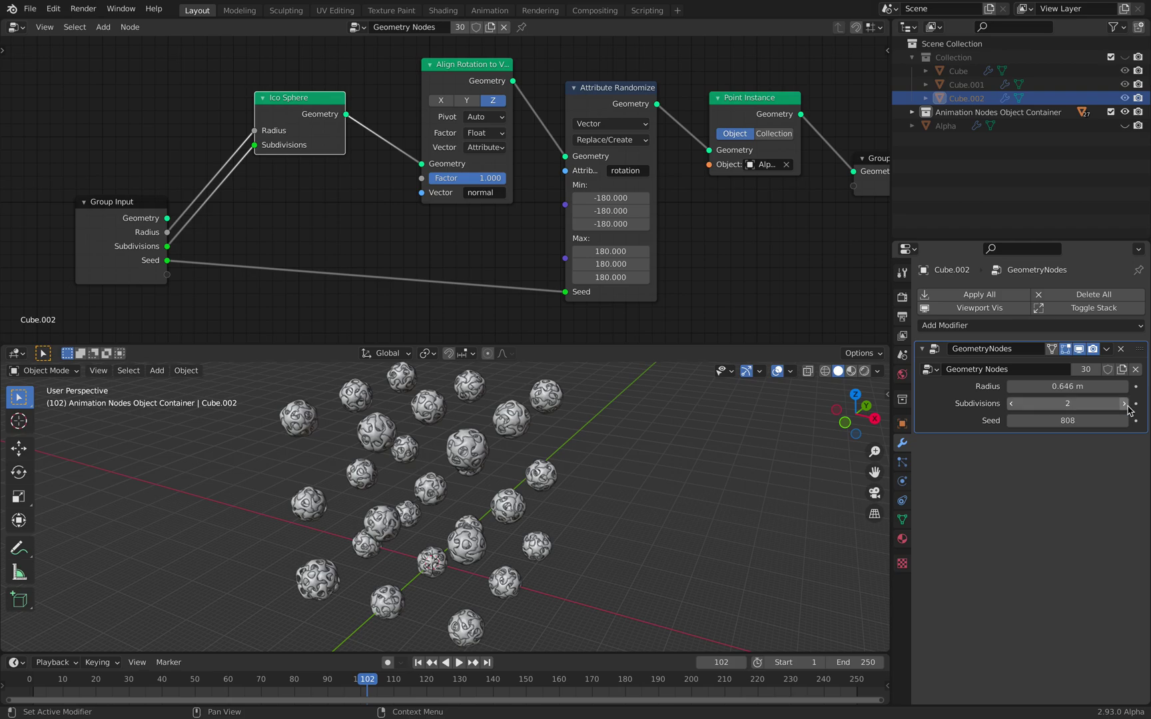
left_click_drag(1079, 386, 1106, 386)
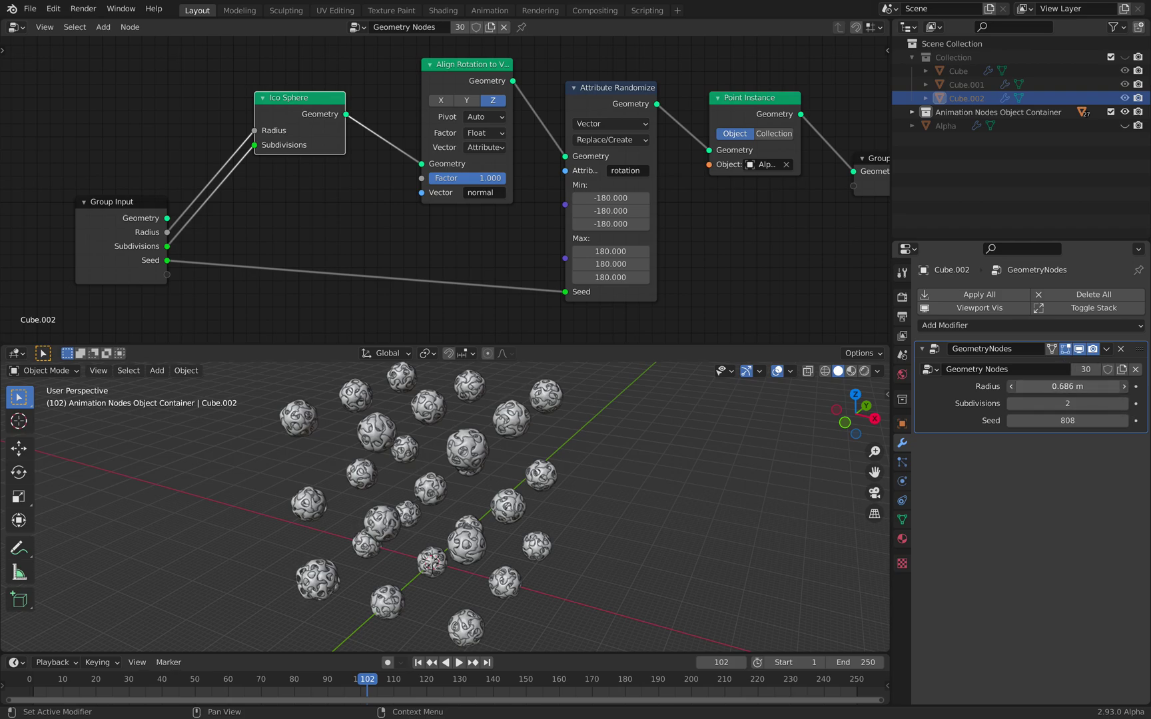
middle_click_drag(706, 215, 685, 213)
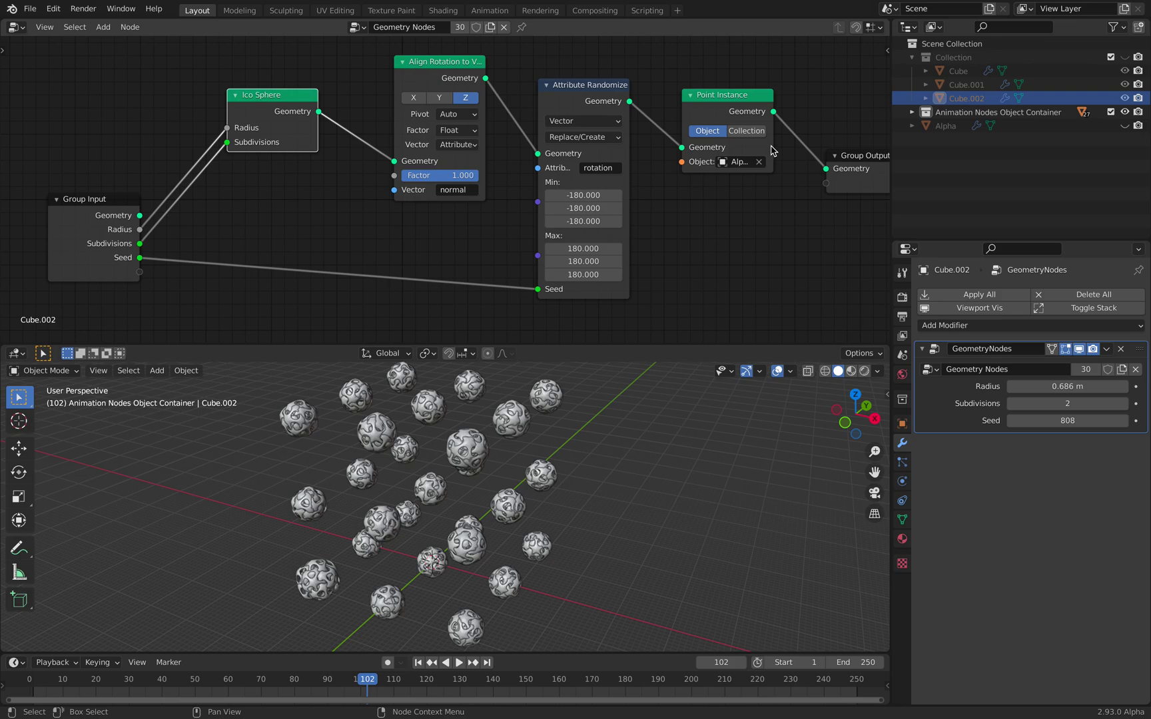
Unhide the source Collection so that Cube, Cube.001 and Cube.002 display in the viewport.
left_click(912, 112)
left_click(912, 113)
left_click(964, 85)
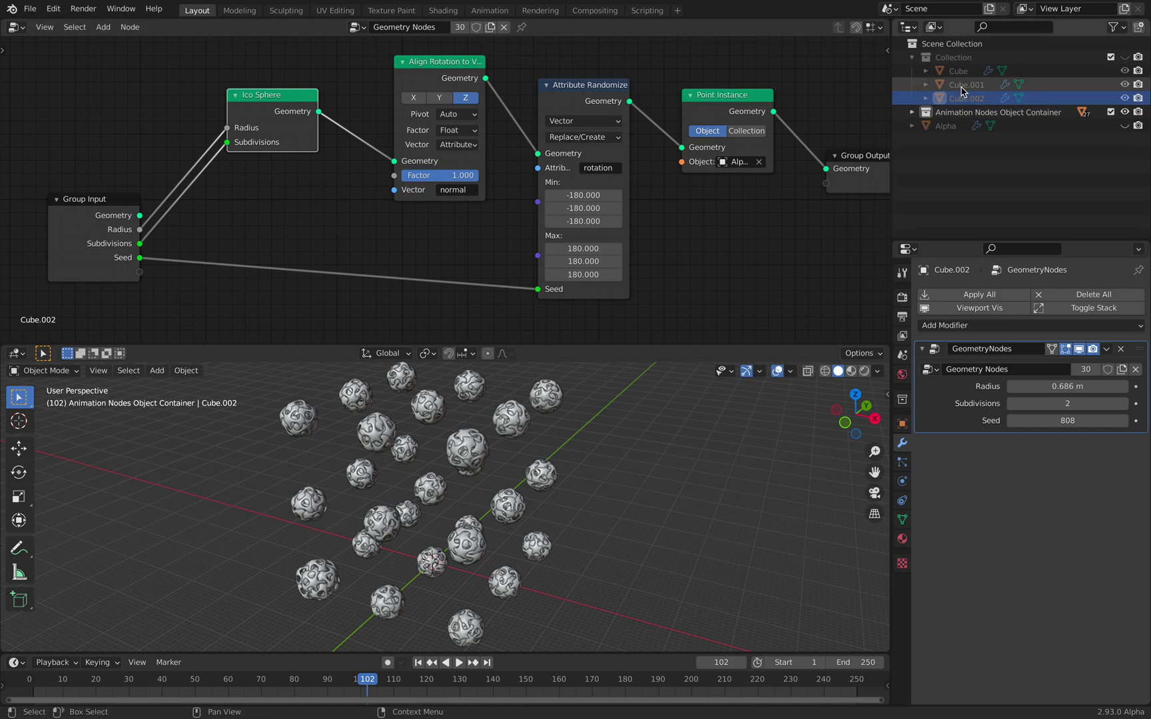
left_click(1125, 86)
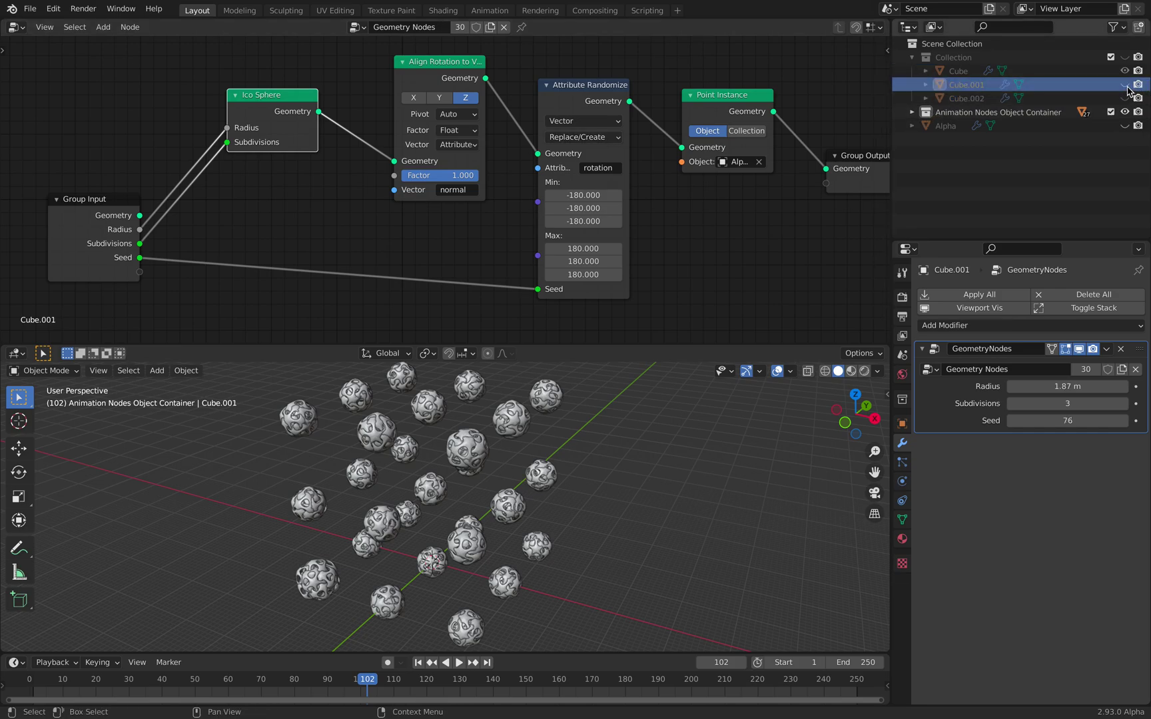
left_click(1125, 98)
left_click(1124, 57)
Set the Radius of Cube.002 to 2.43 m and the Radius of Cube.001 to 2.81 m.
left_click(969, 99)
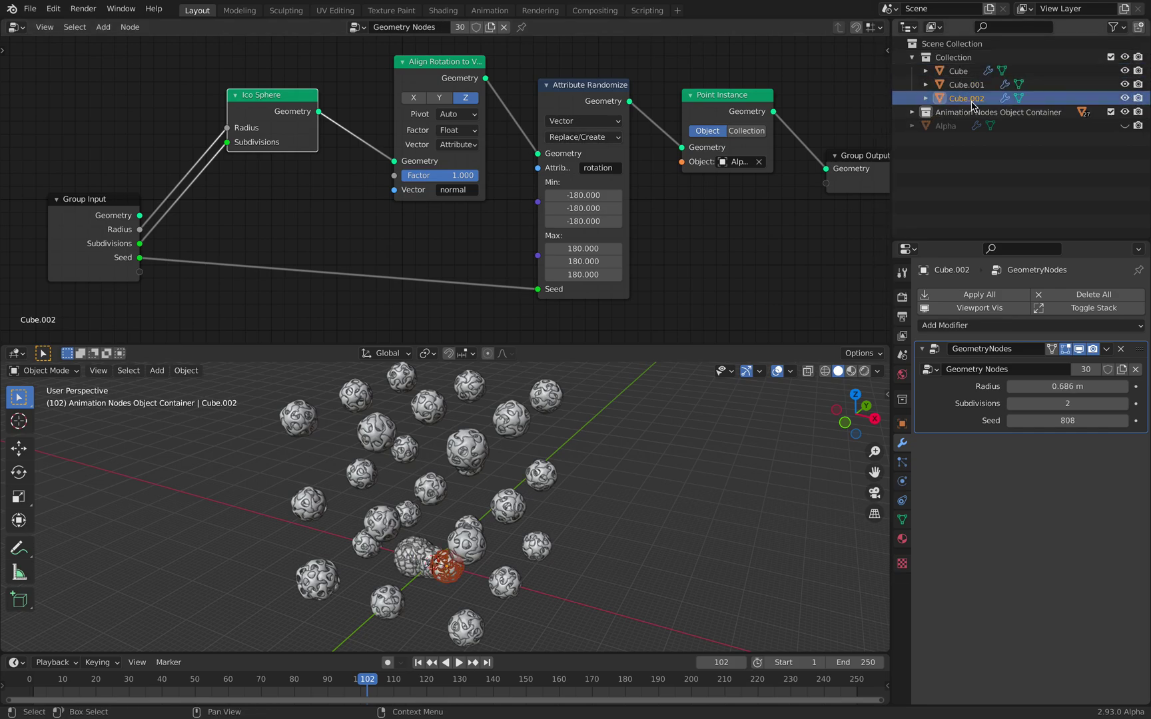
mouse_move(1029, 386)
left_mouse_down()
mouse_move(1105, 386)
mouse_move(1029, 386)
left_mouse_up()
left_click(965, 85)
Set the Radius of Cube to 1.59 m and its Subdivisions to 1.
left_click(959, 71)
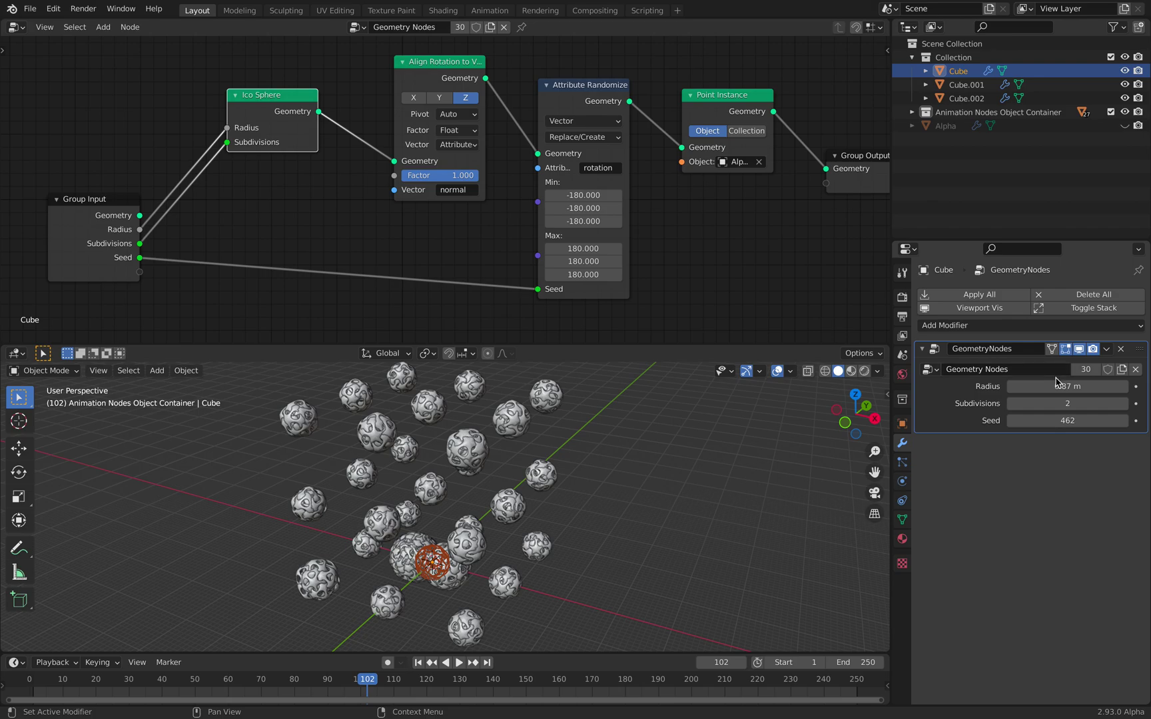
left_click_drag(1096, 386, 1091, 387)
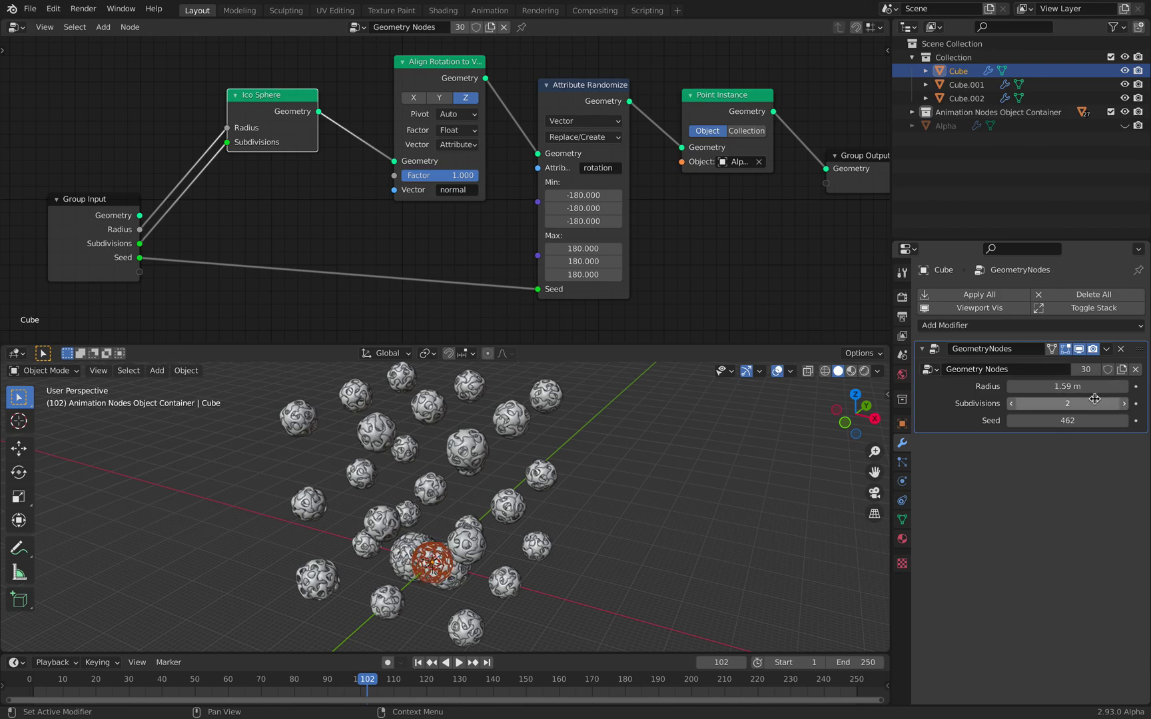
left_click(1026, 403)
type("1")
key("Return")
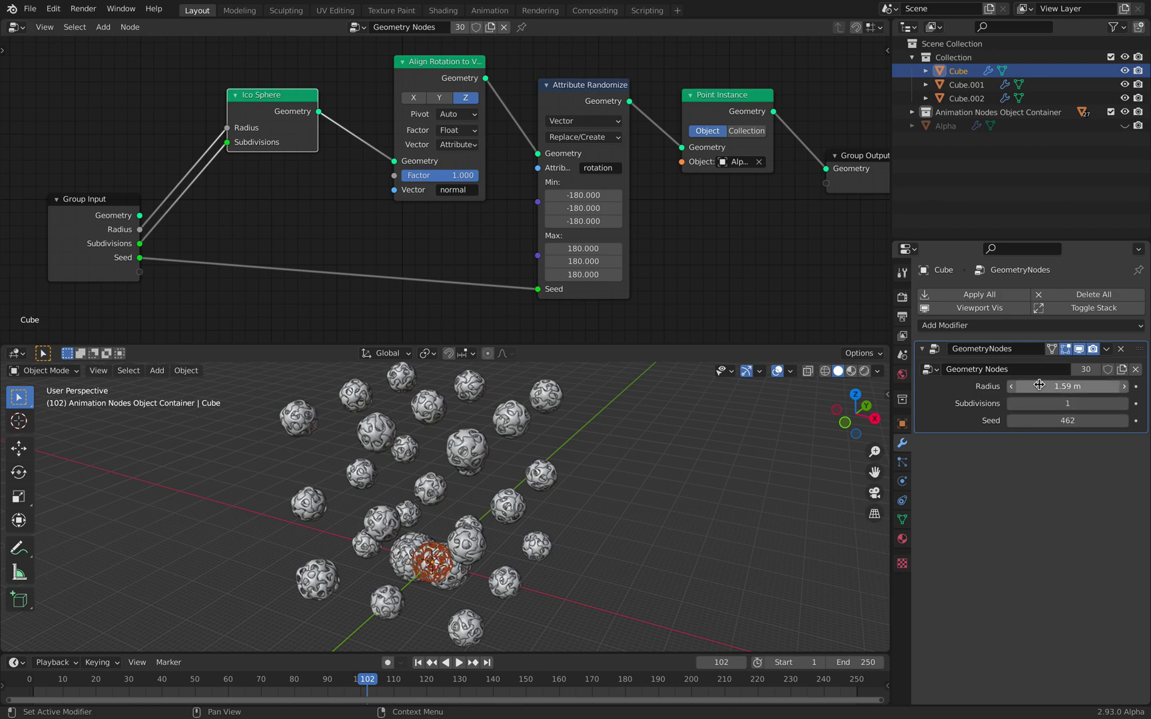
Set the Subdivisions of Cube.002 to 1, lower those of Cube.001, and set those of Cube to 2.
left_click(976, 98)
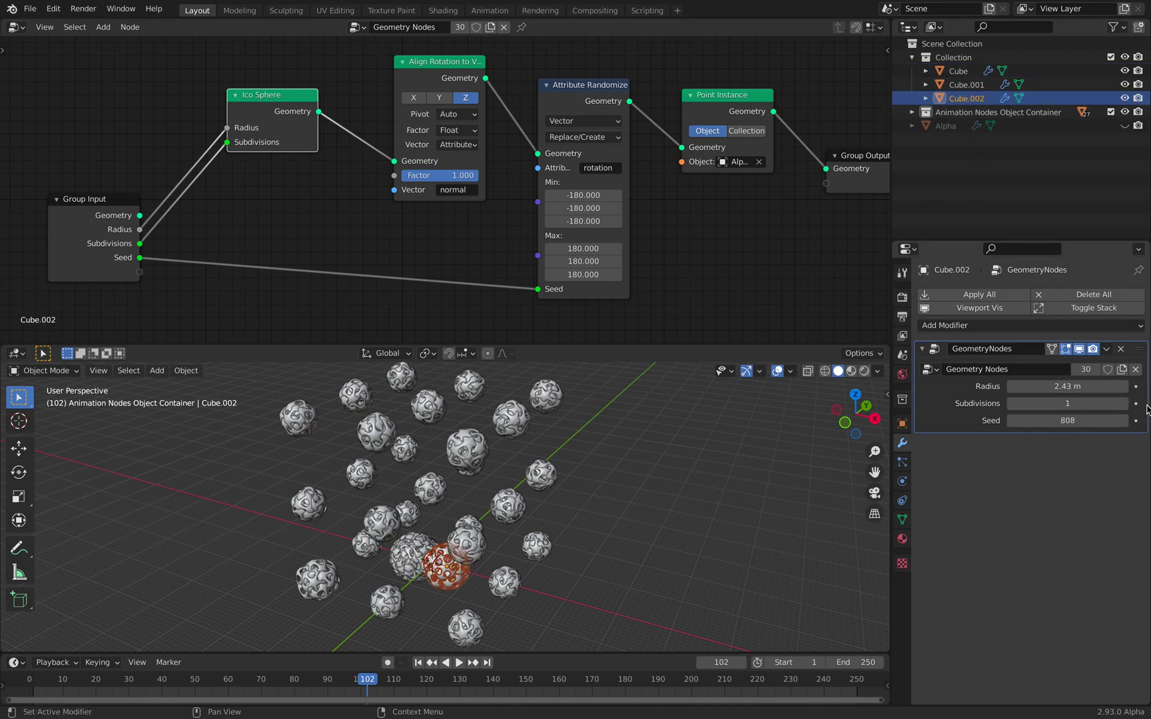
left_click(966, 85)
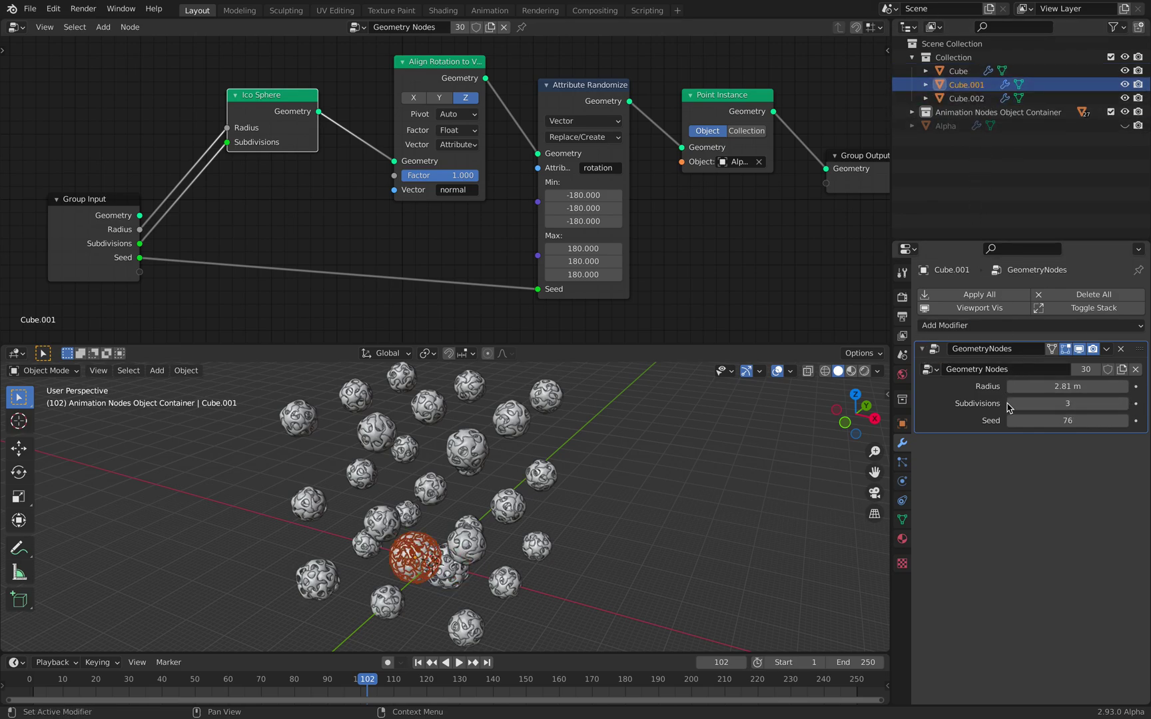
left_click(959, 71)
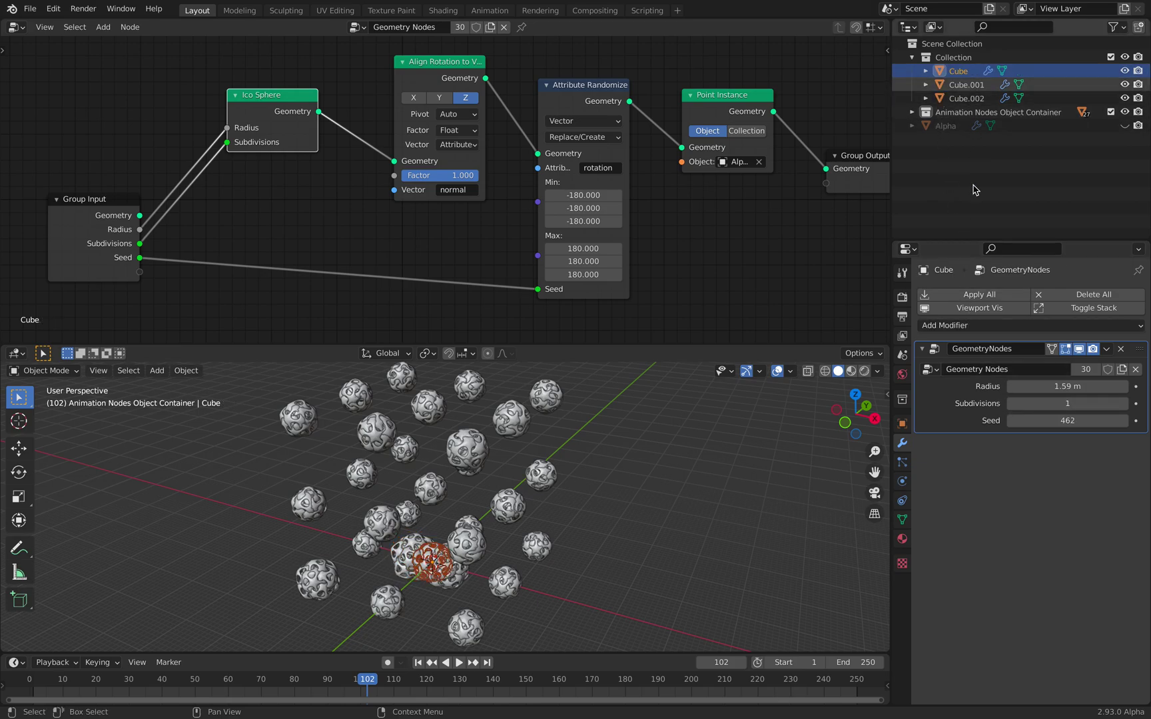
left_click(1124, 403)
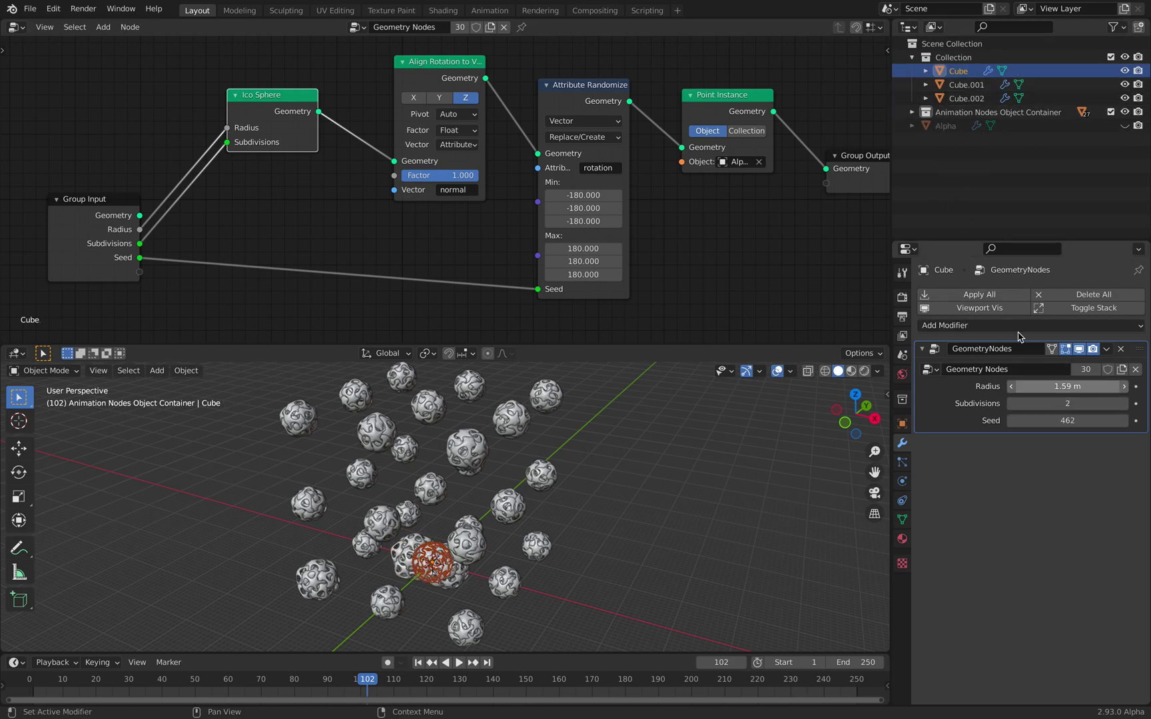
Hide the source Collection in the viewport and save the file svgnan_test_002.blend.
left_click(1124, 57)
scroll(463, 438, "up", 3)
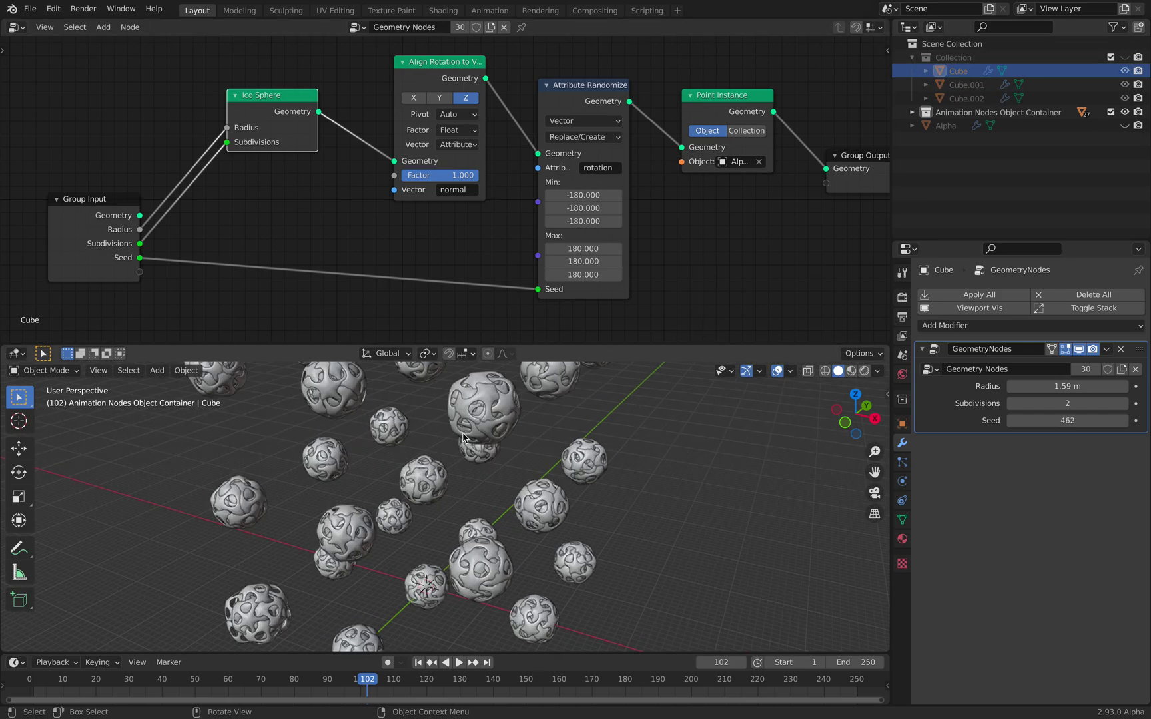
scroll(463, 439, "down", 3)
middle_click_drag(190, 240, 201, 231)
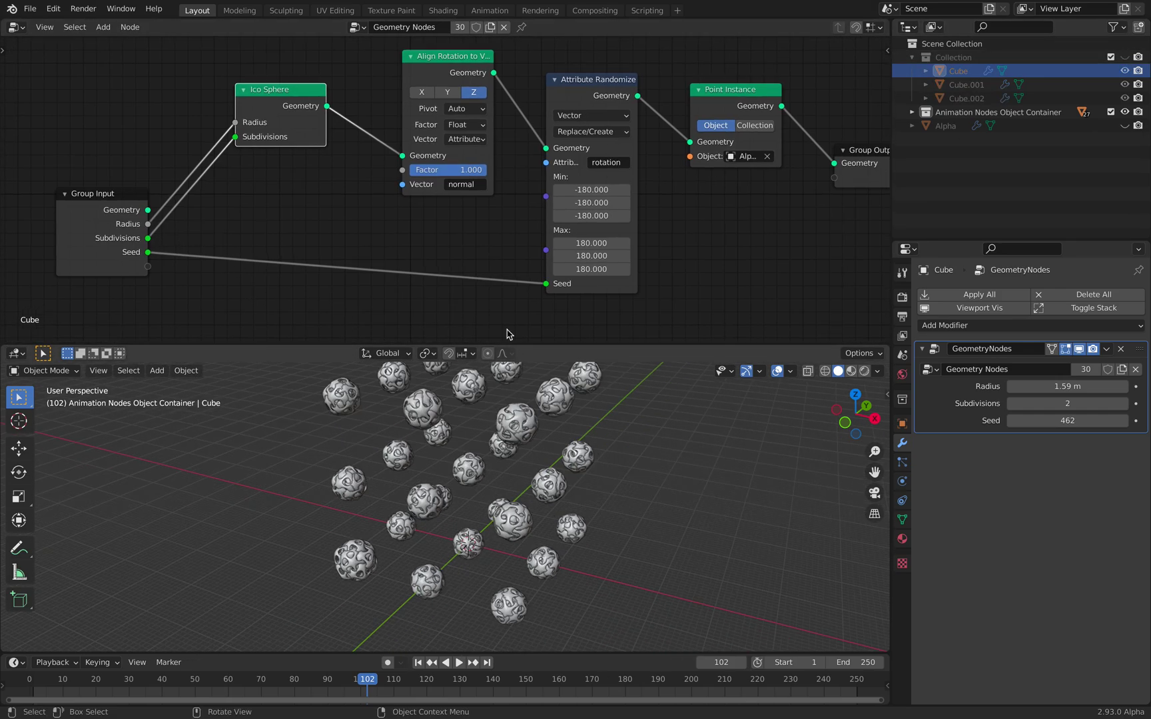
scroll(507, 334, "down", 1)
middle_click_drag(493, 436, 504, 411)
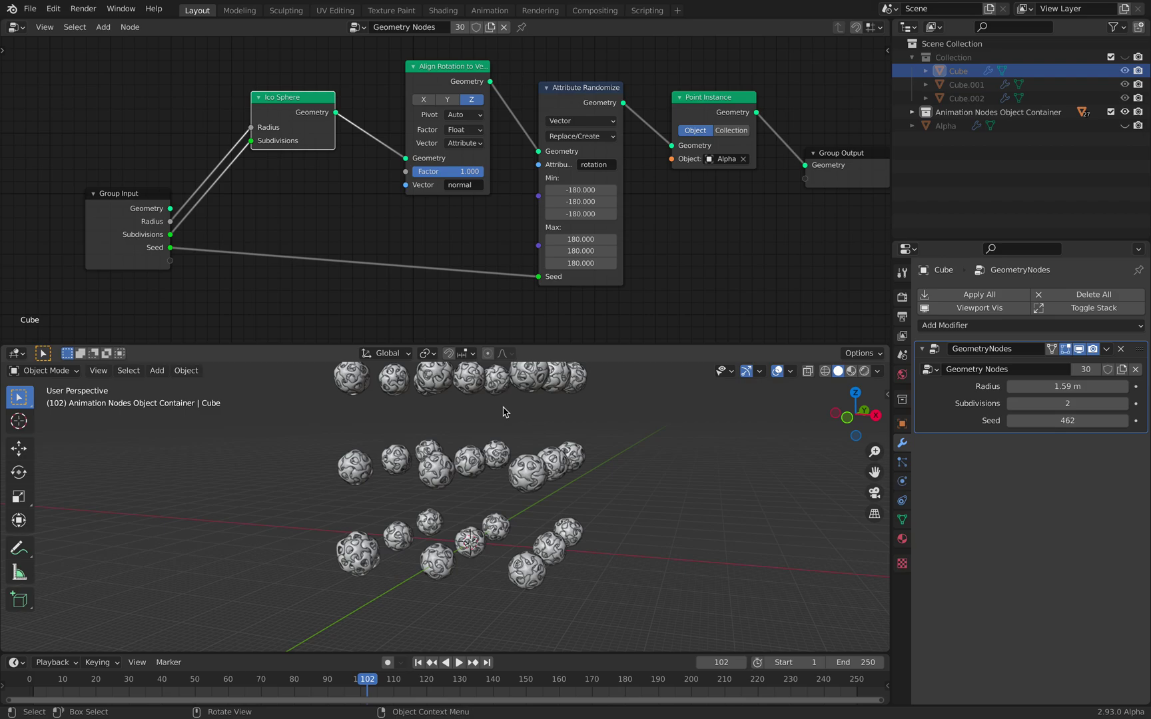
middle_click_drag(503, 412, 485, 496)
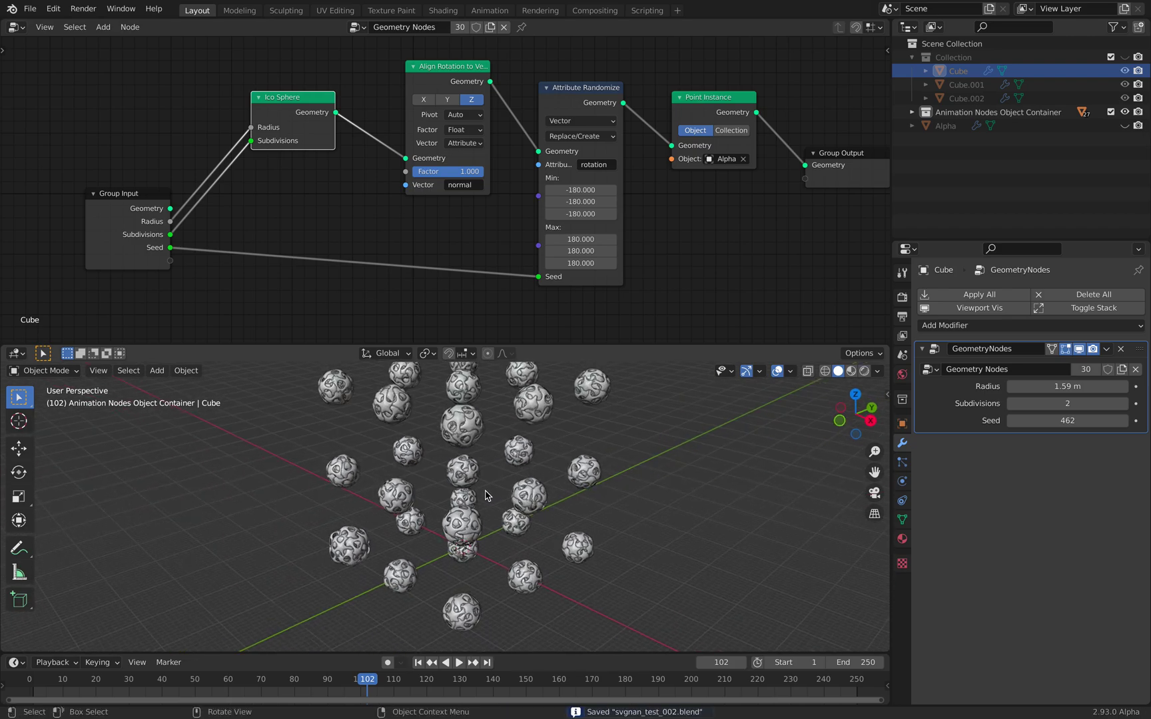